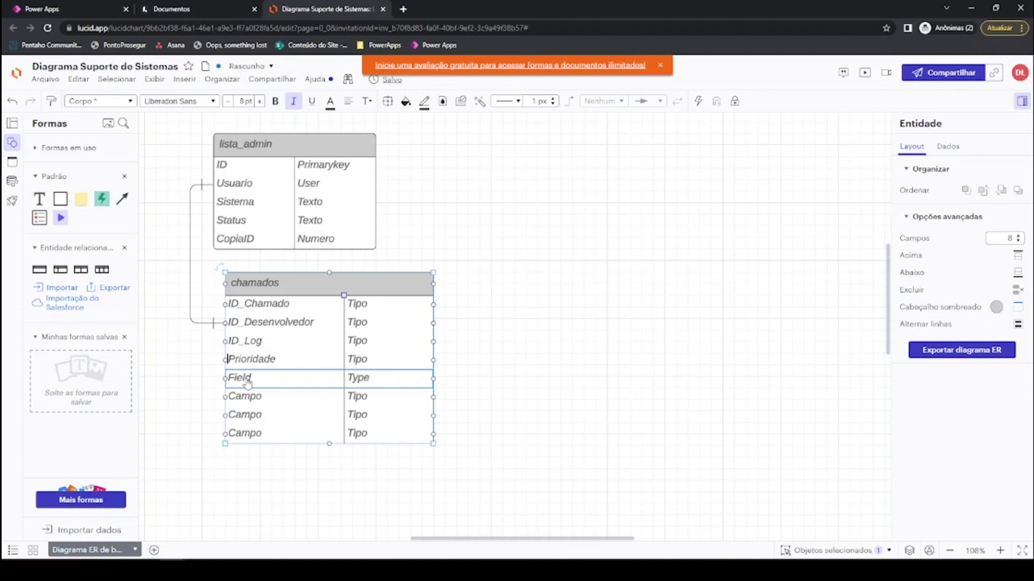
# - Name the fifth, sixth and seventh fields of the chamados entity Tipo_Solicitacao, Descricao and Status_Atual
pyautogui.doubleClick(247, 381)
pyautogui.write('Tipo_Solicitacad')
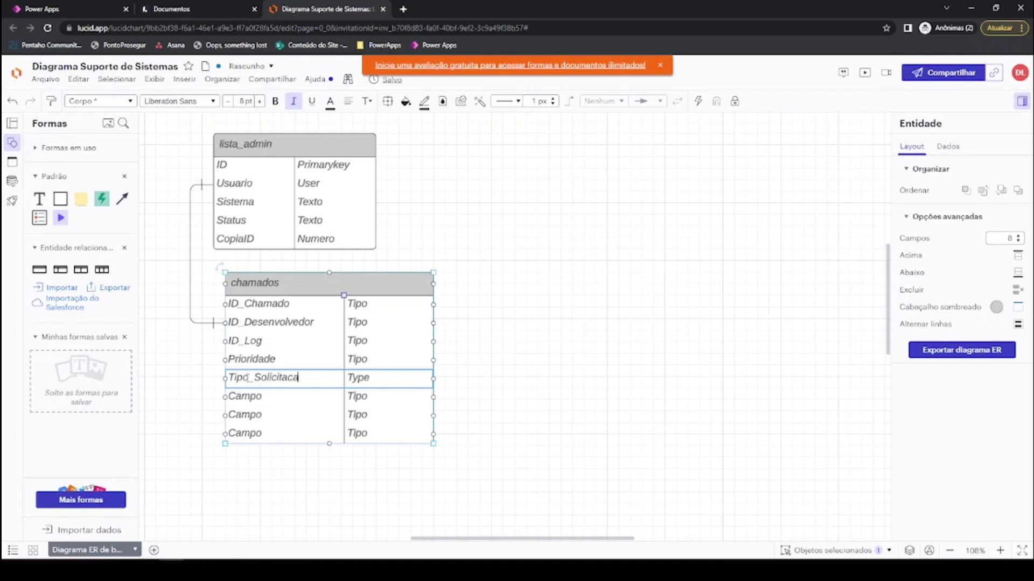
pyautogui.doubleClick(251, 398)
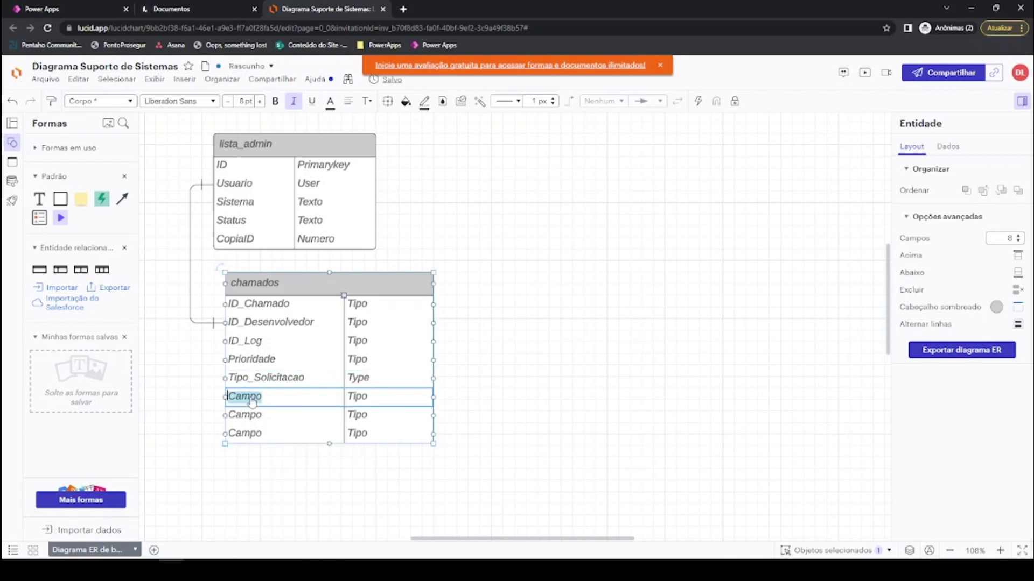
pyautogui.write('Descricao')
pyautogui.click(253, 414)
pyautogui.doubleClick(255, 419)
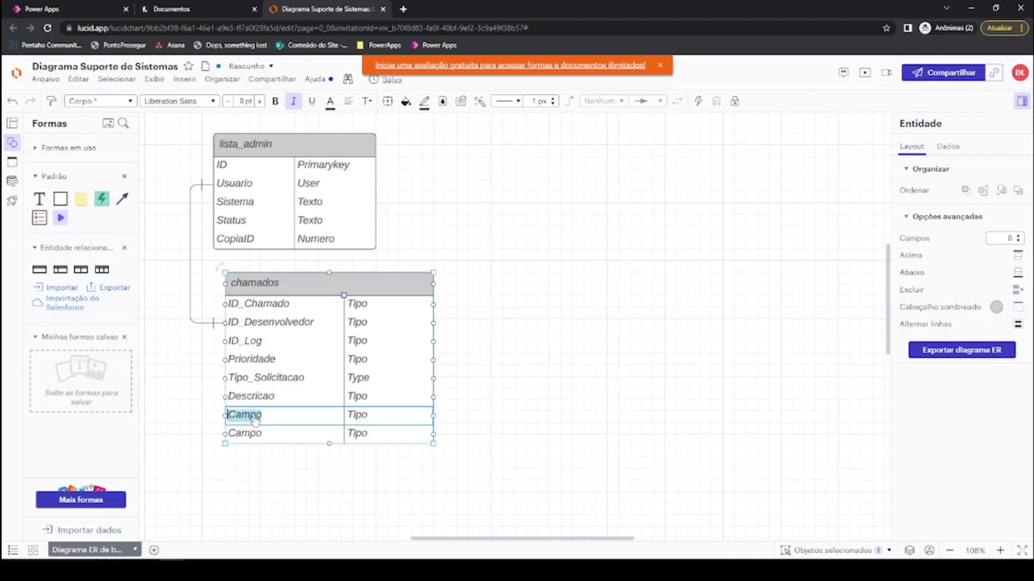
pyautogui.write('Status_Atual')
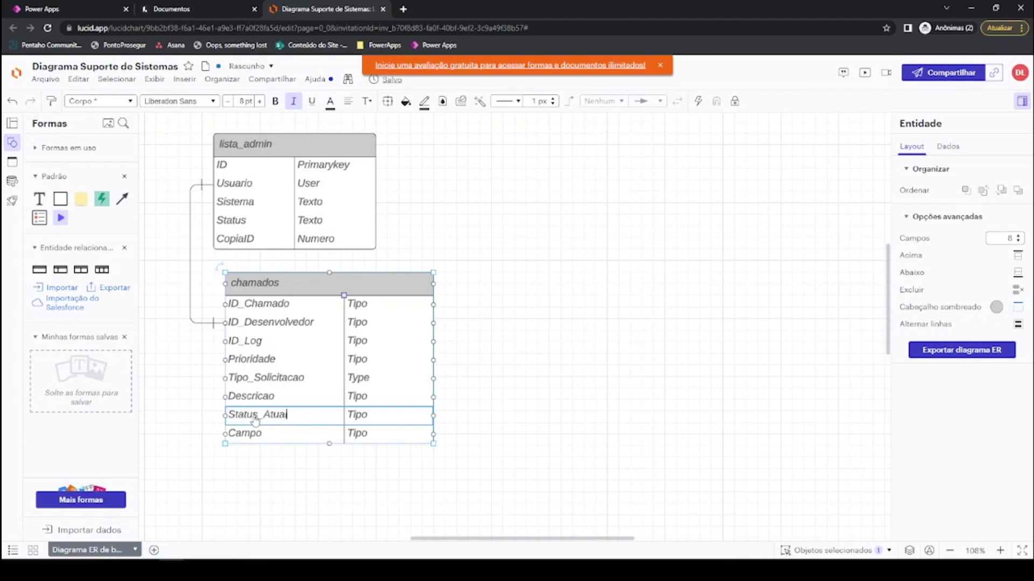
# - Name the eighth field of chamados Data_Abertura and add a ninth field named Data_Encerramento
pyautogui.doubleClick(260, 437)
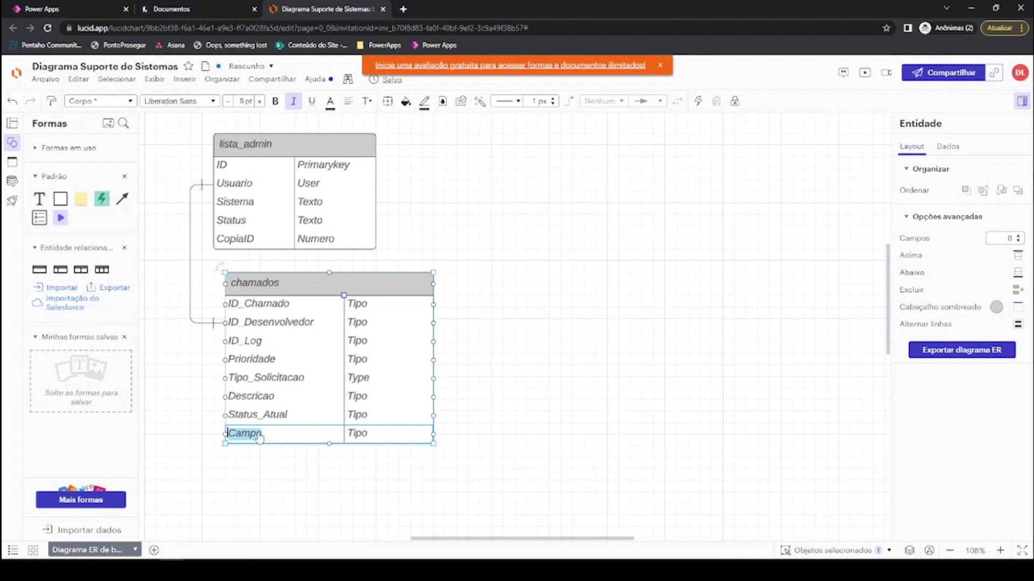
pyautogui.write('Data ')
pyautogui.write('Abertura')
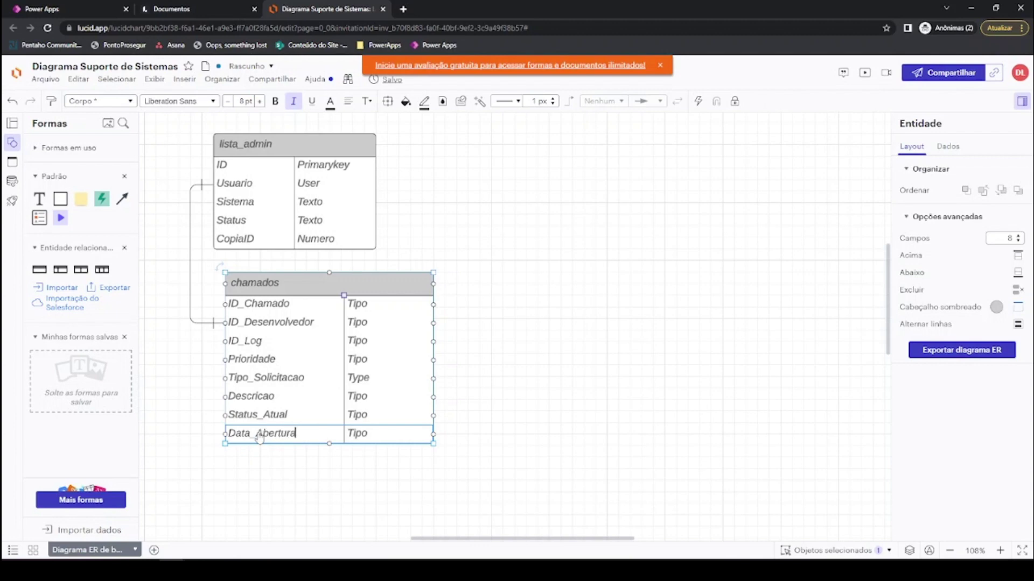
pyautogui.click(1019, 235)
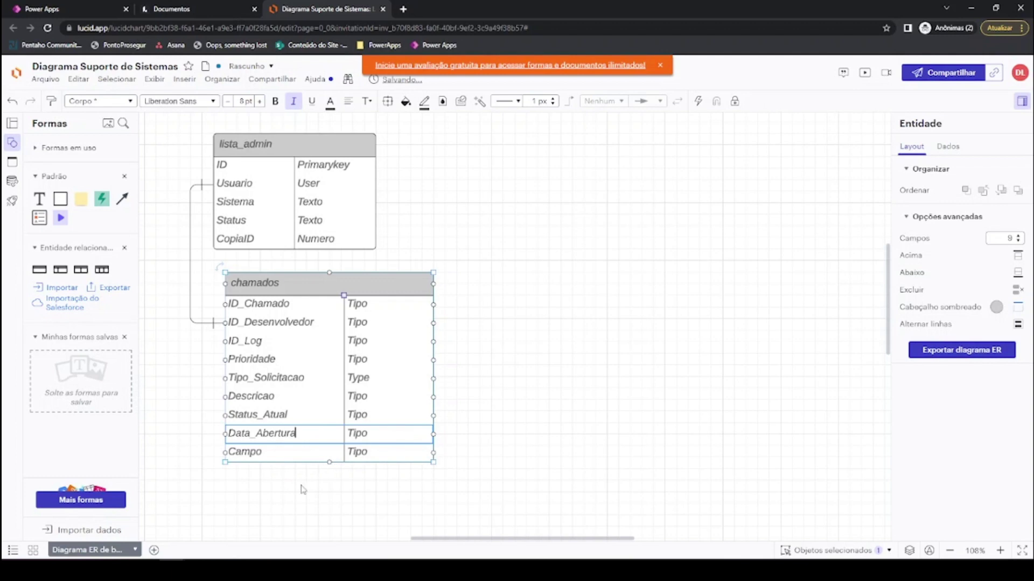
pyautogui.doubleClick(252, 455)
pyautogui.write('Data')
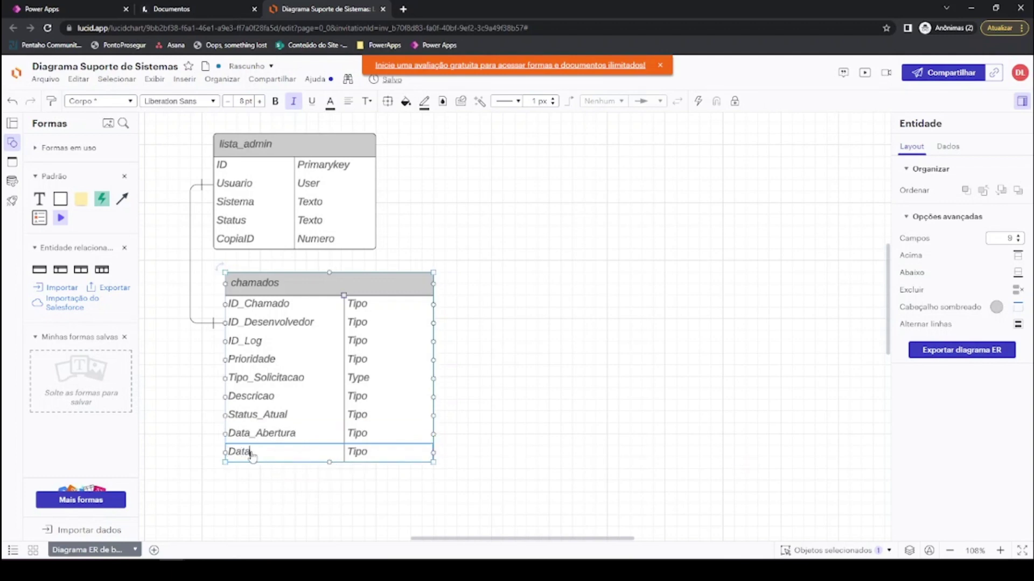
pyautogui.write('_Encerramento')
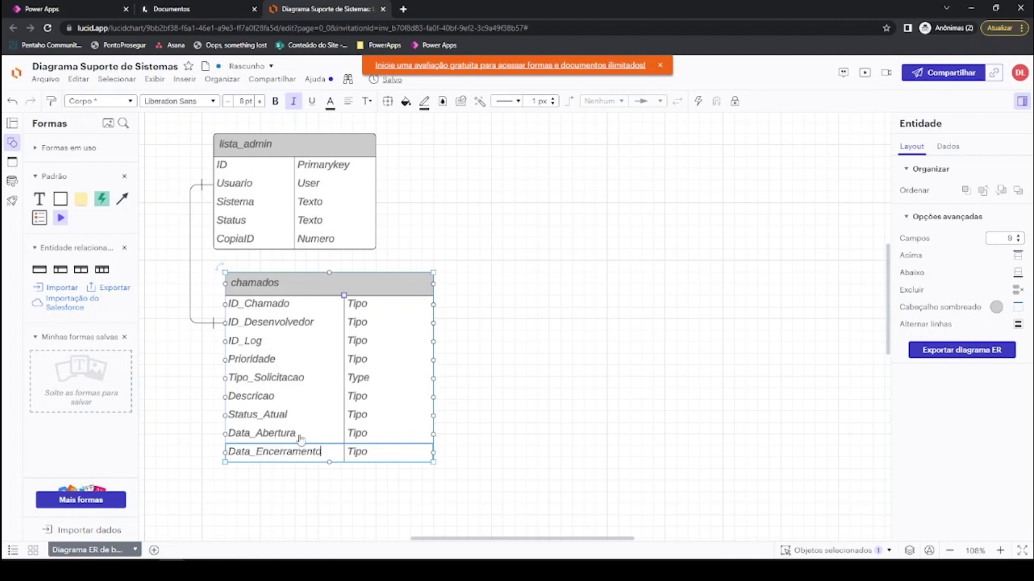
pyautogui.click(313, 396)
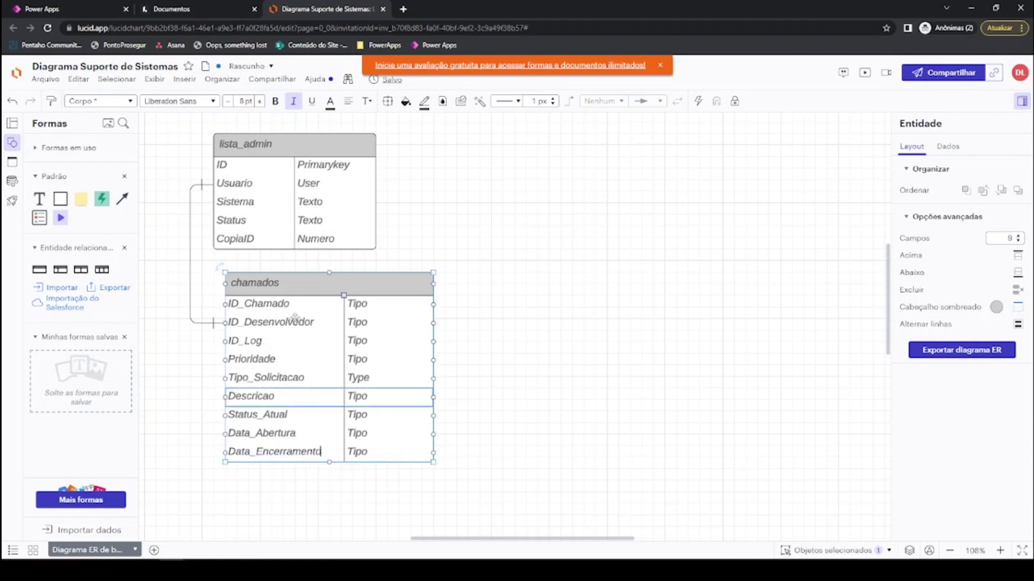
pyautogui.click(297, 326)
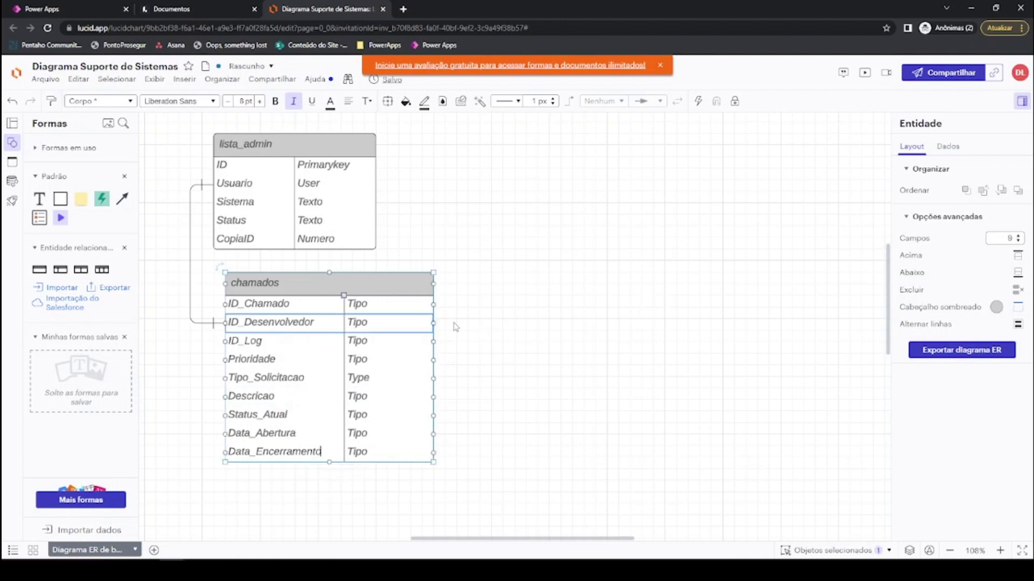
pyautogui.click(251, 343)
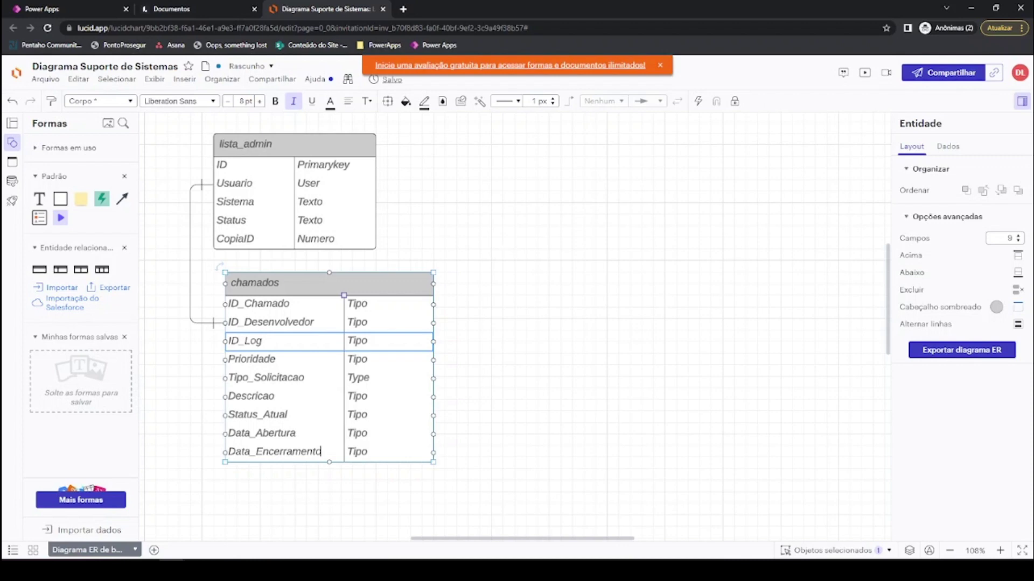
pyautogui.hotkey('alt', 'Tab')
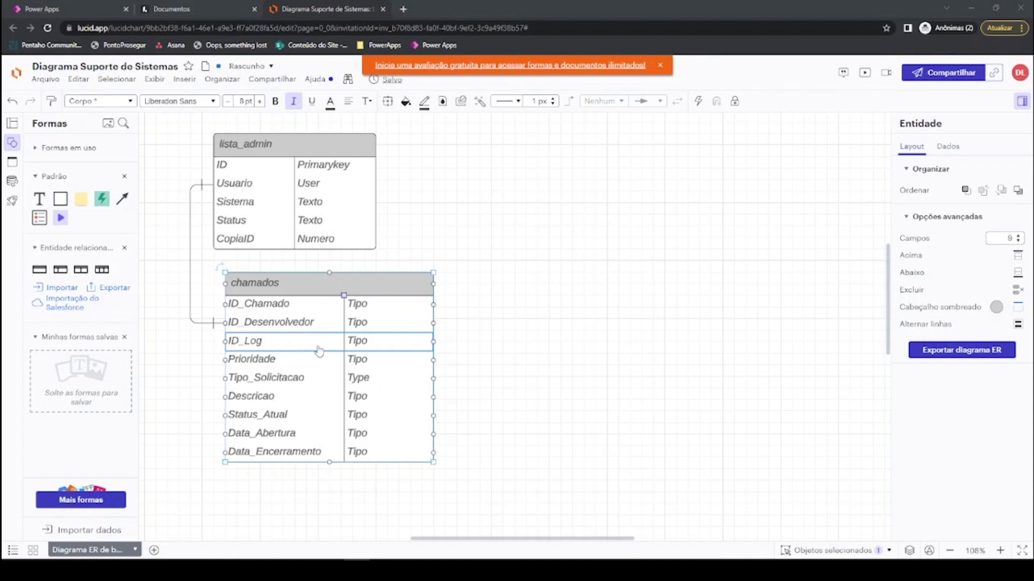
# - Set the type of the ID_Chamado, ID_Desenvolvedor and ID_Log fields in chamados to Texto
pyautogui.click(355, 305)
pyautogui.click(356, 305)
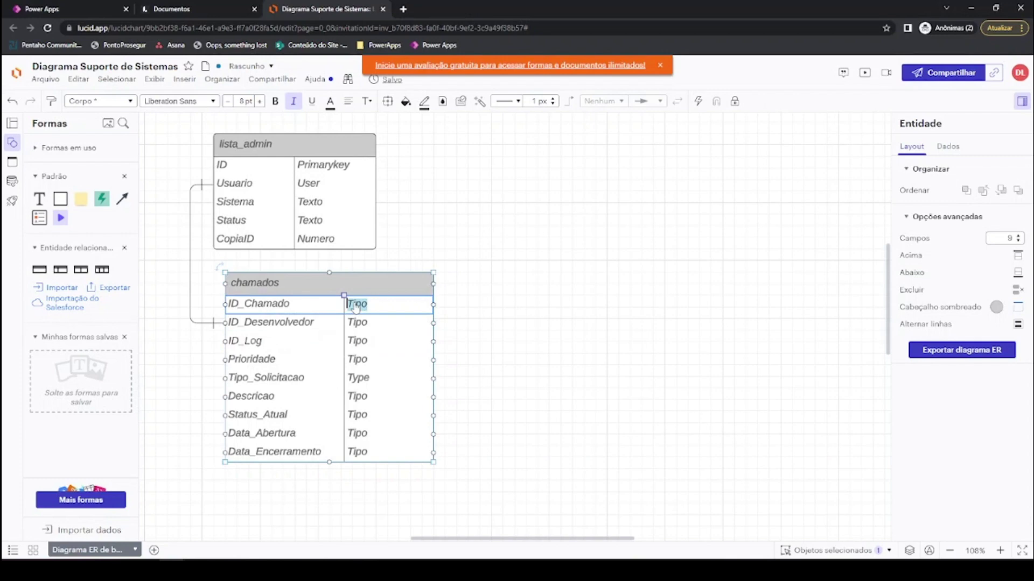
pyautogui.write('Text')
pyautogui.write('o')
pyautogui.doubleClick(360, 326)
pyautogui.write('Texto')
pyautogui.doubleClick(359, 343)
pyautogui.write('Texto')
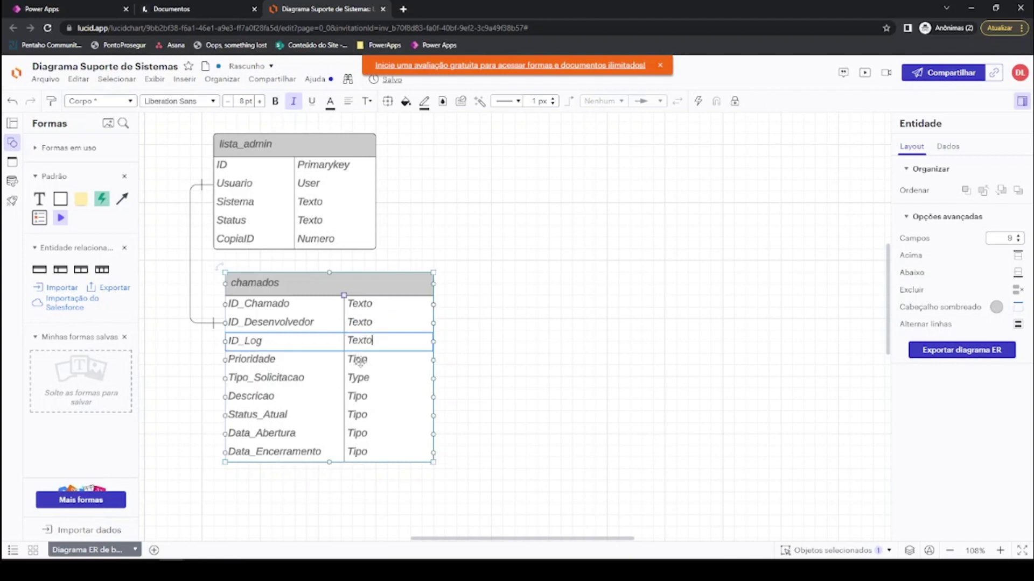
# - Set the type of the Prioridade, Tipo_Solicitacao, Descricao and Status_Atual fields to Texto
pyautogui.doubleClick(360, 360)
pyautogui.write('Texto')
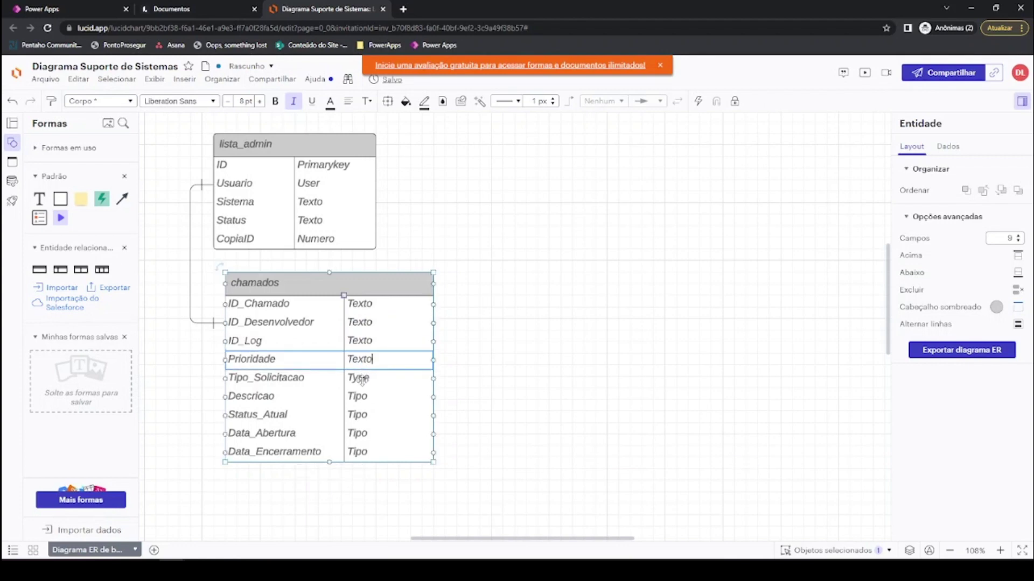
pyautogui.doubleClick(361, 380)
pyautogui.write('Texto')
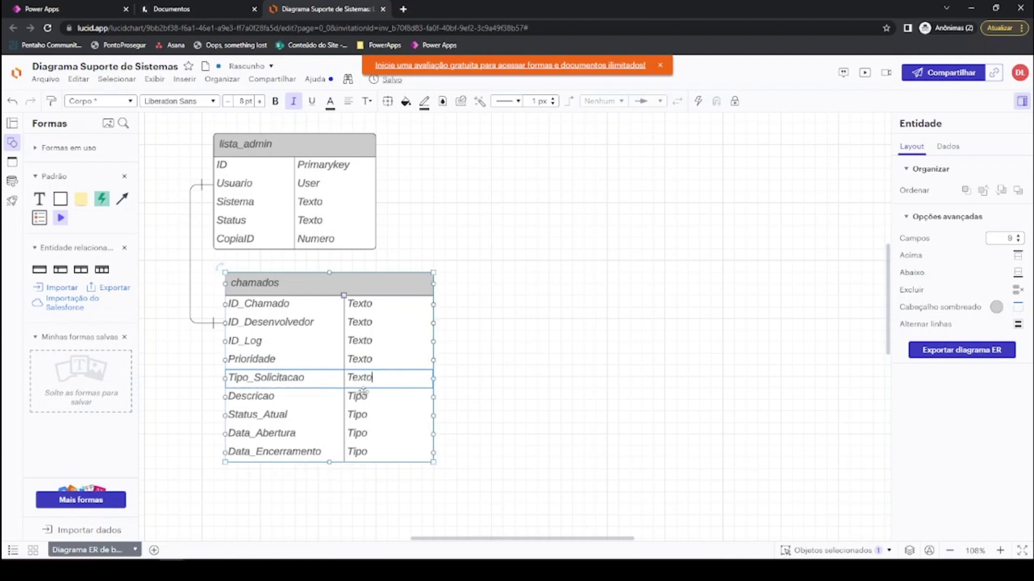
pyautogui.doubleClick(363, 398)
pyautogui.write('Texto')
pyautogui.doubleClick(360, 416)
pyautogui.write('Texto')
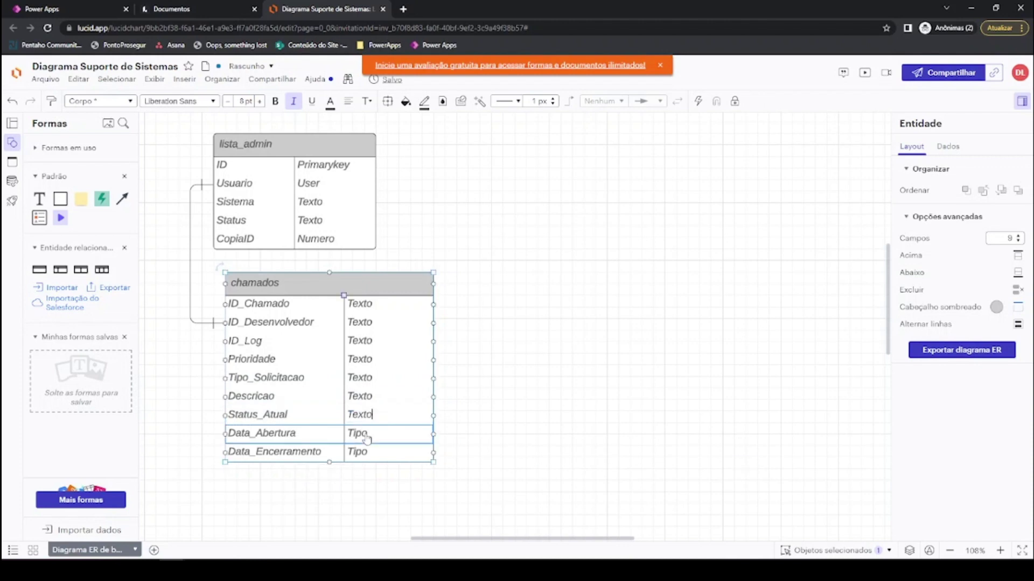
# - Set the type of the Data_Abertura and Data_Encerramento fields to Texto
pyautogui.doubleClick(361, 437)
pyautogui.write('Texto')
pyautogui.doubleClick(362, 454)
pyautogui.write('Texto')
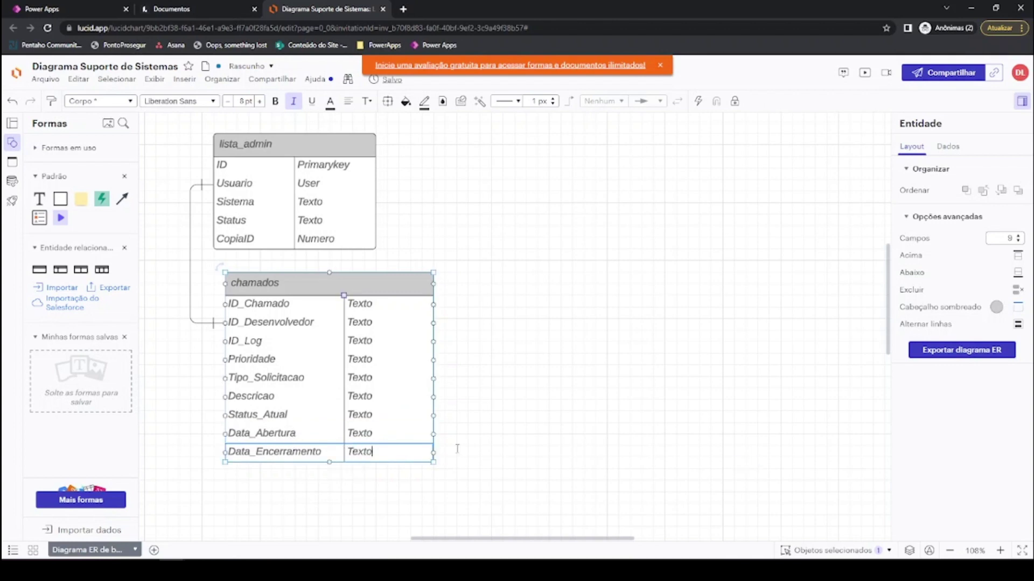
pyautogui.click(459, 453)
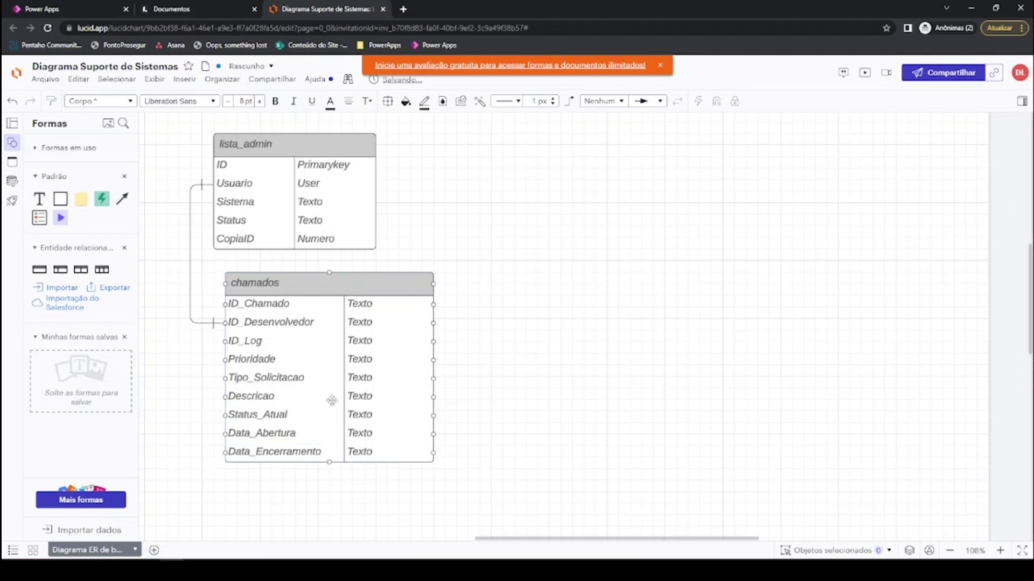
# - Add a tenth field to the chamados entity, named CopiaID and with type Numero
pyautogui.doubleClick(331, 454)
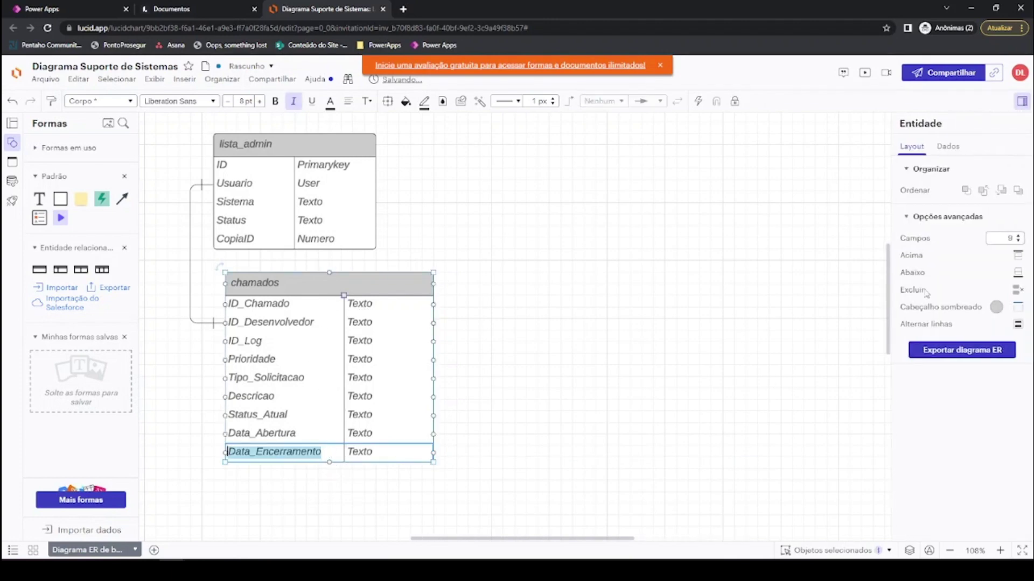
pyautogui.click(1019, 237)
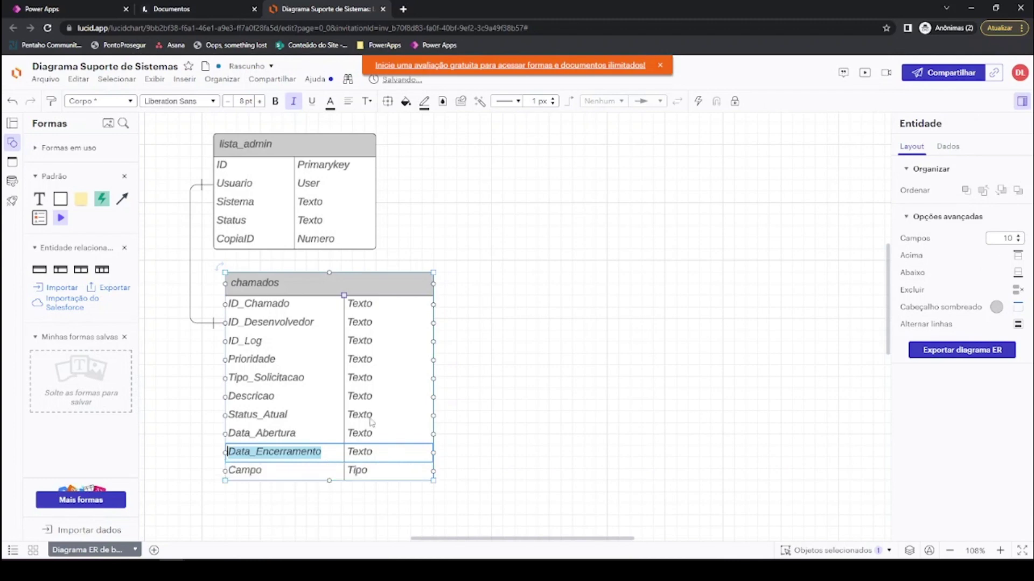
pyautogui.doubleClick(365, 473)
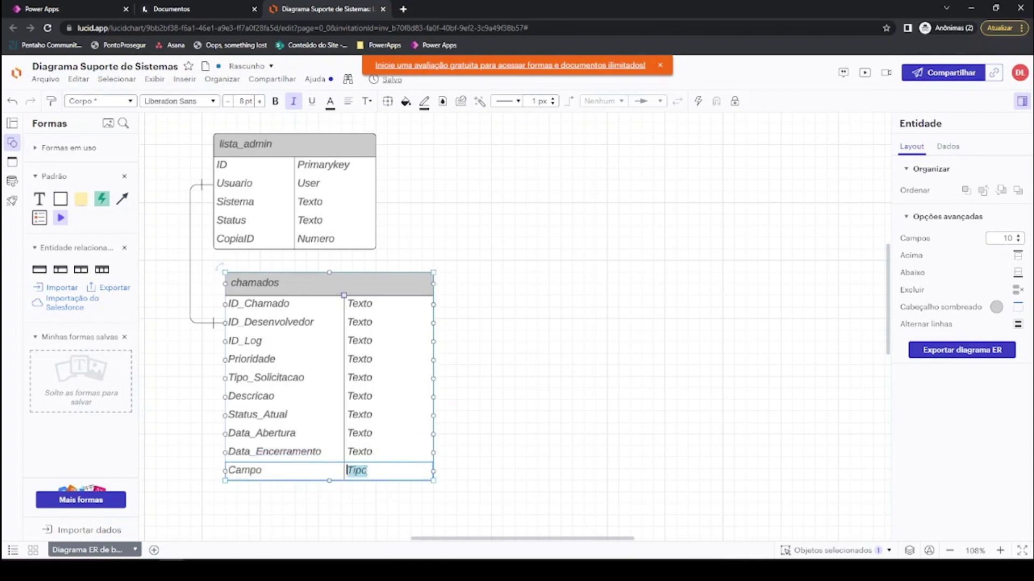
pyautogui.write('CopiaID')
pyautogui.press('BackSpace')
pyautogui.press('BackSpace')
pyautogui.press('BackSpace')
pyautogui.press('BackSpace')
pyautogui.press('BackSpace')
pyautogui.press('BackSpace')
pyautogui.press('BackSpace')
pyautogui.write('Numero')
pyautogui.doubleClick(239, 470)
pyautogui.write('CopiaID')
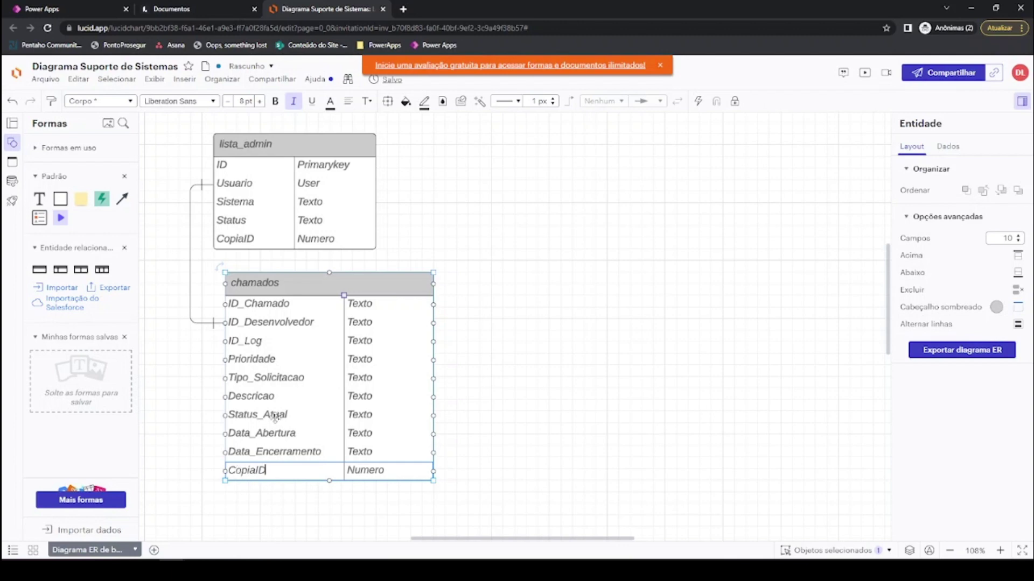
pyautogui.click(304, 498)
# - Align the chamados entity under lista_admin, then shift lista_admin's column divider and widen it to match the width of chamados
pyautogui.moveTo(275, 280); pyautogui.dragTo(251, 275)
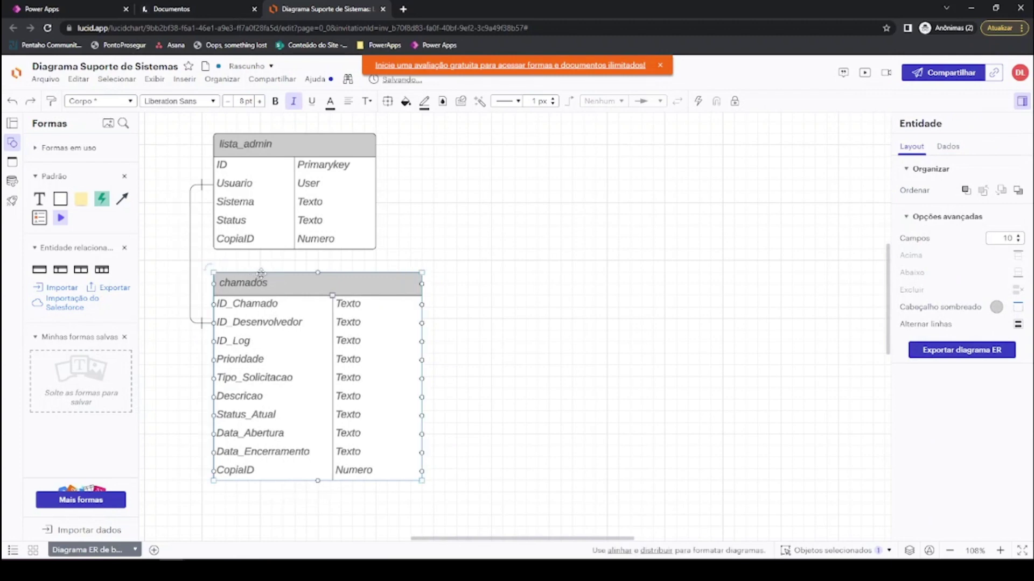
pyautogui.click(297, 166)
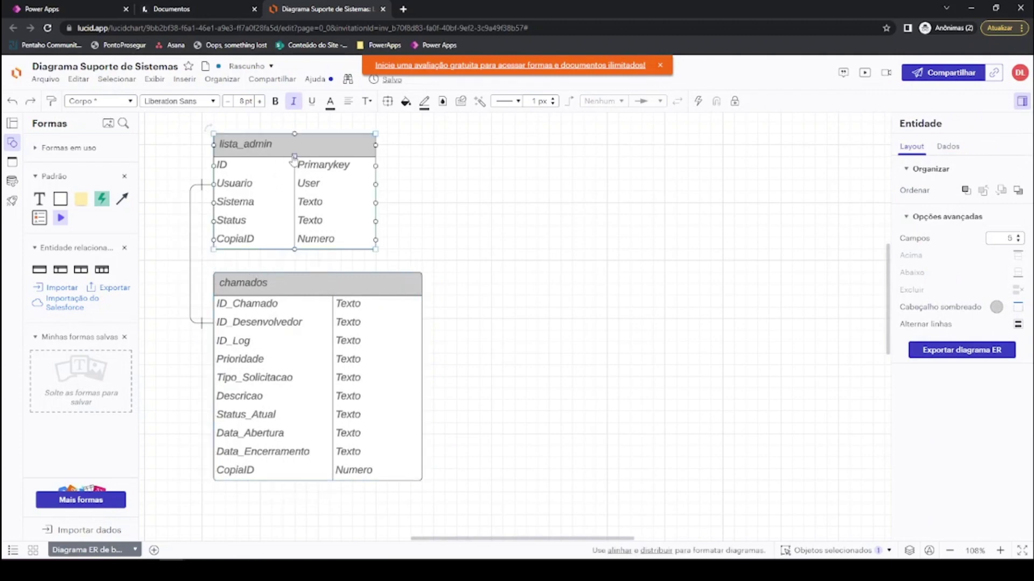
pyautogui.moveTo(298, 165); pyautogui.dragTo(306, 166)
pyautogui.moveTo(376, 133); pyautogui.dragTo(401, 132)
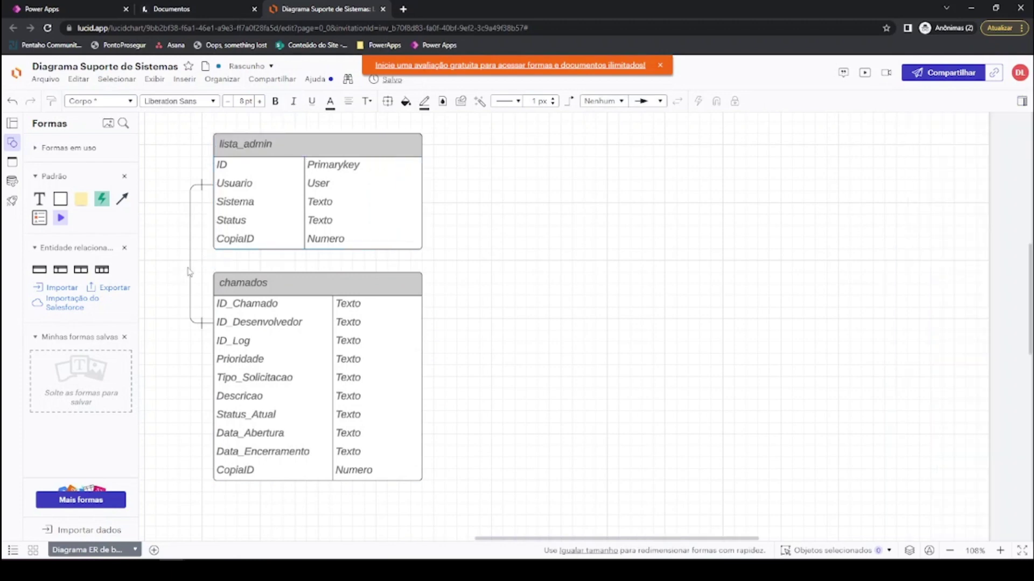
# - Delete the connector line between lista_admin's Usuario field and chamados' ID_Desenvolvedor field
pyautogui.click(190, 268)
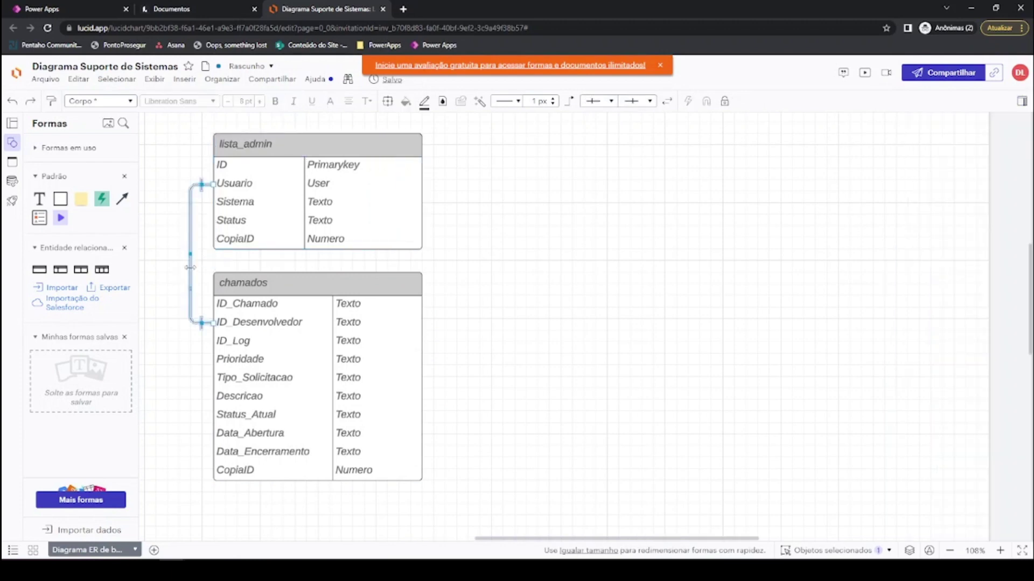
pyautogui.press('Delete')
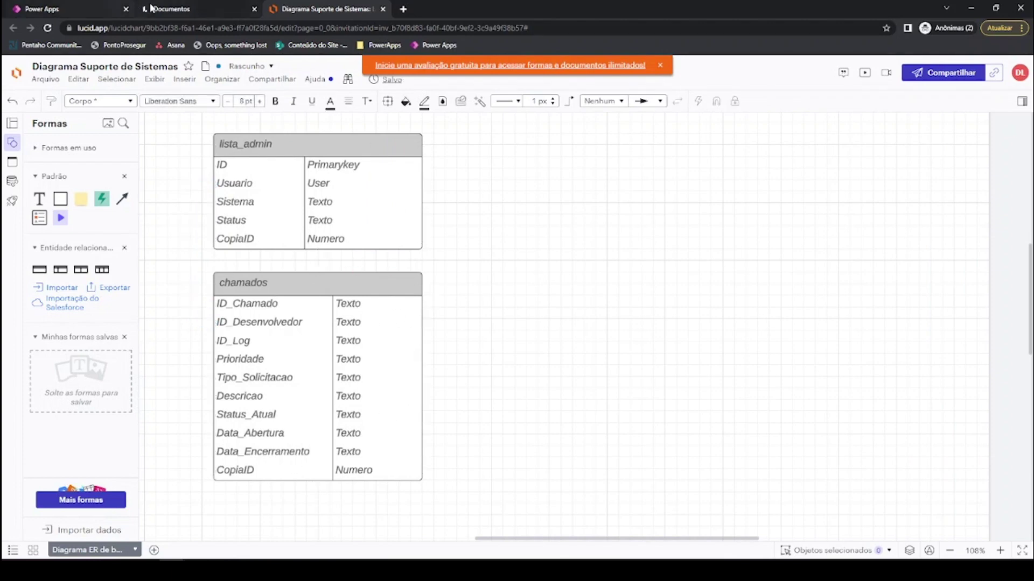
# - Switch to Power Apps, launch SharePoint from there and open the MyShare site
pyautogui.click(75, 8)
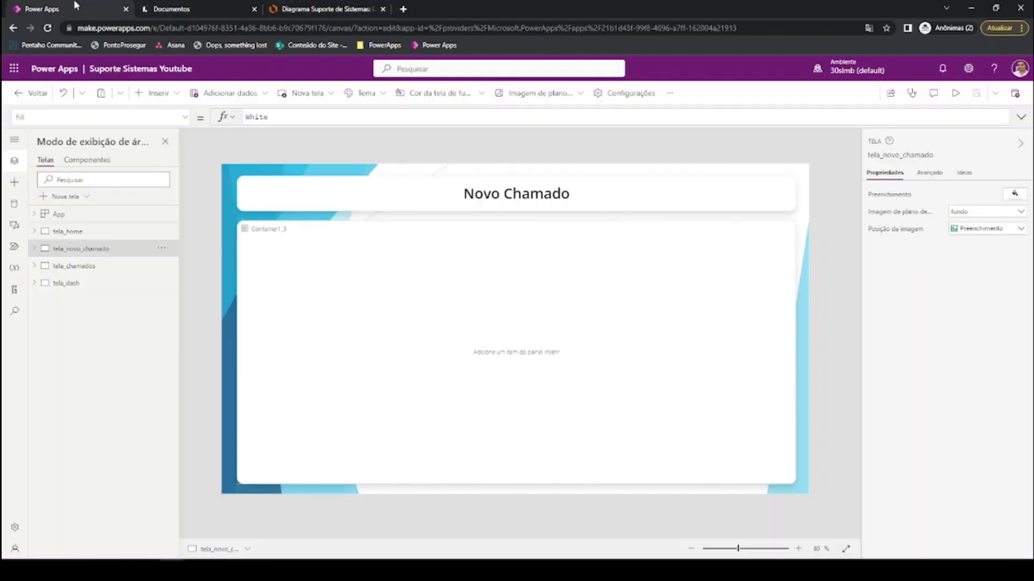
pyautogui.click(14, 68)
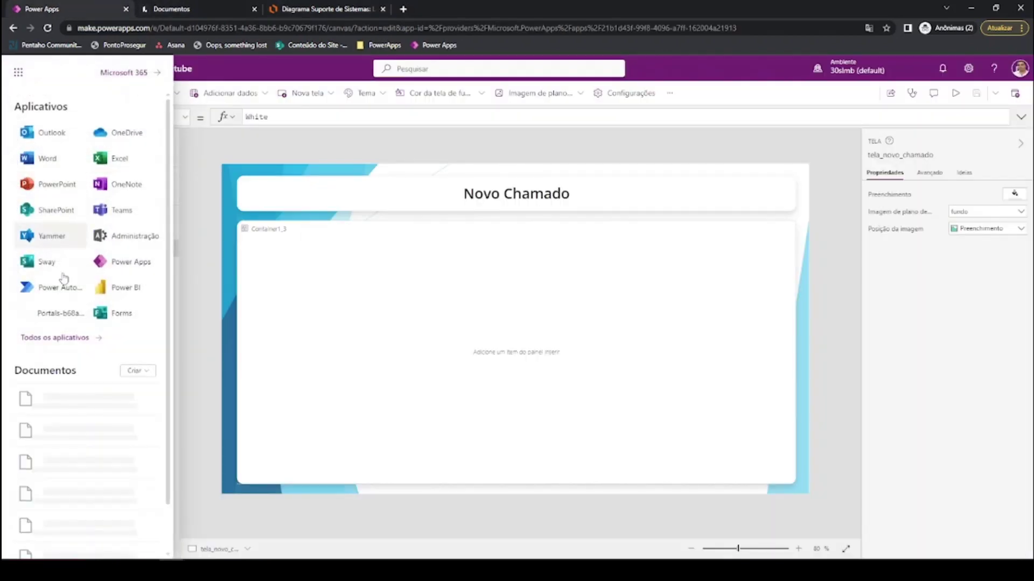
pyautogui.click(51, 209)
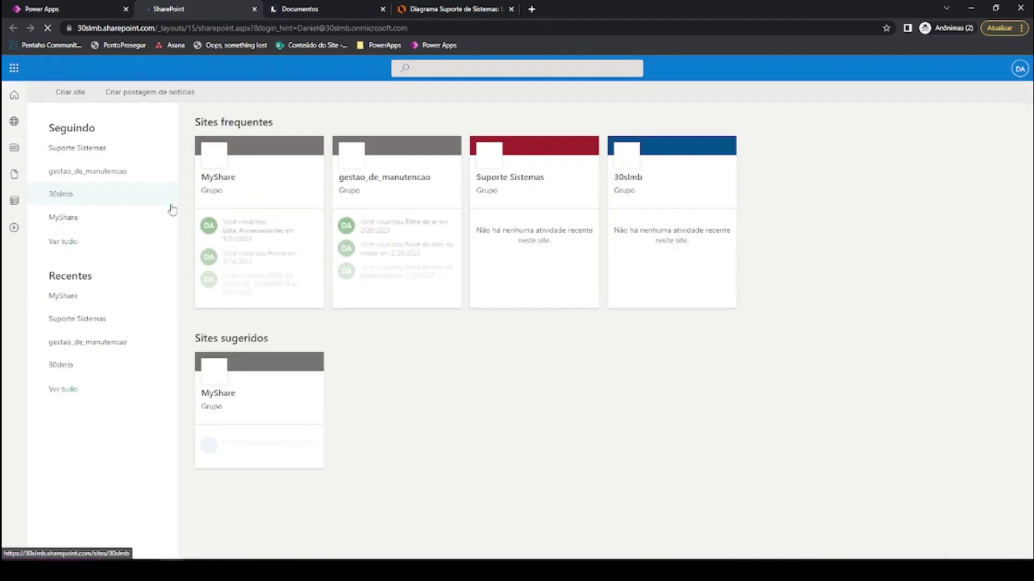
pyautogui.click(288, 194)
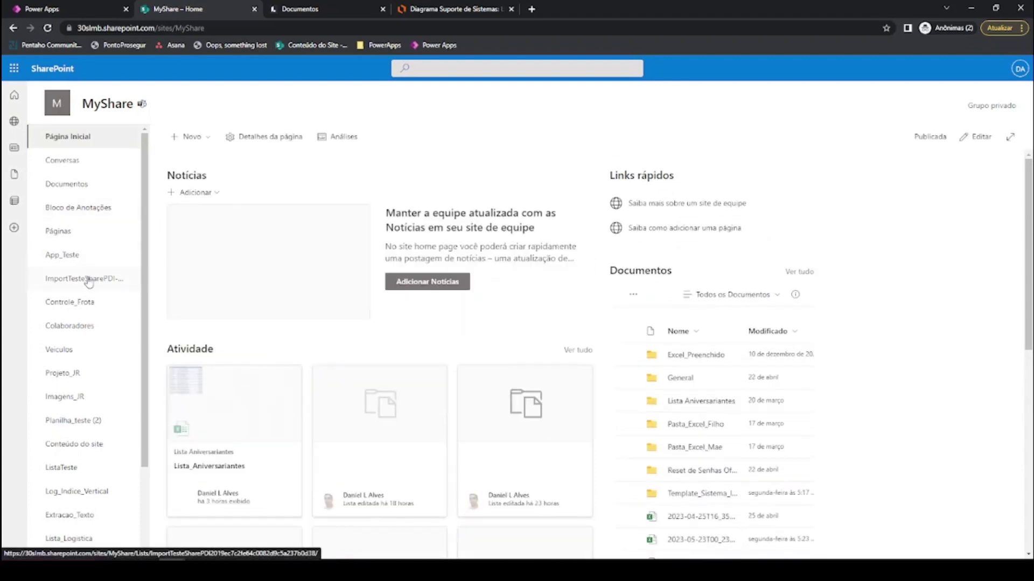
# - Create a blank list named Lista_Chamados on the MyShare site, without showing it in the site navigation
pyautogui.scroll(-1, 94, 258)
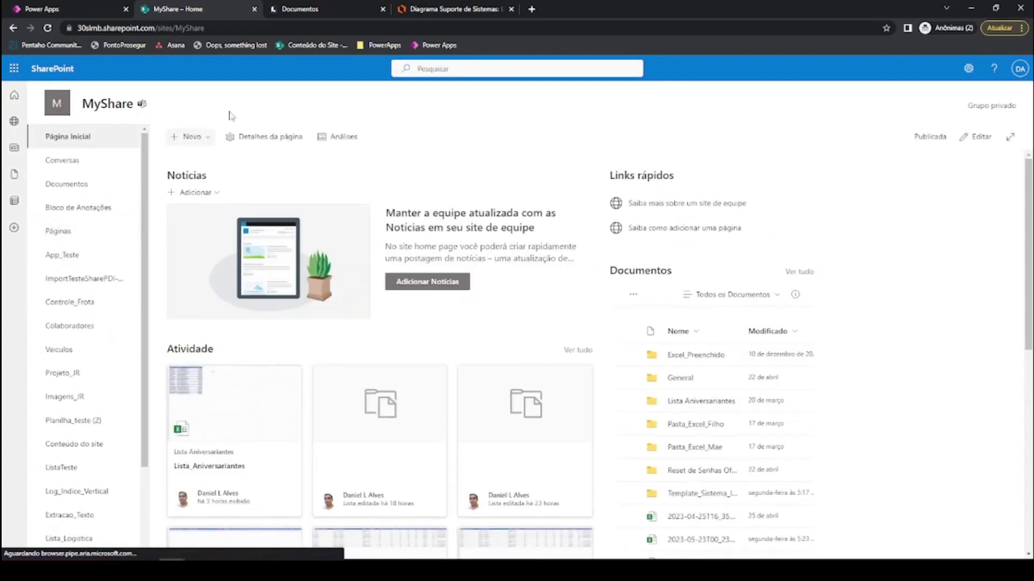
pyautogui.click(191, 137)
pyautogui.click(204, 160)
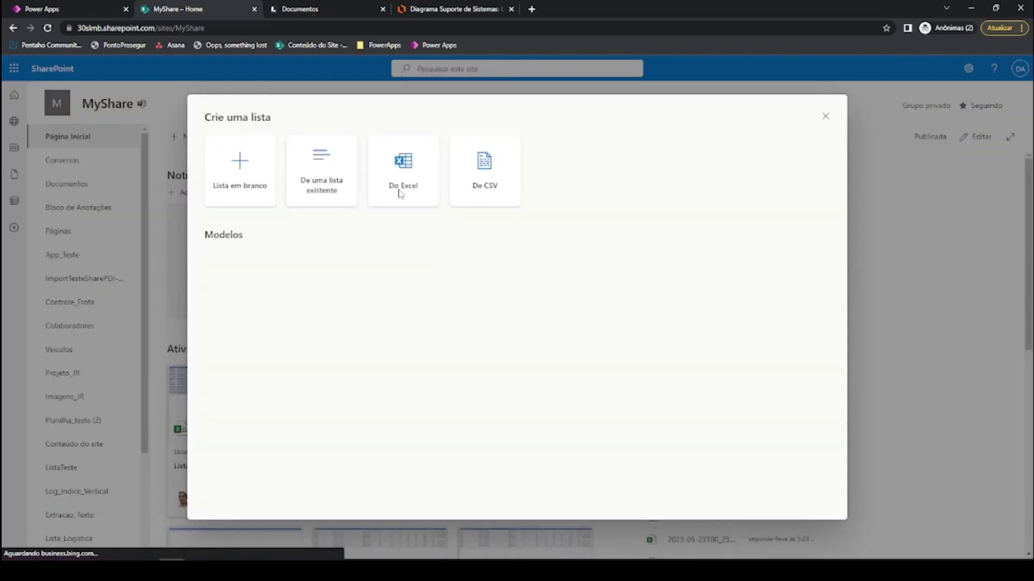
pyautogui.click(213, 156)
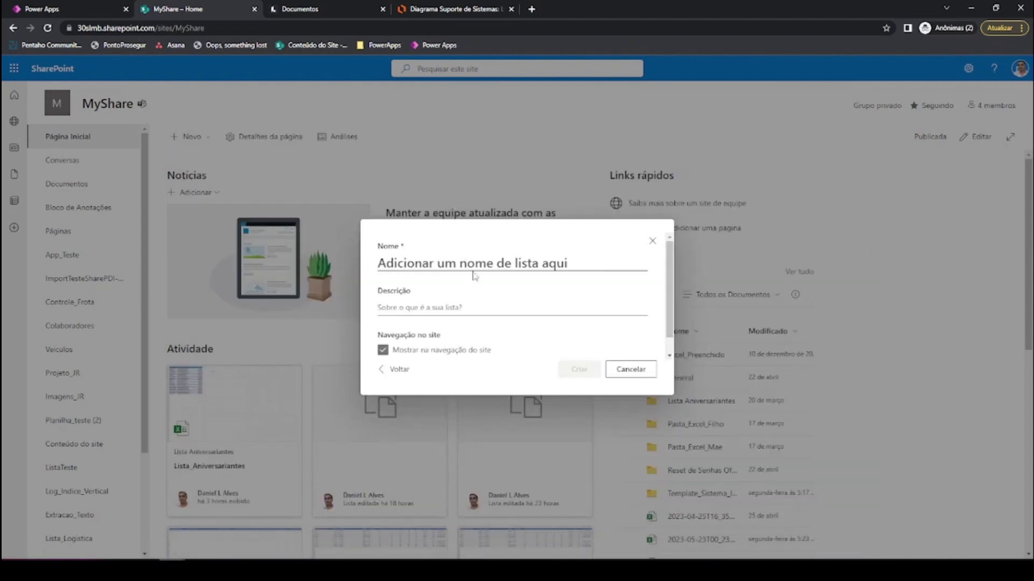
pyautogui.write('Lista_Chamados')
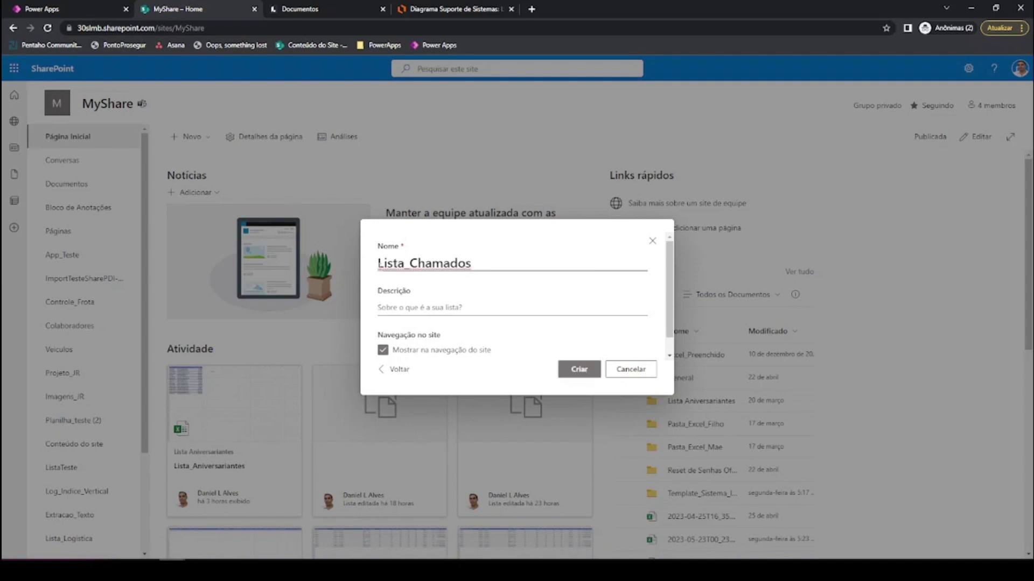
pyautogui.click(383, 351)
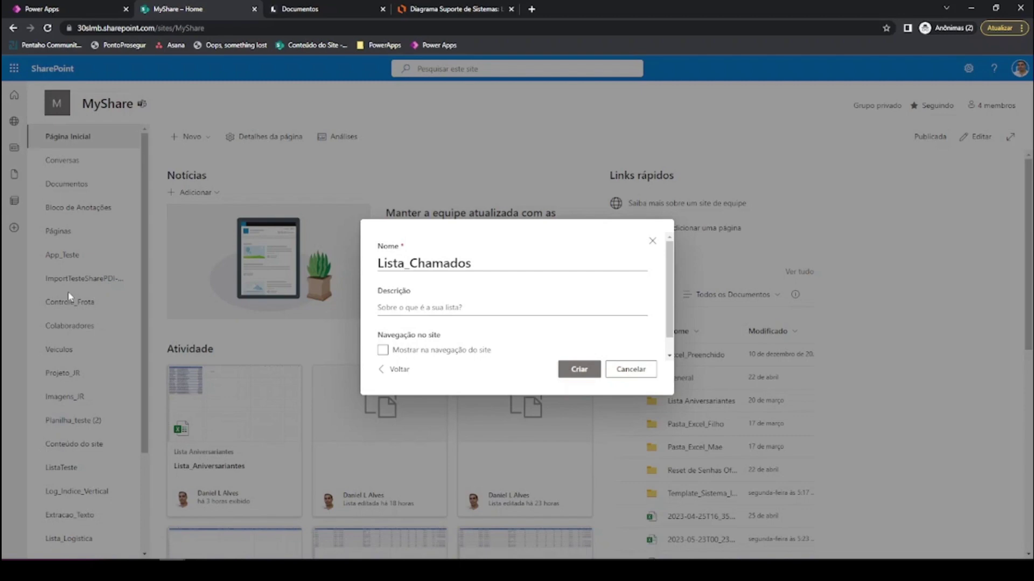
pyautogui.click(580, 375)
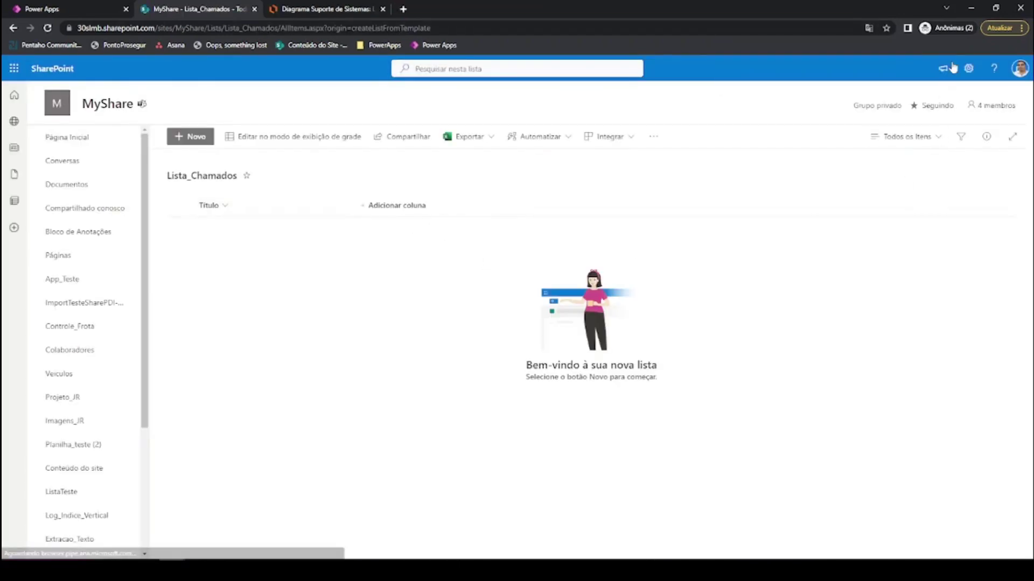
# - In the settings of Lista_Chamados, make the Título column optional instead of requiring information
pyautogui.click(968, 68)
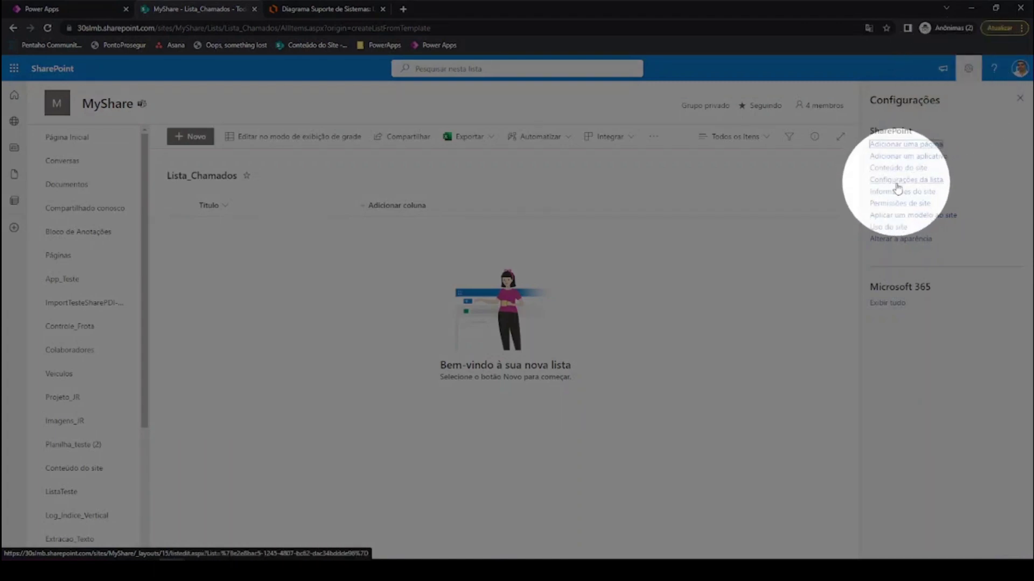
pyautogui.click(897, 184)
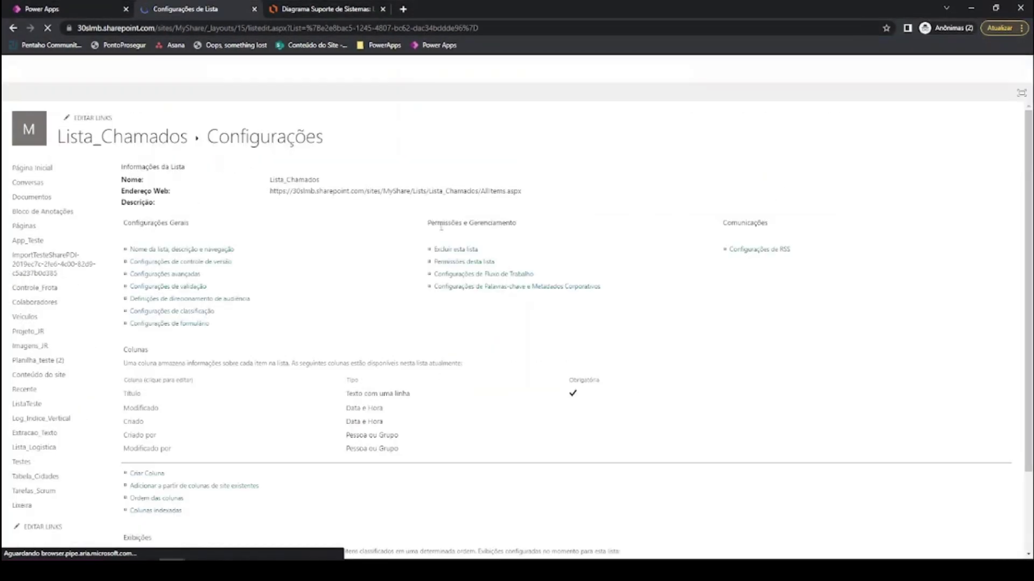
pyautogui.scroll(-2, 178, 345)
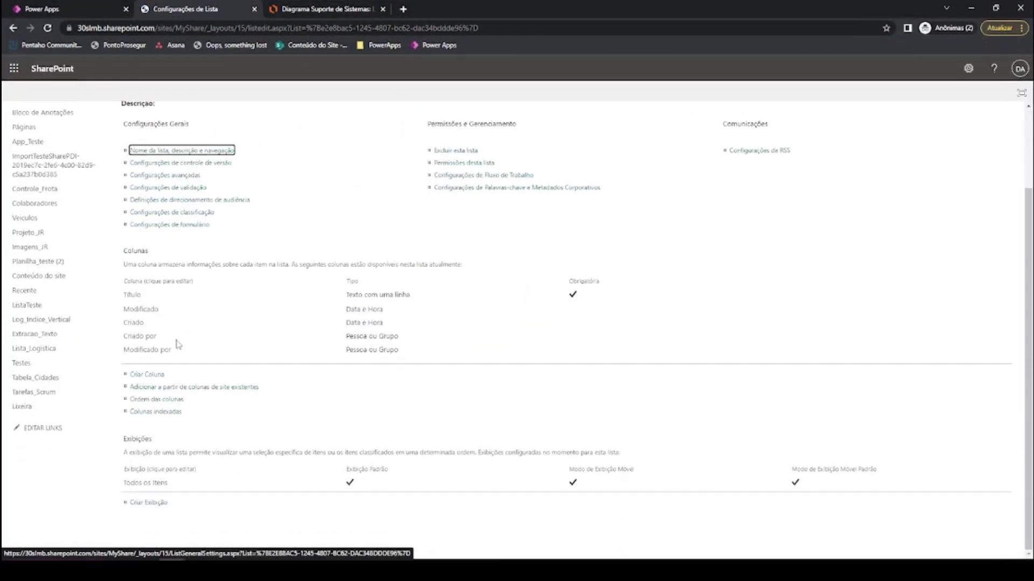
pyautogui.click(131, 296)
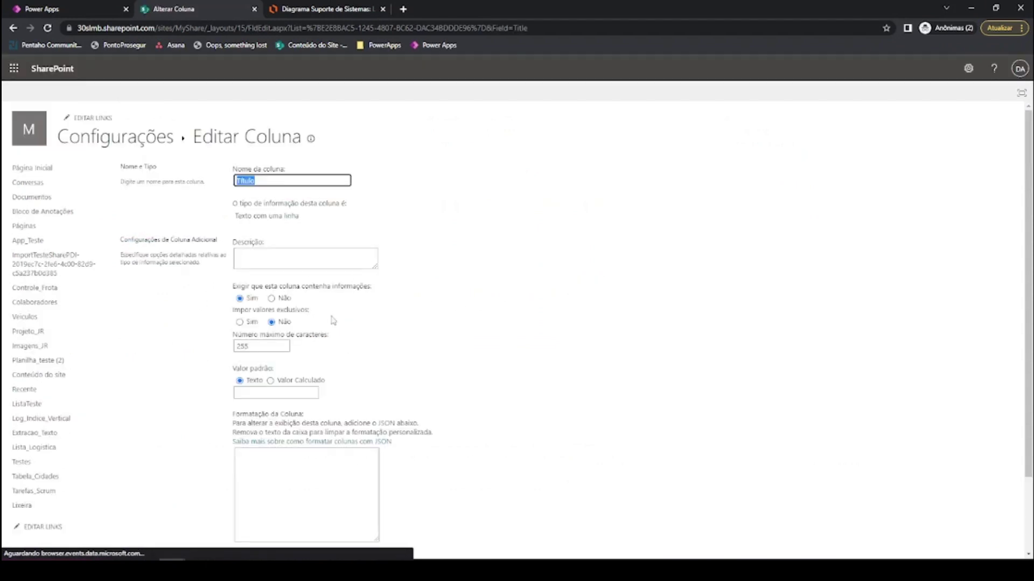
pyautogui.scroll(-1, 275, 304)
pyautogui.click(276, 273)
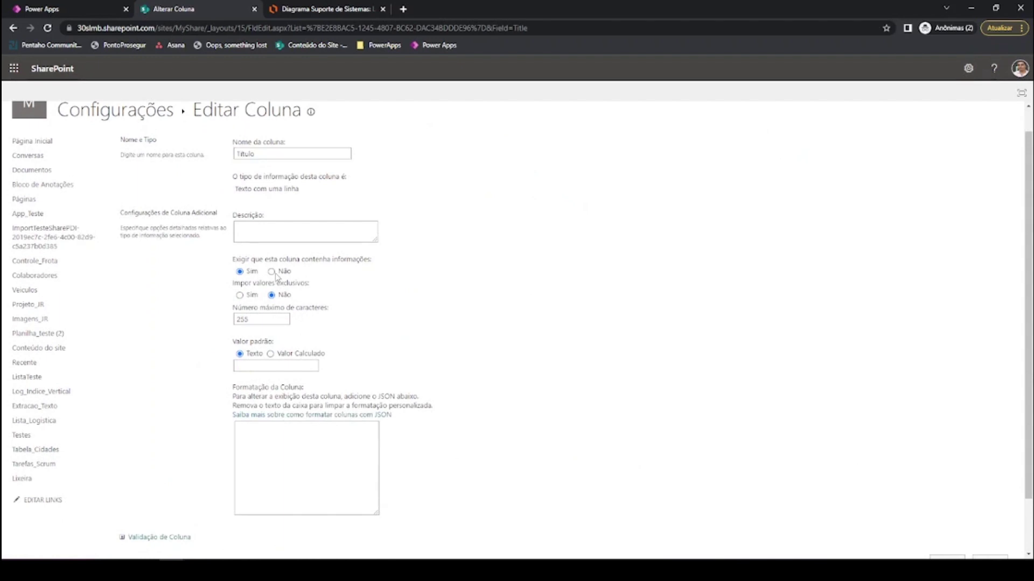
pyautogui.scroll(-2, 431, 302)
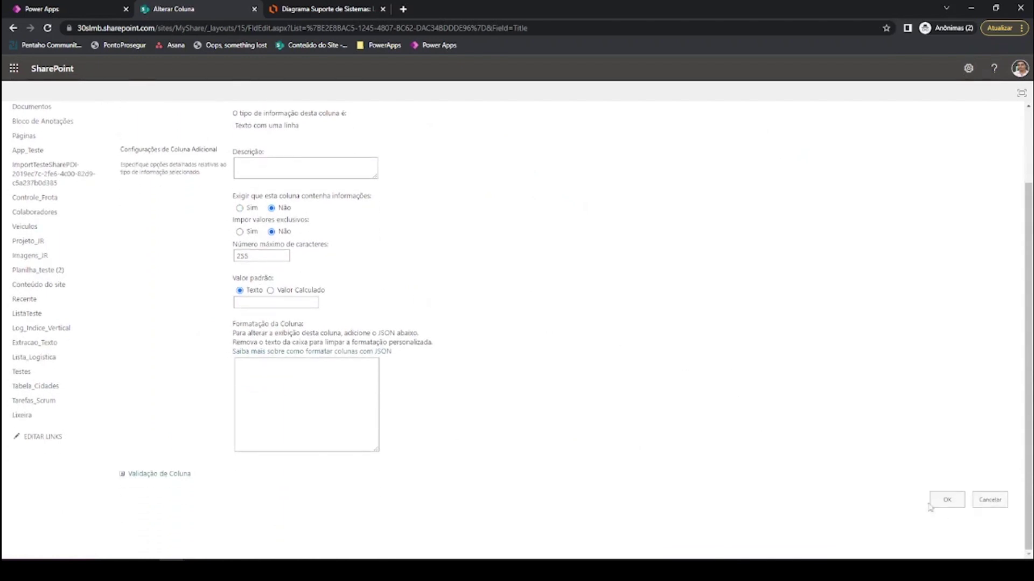
pyautogui.click(949, 501)
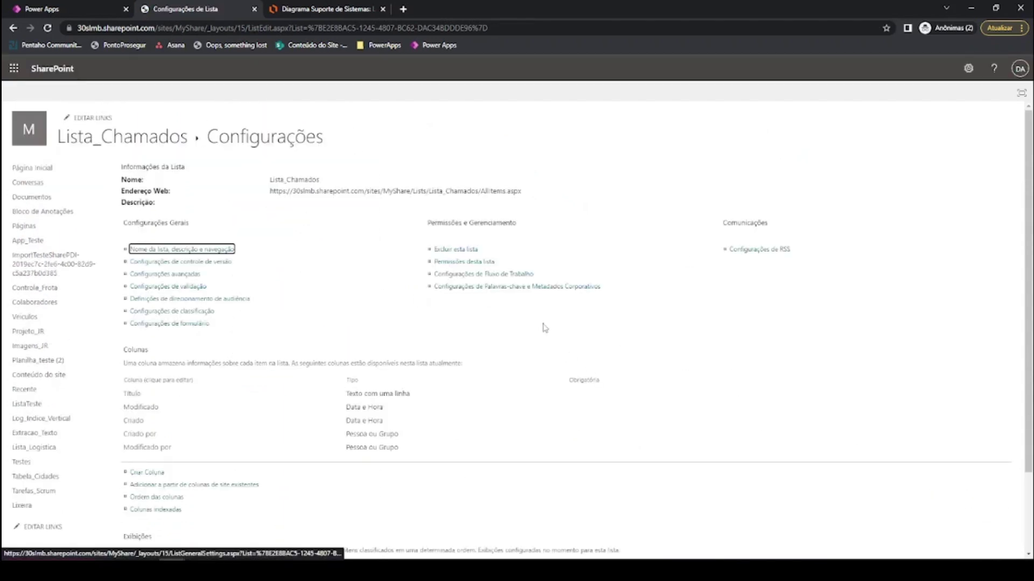
pyautogui.scroll(-2, 321, 377)
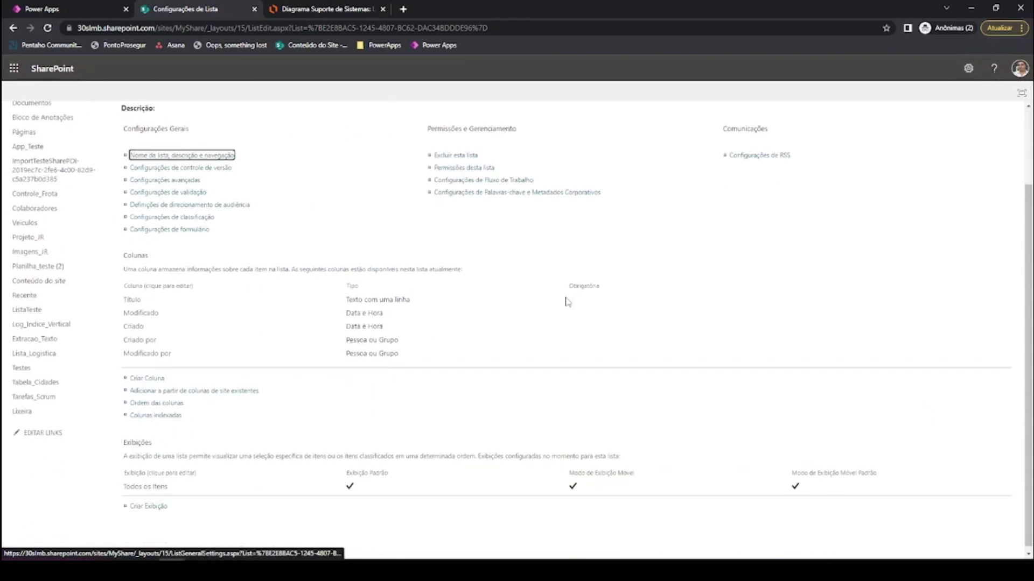
pyautogui.scroll(2, 108, 134)
# - Return to the Lista_Chamados view, hide the Título column and show ID as the first column
pyautogui.click(107, 134)
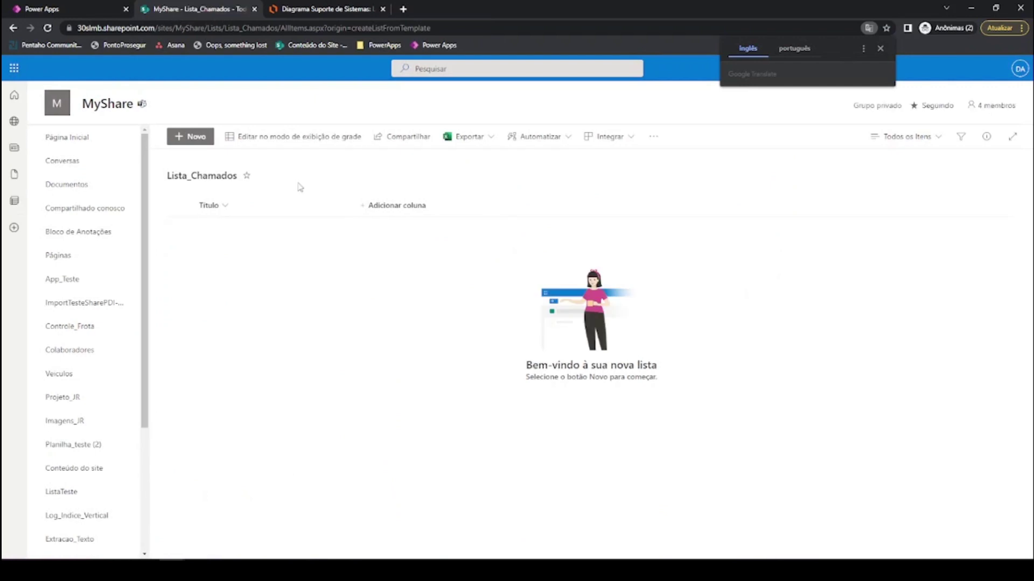
pyautogui.click(354, 192)
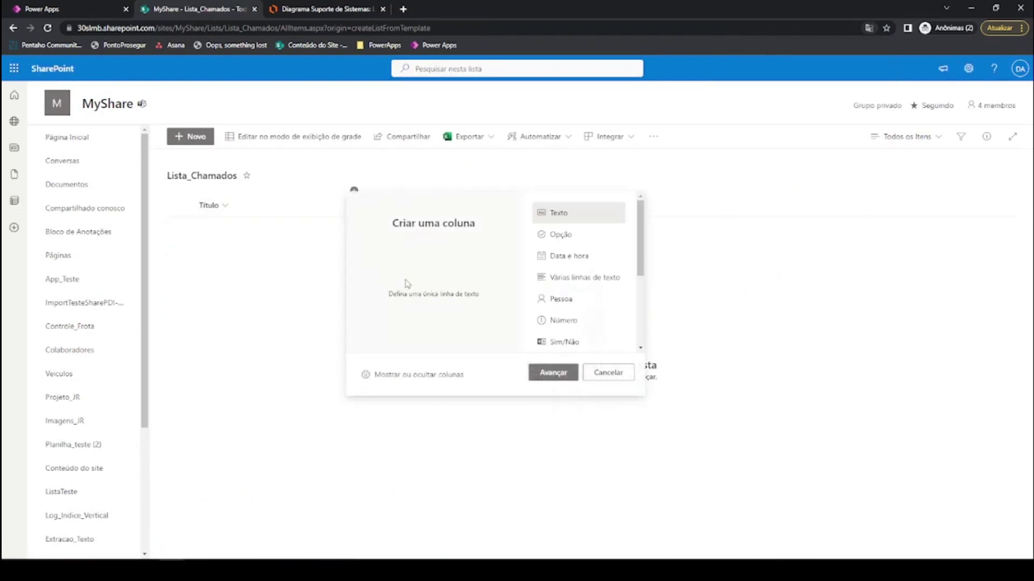
pyautogui.click(401, 381)
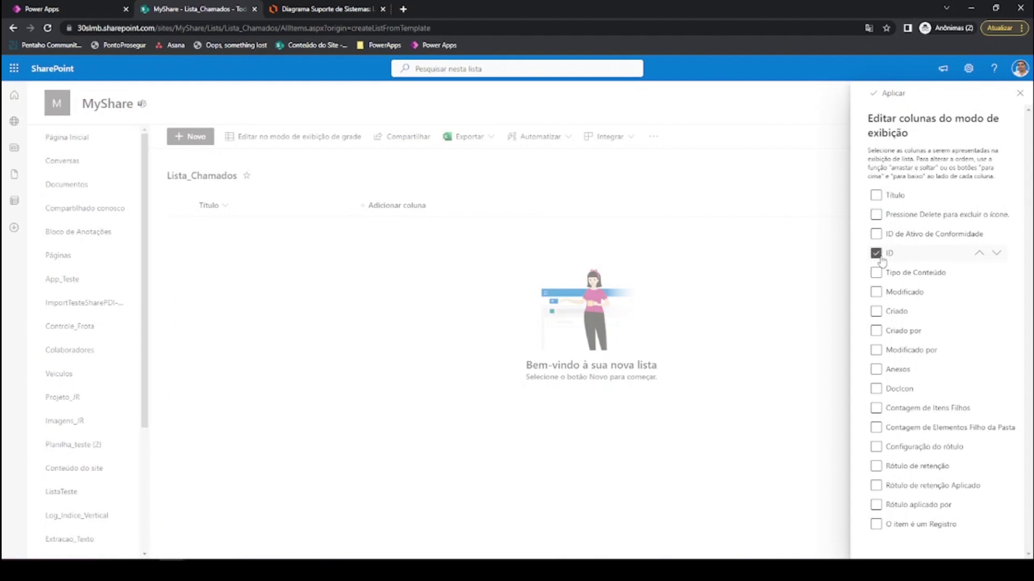
pyautogui.moveTo(894, 260); pyautogui.dragTo(889, 197)
pyautogui.click(891, 93)
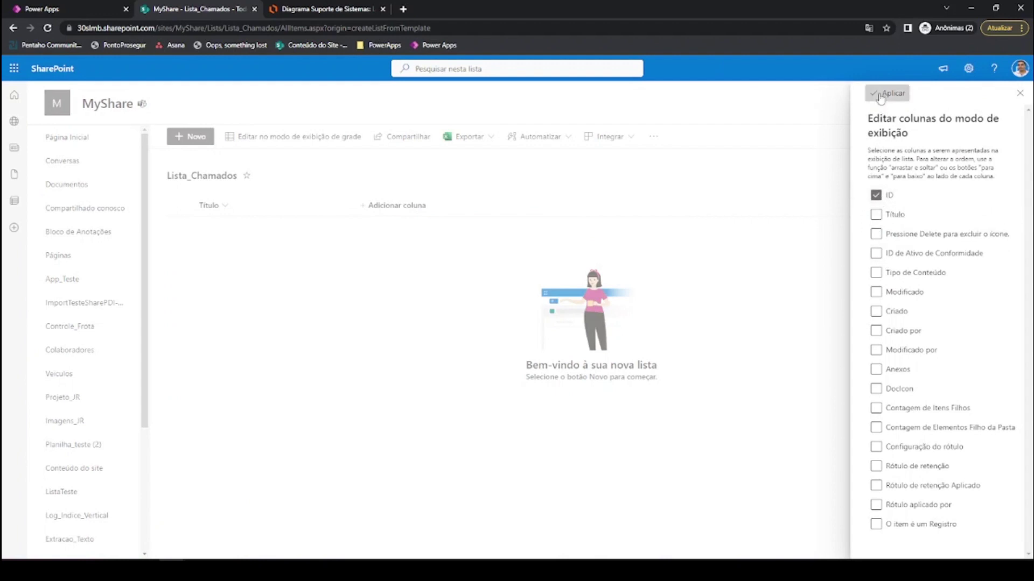
# - Add a single-line text column named ID_Chamado to the list
pyautogui.click(308, 211)
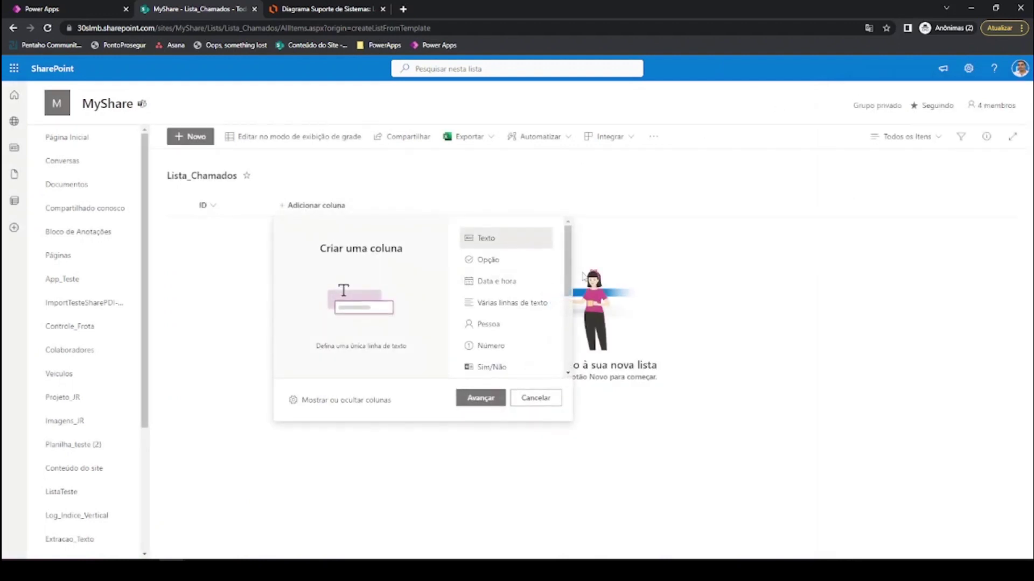
pyautogui.click(481, 399)
pyautogui.write('ID_Chamado')
pyautogui.click(884, 542)
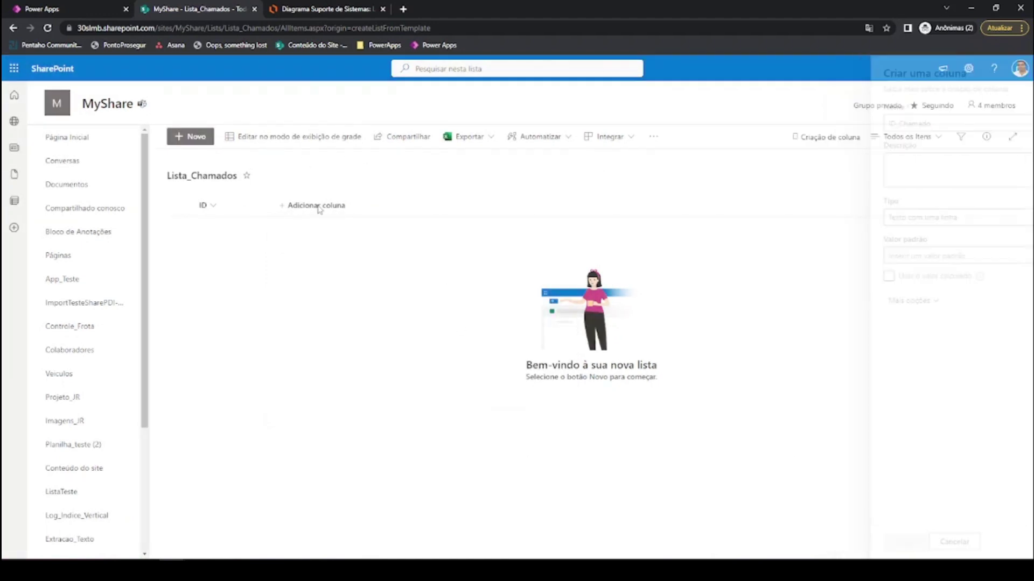
# - Copy the ID_Desenvolvedor field name from the diagram's chamados entity and add it to Lista_Chamados as a single-line text column
pyautogui.click(324, 9)
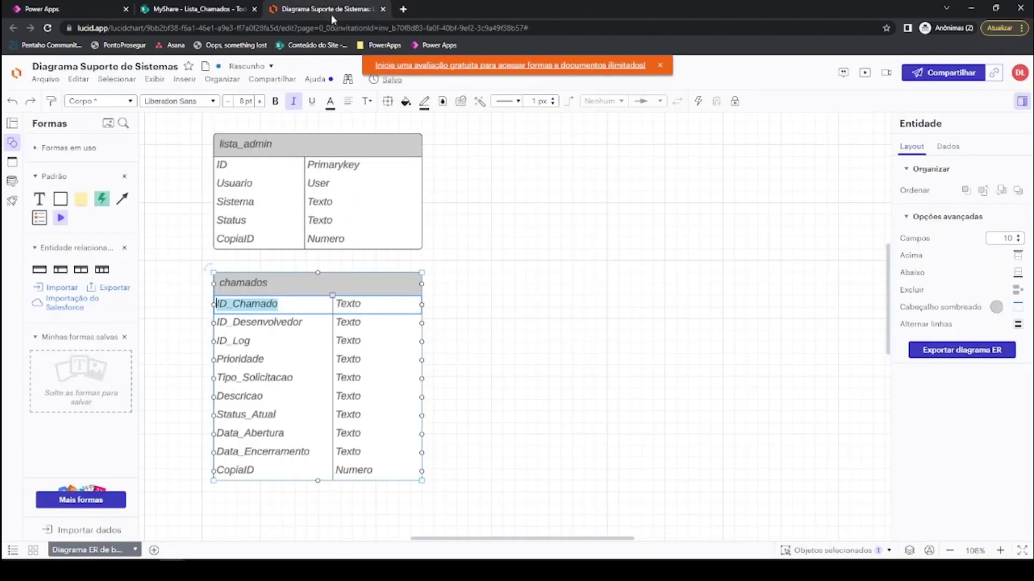
pyautogui.click(252, 327)
pyautogui.doubleClick(252, 326)
pyautogui.hotkey('ctrl', 'c')
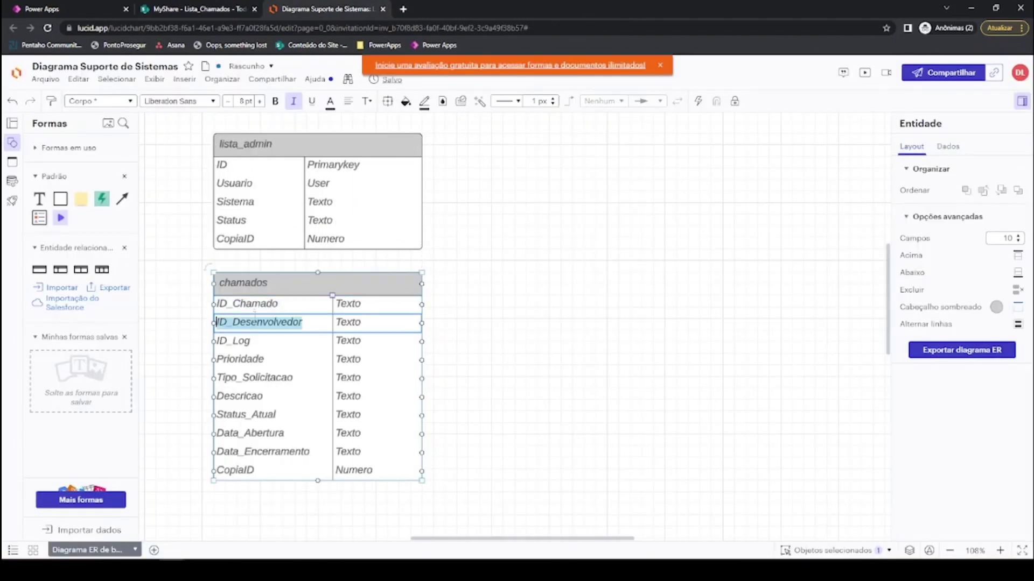
pyautogui.click(199, 9)
pyautogui.click(390, 205)
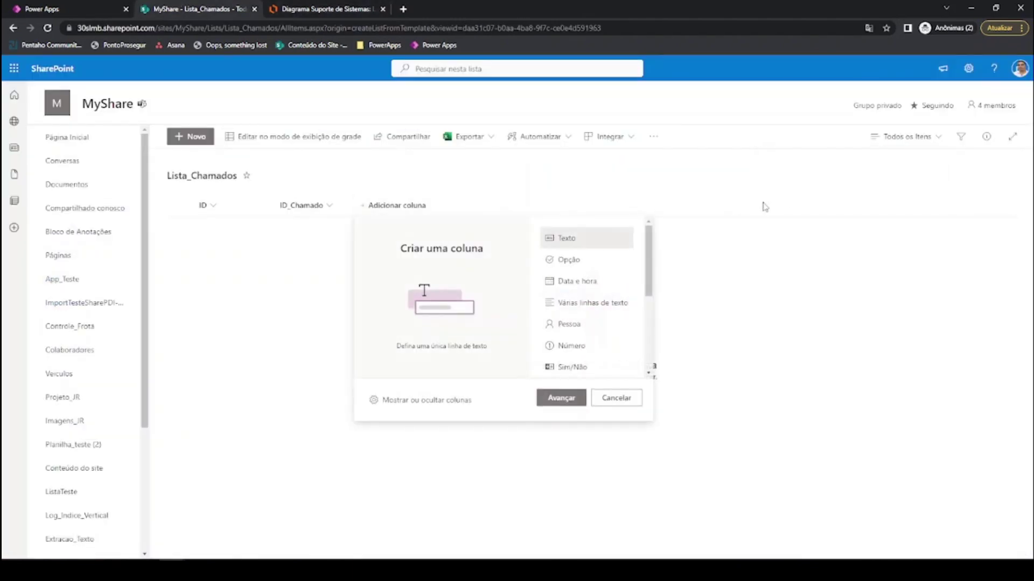
pyautogui.click(549, 407)
pyautogui.hotkey('ctrl', 'v')
pyautogui.click(883, 544)
# - Take the ID_Log field name from the Lucidchart diagram and create a text column with it in Lista_Chamados
pyautogui.click(323, 9)
pyautogui.doubleClick(257, 341)
pyautogui.hotkey('ctrl', 'c')
pyautogui.click(238, 6)
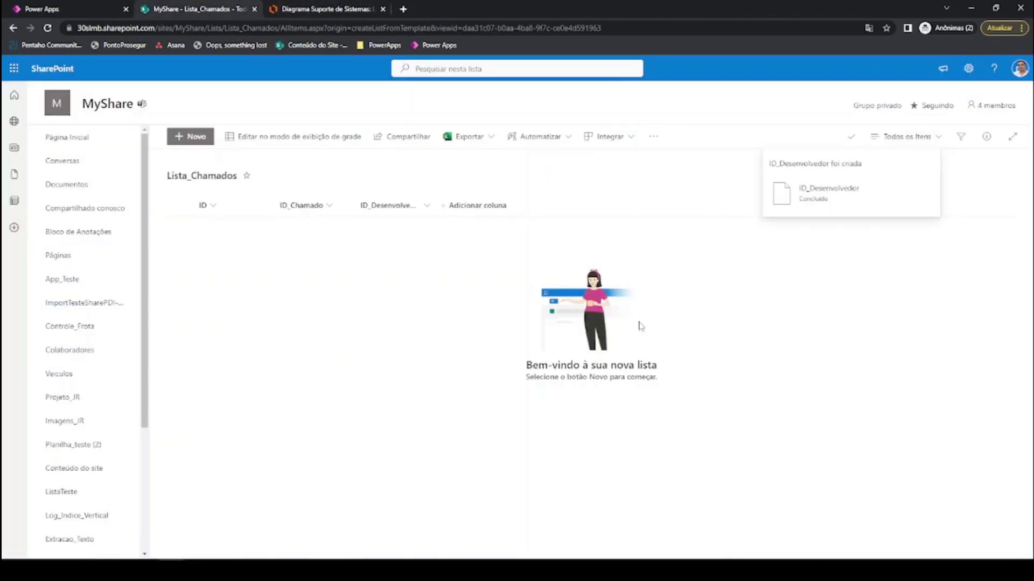
pyautogui.click(476, 205)
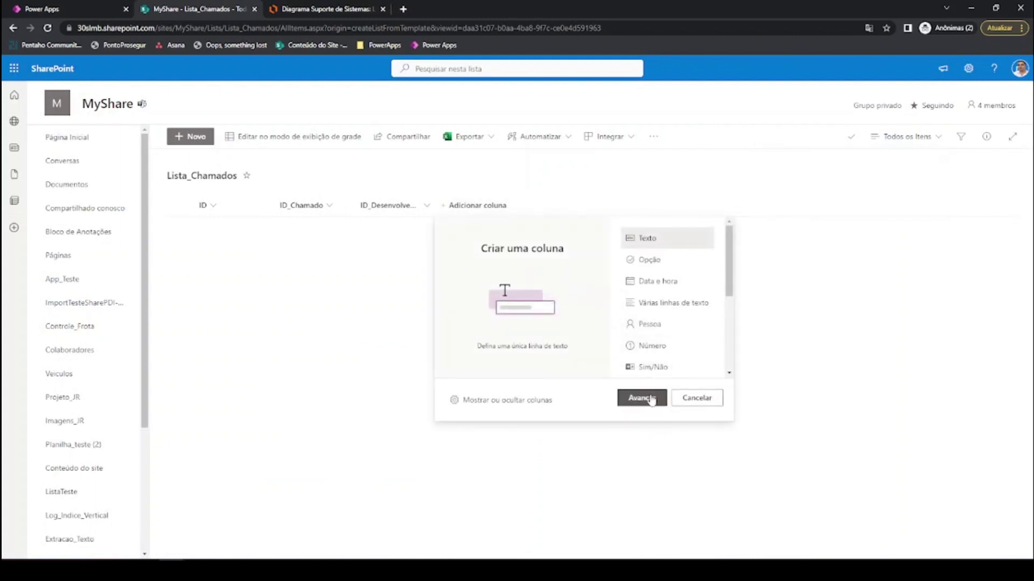
pyautogui.click(641, 399)
pyautogui.hotkey('ctrl', 'v')
pyautogui.click(886, 542)
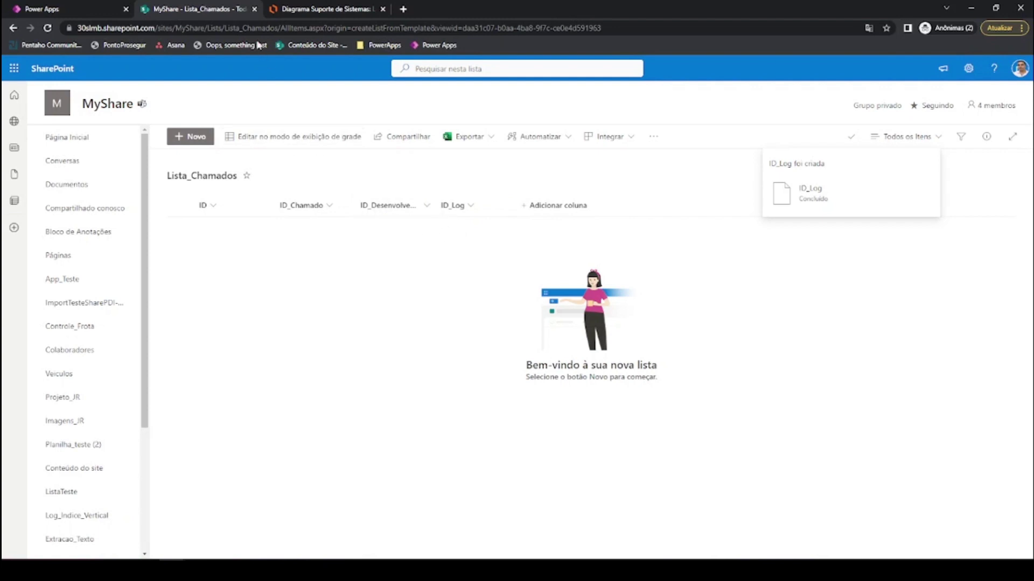
# - Check the next chamados field in the diagram and add a text column named Prioridade to Lista_Chamados
pyautogui.click(289, 6)
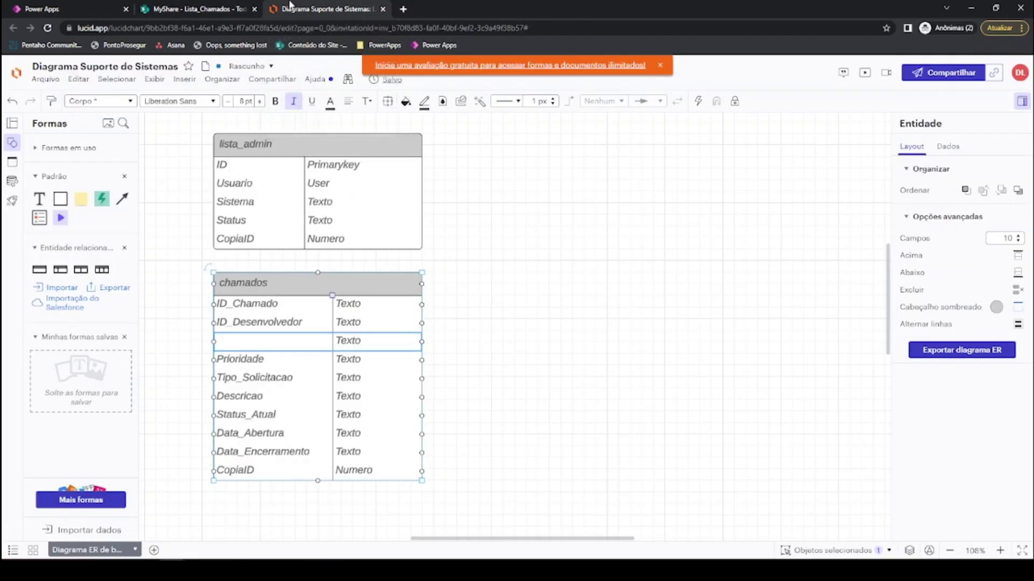
pyautogui.click(242, 359)
pyautogui.click(199, 8)
pyautogui.click(555, 205)
pyautogui.click(554, 397)
pyautogui.write('Prioridade')
pyautogui.click(884, 541)
# - Copy the Tipo_Solicitacao field name from the diagram and add it as a single-line text column in Lista_Chamados
pyautogui.click(293, 8)
pyautogui.doubleClick(253, 377)
pyautogui.hotkey('ctrl', 'c')
pyautogui.click(218, 10)
pyautogui.click(639, 205)
pyautogui.click(646, 396)
pyautogui.hotkey('ctrl', 'v')
pyautogui.click(881, 543)
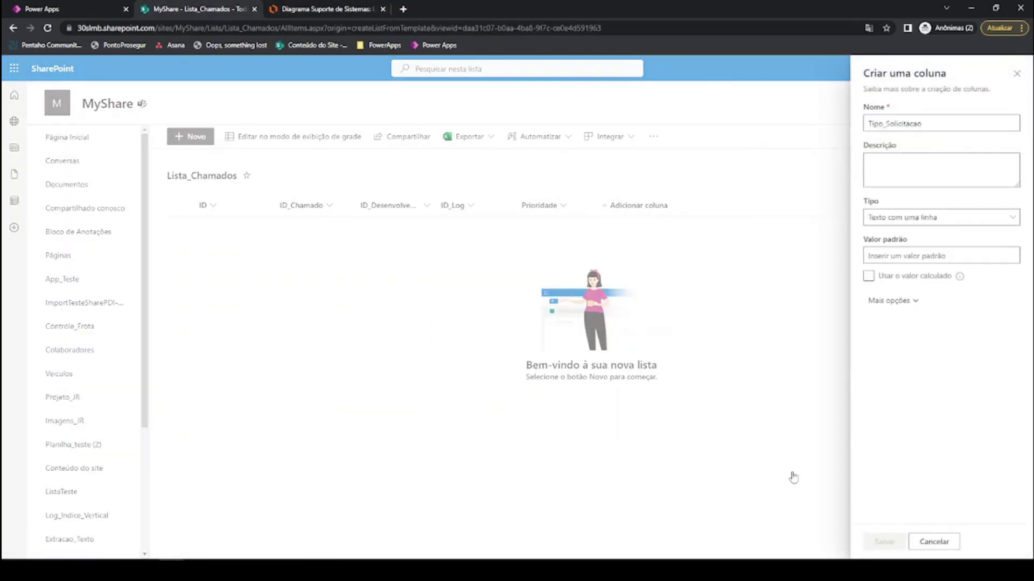
# - Copy the Descricao field name from the diagram and create a single-line text column with that name in the list
pyautogui.click(318, 8)
pyautogui.click(251, 399)
pyautogui.doubleClick(250, 400)
pyautogui.hotkey('ctrl', 'c')
pyautogui.click(199, 8)
pyautogui.click(705, 205)
pyautogui.click(723, 397)
pyautogui.hotkey('ctrl', 'v')
pyautogui.click(880, 542)
# - Copy the Status_Atual field name from the chamados entity and add it to the list as a single-line text column
pyautogui.click(294, 10)
pyautogui.doubleClick(256, 416)
pyautogui.hotkey('ctrl', 'c')
pyautogui.click(204, 8)
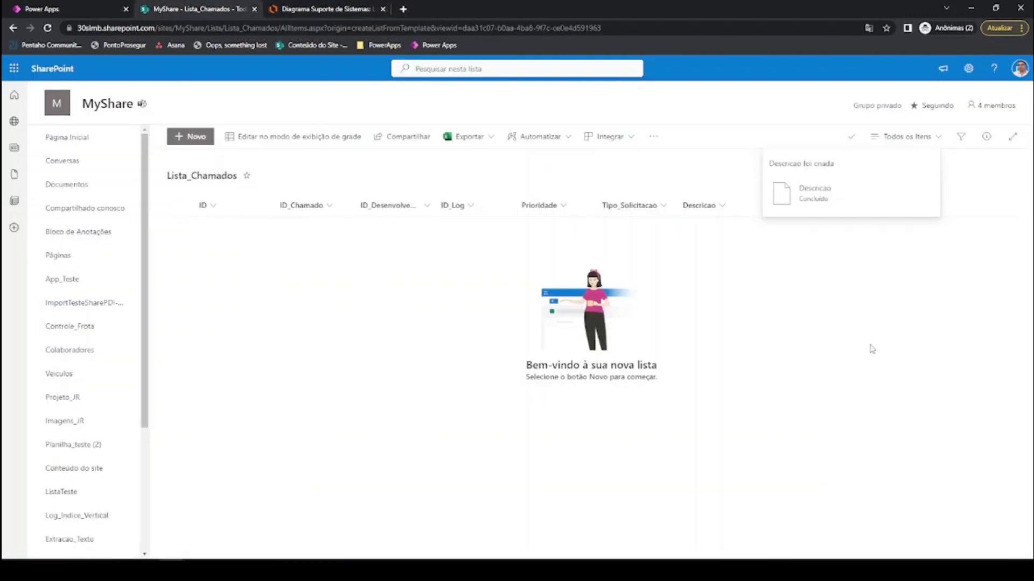
pyautogui.click(797, 205)
pyautogui.click(801, 399)
pyautogui.hotkey('ctrl', 'v')
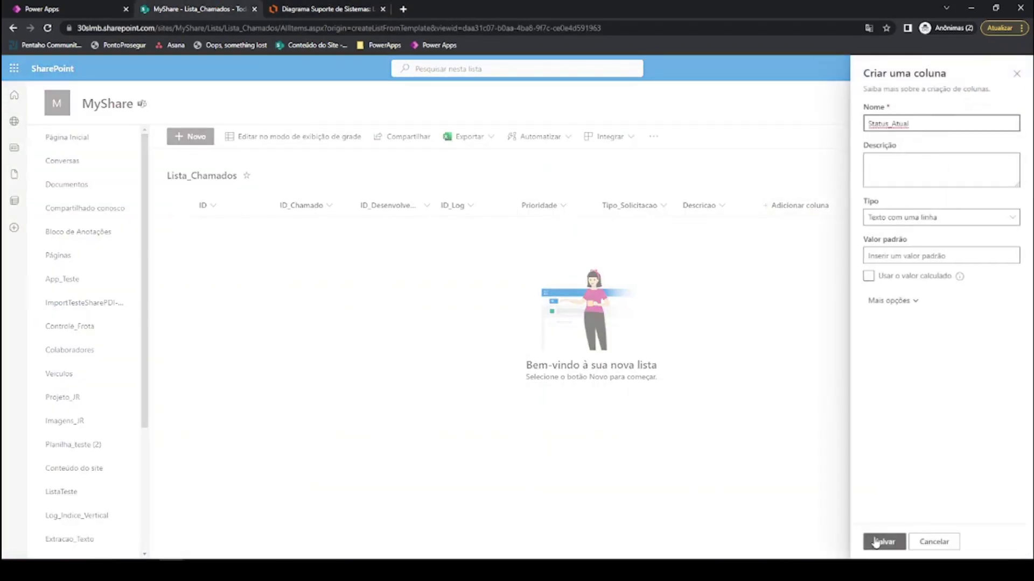
pyautogui.click(881, 542)
# - Copy the Data_Abertura field name from the diagram and add a text column with that name to Lista_Chamados
pyautogui.click(304, 8)
pyautogui.doubleClick(251, 435)
pyautogui.hotkey('ctrl', 'c')
pyautogui.click(202, 8)
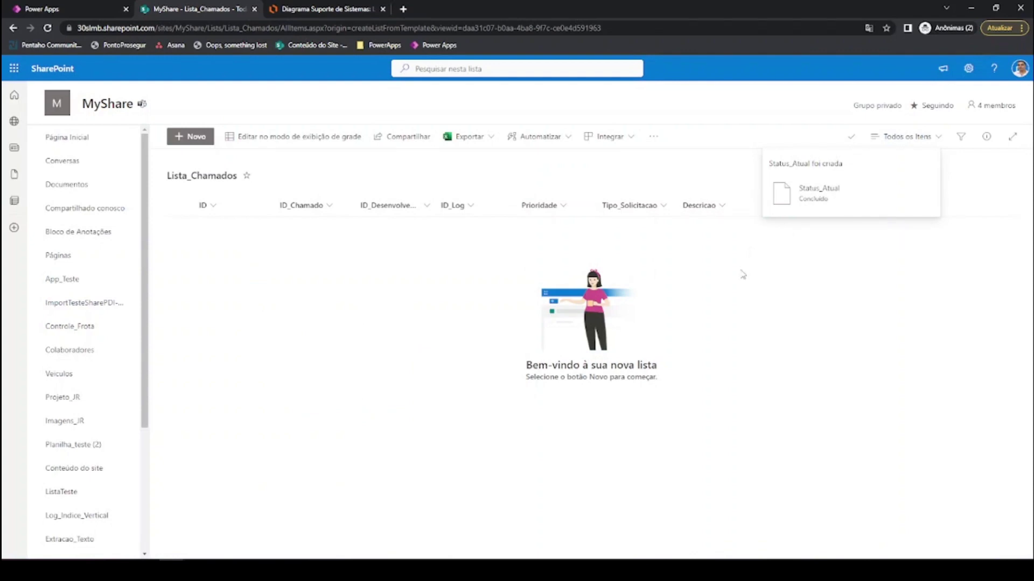
pyautogui.click(883, 205)
pyautogui.click(885, 401)
pyautogui.hotkey('ctrl', 'v')
pyautogui.click(872, 542)
# - Copy the Data_Encerramento field name from the diagram and add a text column with that name to Lista_Chamados
pyautogui.click(300, 5)
pyautogui.doubleClick(250, 454)
pyautogui.hotkey('ctrl', 'c')
pyautogui.click(201, 8)
pyautogui.click(963, 205)
pyautogui.click(888, 398)
pyautogui.hotkey('ctrl', 'v')
# - Copy the CopiaID field name from the diagram, add it to Lista_Chamados as a number column, and switch back to the Power Apps editor
pyautogui.hotkey('ctrl', 'Tab')
pyautogui.doubleClick(235, 470)
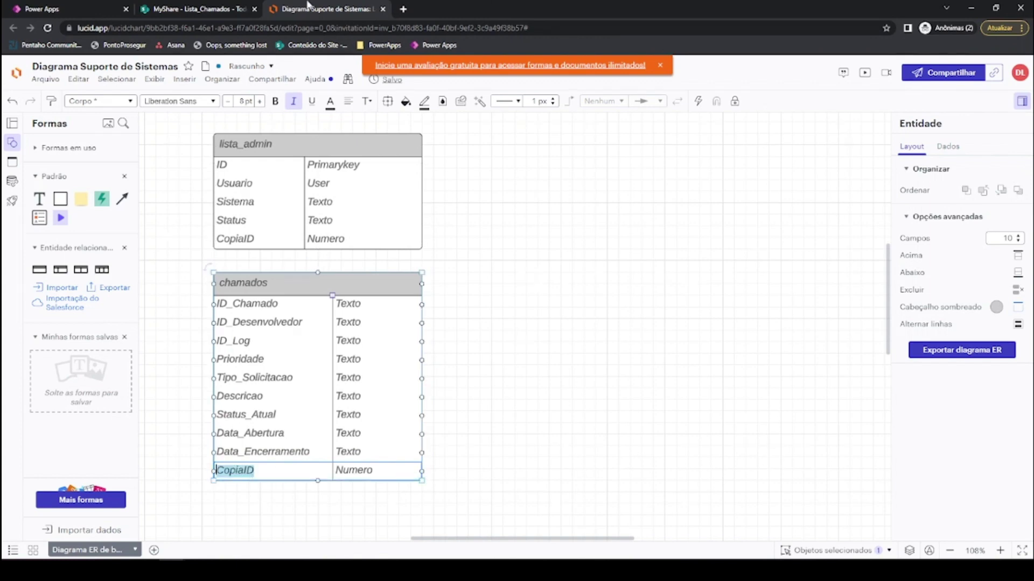
pyautogui.hotkey('ctrl', 'c')
pyautogui.click(201, 9)
pyautogui.click(967, 205)
pyautogui.click(932, 349)
pyautogui.click(940, 398)
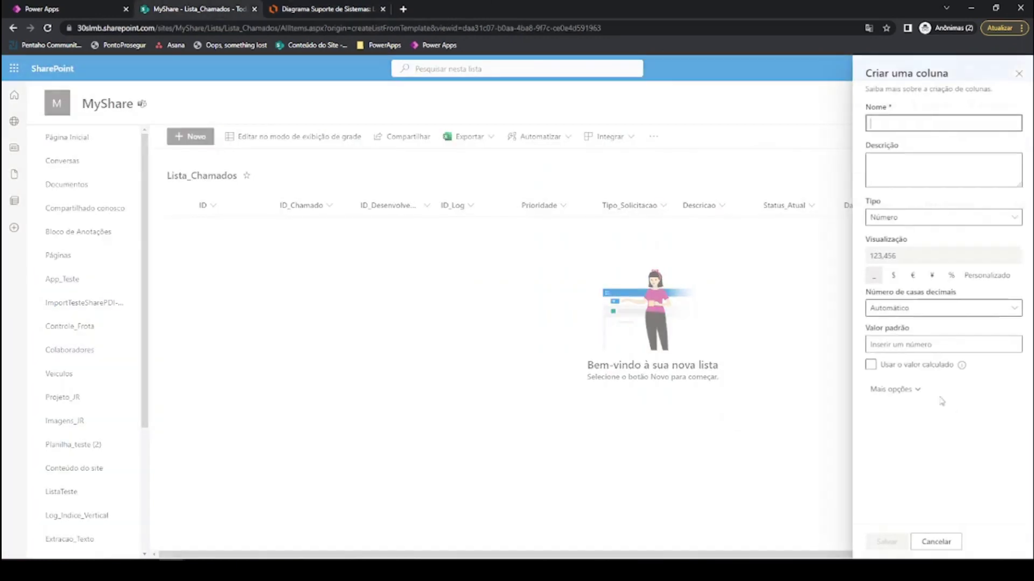
pyautogui.click(898, 390)
pyautogui.click(937, 123)
pyautogui.hotkey('ctrl', 'v')
pyautogui.click(885, 542)
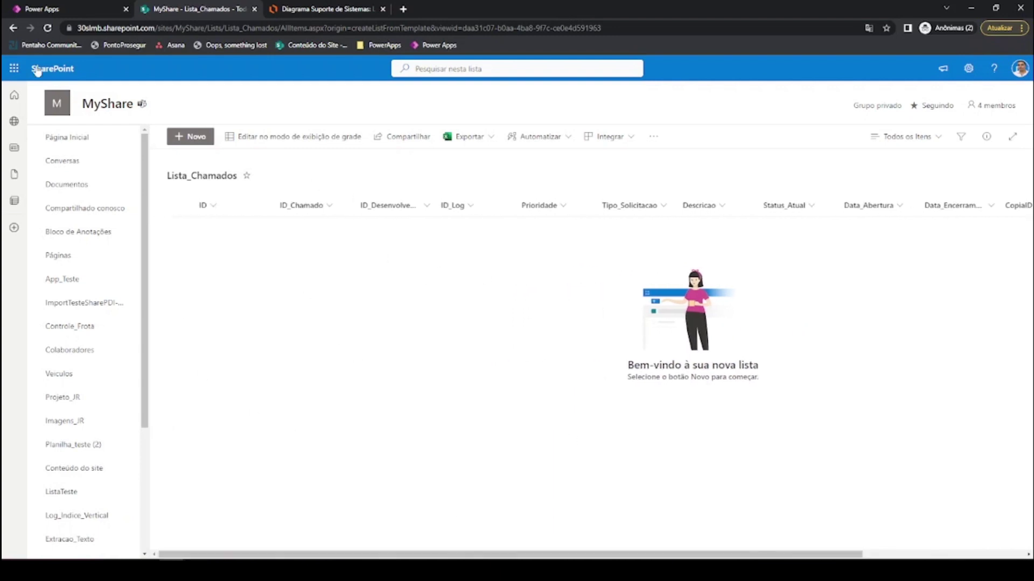
pyautogui.click(51, 8)
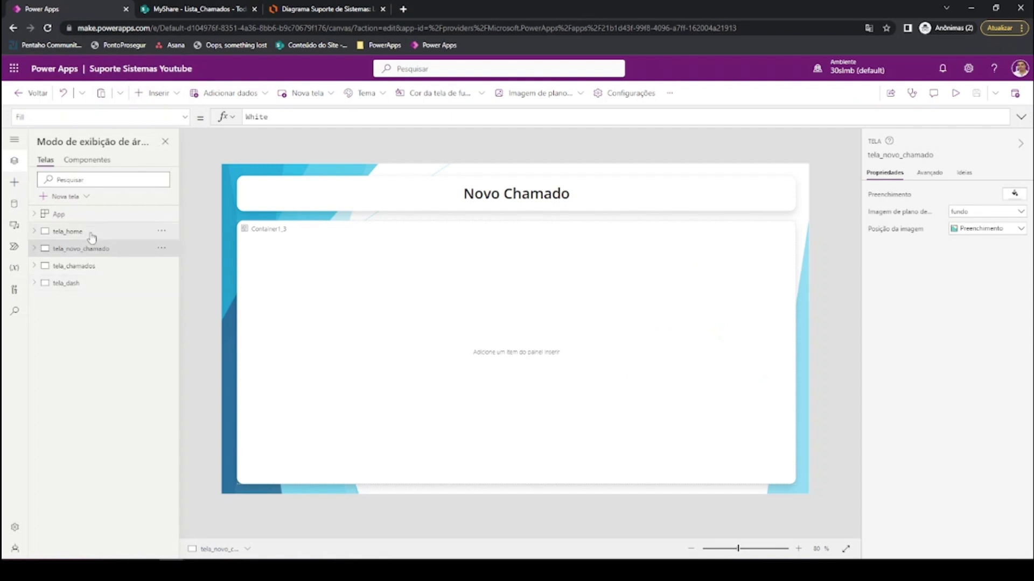
pyautogui.click(73, 197)
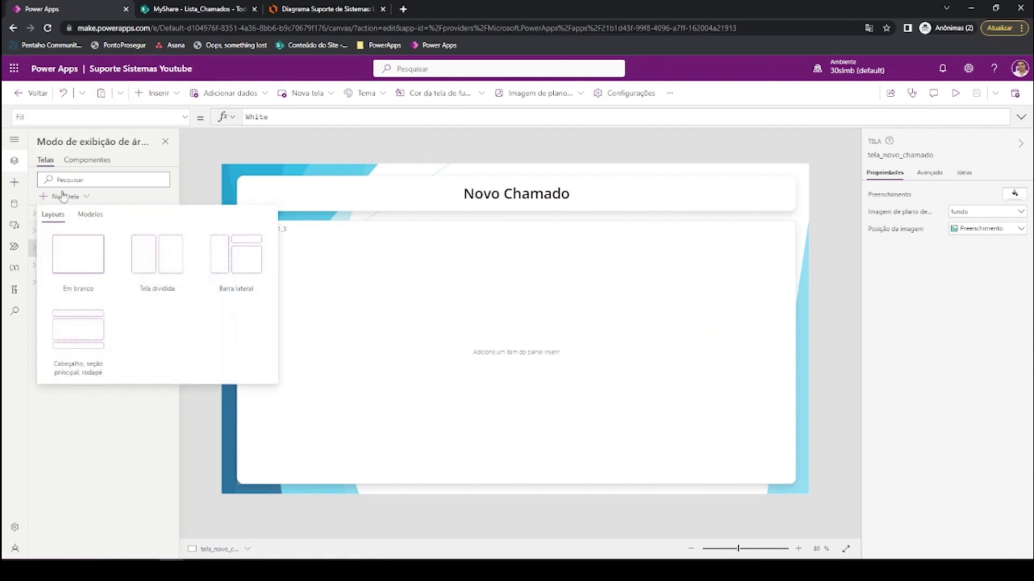
pyautogui.click(14, 204)
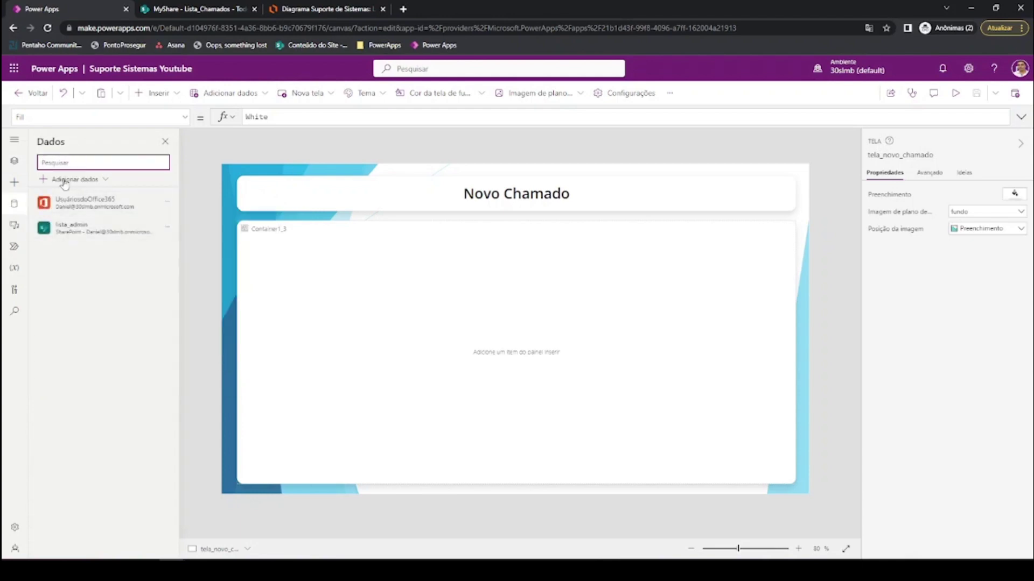
pyautogui.click(64, 183)
pyautogui.write('sharep')
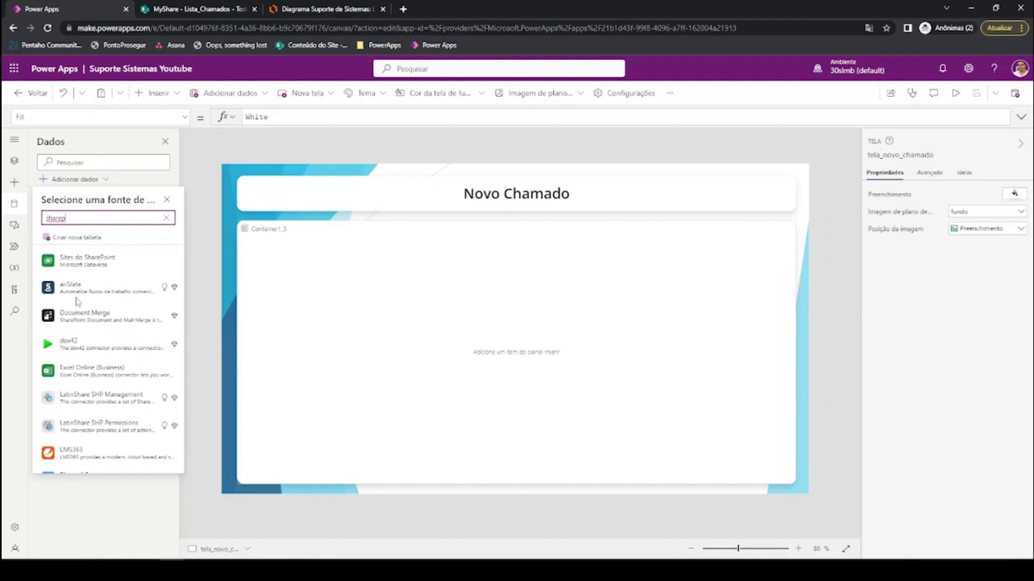
pyautogui.scroll(-5, 86, 323)
pyautogui.click(94, 386)
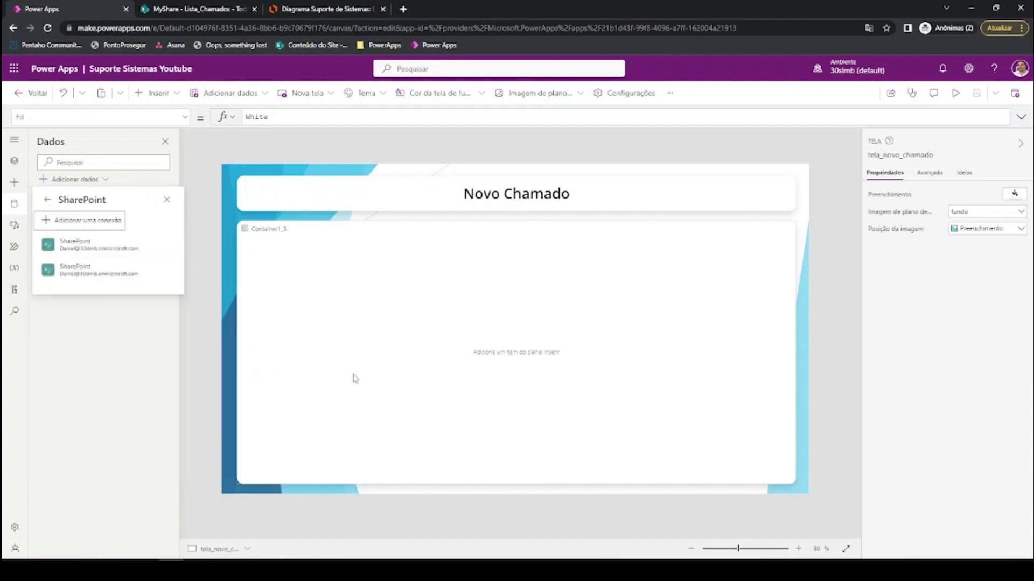
pyautogui.click(79, 252)
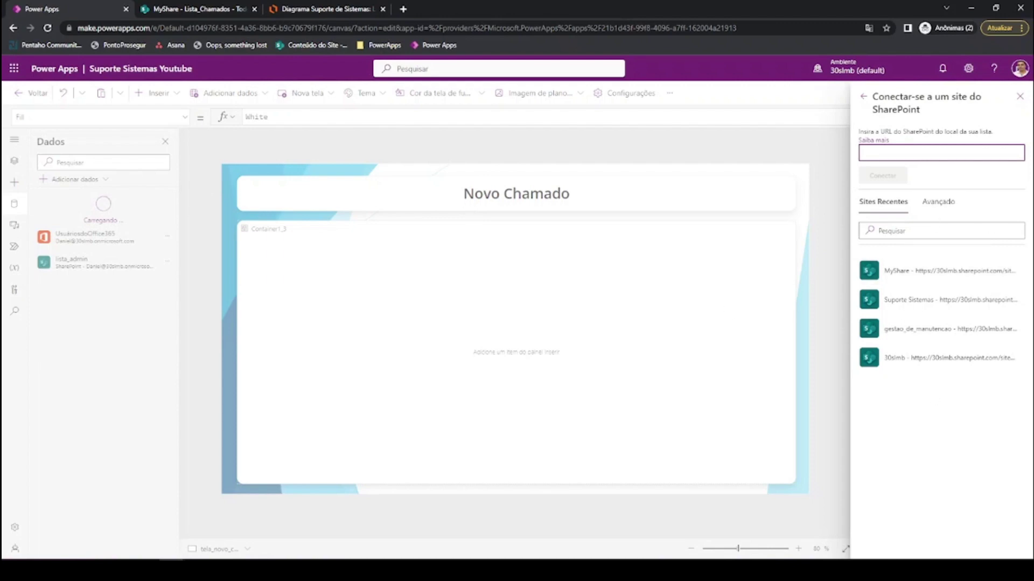
pyautogui.click(229, 199)
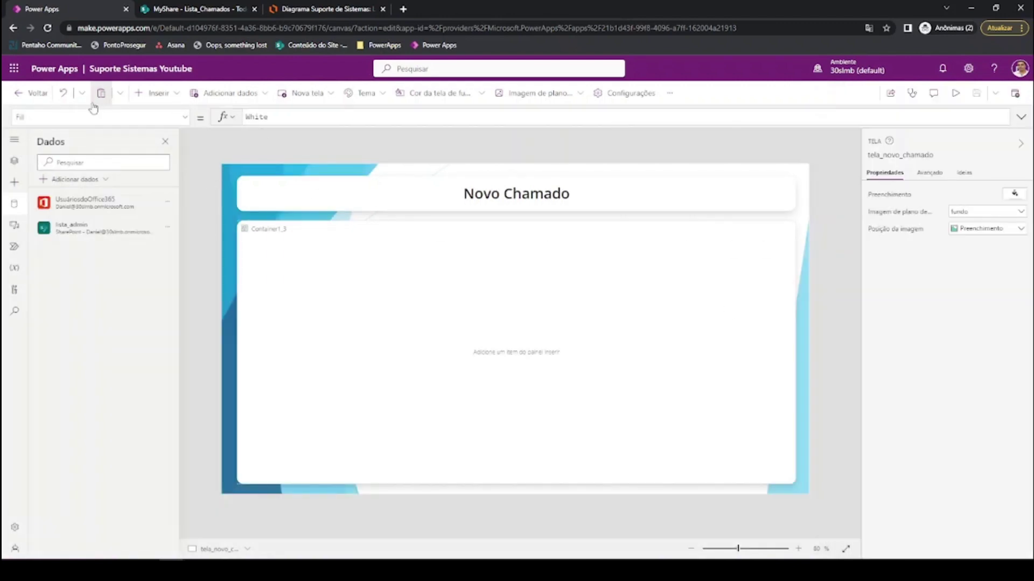
# - Open the Power Apps home page, go to the solutions of the 30slmb (default) environment and open Suporte Sistemas Youtube
pyautogui.click(15, 70)
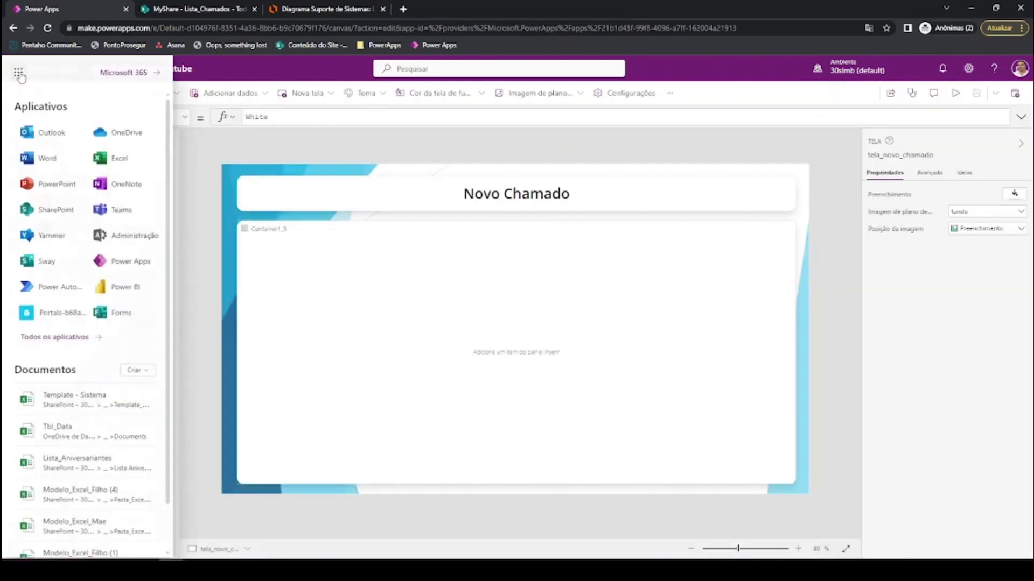
pyautogui.click(123, 274)
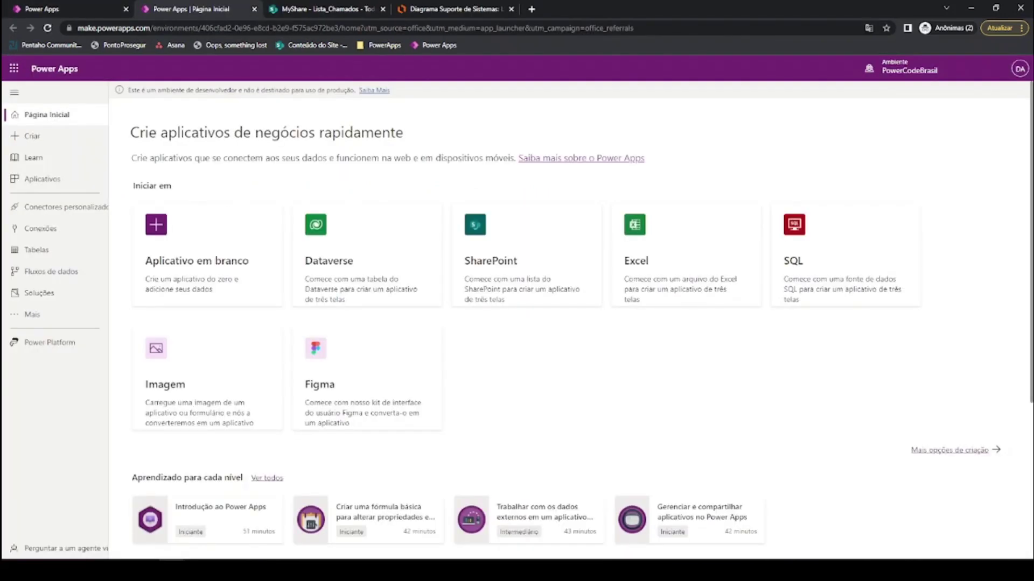
pyautogui.click(49, 298)
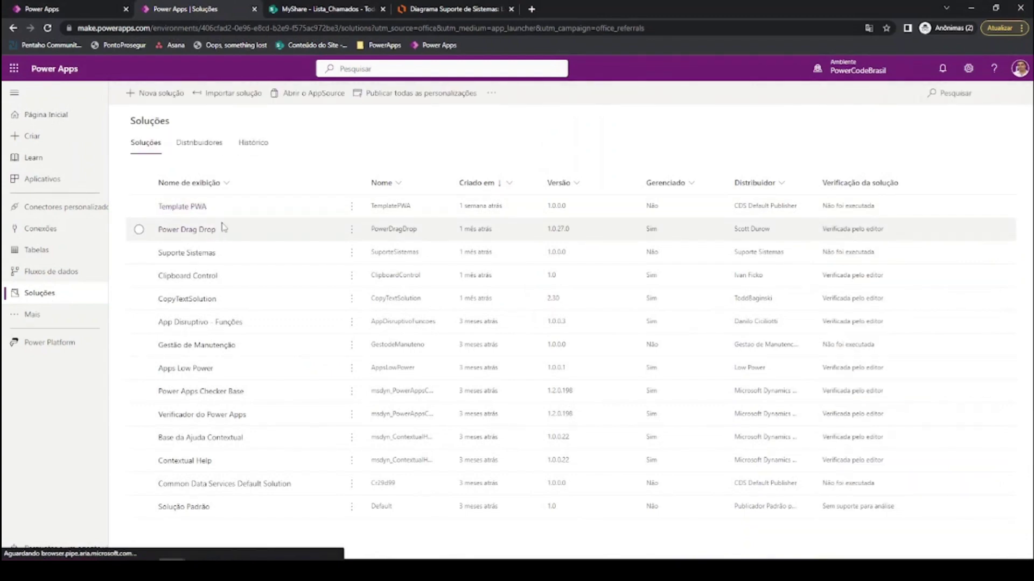
pyautogui.click(860, 71)
pyautogui.click(864, 215)
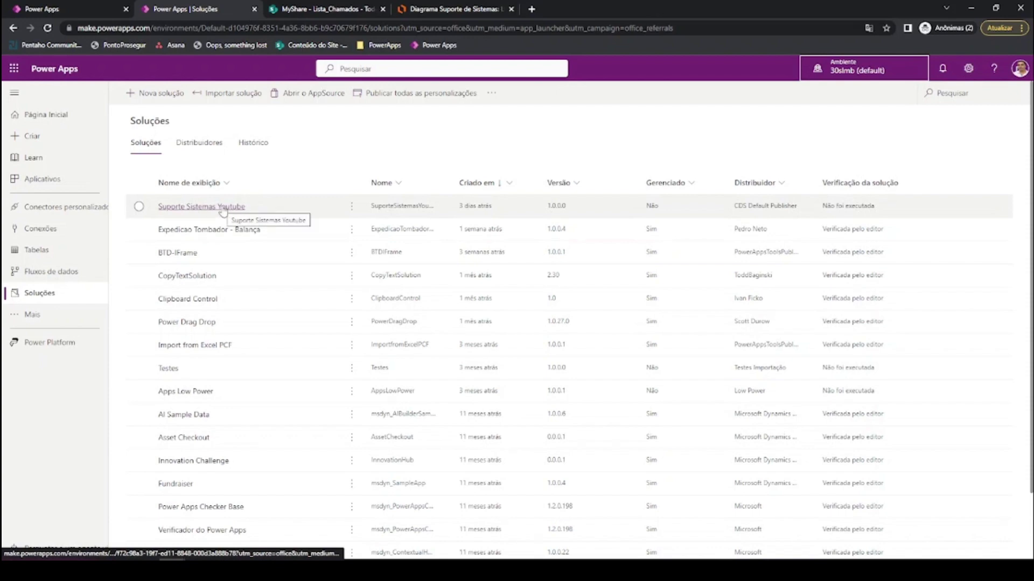
pyautogui.click(180, 208)
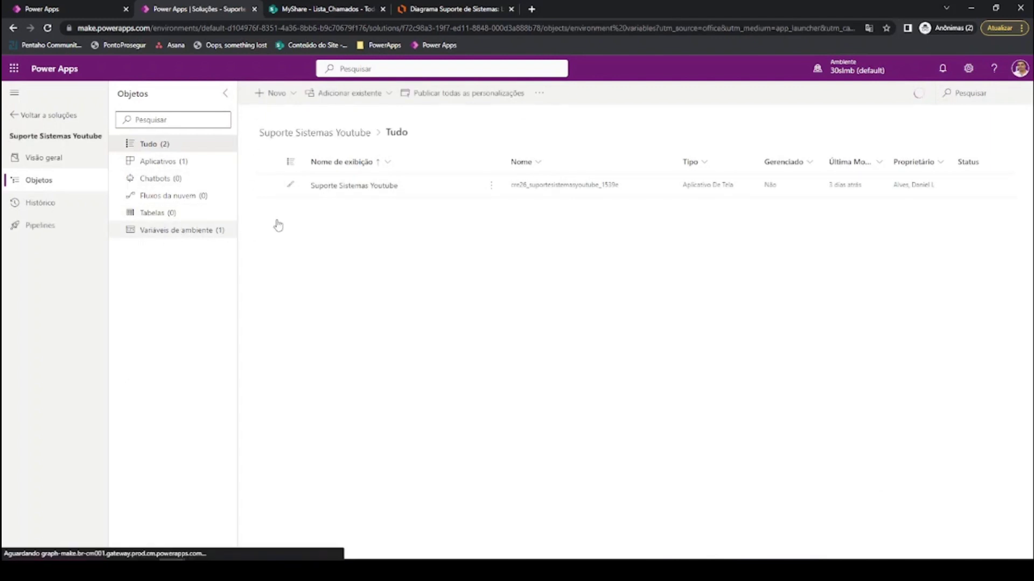
# - Remove the existing BaseSuporteSistemas environment variable from the solution
pyautogui.click(204, 231)
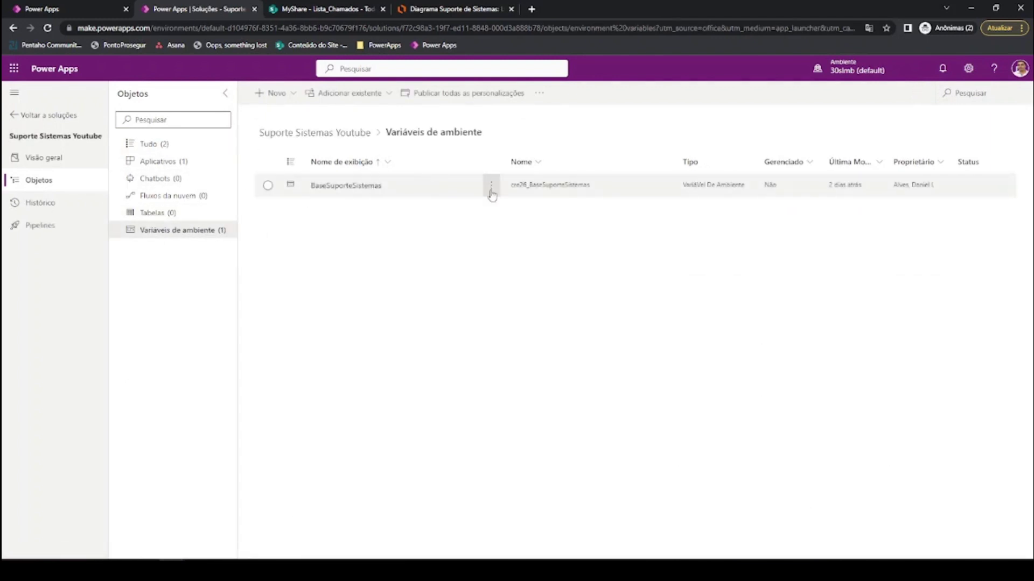
pyautogui.click(491, 185)
pyautogui.moveTo(571, 246)
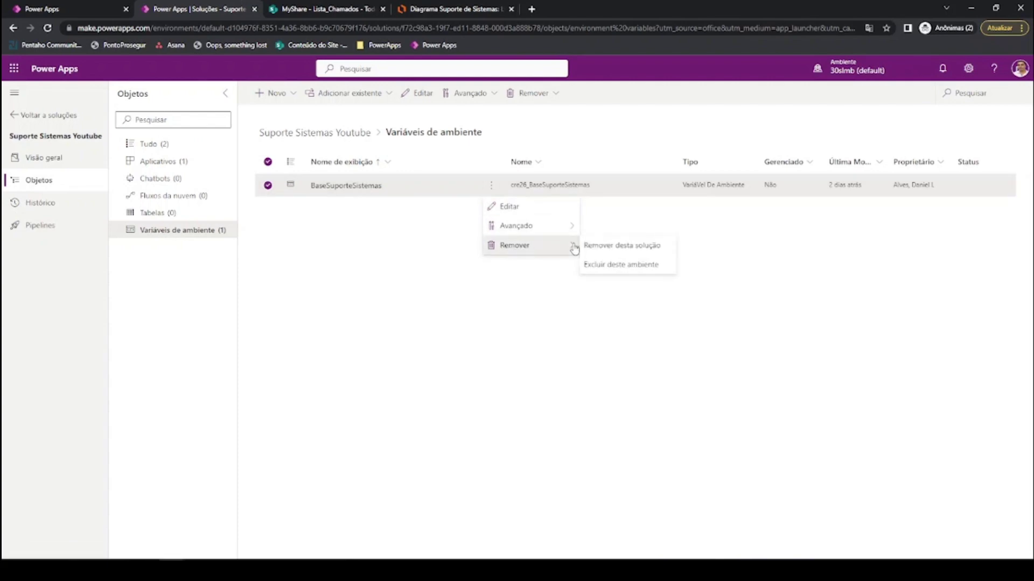
pyautogui.click(604, 247)
pyautogui.click(530, 348)
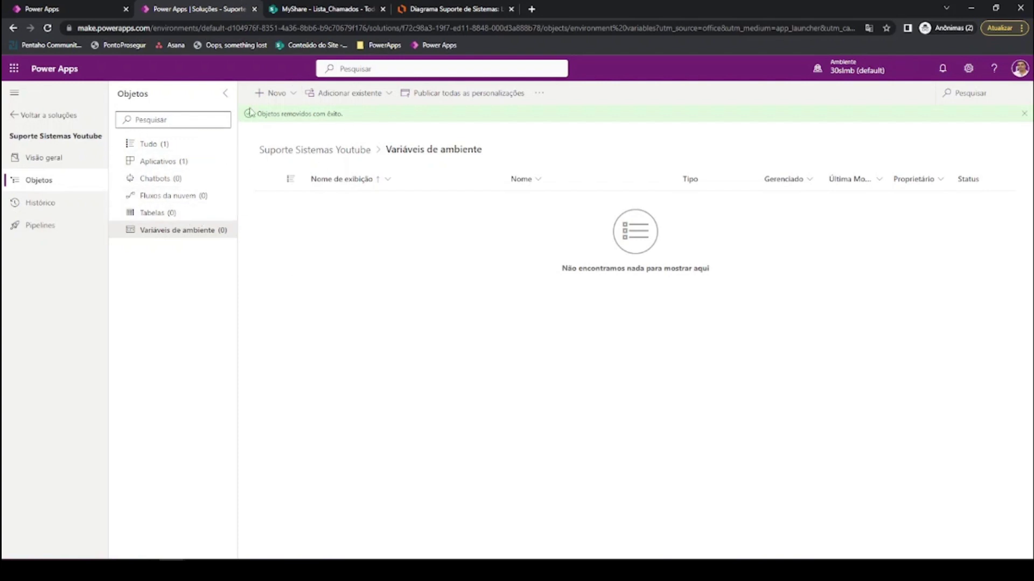
# - Start a new environment variable named BaseSuporteSistemas with the description "Base de dados do SharePoint Suporte de Sistemas"
pyautogui.click(276, 93)
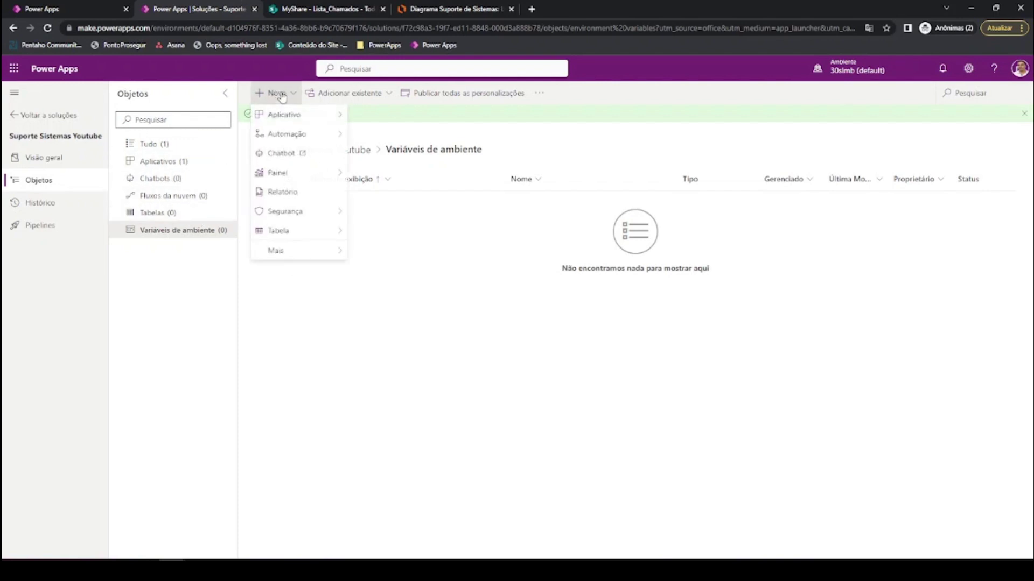
pyautogui.moveTo(277, 255)
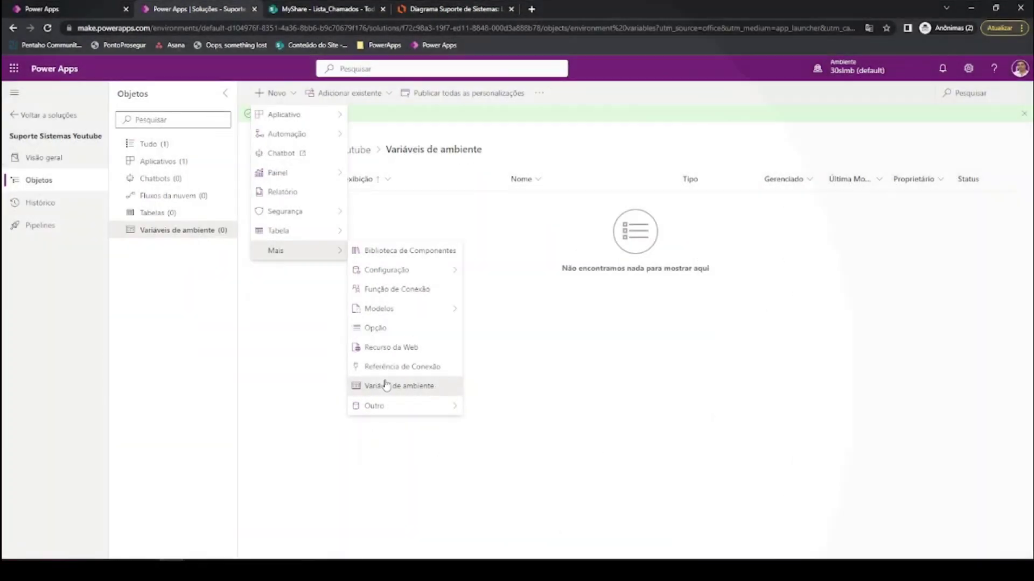
pyautogui.click(375, 382)
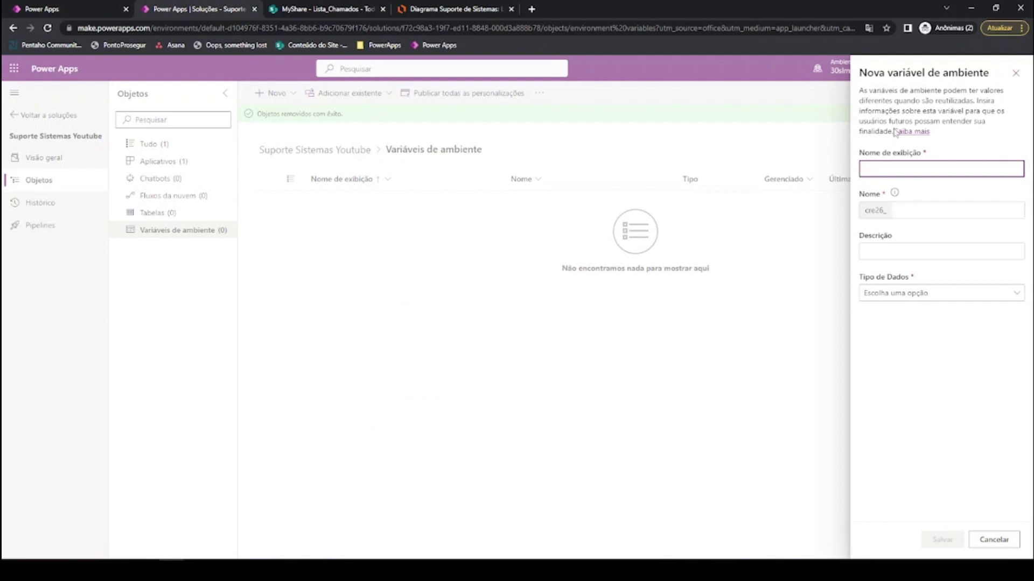
pyautogui.write('BaseSuporte')
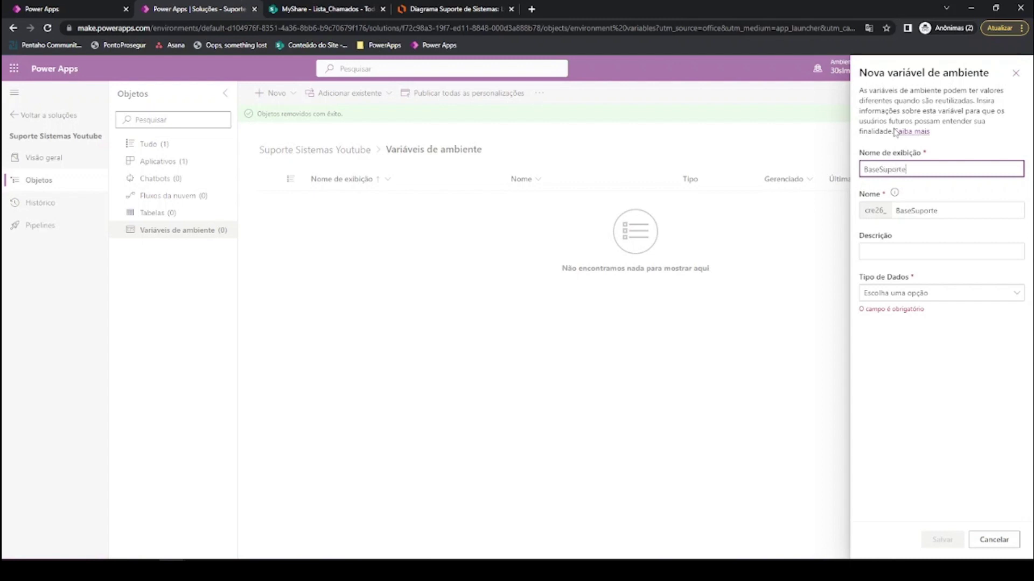
pyautogui.write('Siste')
pyautogui.press('ctrl')
pyautogui.press('ctrl')
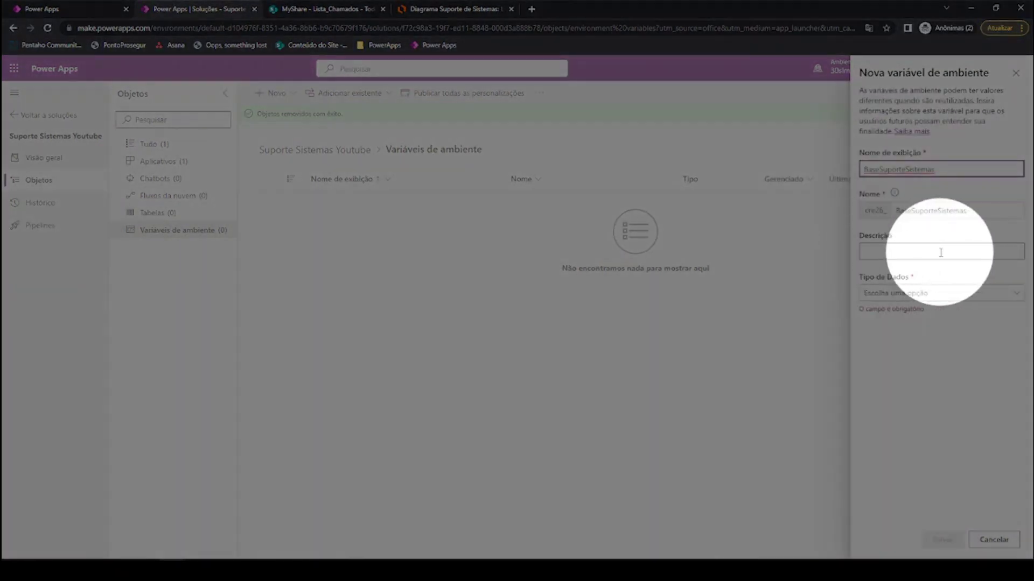
pyautogui.click(915, 252)
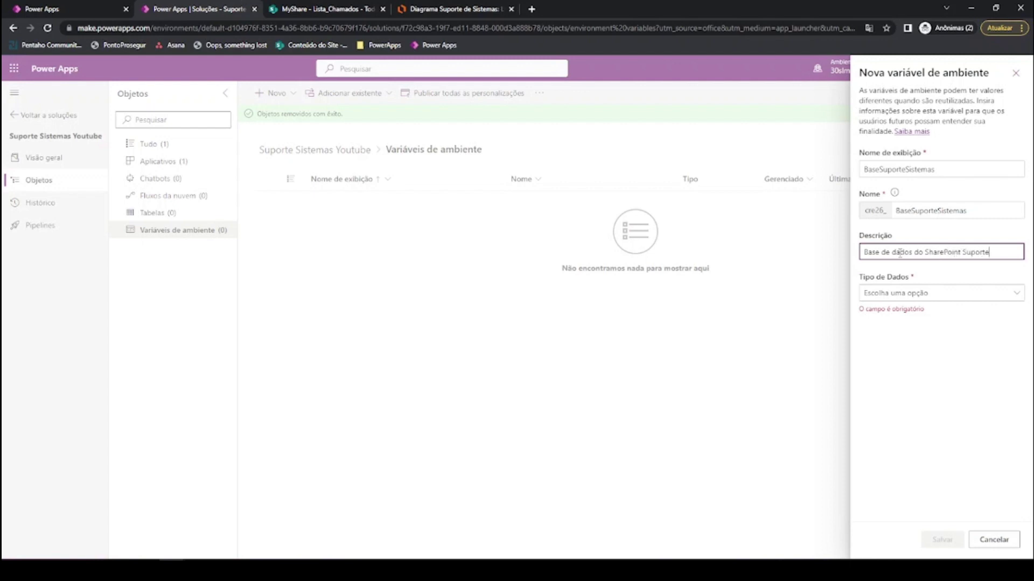
pyautogui.write('temas')
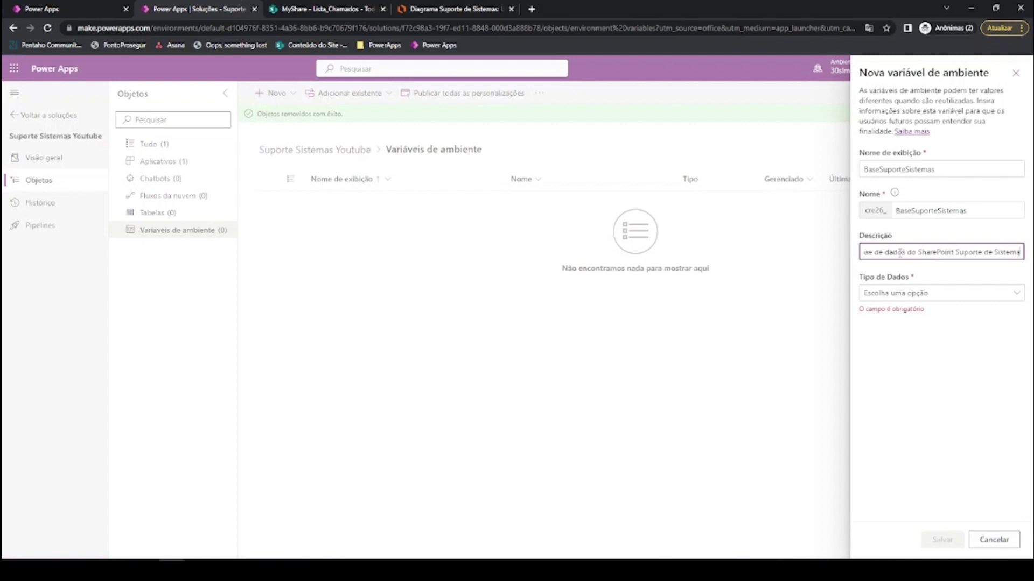
# - Set the variable's data type to Fonte de dados and its connector to SharePoint
pyautogui.click(899, 295)
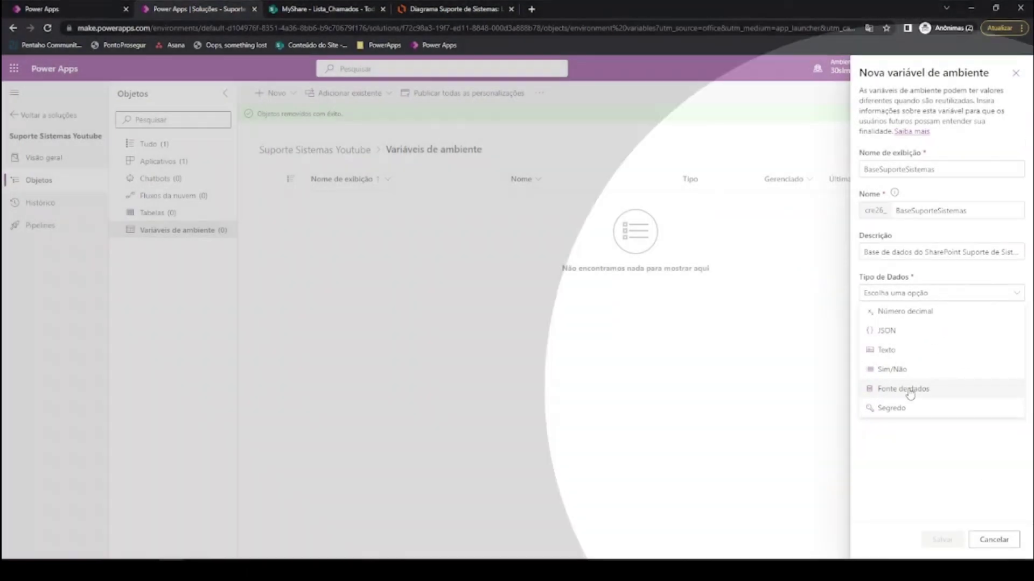
pyautogui.click(911, 390)
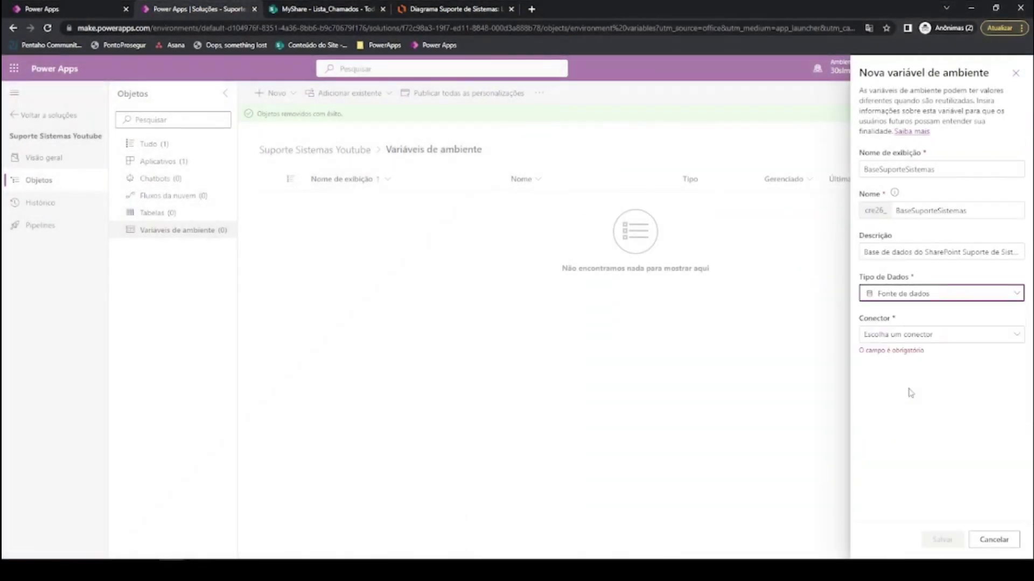
pyautogui.click(908, 341)
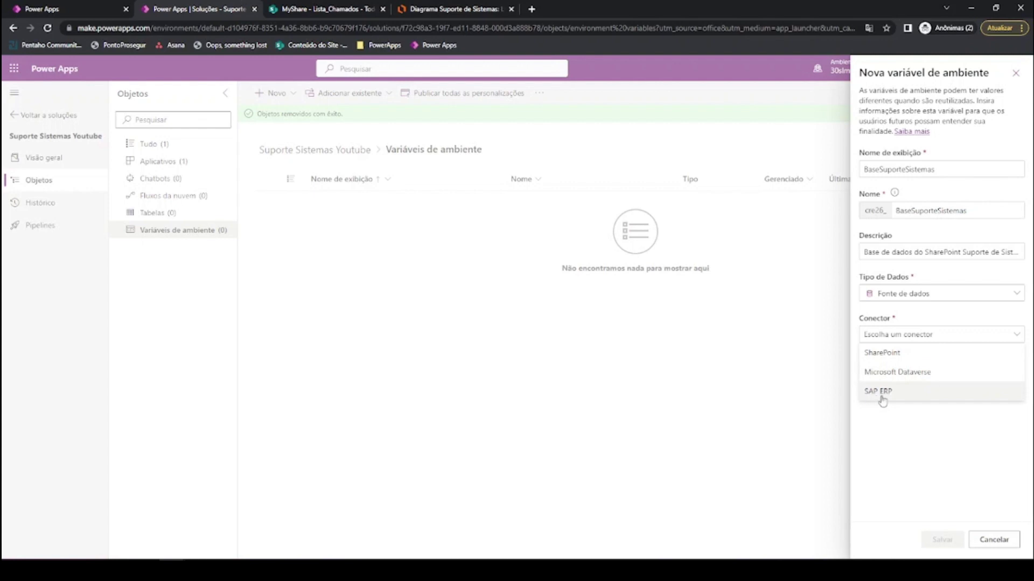
pyautogui.click(910, 358)
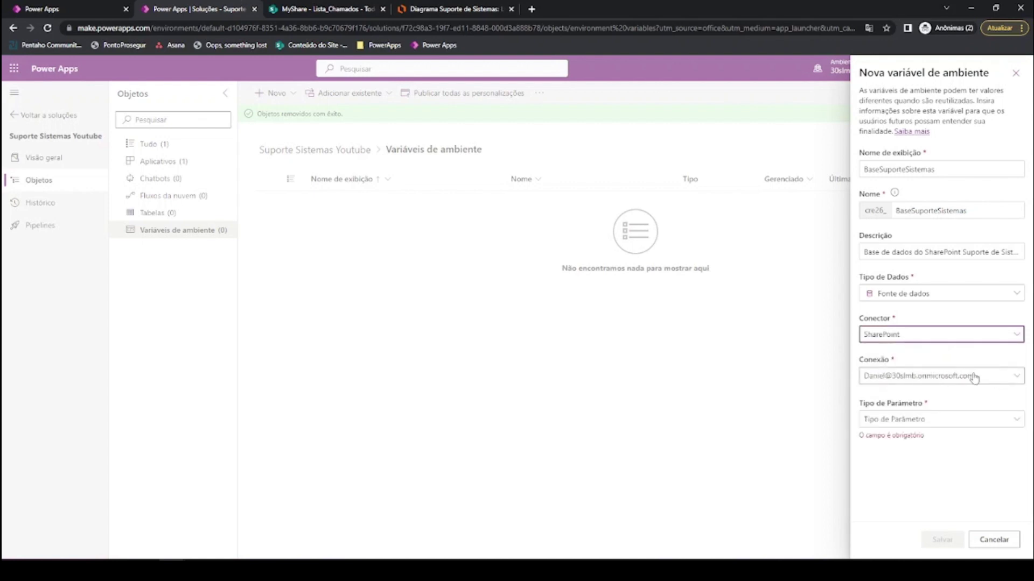
# - Keep the existing SharePoint connection, set the parameter type to Site with a new current site value, and try to save the variable
pyautogui.click(1001, 379)
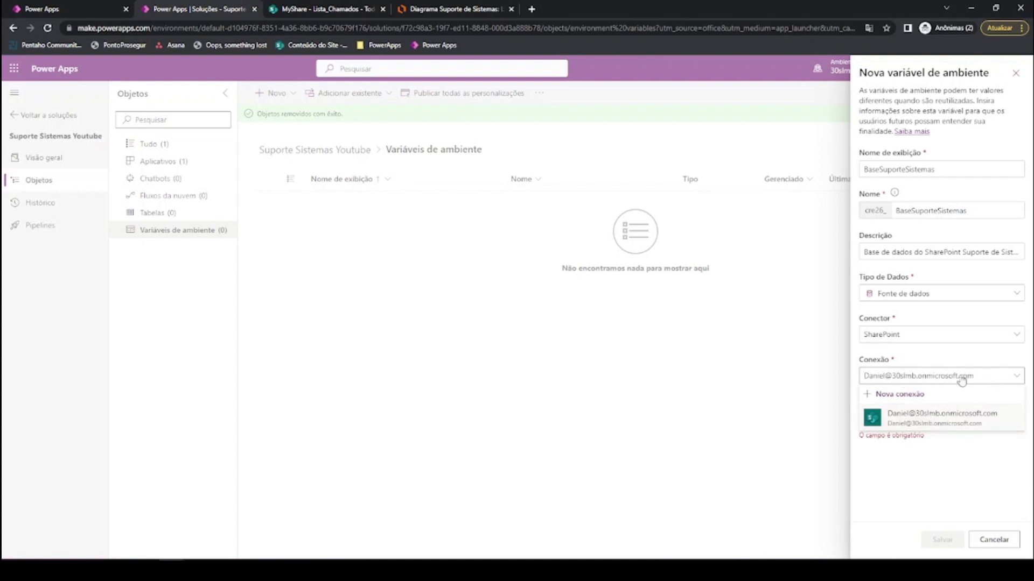
pyautogui.click(933, 383)
pyautogui.click(913, 421)
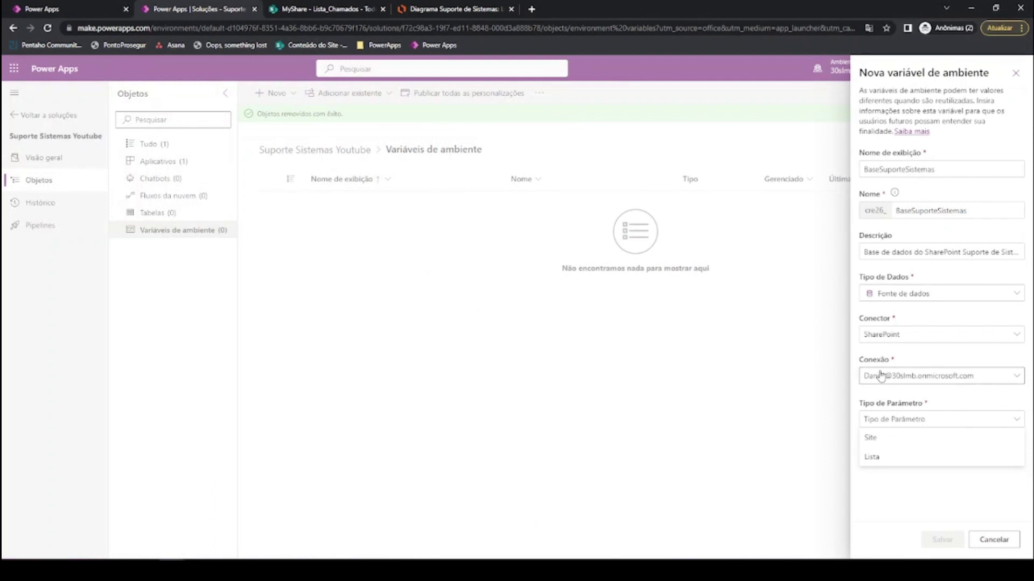
pyautogui.click(898, 445)
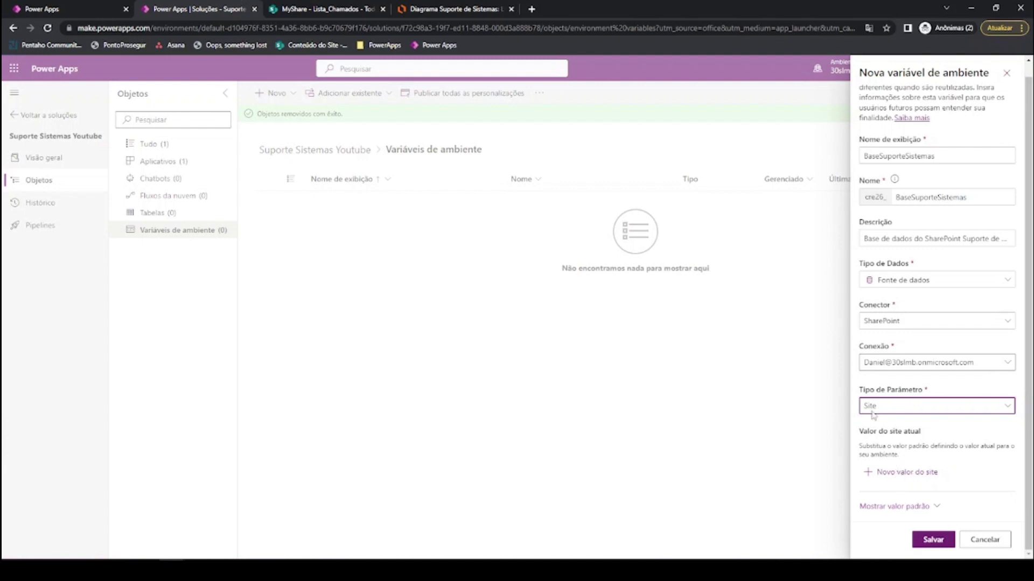
pyautogui.click(905, 472)
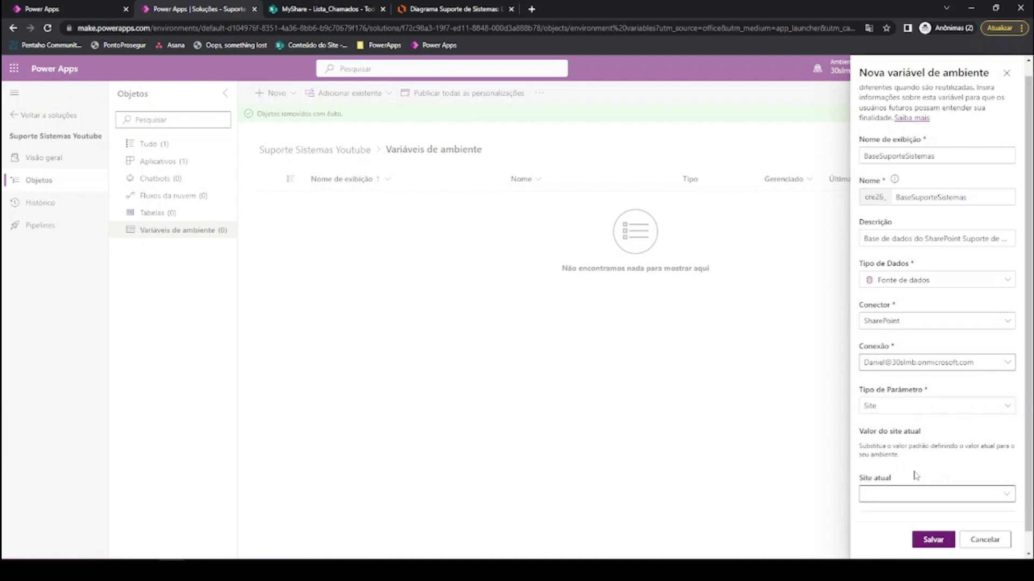
pyautogui.scroll(-1, 918, 473)
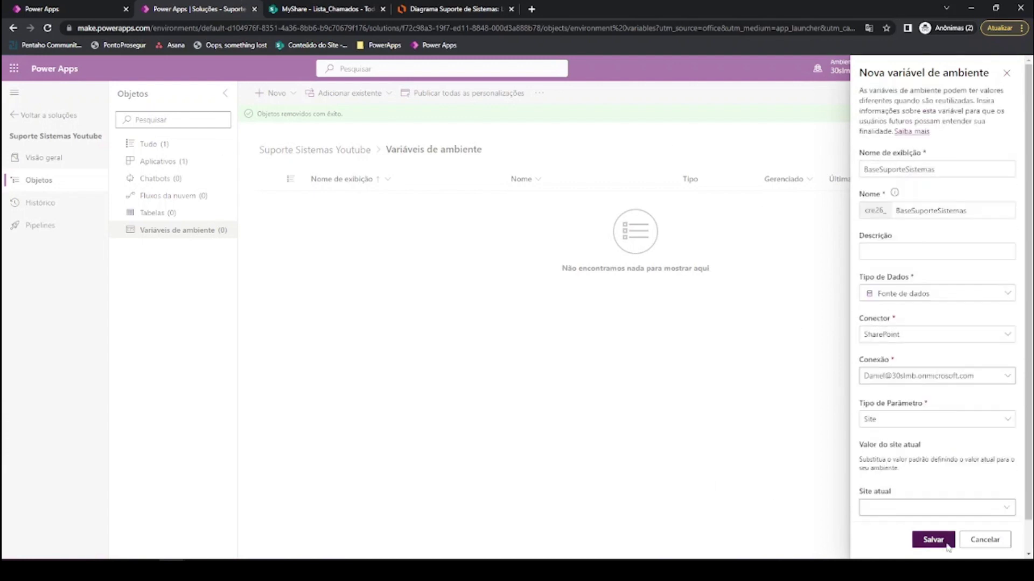
pyautogui.click(946, 545)
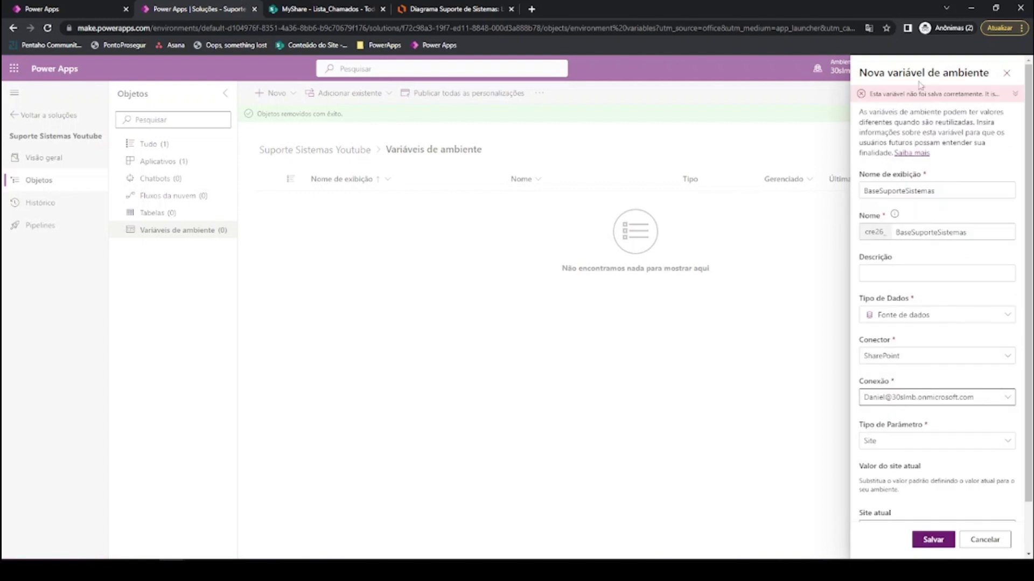
# - Shorten the variable's display name to BaseSuporteSistema and save it
pyautogui.click(937, 191)
pyautogui.press('BackSpace')
pyautogui.click(937, 545)
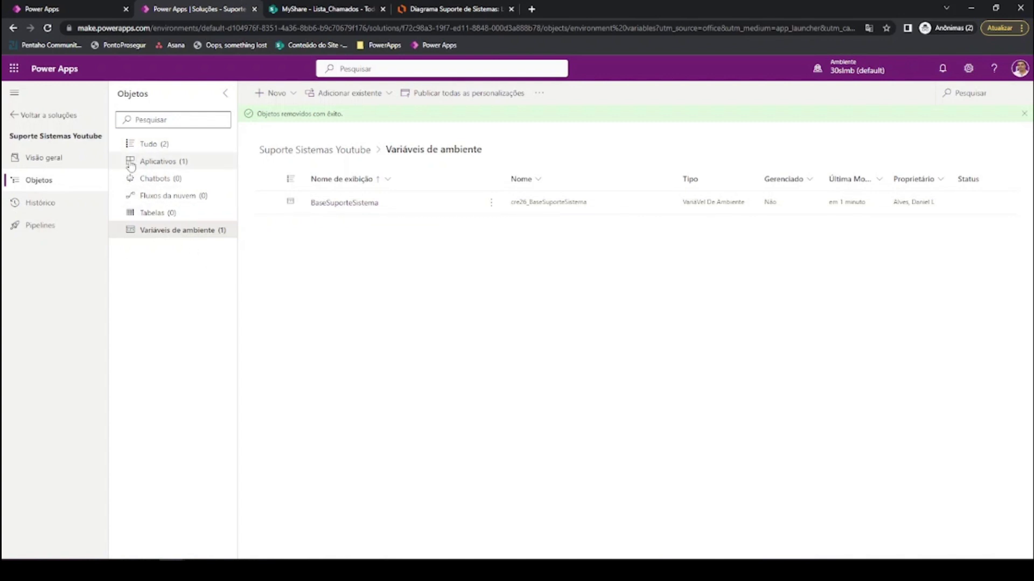
# - Return to the Suporte Sistemas Youtube app editor and remove the lista_admin data source
pyautogui.click(60, 11)
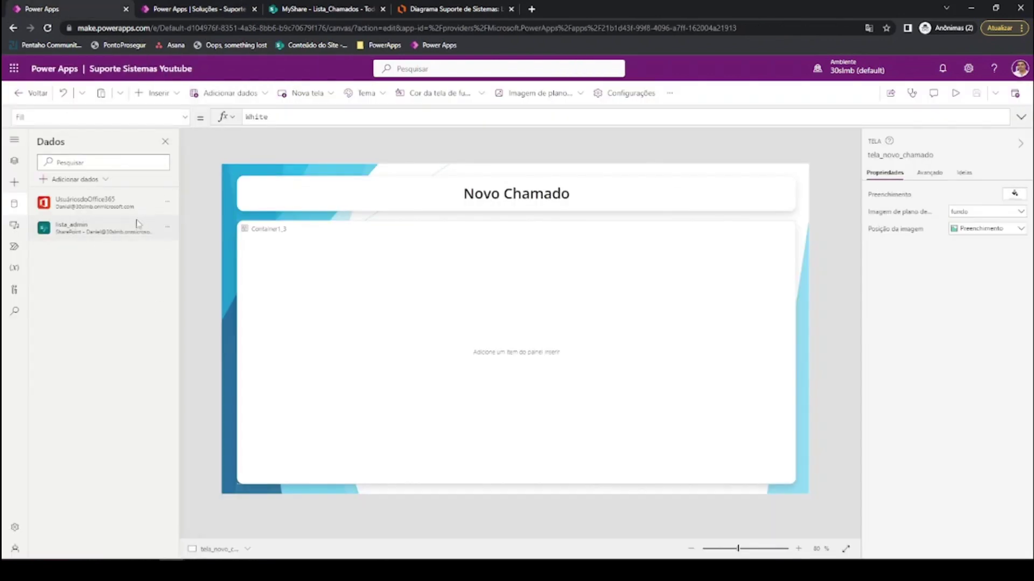
pyautogui.moveTo(80, 232)
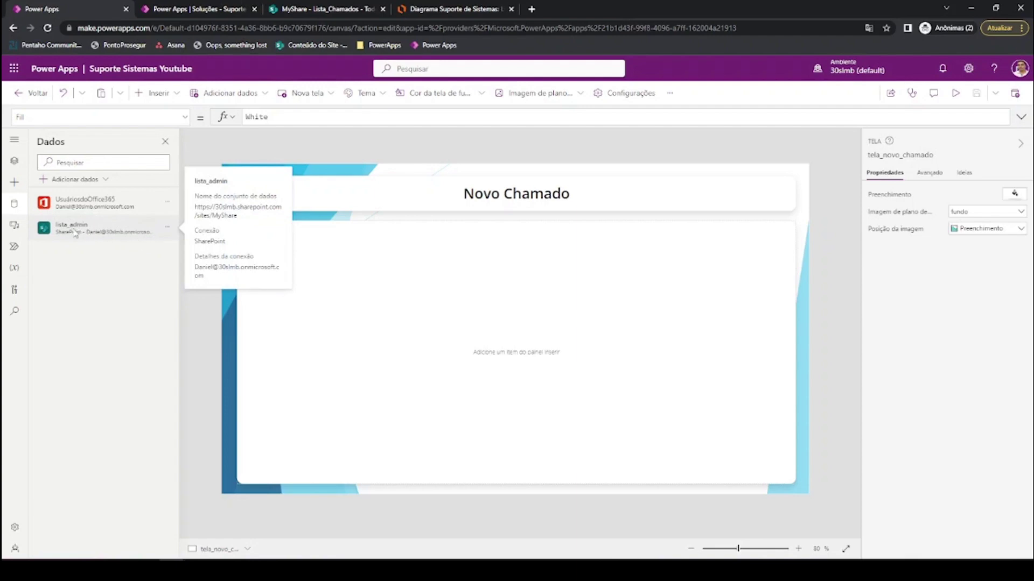
pyautogui.click(168, 226)
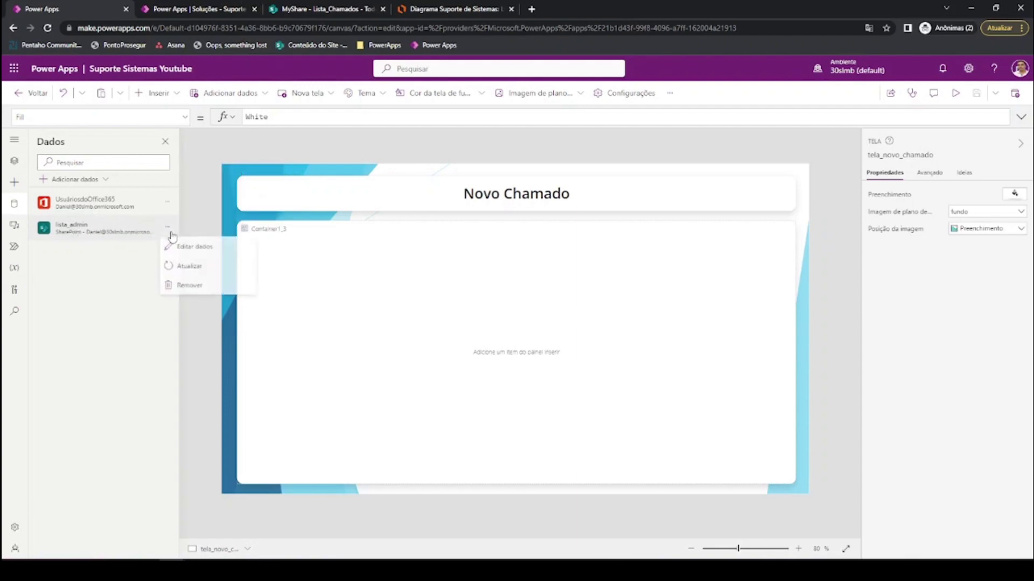
pyautogui.click(183, 286)
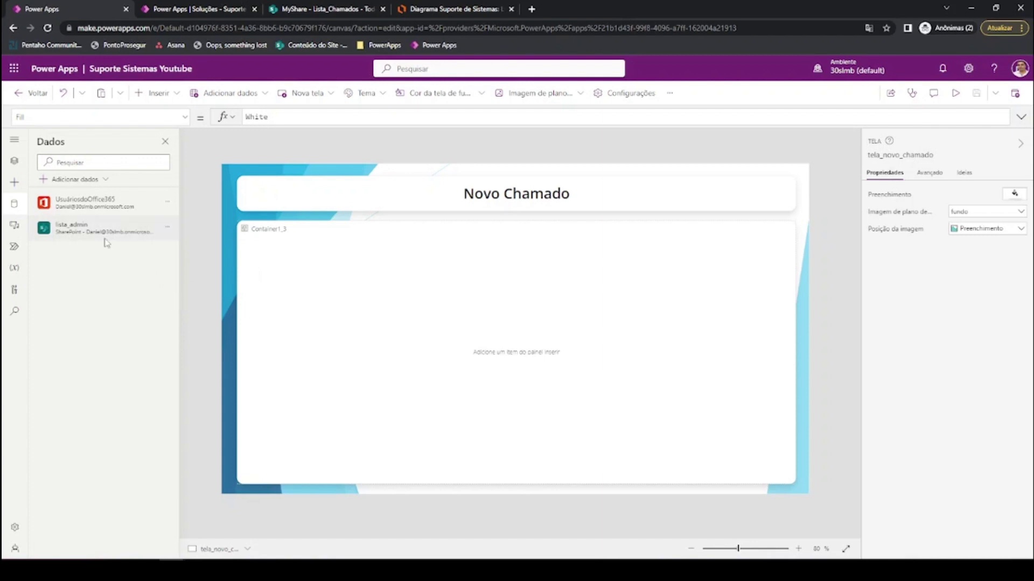
# - Add a SharePoint data source through the first existing connection, using the environment variable BaseSuporteSistemas as its site
pyautogui.click(72, 181)
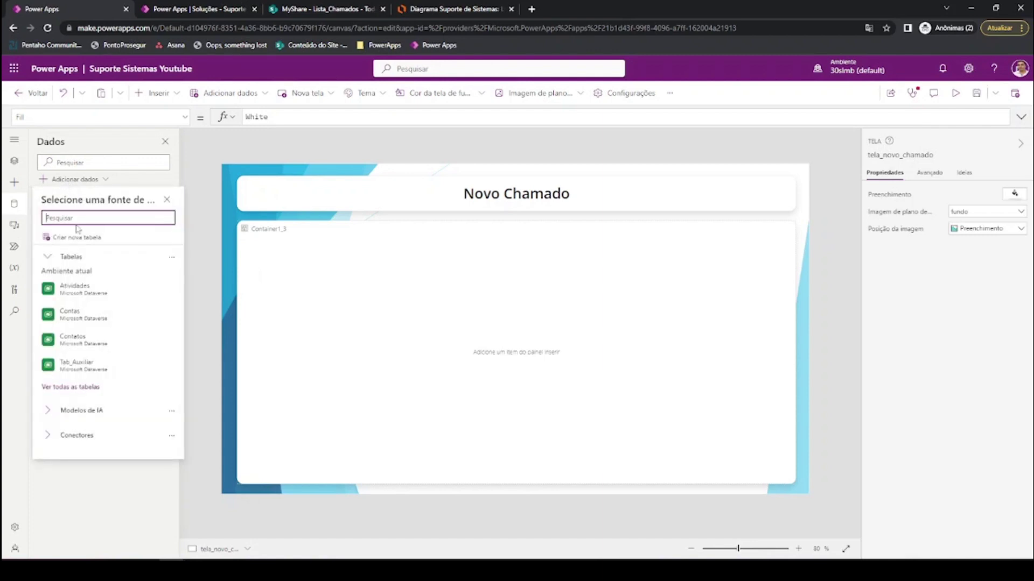
pyautogui.write('shapre')
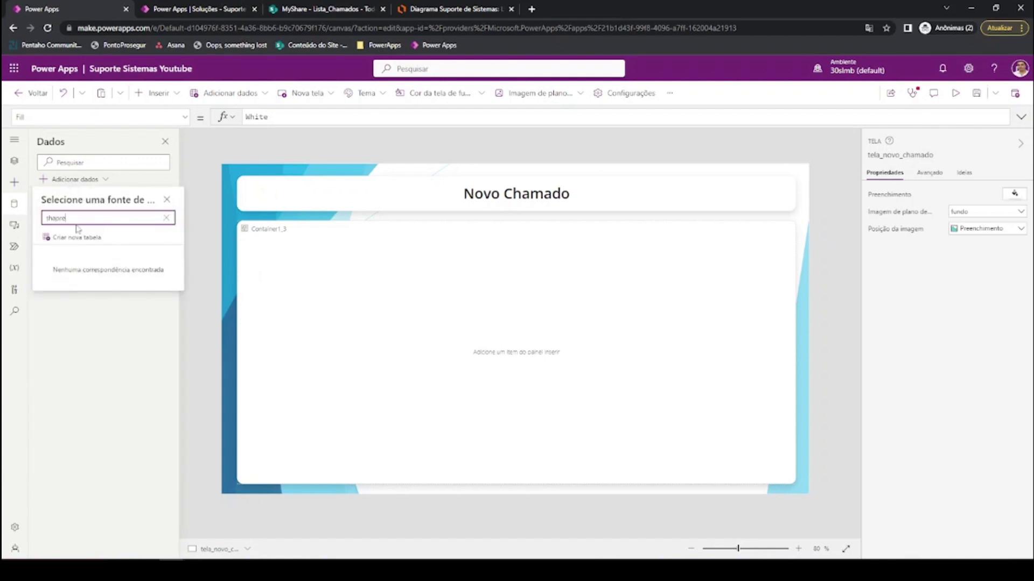
pyautogui.press('BackSpace')
pyautogui.press('BackSpace')
pyautogui.write('rep')
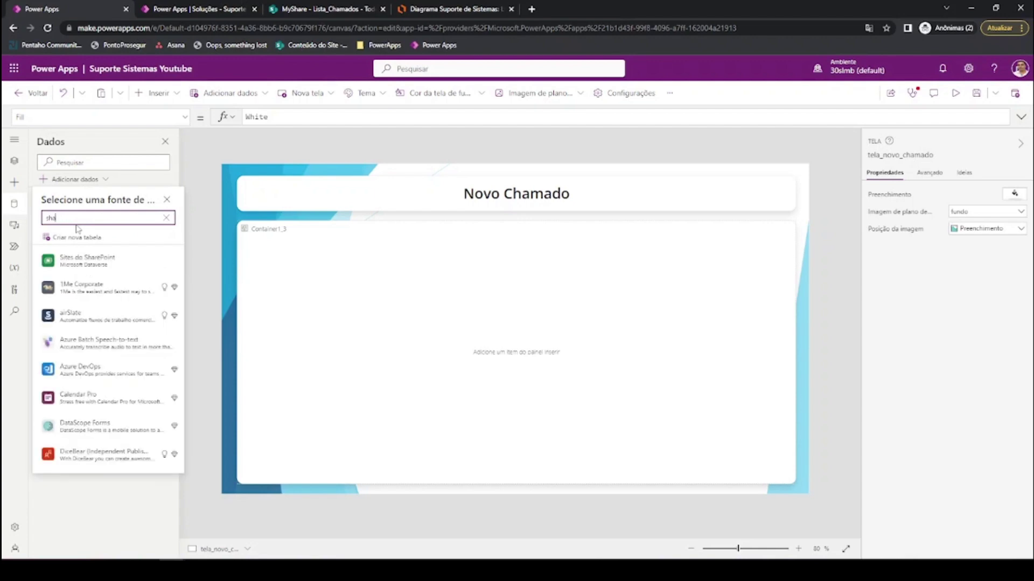
pyautogui.scroll(-5, 92, 394)
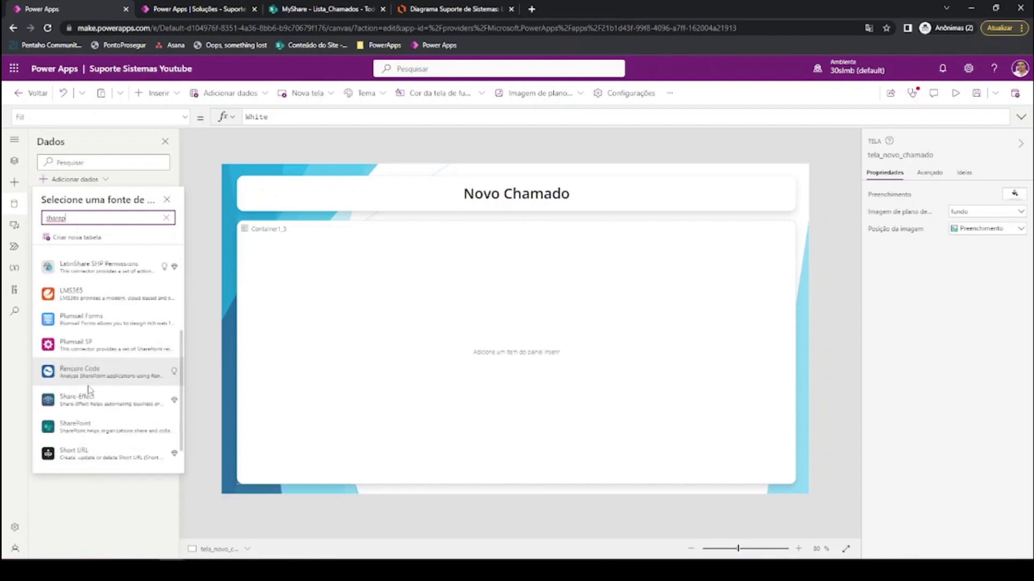
pyautogui.click(93, 394)
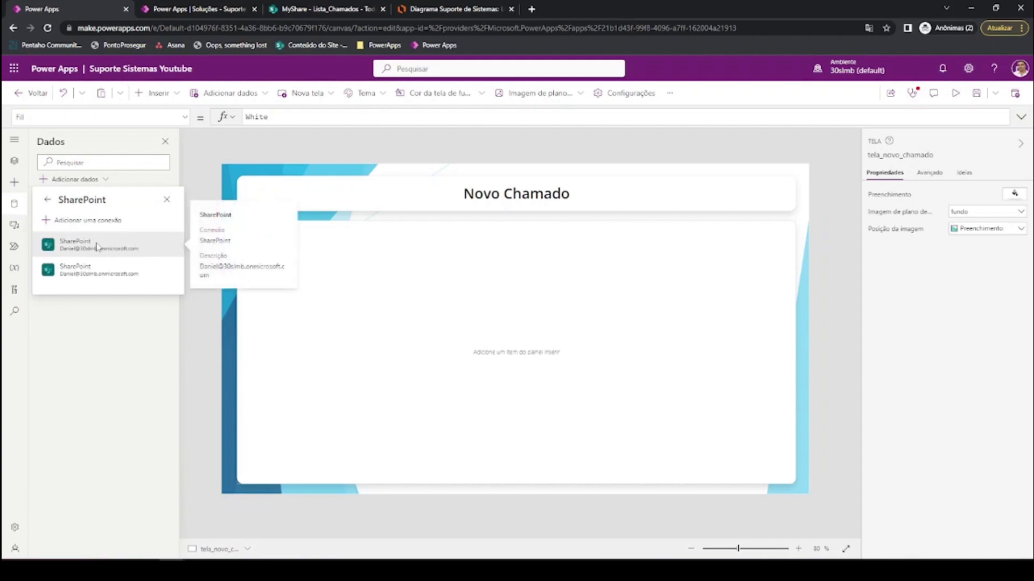
pyautogui.click(96, 246)
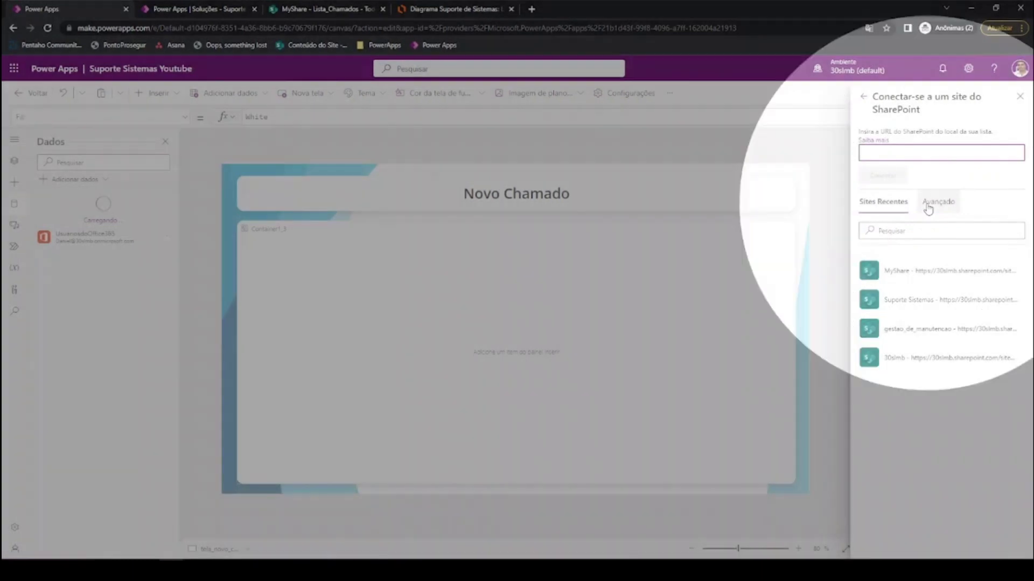
pyautogui.click(924, 209)
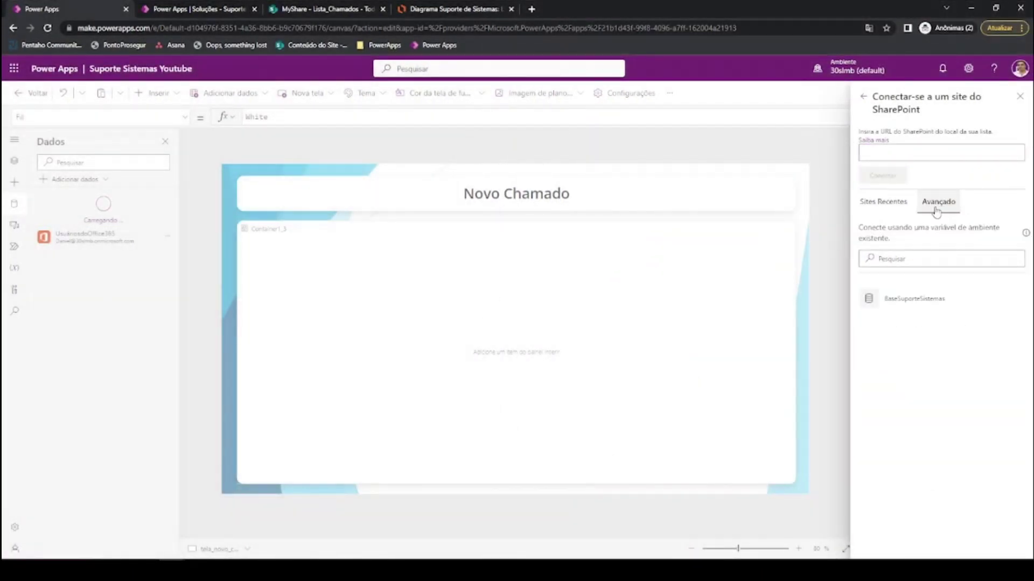
pyautogui.click(910, 301)
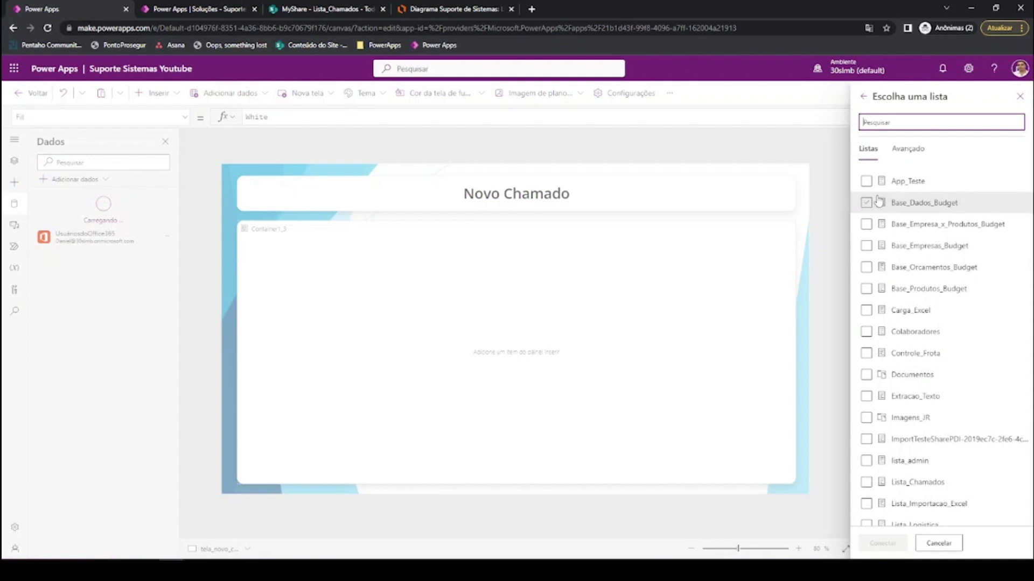
# - Connect the SharePoint lists ListaTeste and Lista_Chamados to the app and check their data source details
pyautogui.scroll(-4, 895, 356)
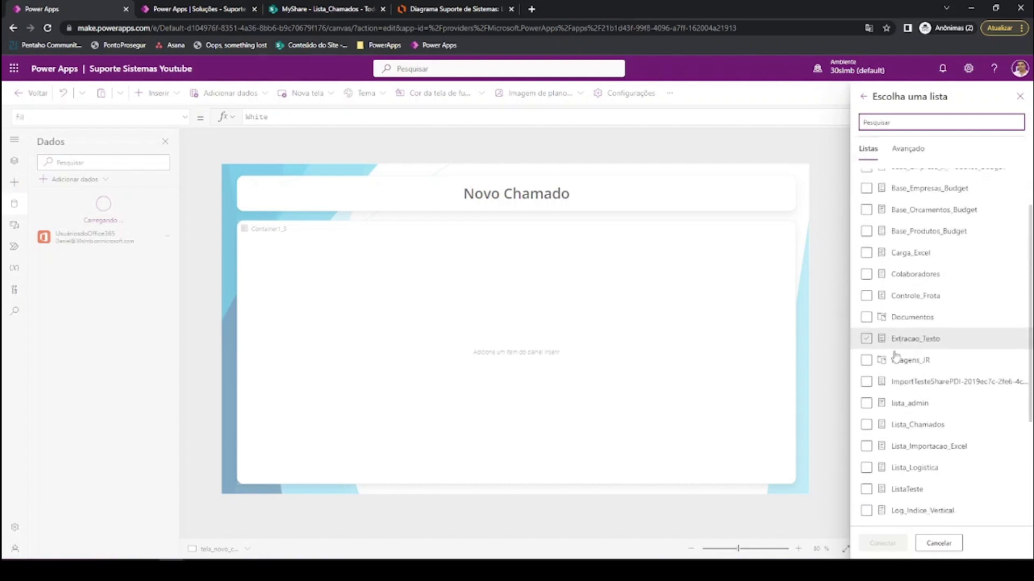
pyautogui.scroll(-1, 895, 357)
pyautogui.scroll(1, 883, 414)
pyautogui.scroll(-1, 898, 430)
pyautogui.scroll(1, 898, 425)
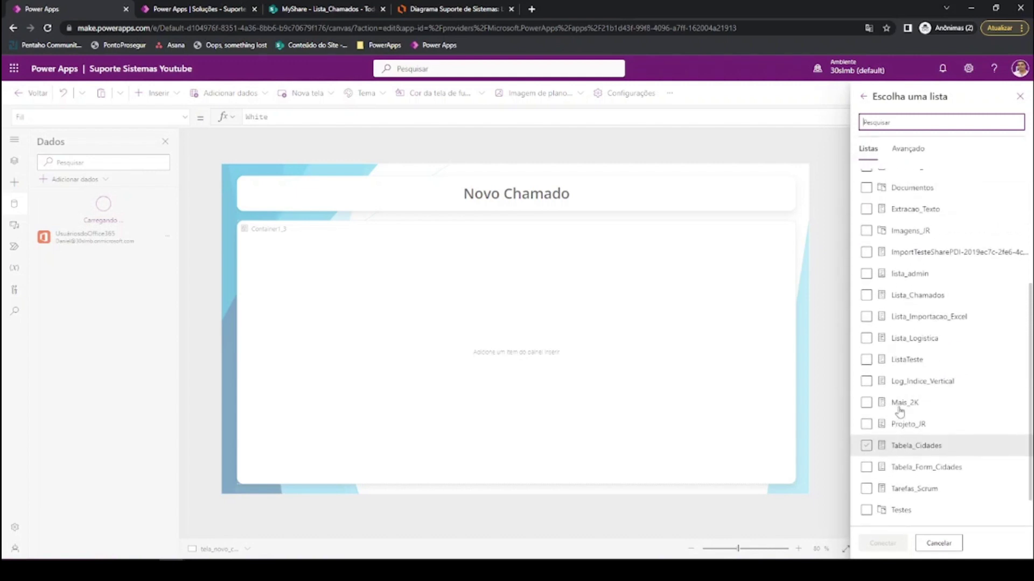
pyautogui.click(866, 361)
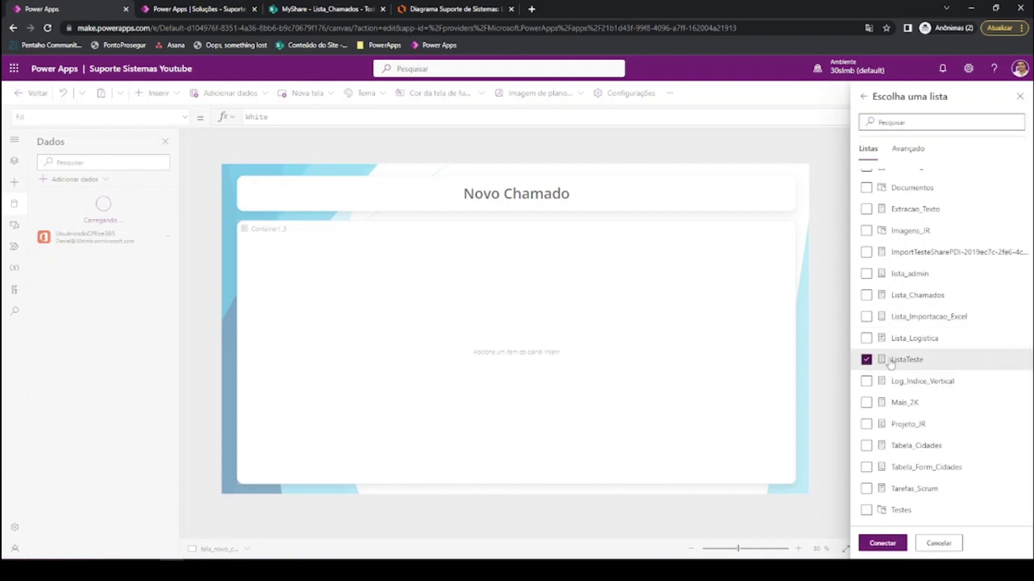
pyautogui.click(867, 295)
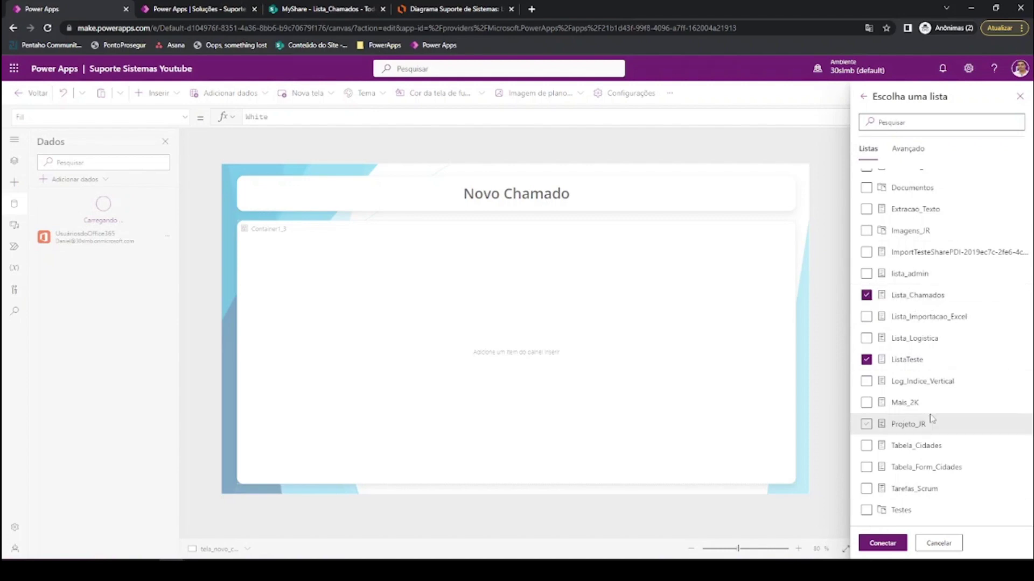
pyautogui.click(882, 544)
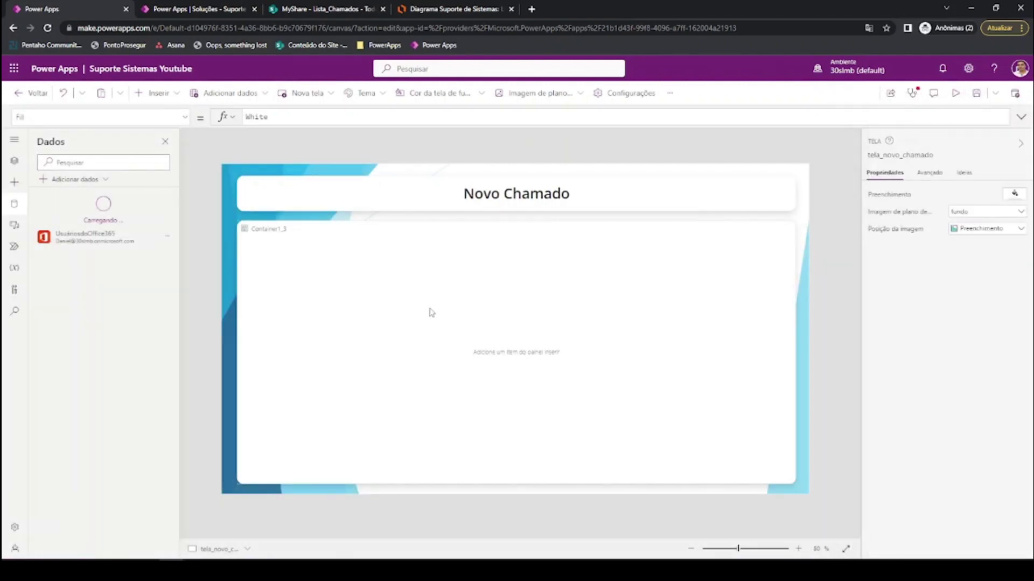
pyautogui.moveTo(114, 257)
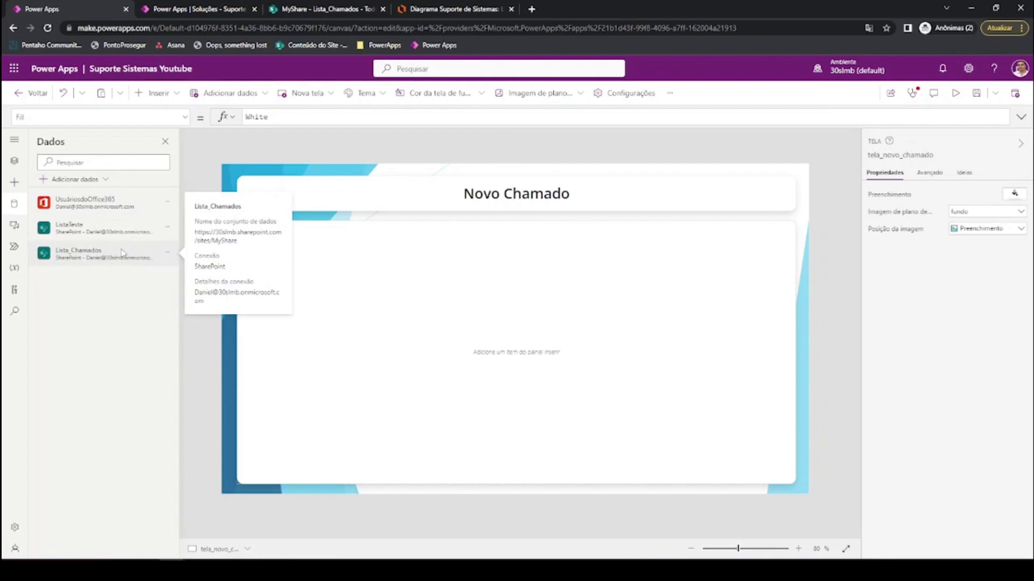
pyautogui.moveTo(118, 239)
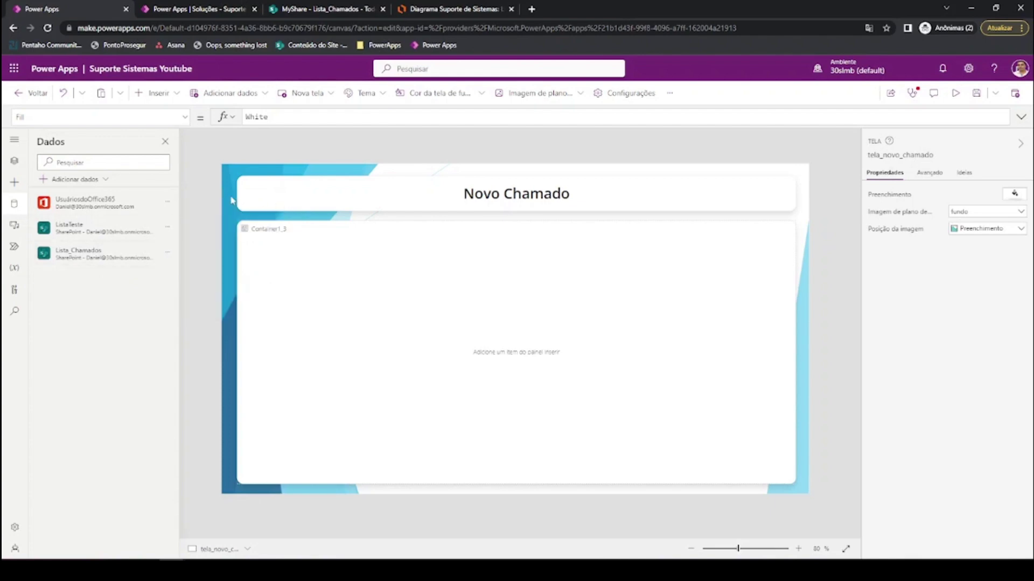
# - Copy the user photo, name and job title controls from tela_home to the left end of the tela_novo_chamado header
pyautogui.click(15, 161)
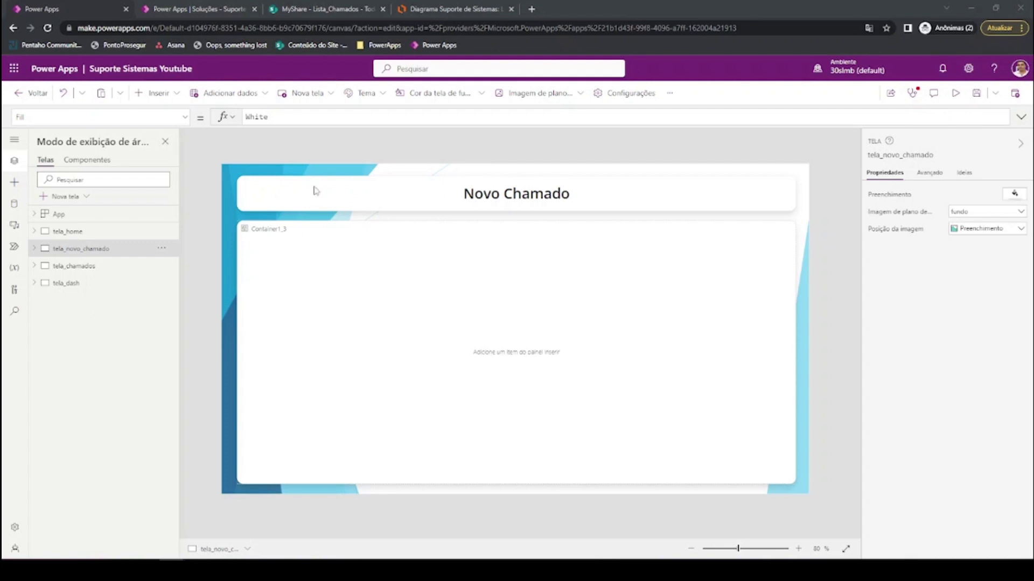
pyautogui.click(105, 233)
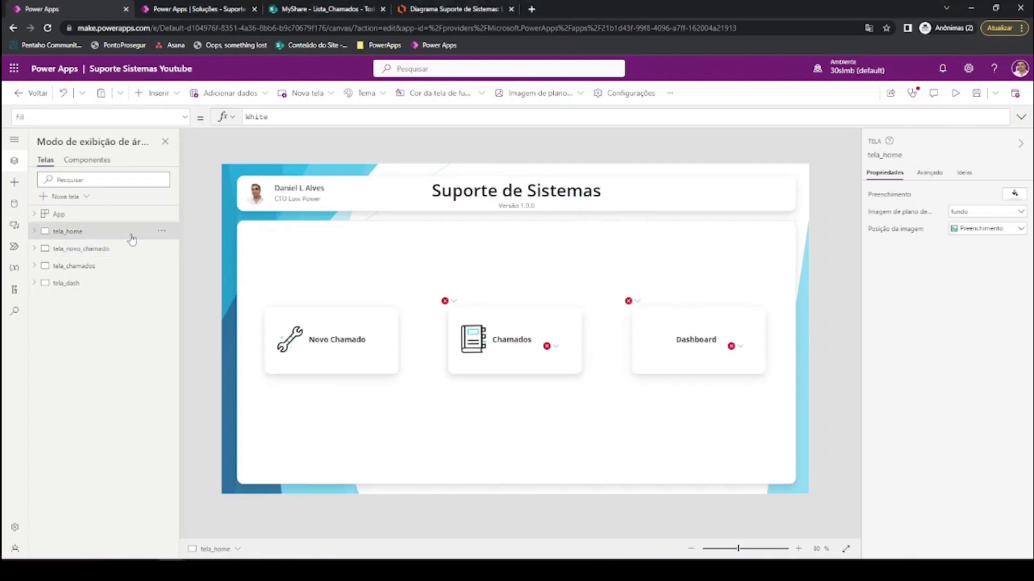
pyautogui.click(256, 193)
pyautogui.keyDown('shift'); pyautogui.click(288, 191); pyautogui.keyUp('shift')
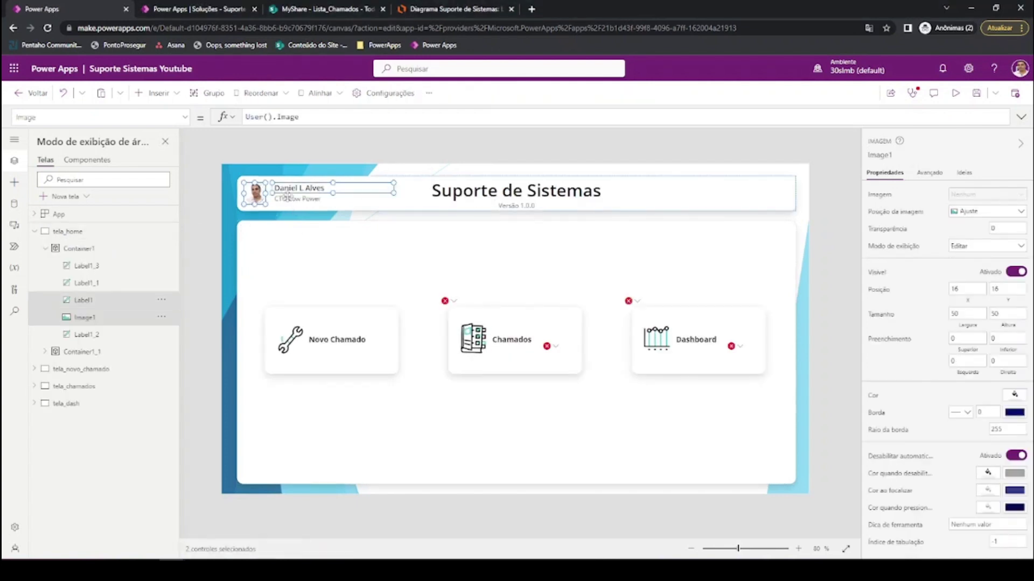
pyautogui.keyDown('shift'); pyautogui.click(289, 201); pyautogui.keyUp('shift')
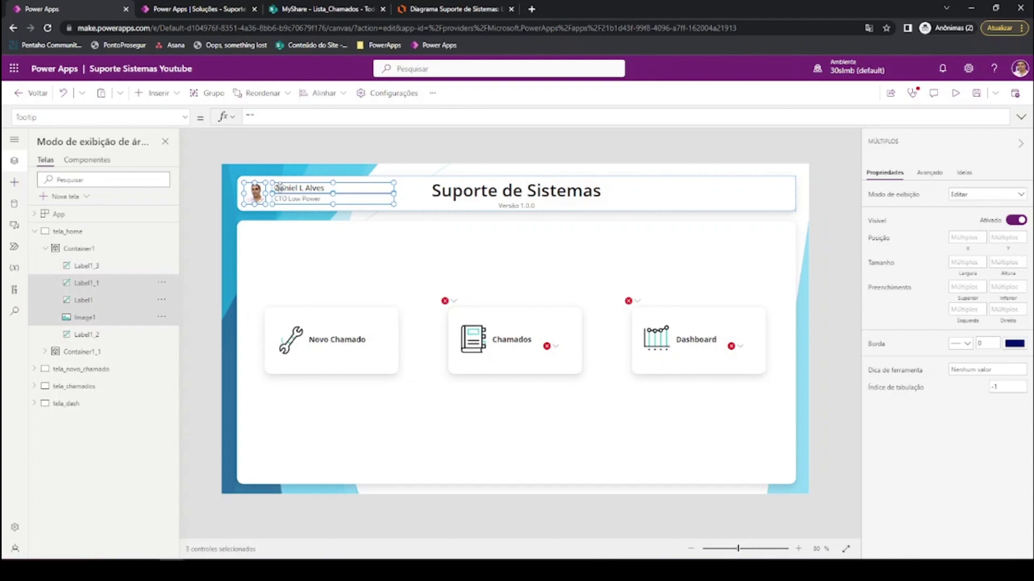
pyautogui.click(83, 372)
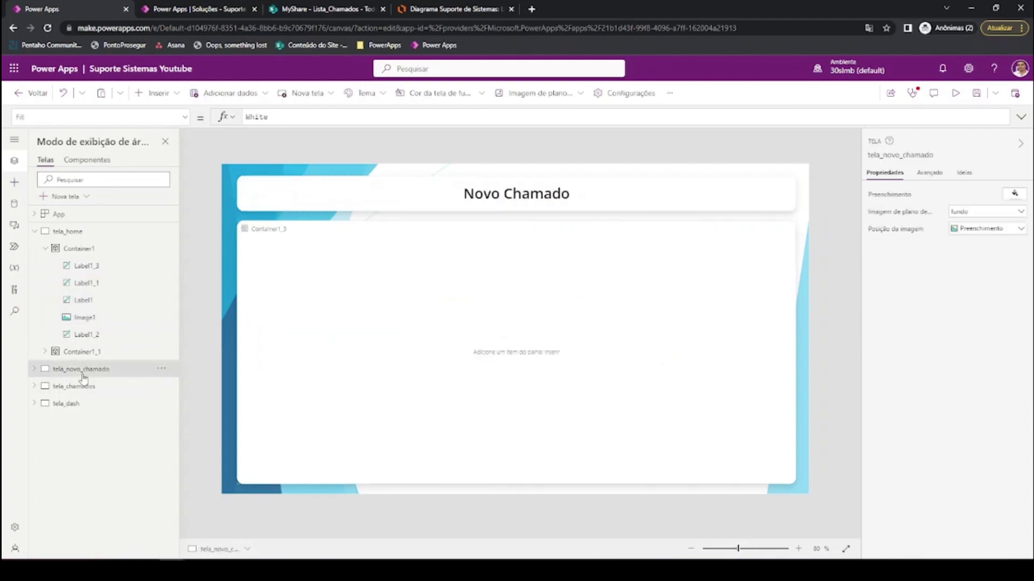
pyautogui.click(271, 204)
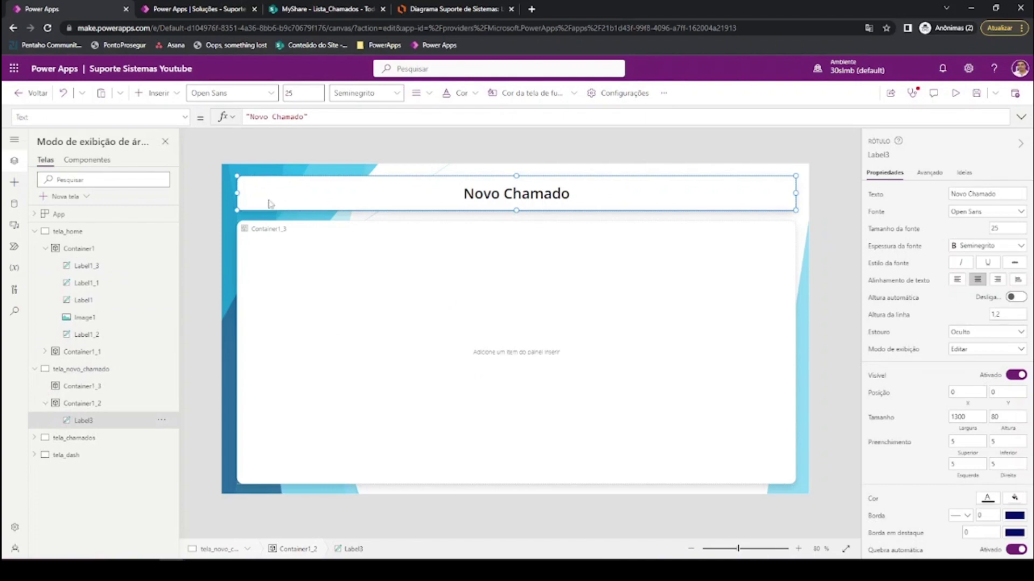
pyautogui.hotkey('ctrl', 'v')
pyautogui.moveTo(266, 198); pyautogui.dragTo(260, 196)
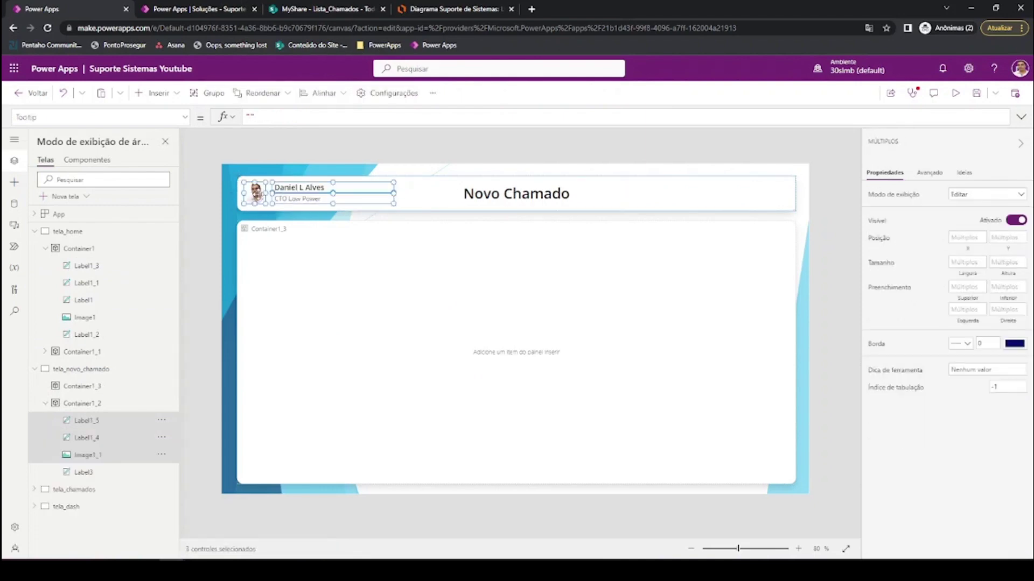
# - Change the tela_novo_chamado header title to "Abertura de Chamados" and set its font size to 20
pyautogui.click(460, 207)
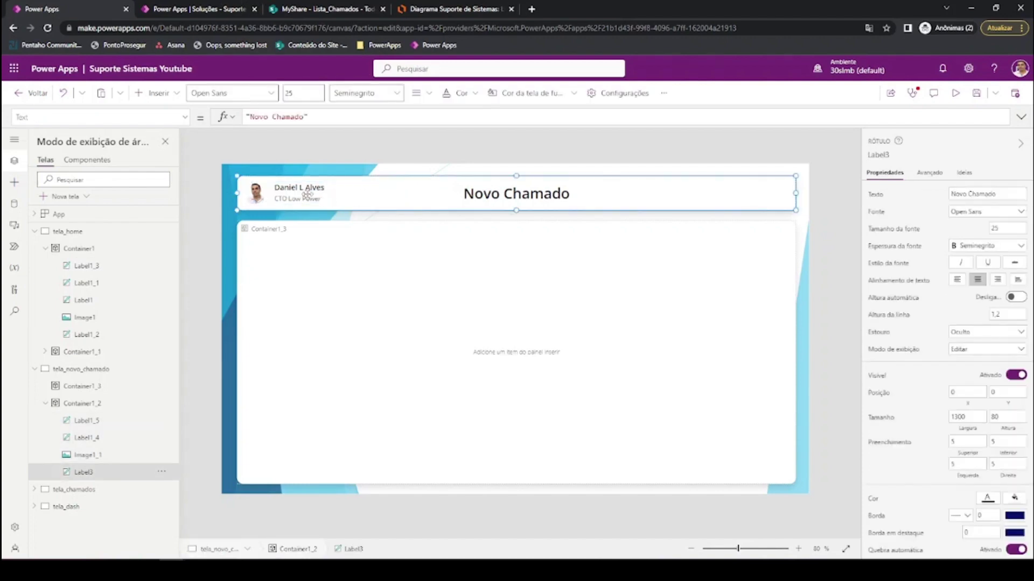
pyautogui.doubleClick(501, 201)
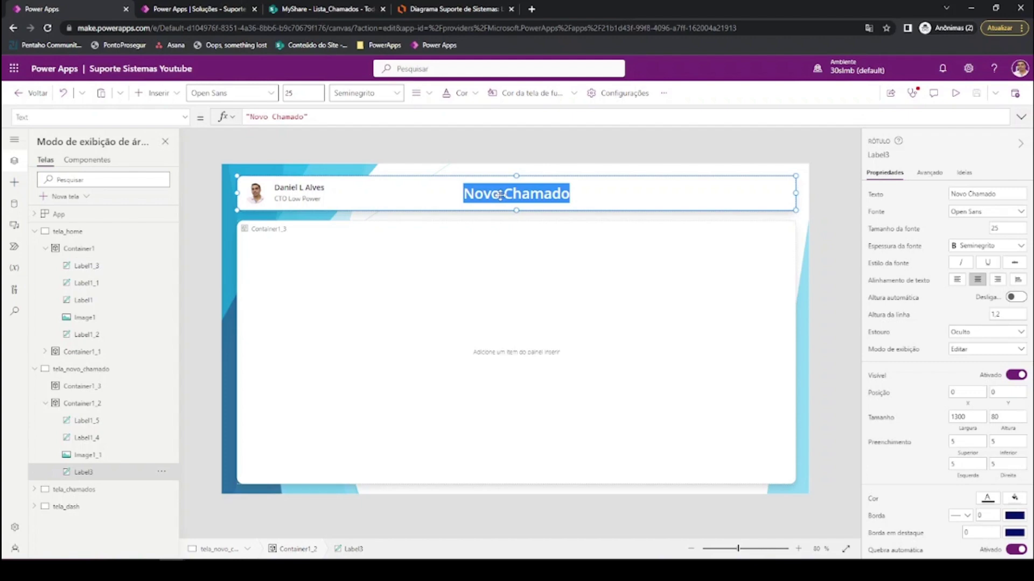
pyautogui.click(250, 116)
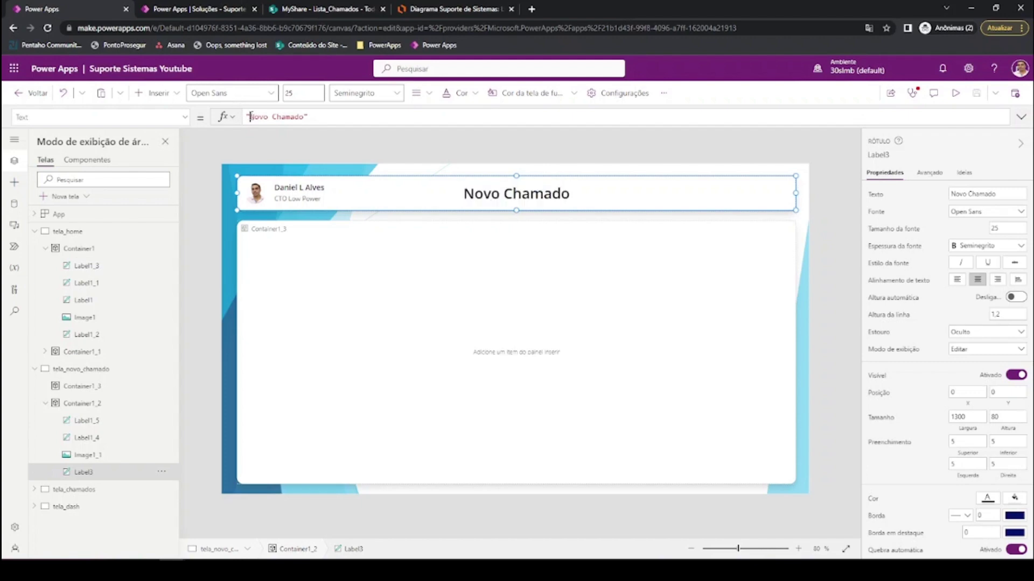
pyautogui.moveTo(250, 116); pyautogui.dragTo(304, 116)
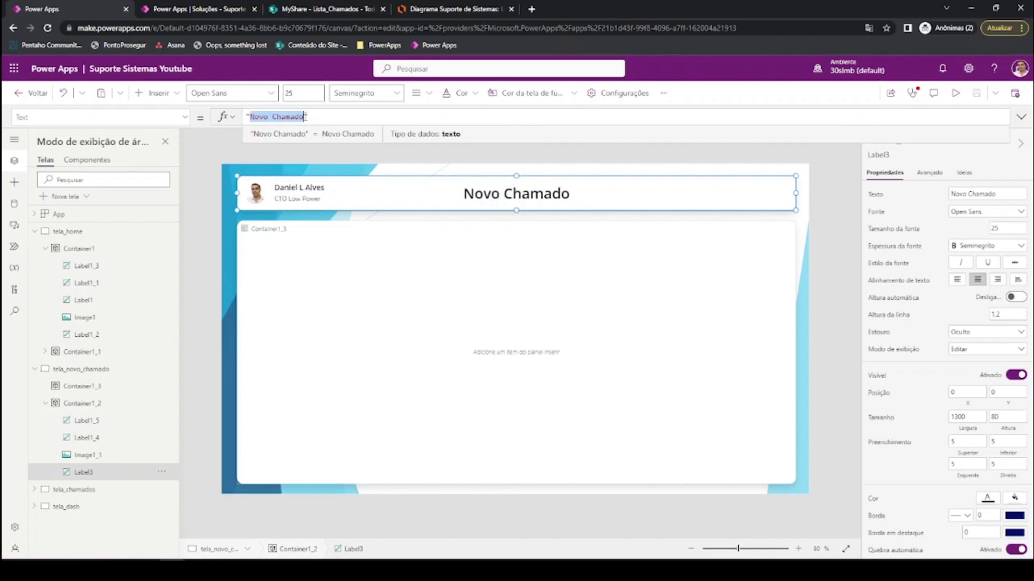
pyautogui.write('Abertura de Chamados')
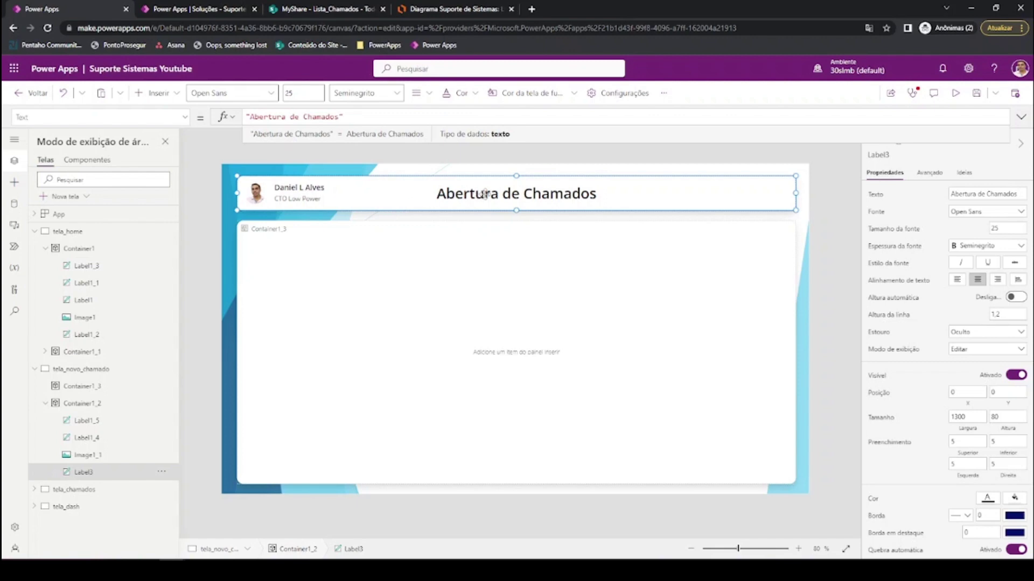
pyautogui.moveTo(1007, 230); pyautogui.dragTo(937, 235)
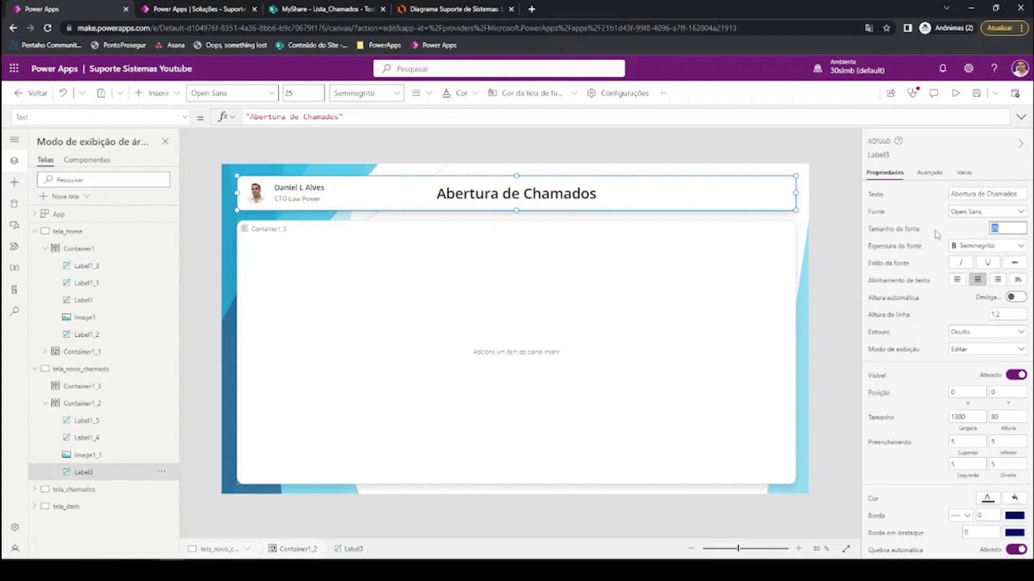
pyautogui.write('20')
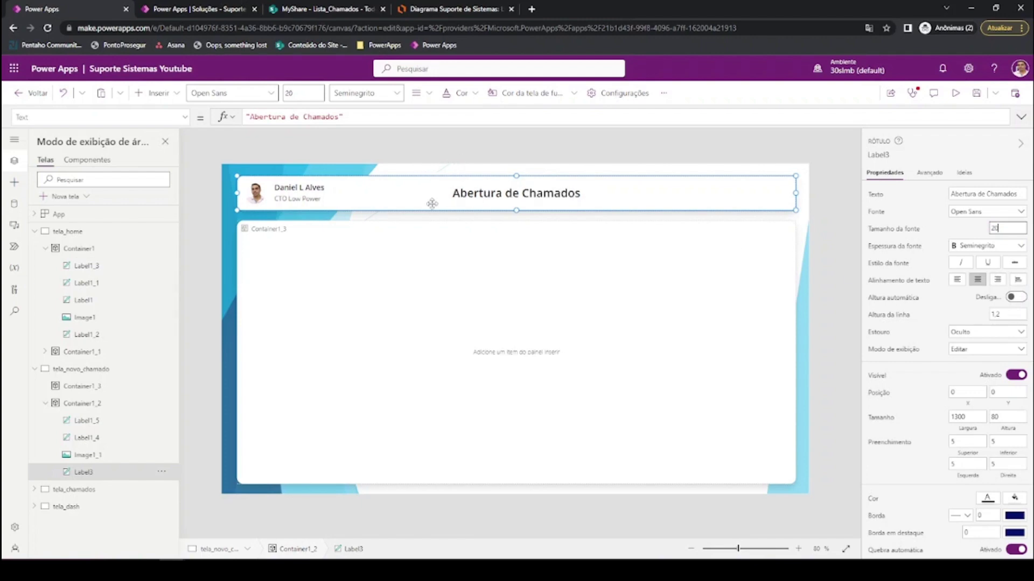
# - Narrow the header title label from its left edge to a width of 332, keeping it at the header's right end
pyautogui.click(491, 167)
pyautogui.click(481, 192)
pyautogui.moveTo(238, 194); pyautogui.dragTo(655, 193)
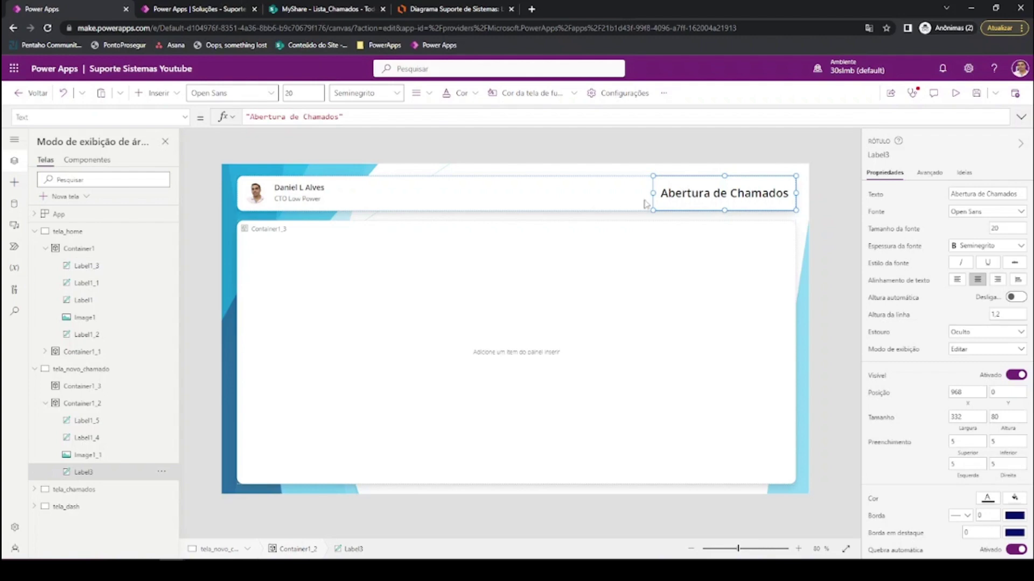
# - Duplicate the "Abertura de Chamados" label inside the header container and center the original title horizontally
pyautogui.hotkey('ctrl', 'c')
pyautogui.hotkey('ctrl', 'v')
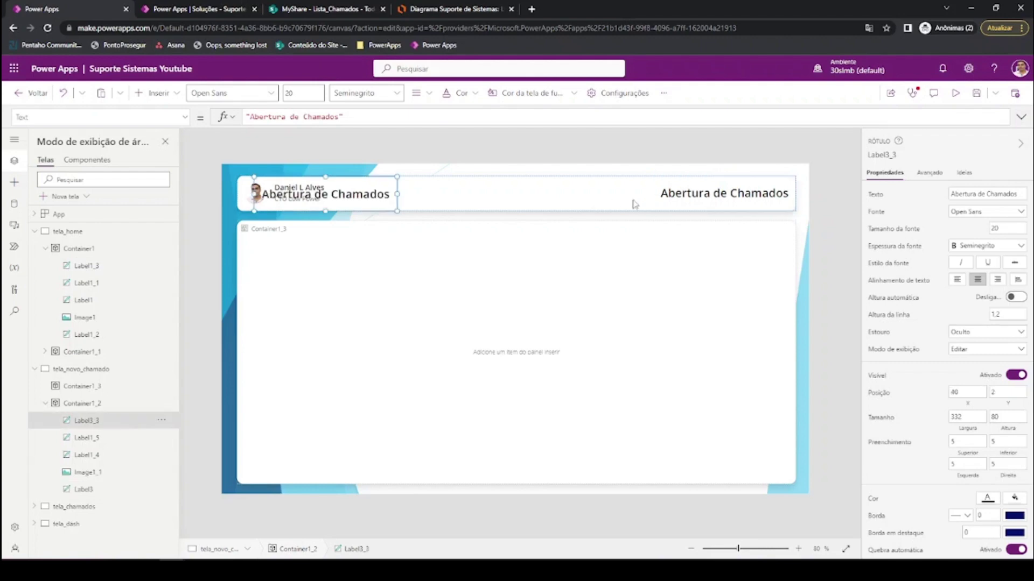
pyautogui.click(708, 201)
pyautogui.rightClick(687, 189)
pyautogui.moveTo(745, 281)
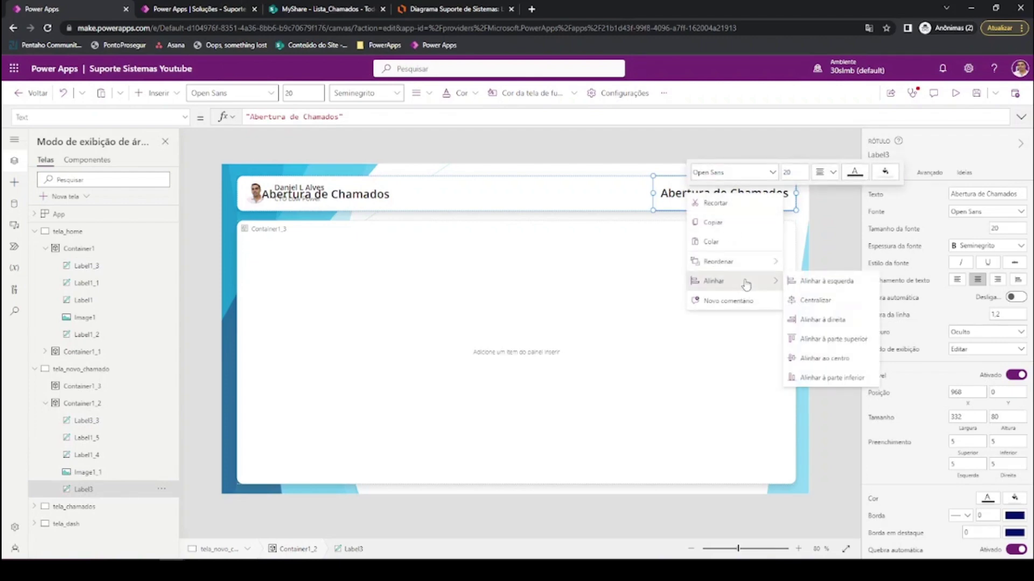
pyautogui.click(808, 305)
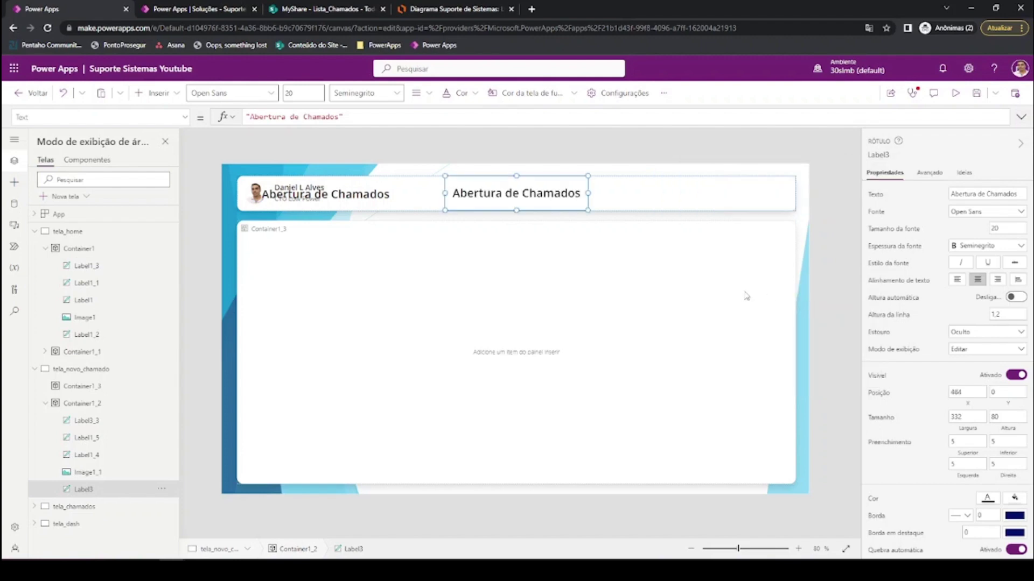
# - Shrink the copied label to 158 by 55, place it just before the title, and change its text to "Tela Inicial"
pyautogui.click(371, 203)
pyautogui.moveTo(372, 205); pyautogui.dragTo(415, 203)
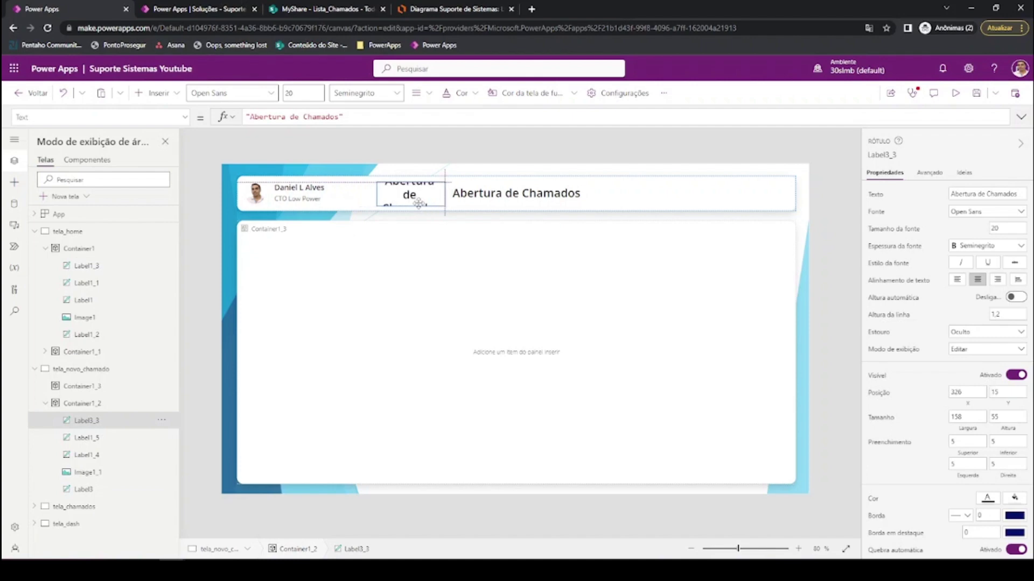
pyautogui.moveTo(249, 117); pyautogui.dragTo(340, 117)
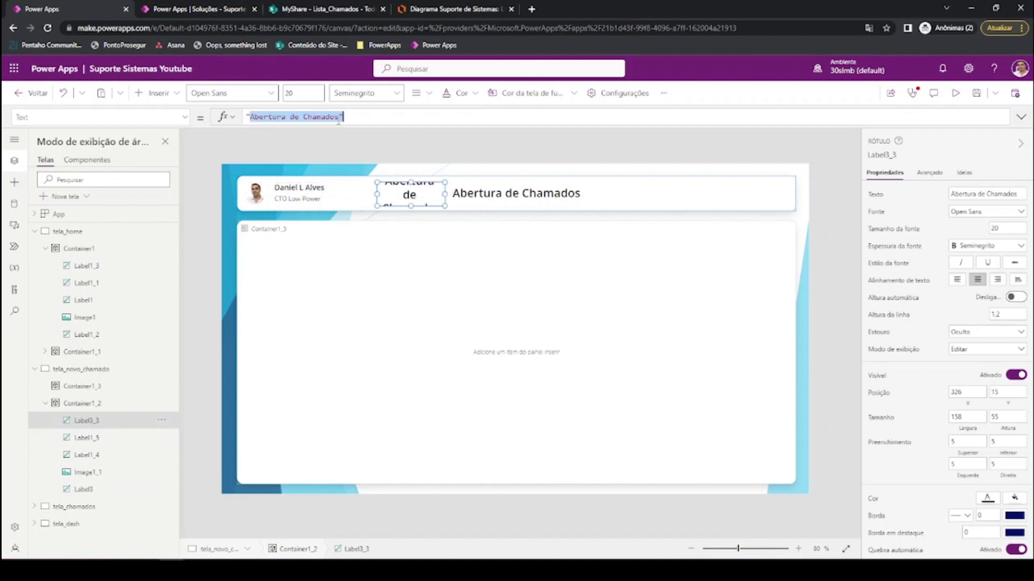
pyautogui.write('Tela ')
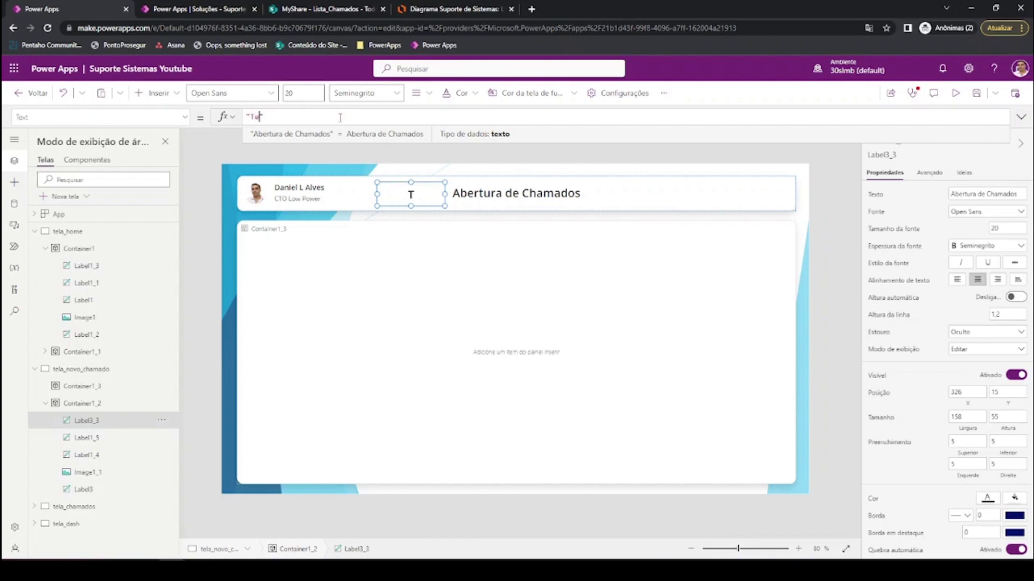
pyautogui.write('Inicial')
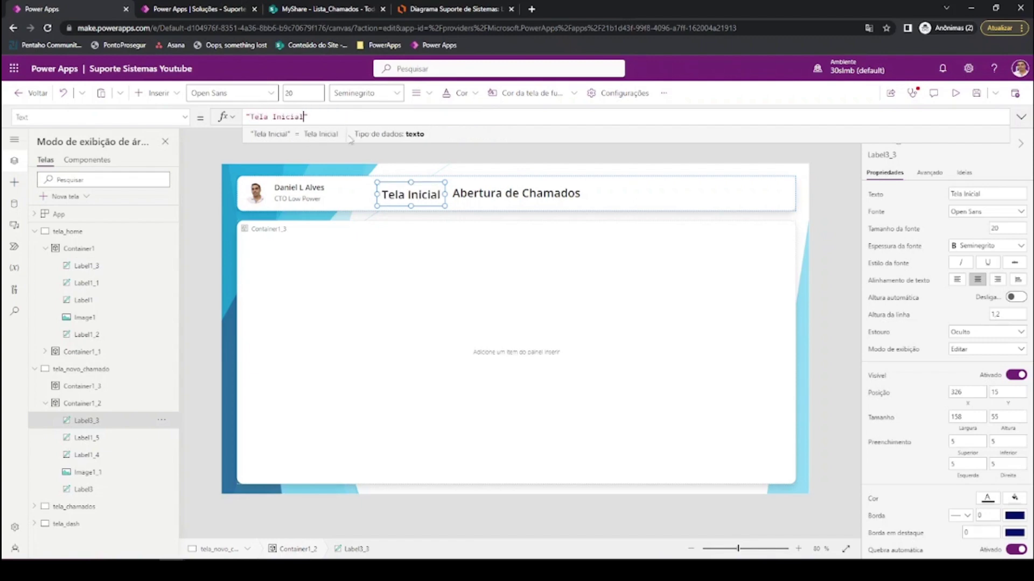
# - Shift the "Tela Inicial" label to about X 343, Y 12 and give it font size 16 and a dark gray text color
pyautogui.click(401, 197)
pyautogui.moveTo(403, 197); pyautogui.dragTo(409, 197)
pyautogui.click(1001, 228)
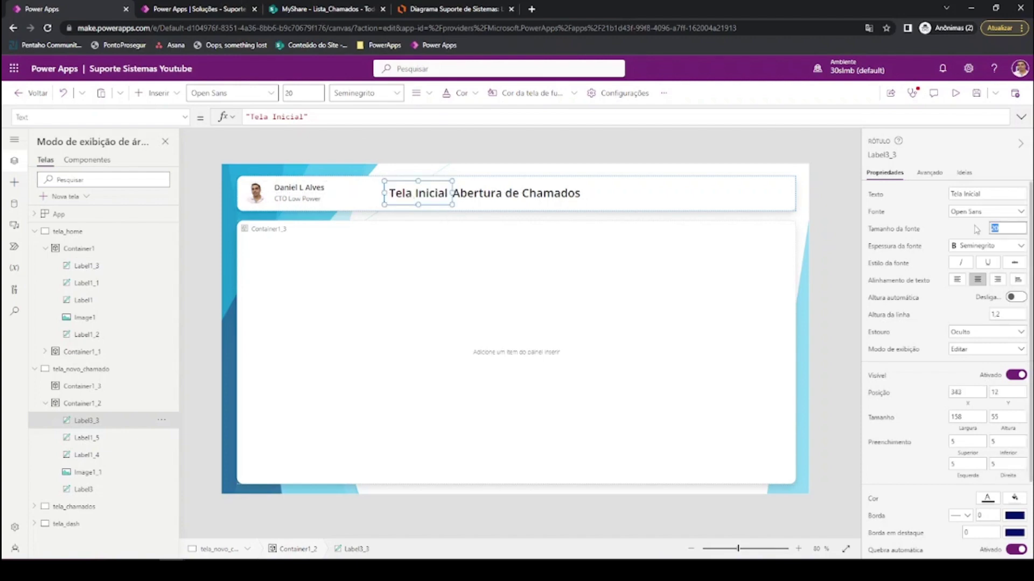
pyautogui.write('16')
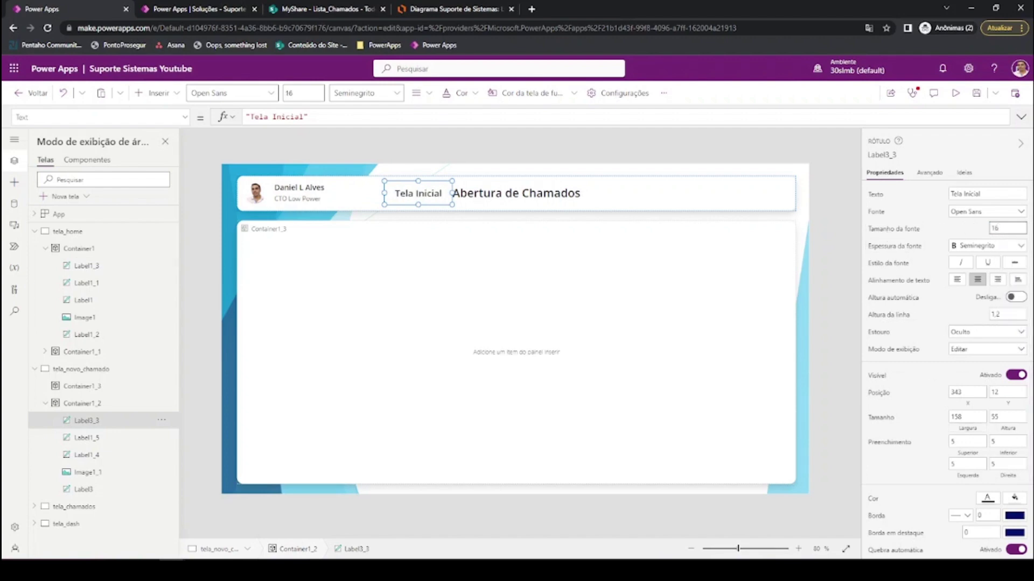
pyautogui.click(987, 498)
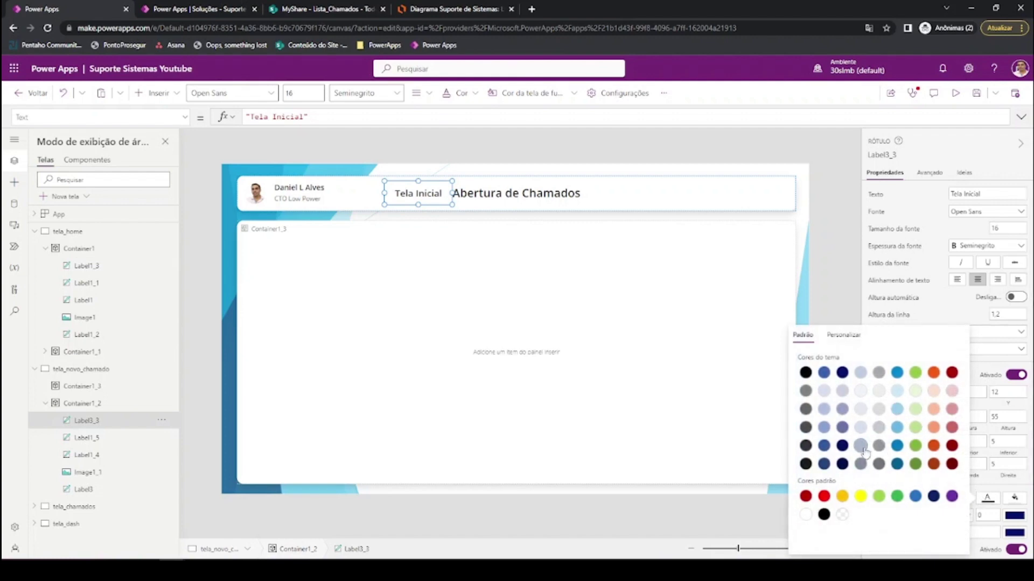
pyautogui.click(806, 411)
pyautogui.click(832, 290)
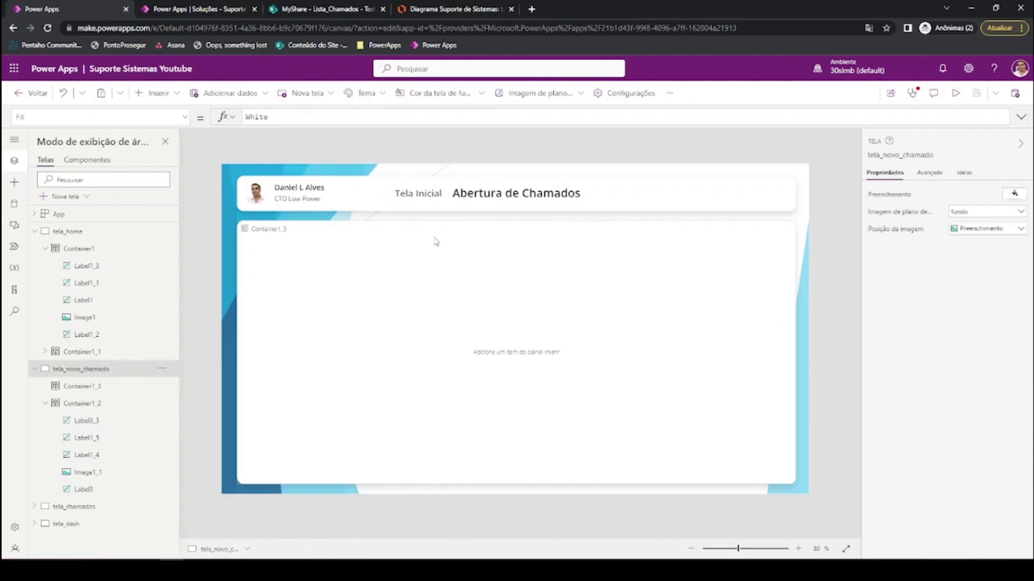
# - Set the "Tela Inicial" label's OnSelect formula to Navigate(tela_home;ScreenTransition.CoverRight)
pyautogui.click(419, 198)
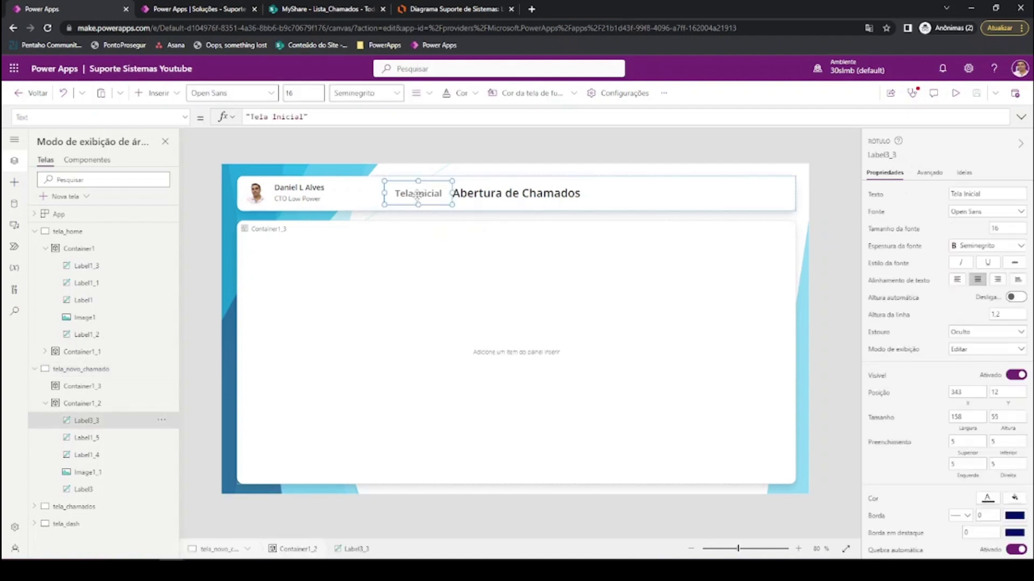
pyautogui.click(177, 116)
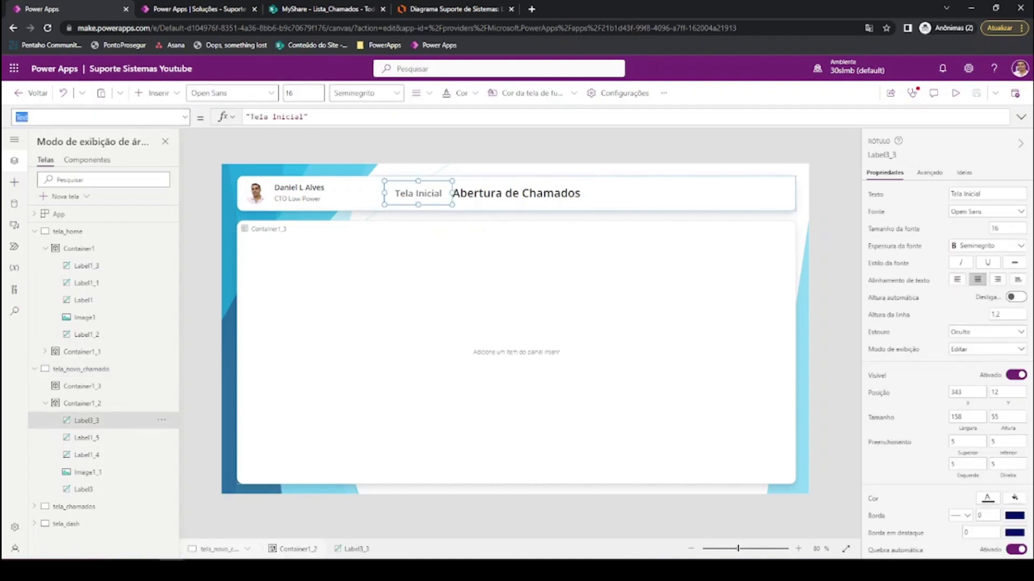
pyautogui.write('OnSelec')
pyautogui.press('Return')
pyautogui.doubleClick(279, 118)
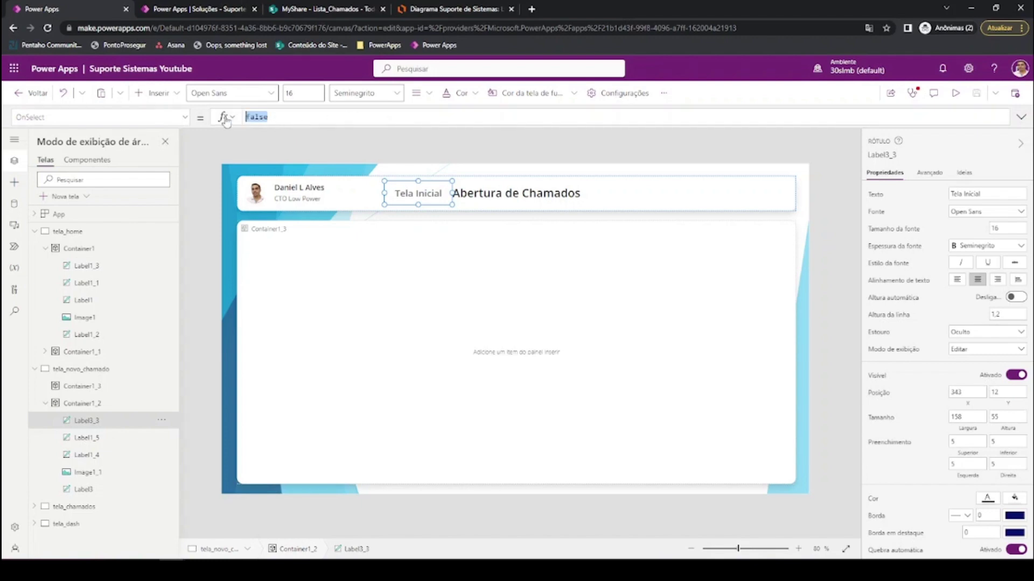
pyautogui.write('navi')
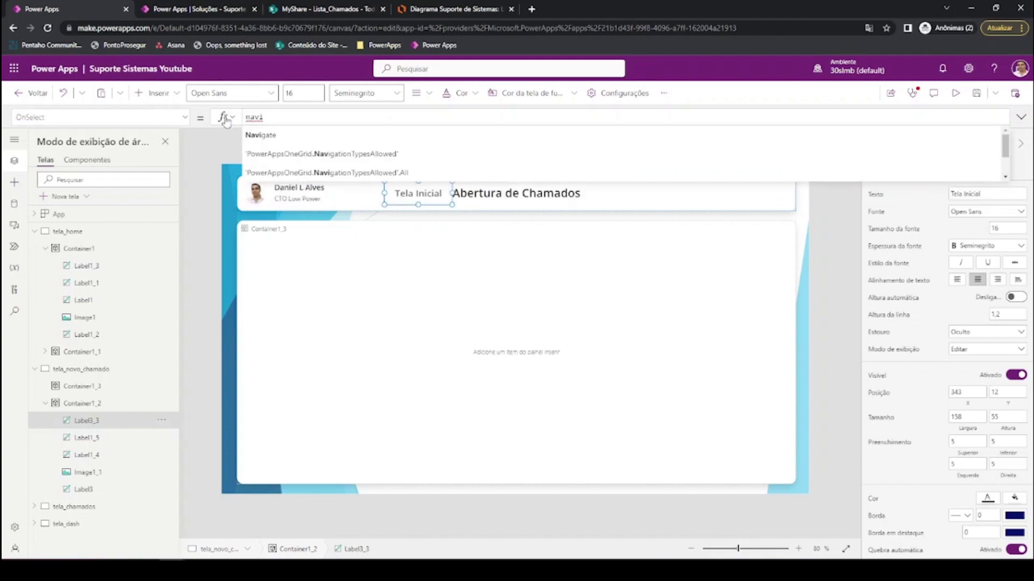
pyautogui.press('Tab')
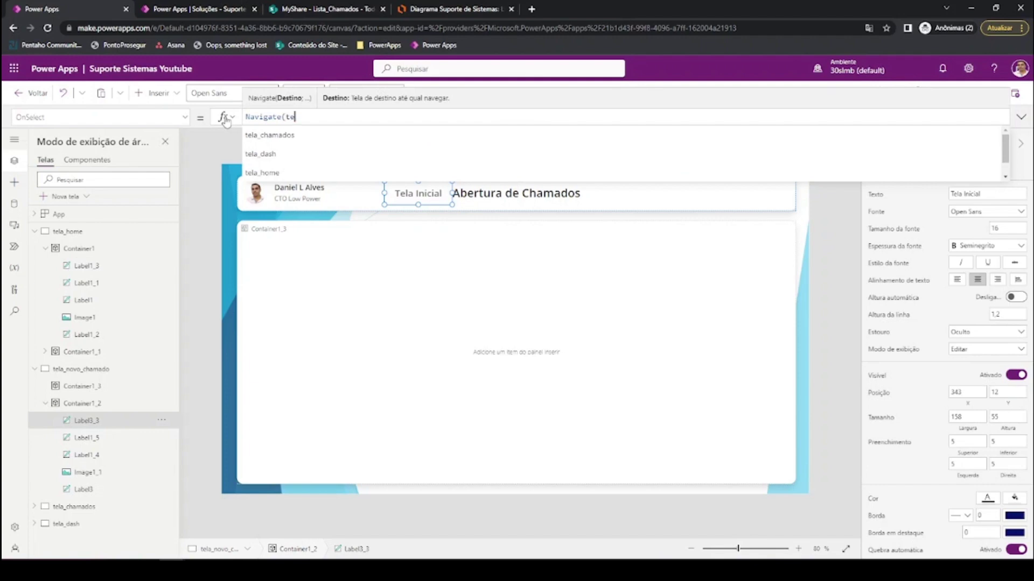
pyautogui.write('tela_home;')
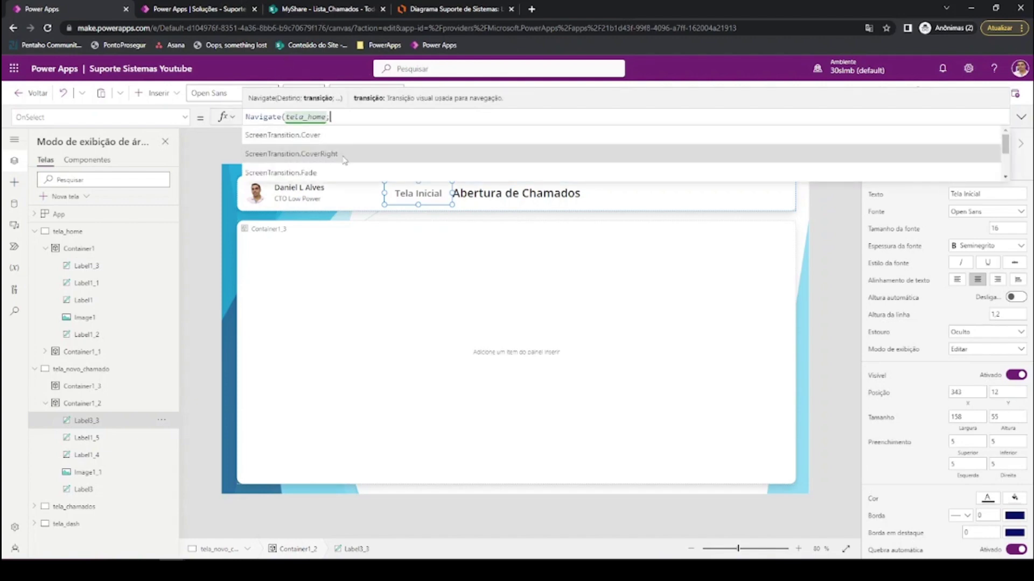
pyautogui.click(291, 154)
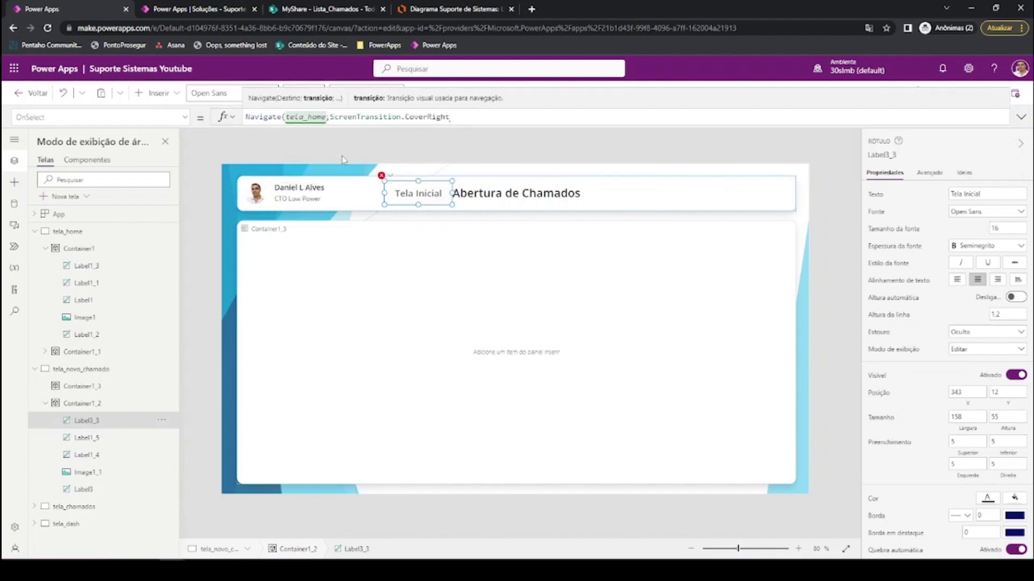
pyautogui.write(')')
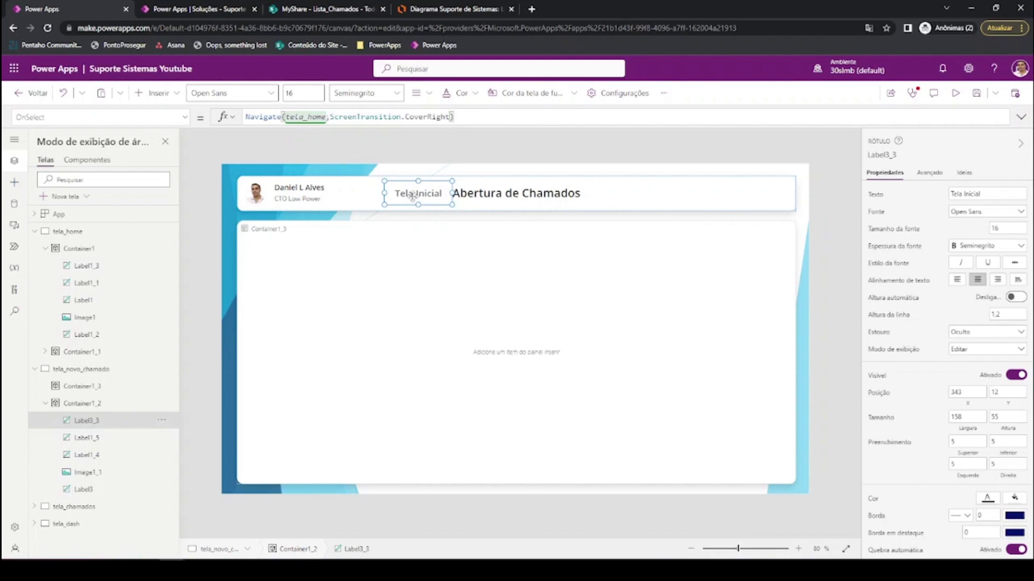
# - Test the "Tela Inicial" navigation to tela_home and return to tela_novo_chamado through the Novo Chamado card
pyautogui.press('alt')
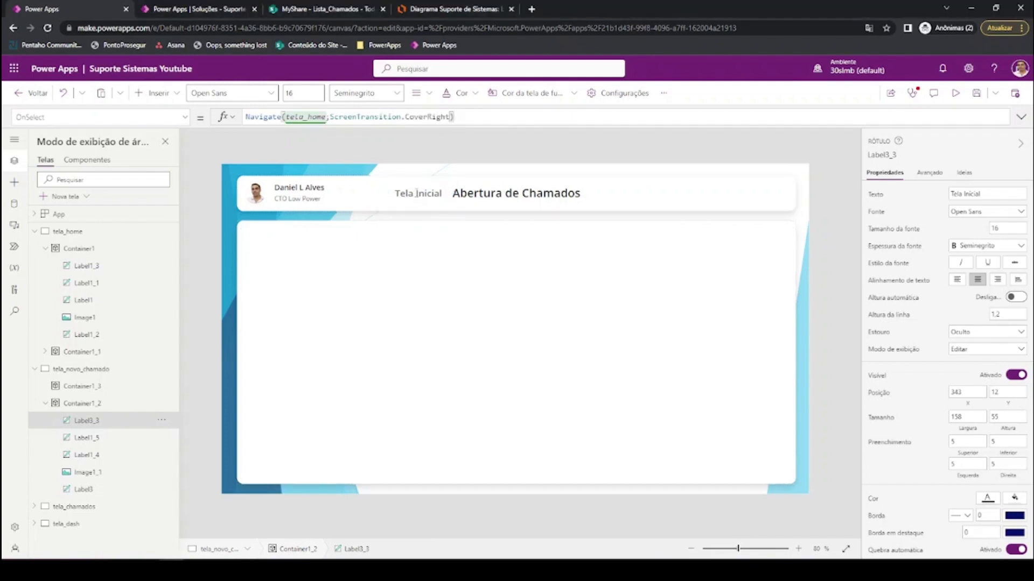
pyautogui.keyDown('alt'); pyautogui.click(417, 193); pyautogui.keyUp('alt')
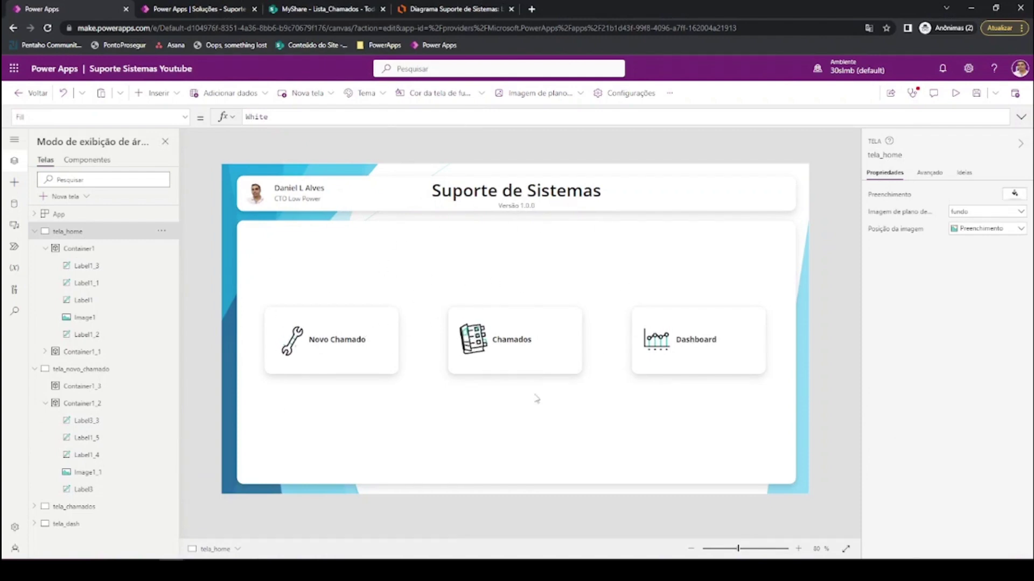
pyautogui.keyDown('alt'); pyautogui.click(345, 345); pyautogui.keyUp('alt')
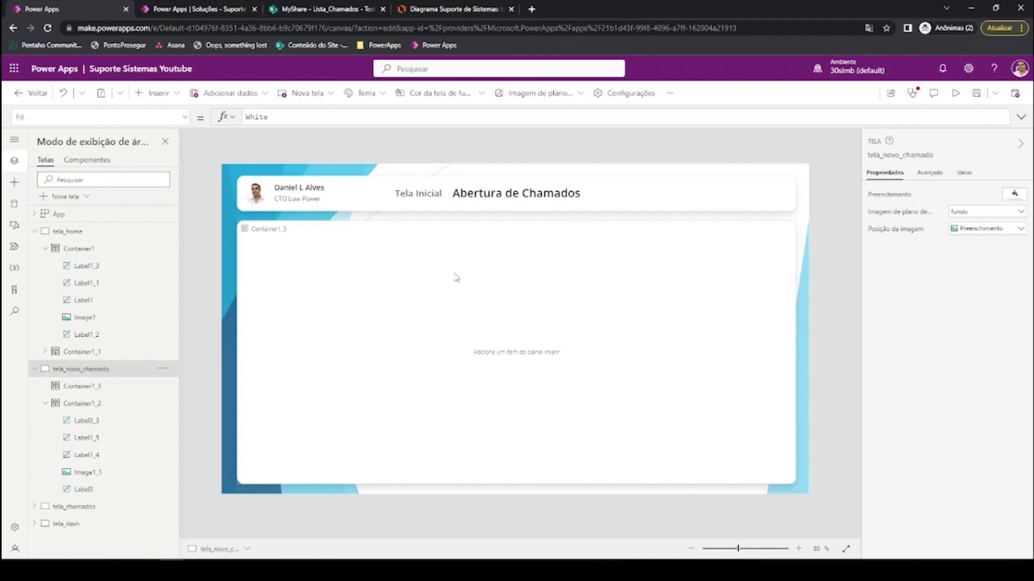
# - Insert an image control in the tela_novo_chamado header container and place it near the header's right end, at about X 1164, Y 0
pyautogui.click(712, 202)
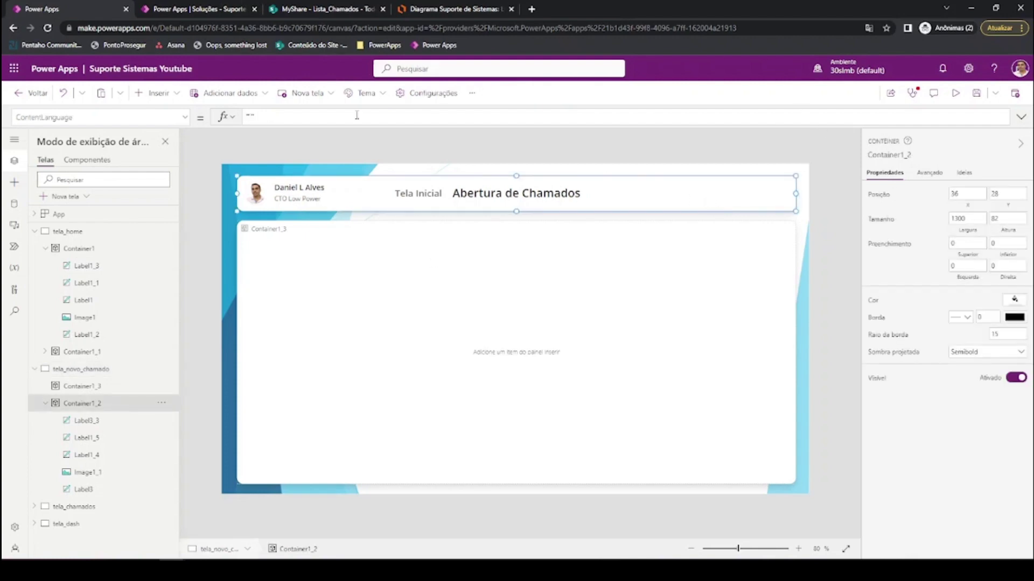
pyautogui.click(166, 100)
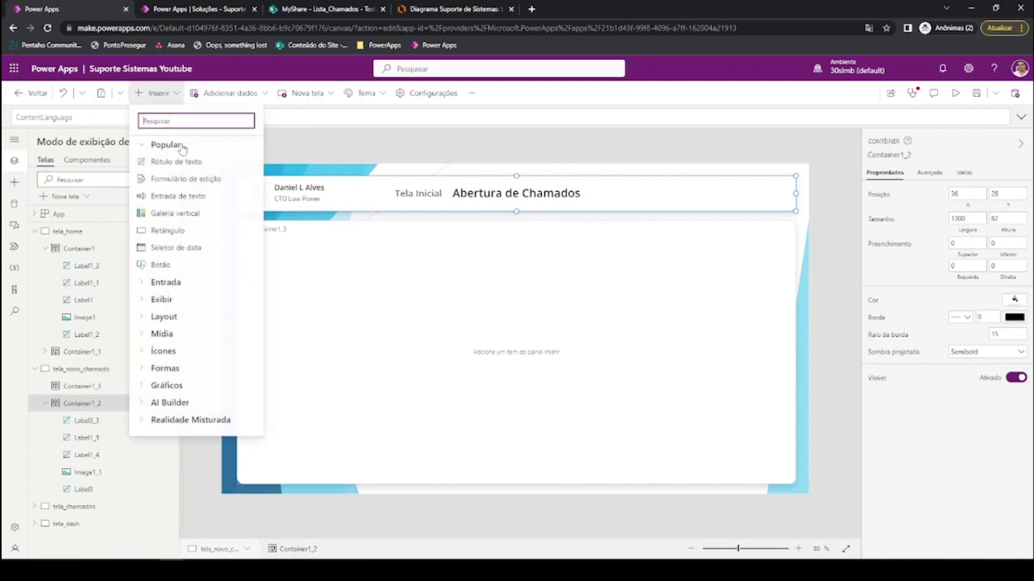
pyautogui.write('ima')
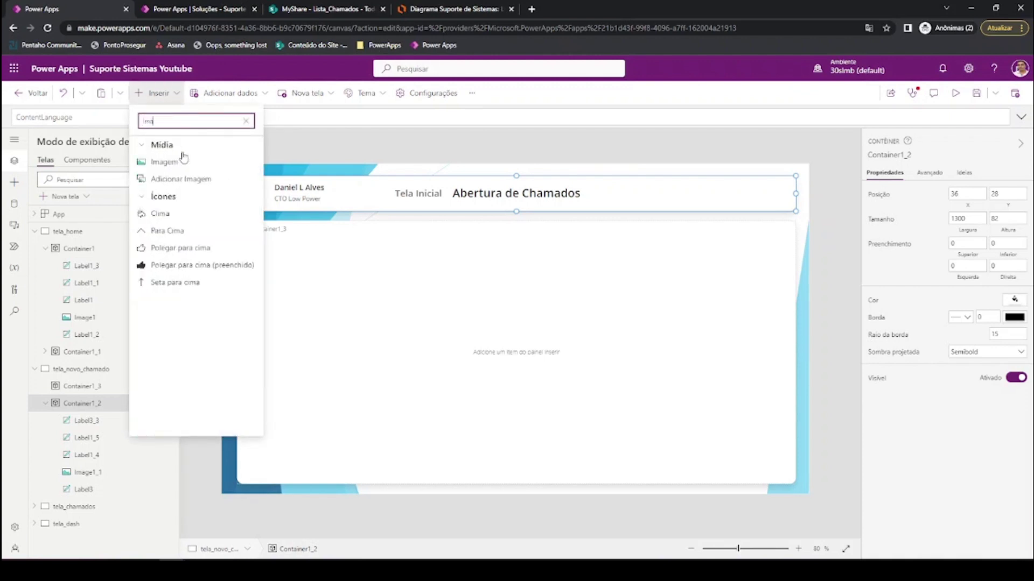
pyautogui.click(164, 161)
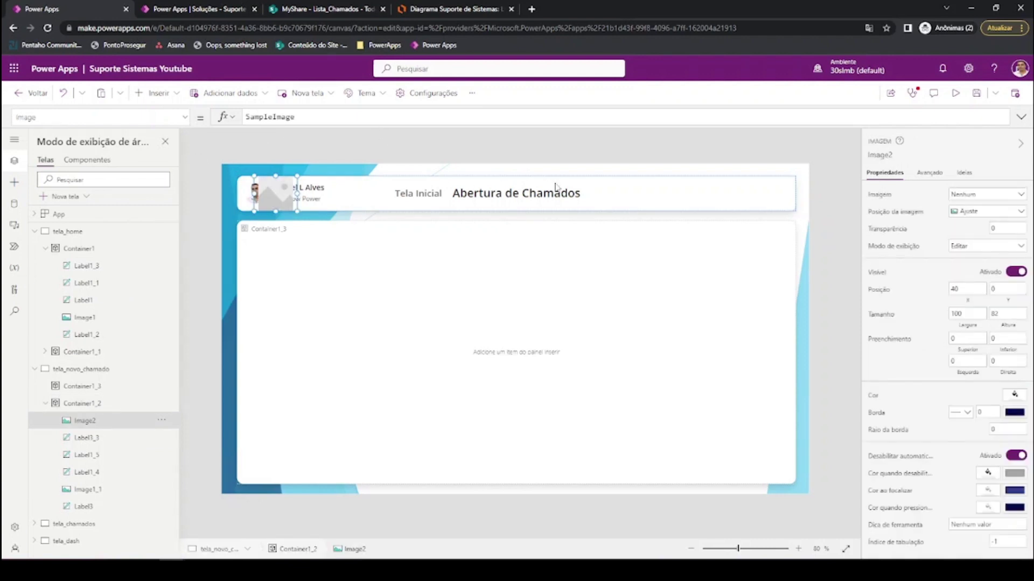
pyautogui.moveTo(290, 191); pyautogui.dragTo(765, 178)
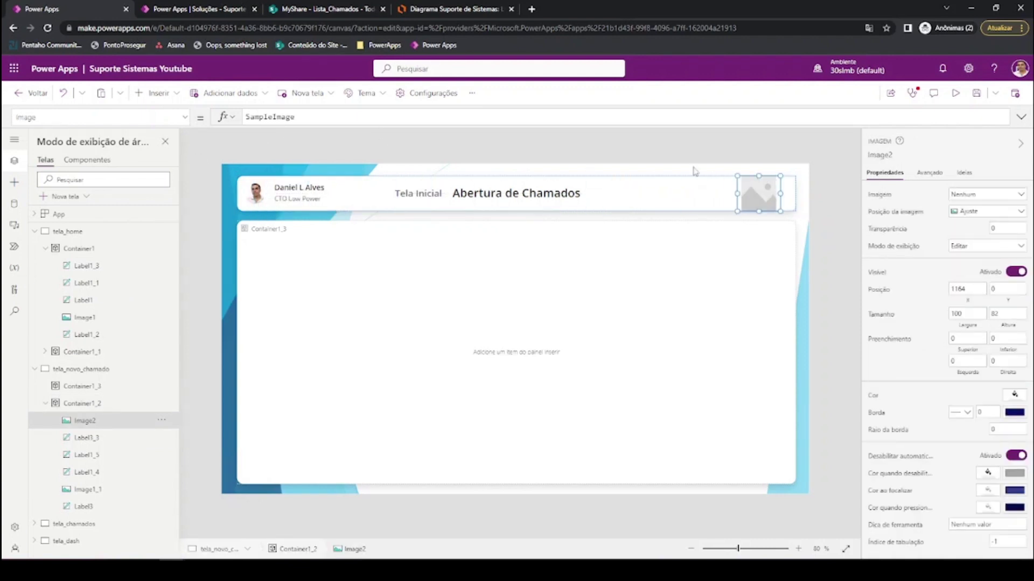
# - Find the Flaticon site in a new browser tab by searching for "faticons", and search its animated icons for "mais"
pyautogui.click(531, 9)
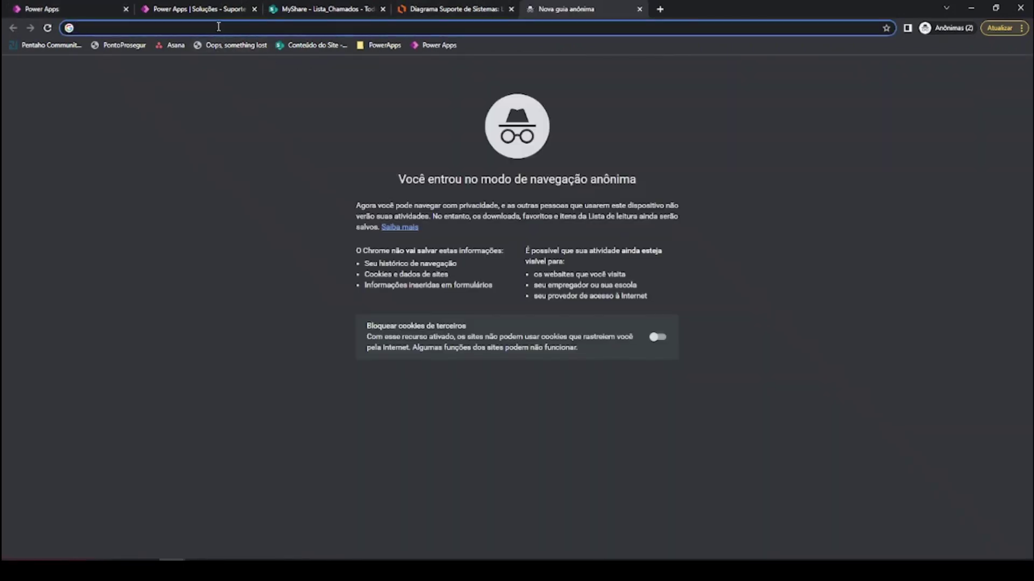
pyautogui.write('fati')
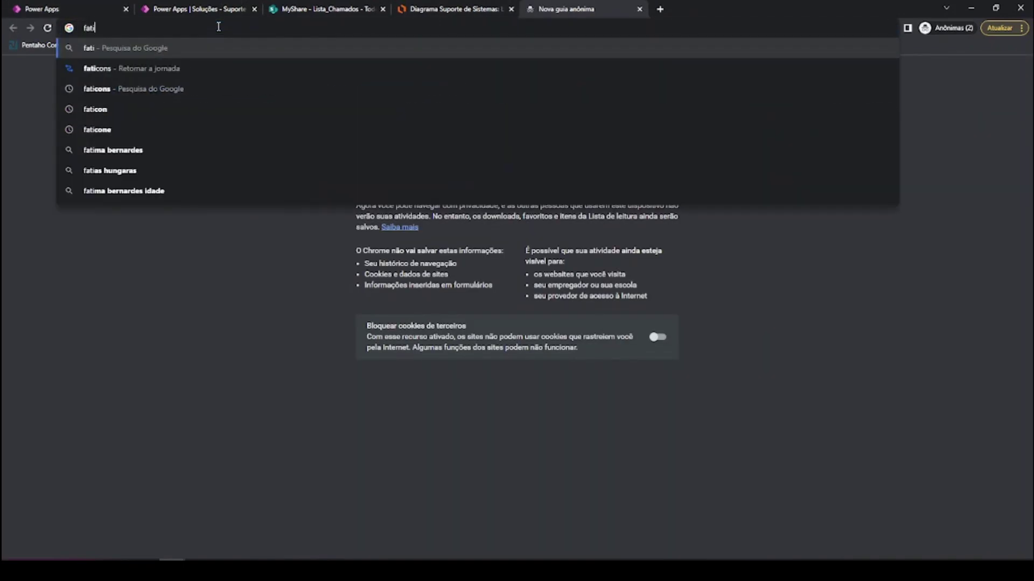
pyautogui.write('cons')
pyautogui.press('Return')
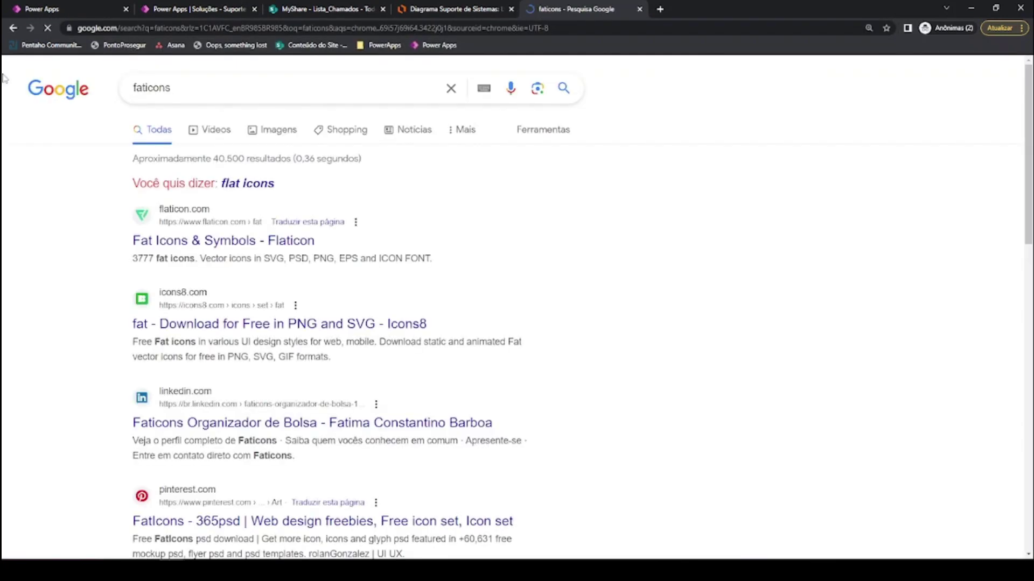
pyautogui.click(229, 241)
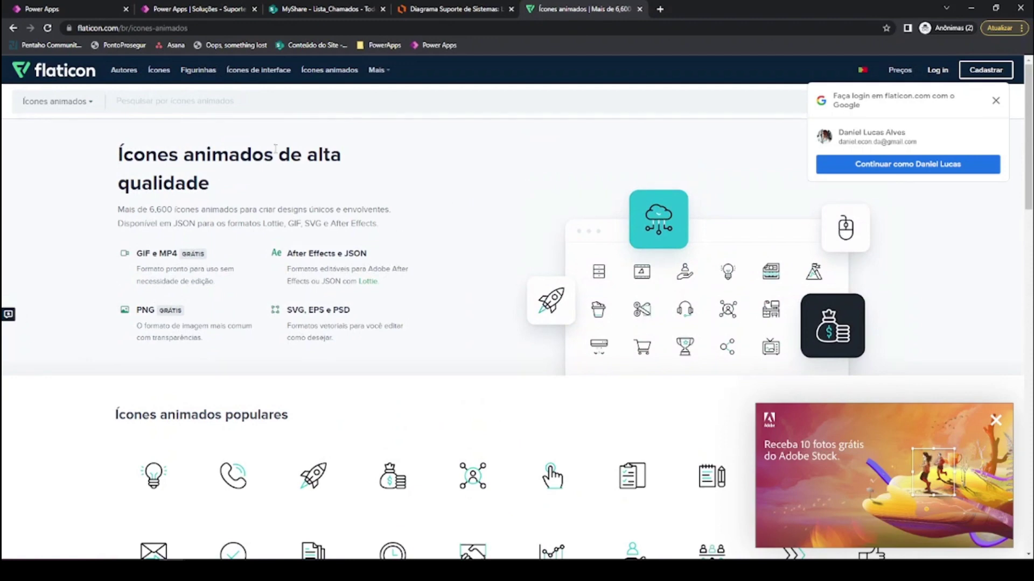
pyautogui.write('mais')
pyautogui.press('Return')
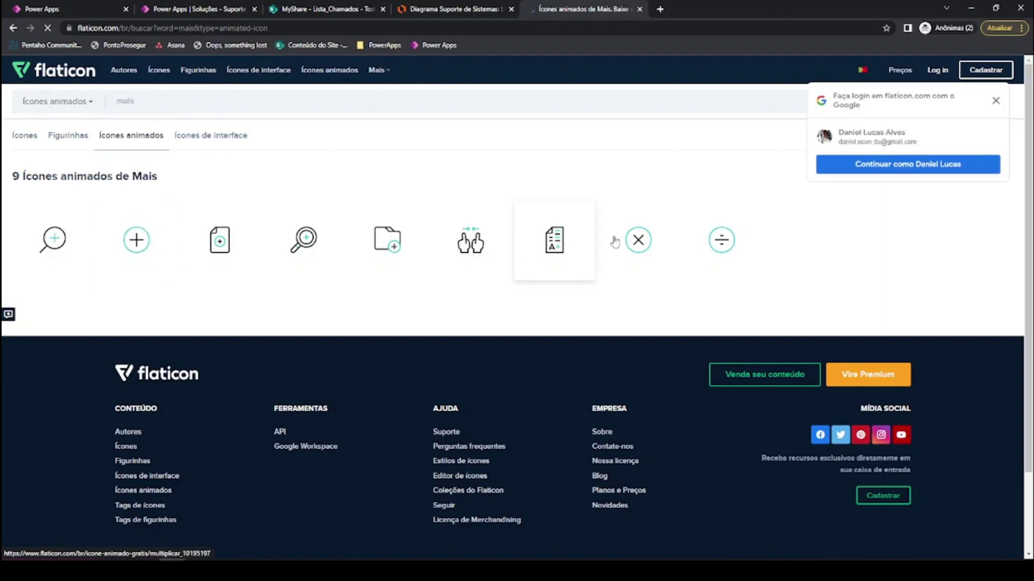
# - Download the "Adicionar Ficheiro" animated icon from the Flaticon results as a GIF and close its details
pyautogui.click(137, 242)
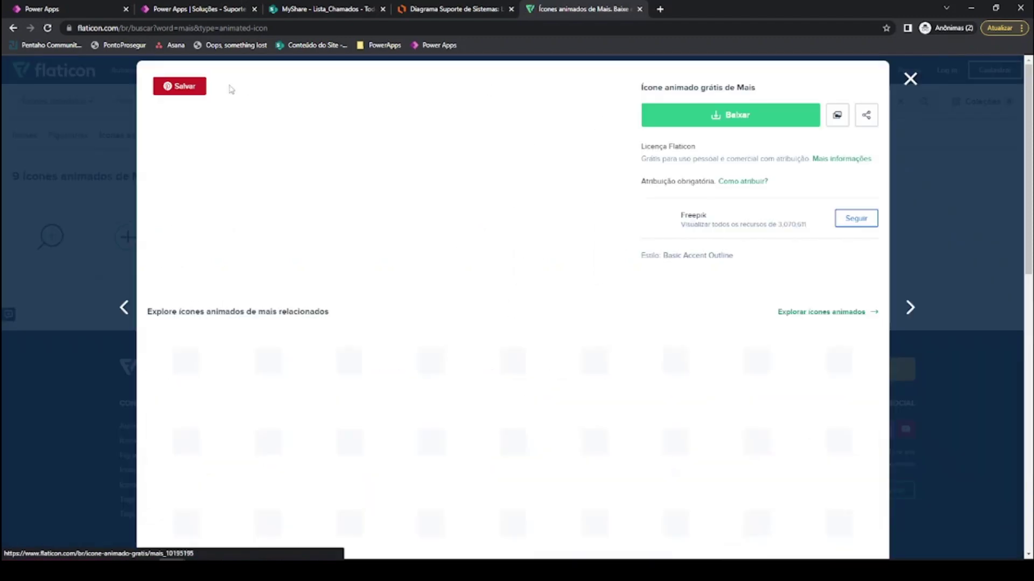
pyautogui.click(913, 80)
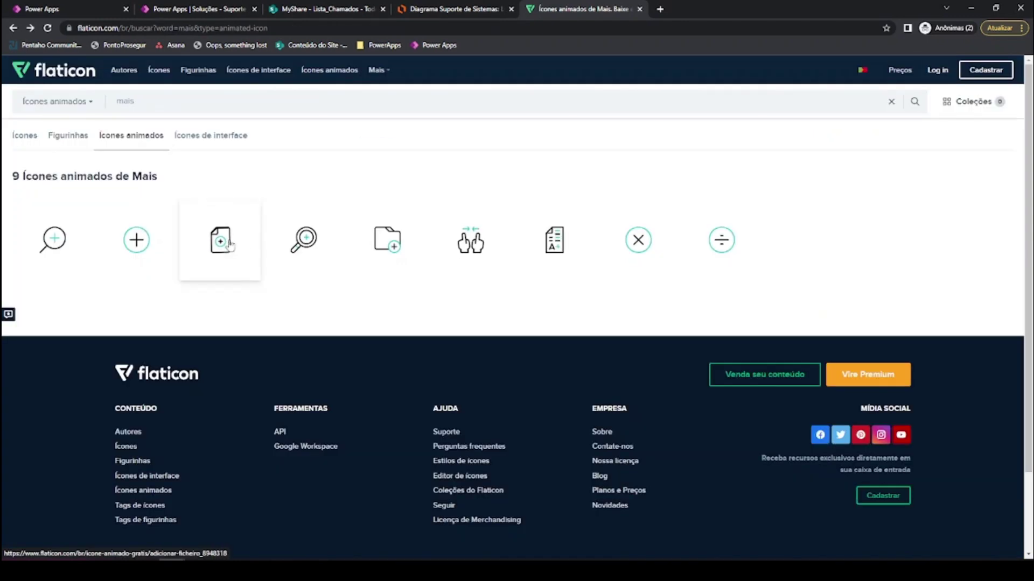
pyautogui.click(224, 242)
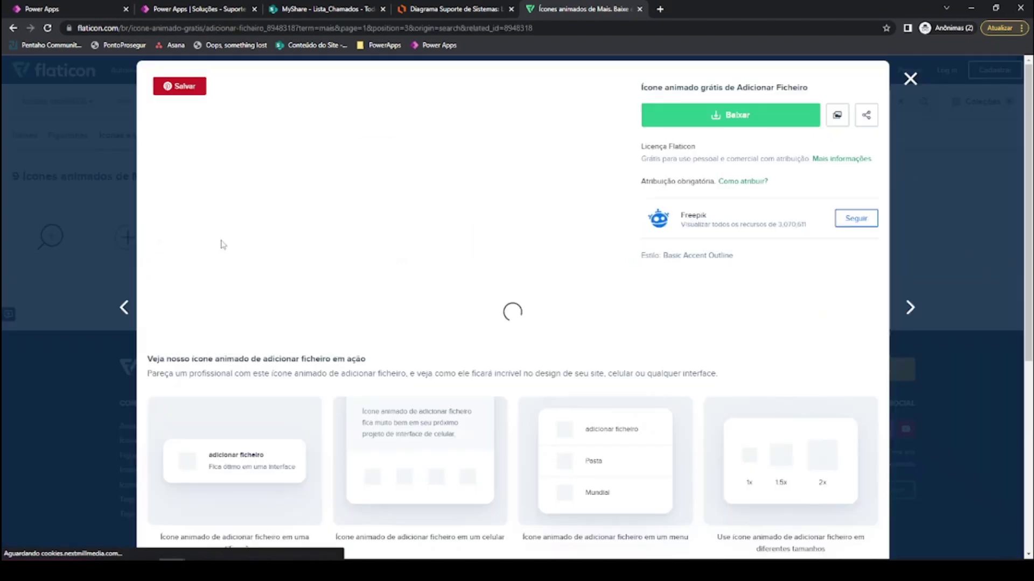
pyautogui.click(700, 119)
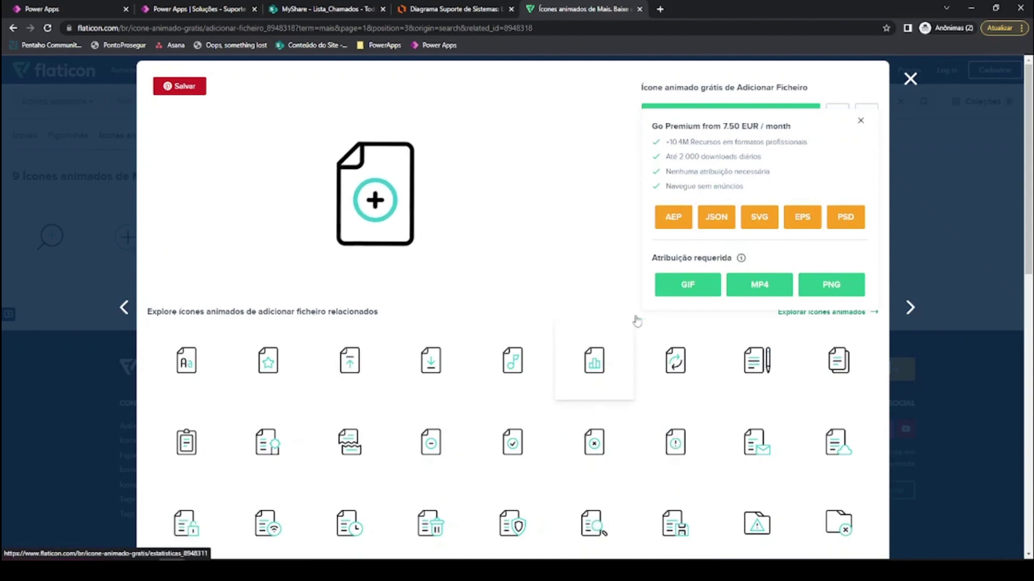
pyautogui.click(687, 287)
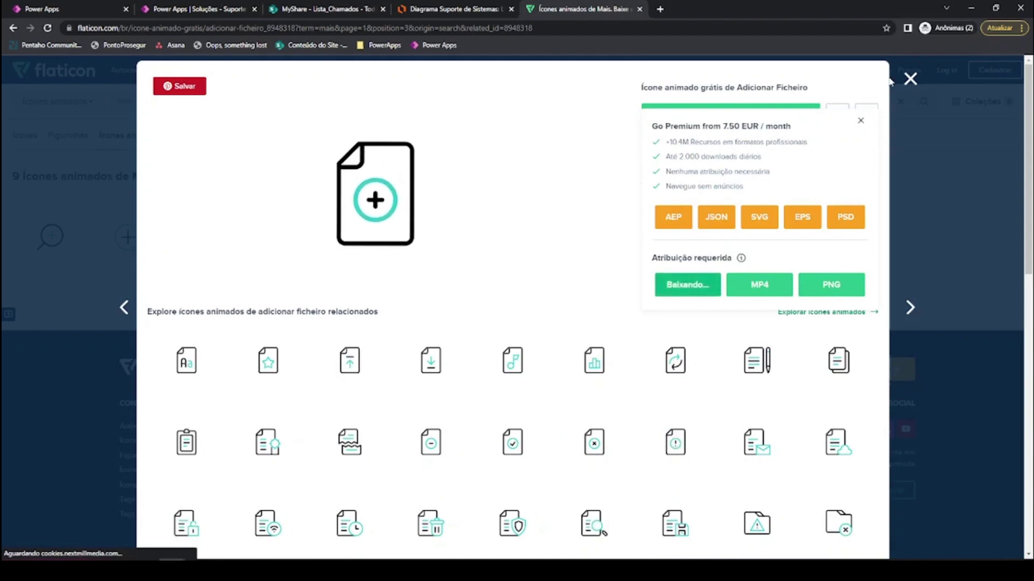
pyautogui.click(910, 79)
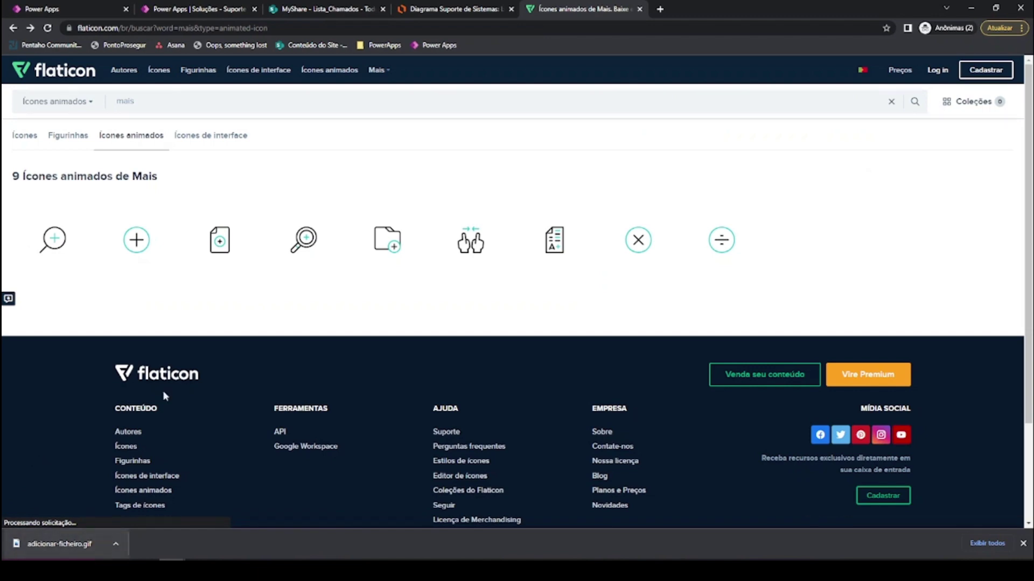
# - Back in Power Apps, upload adicionar-ficheiro.gif as the header image and shrink it to about 60 × 67 at X 1205, Y 6
pyautogui.click(76, 6)
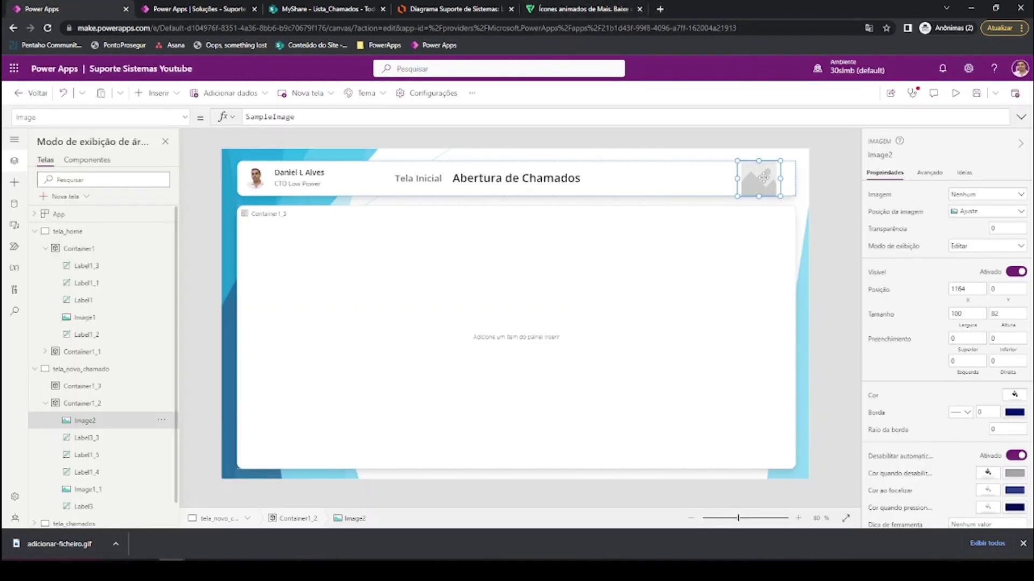
pyautogui.click(892, 195)
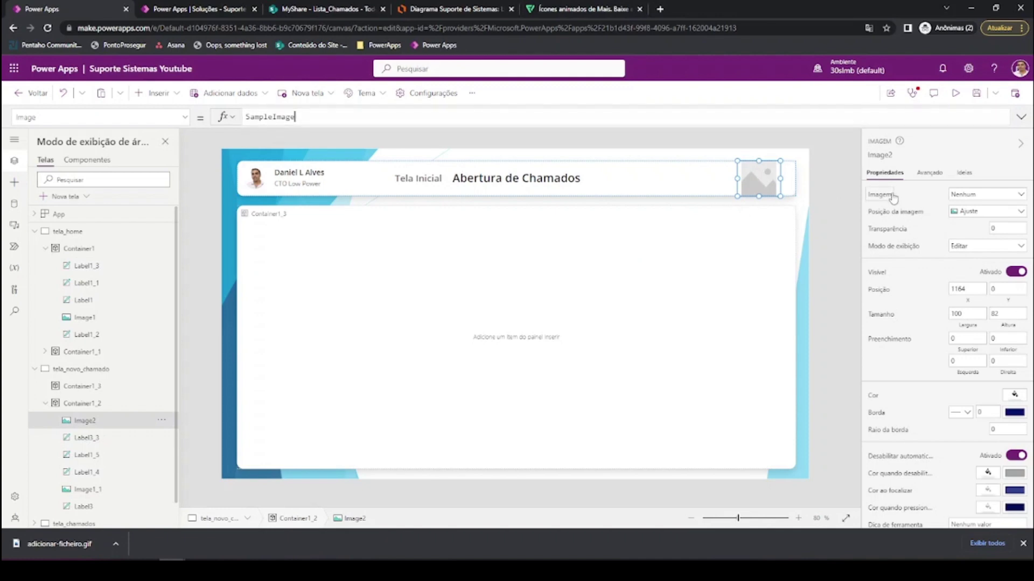
pyautogui.click(965, 199)
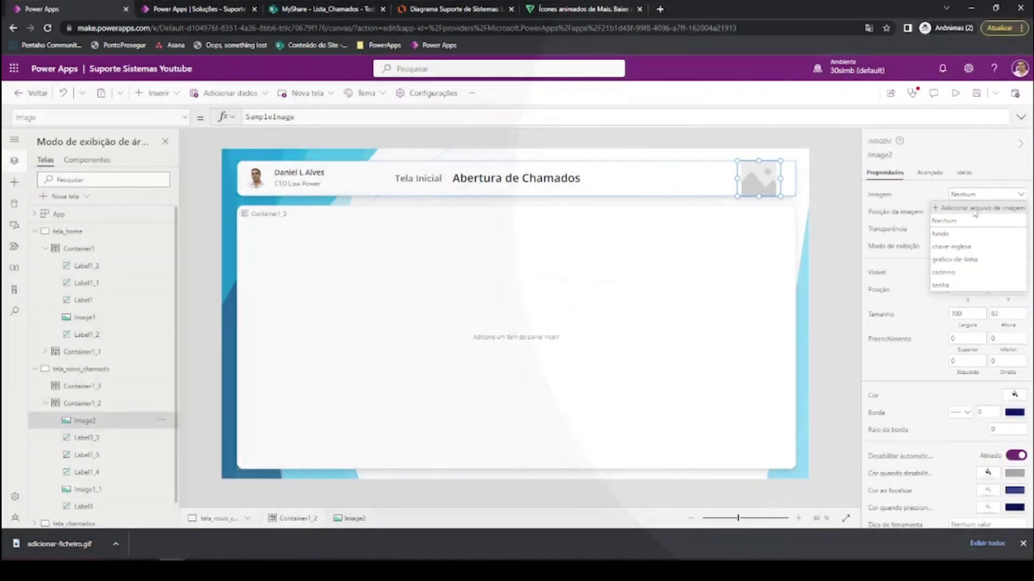
pyautogui.click(972, 207)
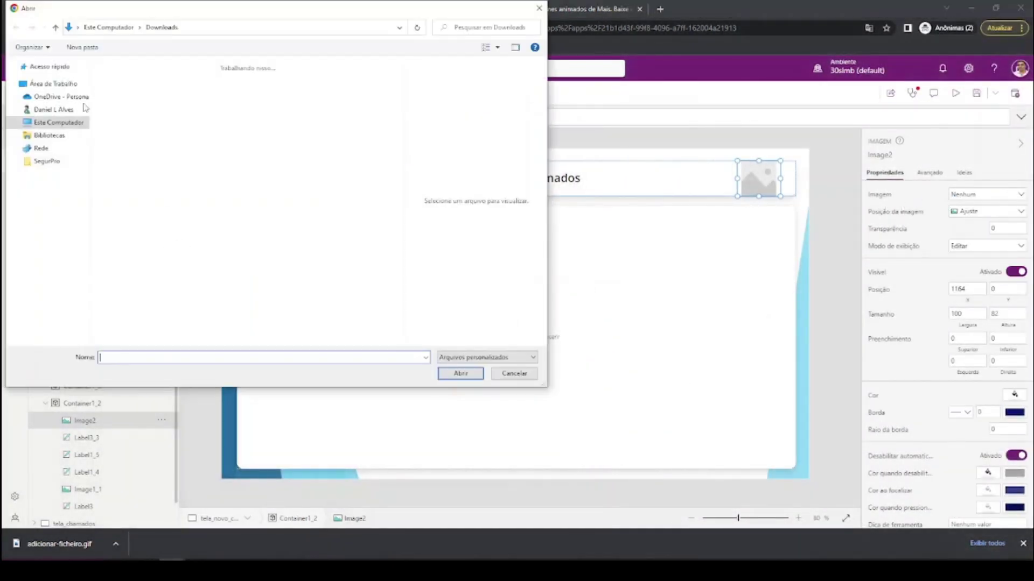
pyautogui.doubleClick(129, 94)
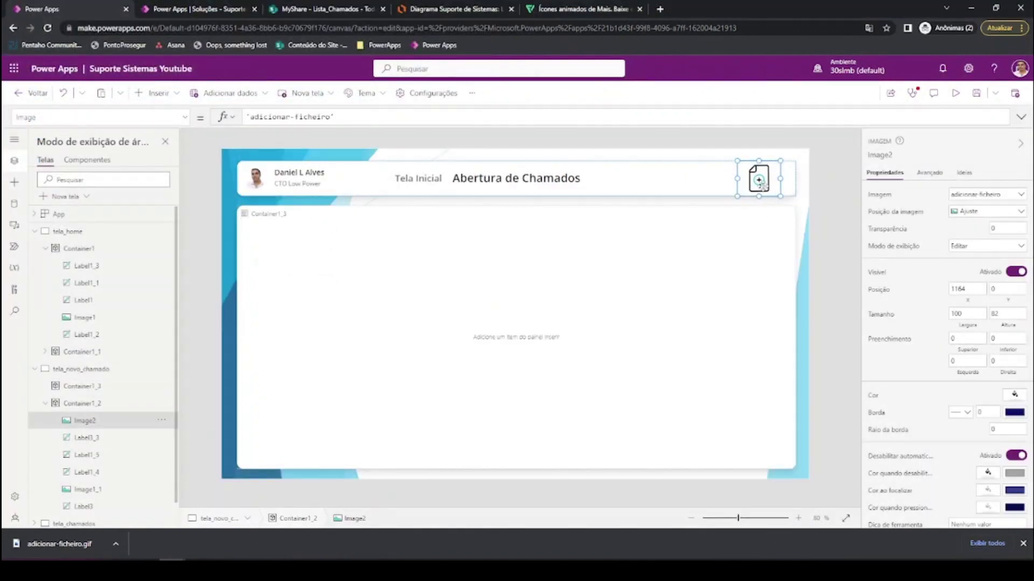
pyautogui.moveTo(738, 161); pyautogui.dragTo(767, 178)
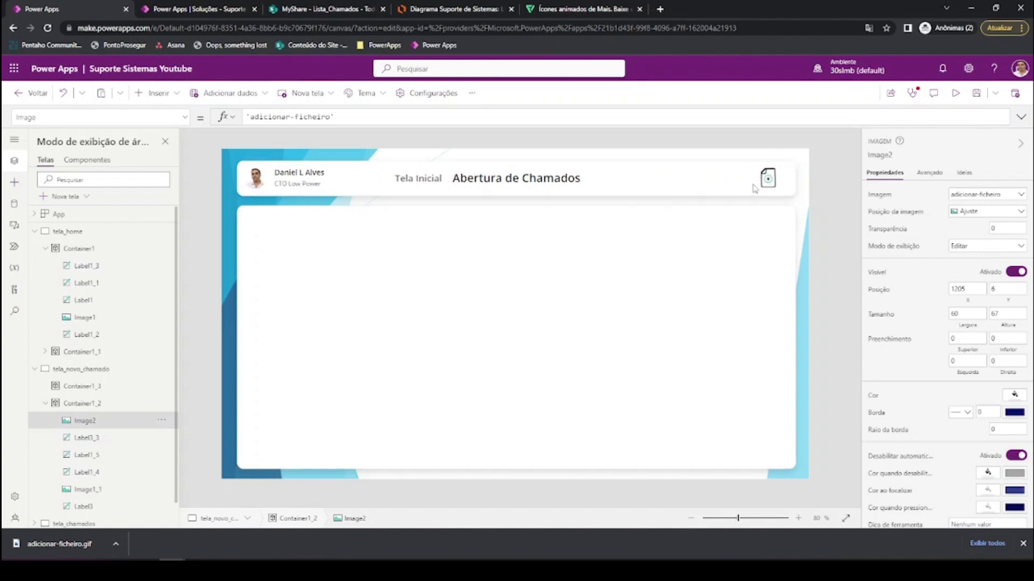
# - Copy the transparent button of tela_home's Novo Chamado card into the tela_novo_chamado header and fit it over the icon, about 60 × 82 at X 1205, Y 0
pyautogui.click(61, 233)
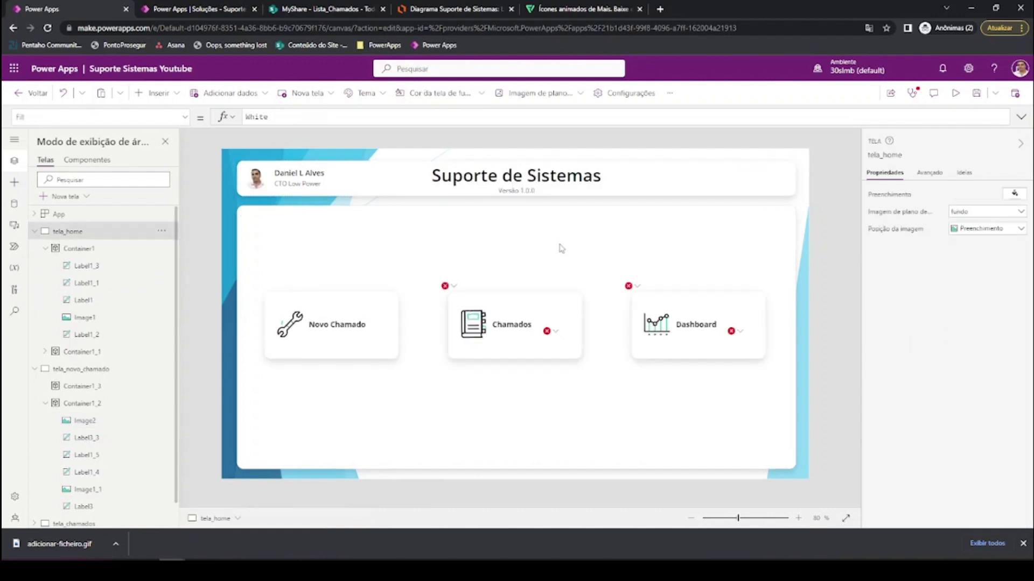
pyautogui.click(324, 330)
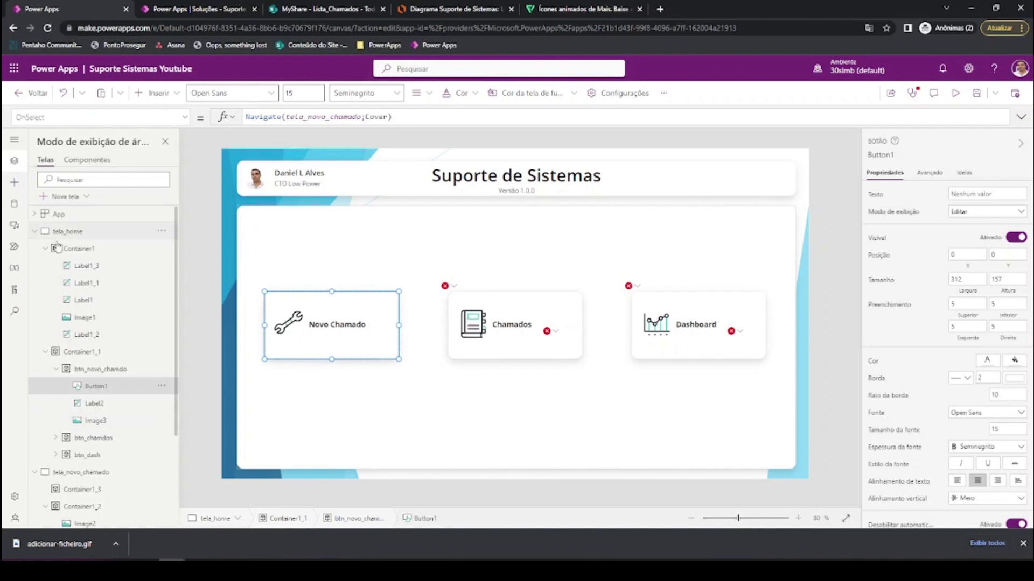
pyautogui.click(78, 472)
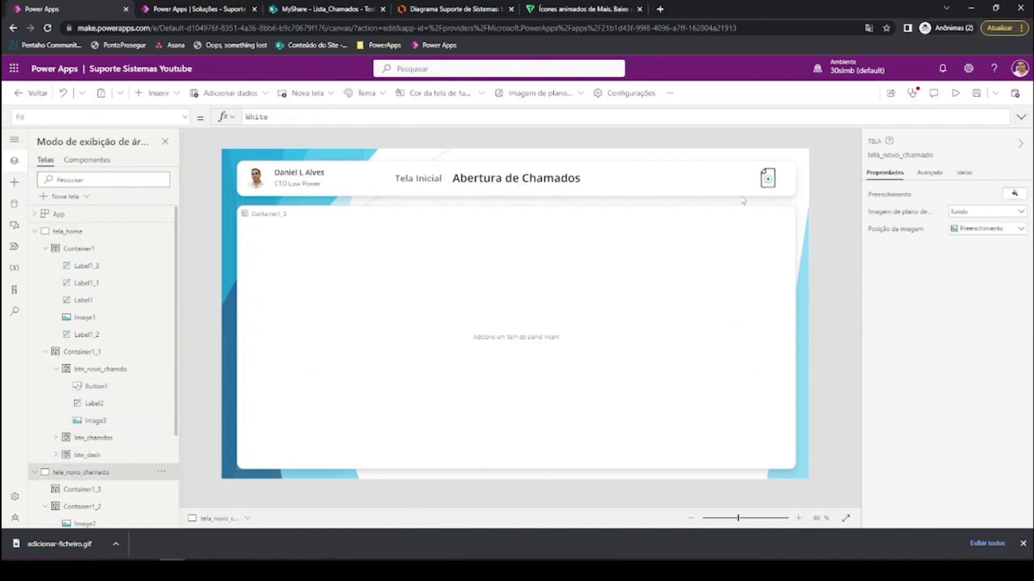
pyautogui.click(767, 178)
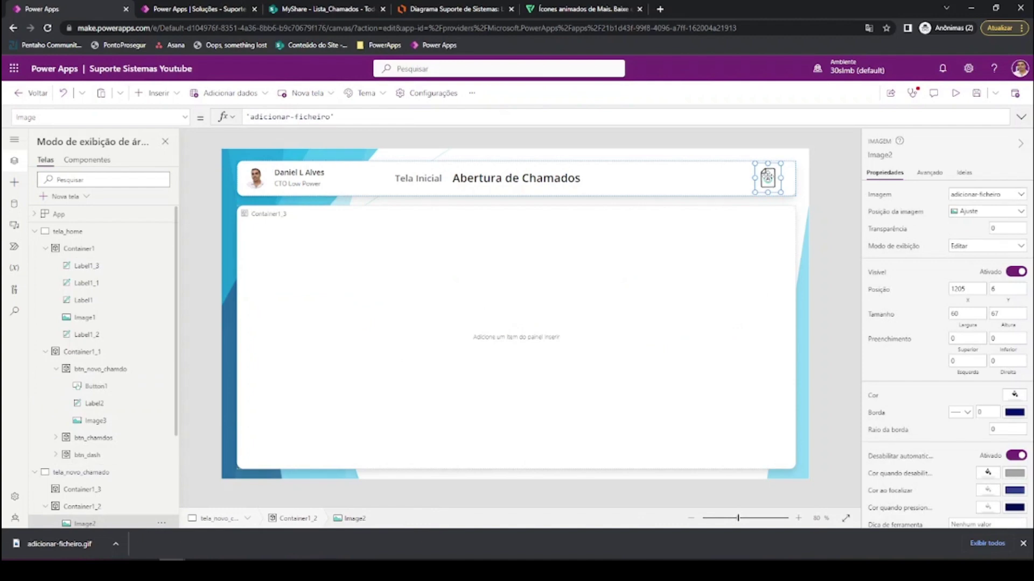
pyautogui.hotkey('ctrl', 'v')
pyautogui.moveTo(273, 174); pyautogui.dragTo(754, 179)
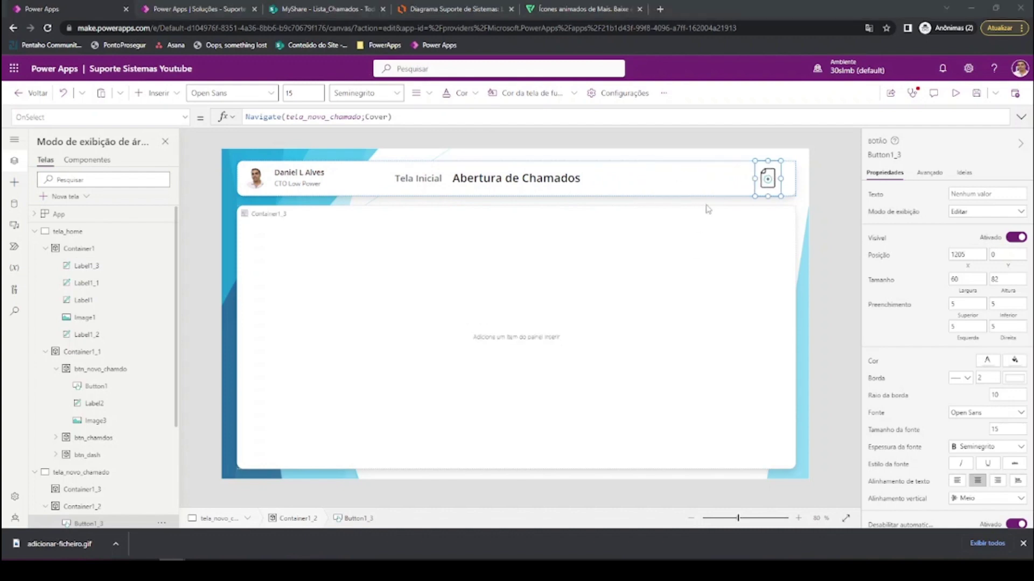
# - Set the OnSelect formula of the button over the header icon to UpdateContext({locNovoChamado:true})
pyautogui.moveTo(399, 117); pyautogui.dragTo(238, 119)
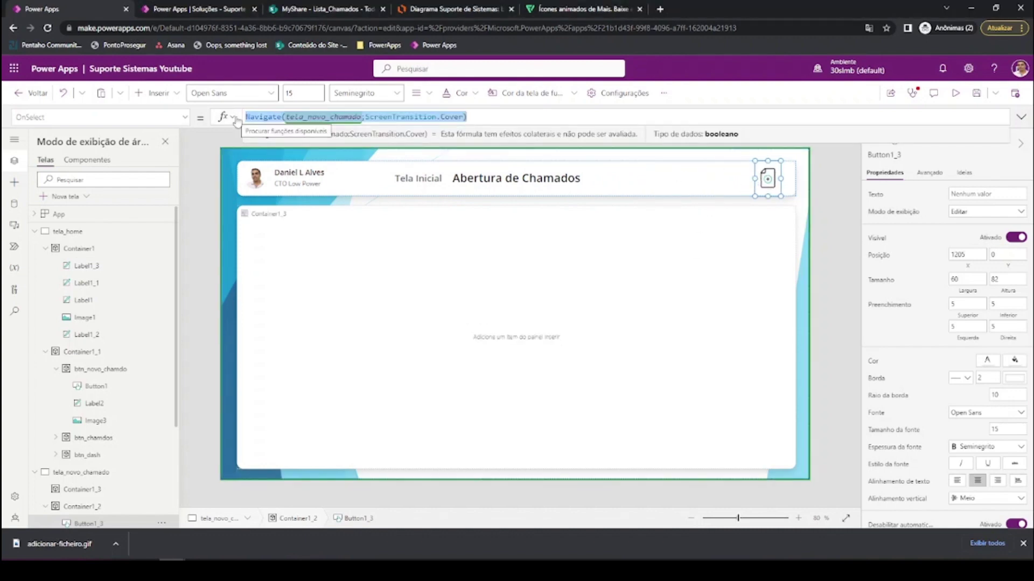
pyautogui.write('Up')
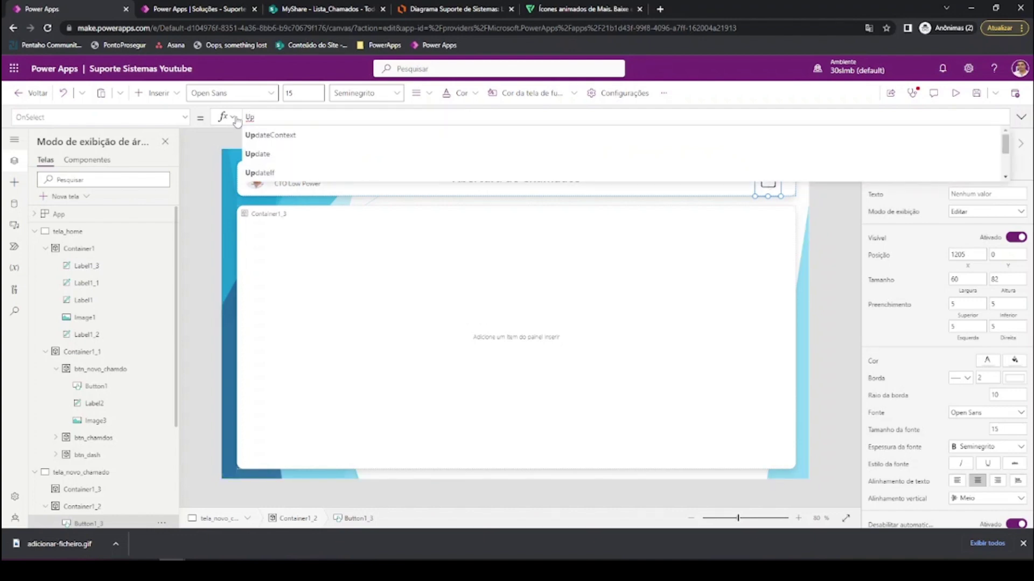
pyautogui.press('Tab')
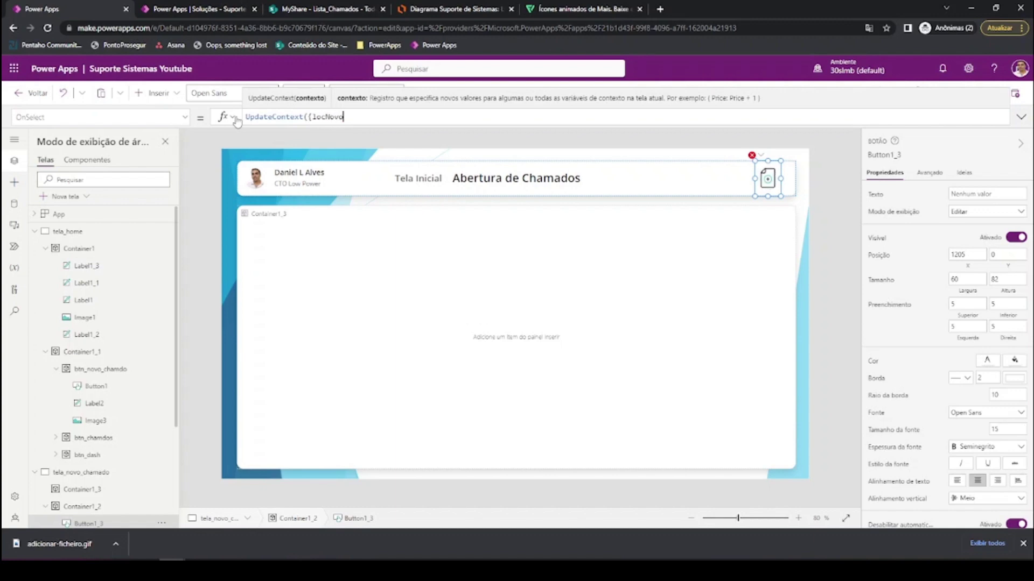
pyautogui.write('dpo')
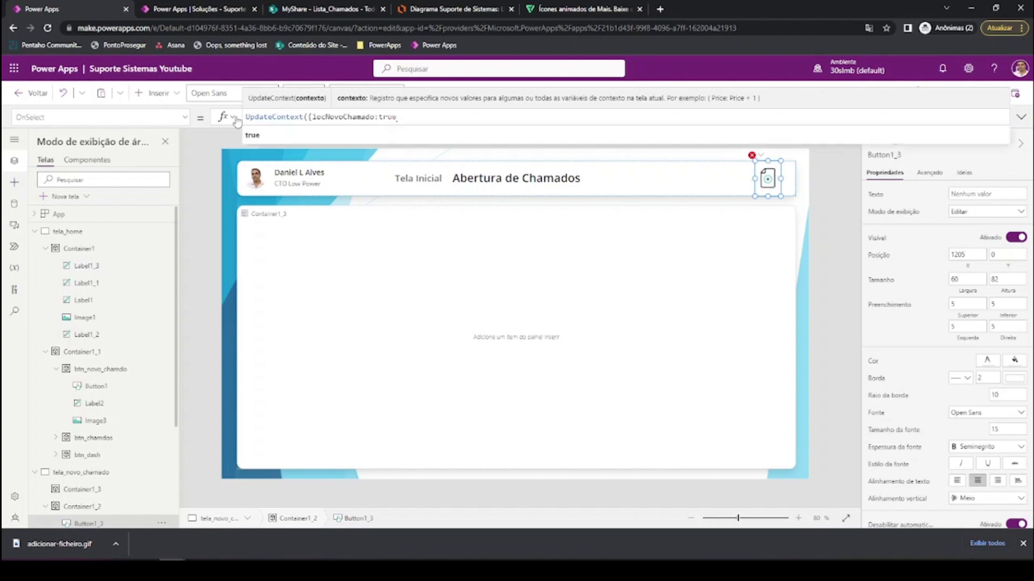
pyautogui.write('})')
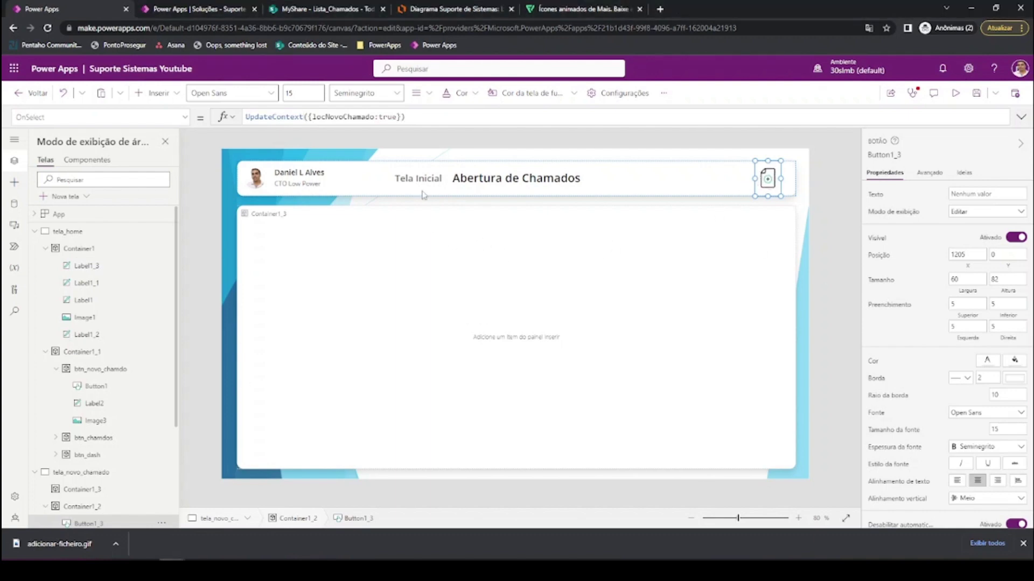
pyautogui.doubleClick(331, 117)
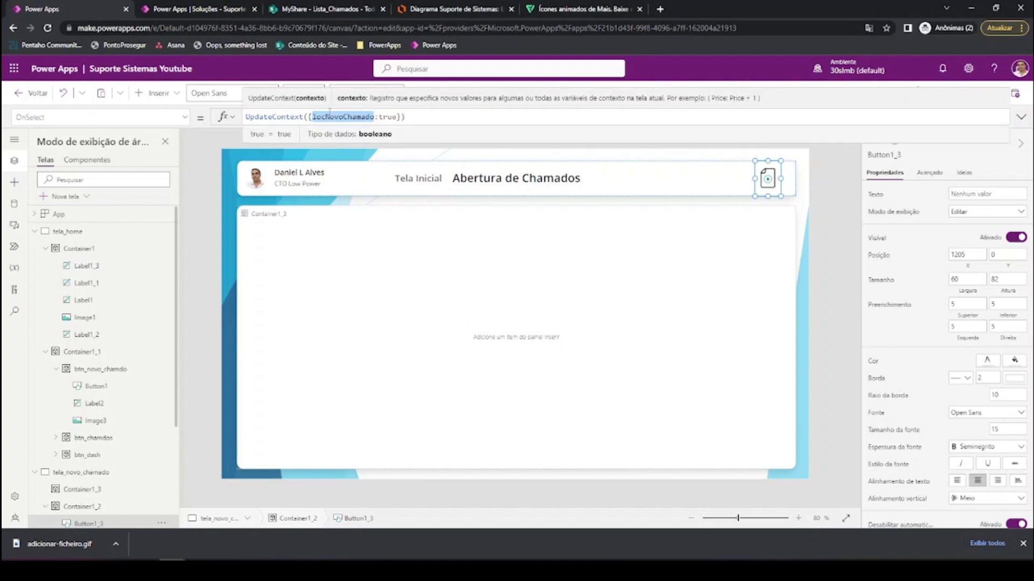
# - Paste a copy of Container1_3 onto tela_novo_chamado and make it cover the screen, 1366 × 768 at X 0, Y 0
pyautogui.click(405, 321)
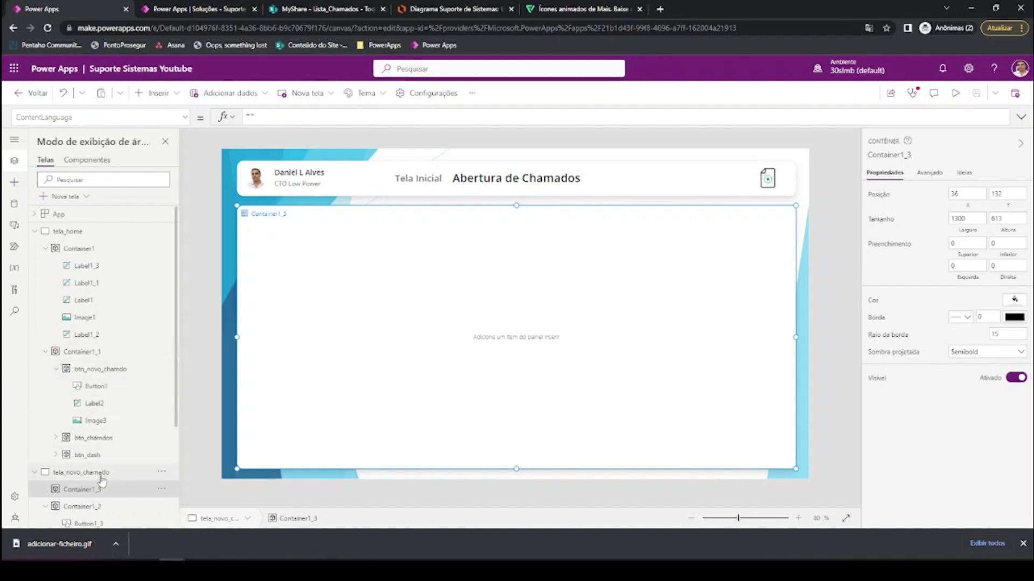
pyautogui.click(99, 476)
pyautogui.hotkey('ctrl', 'v')
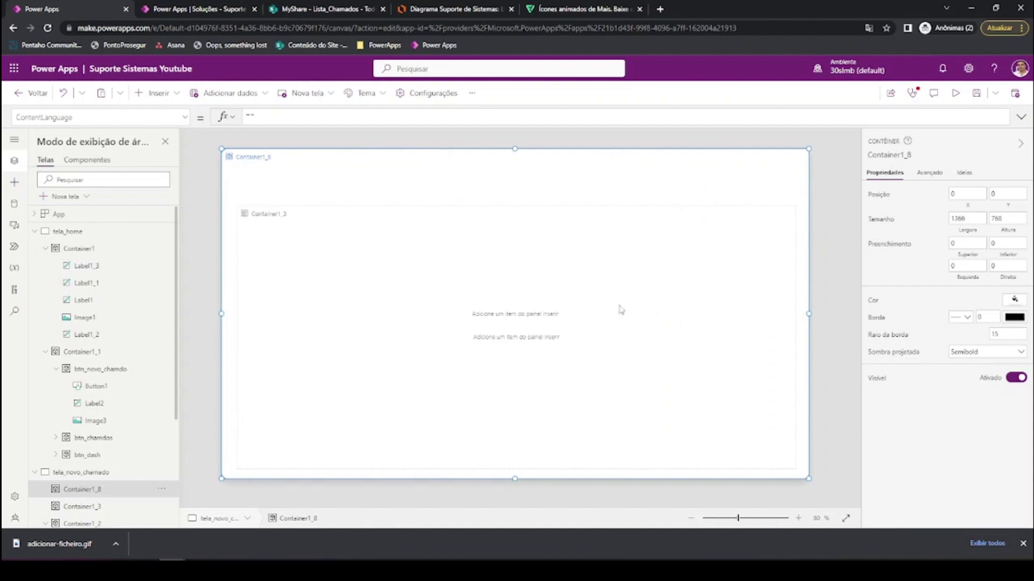
# - Set the full-screen container's border radius to 0 and its drop shadow to None
pyautogui.doubleClick(1000, 335)
pyautogui.write('0')
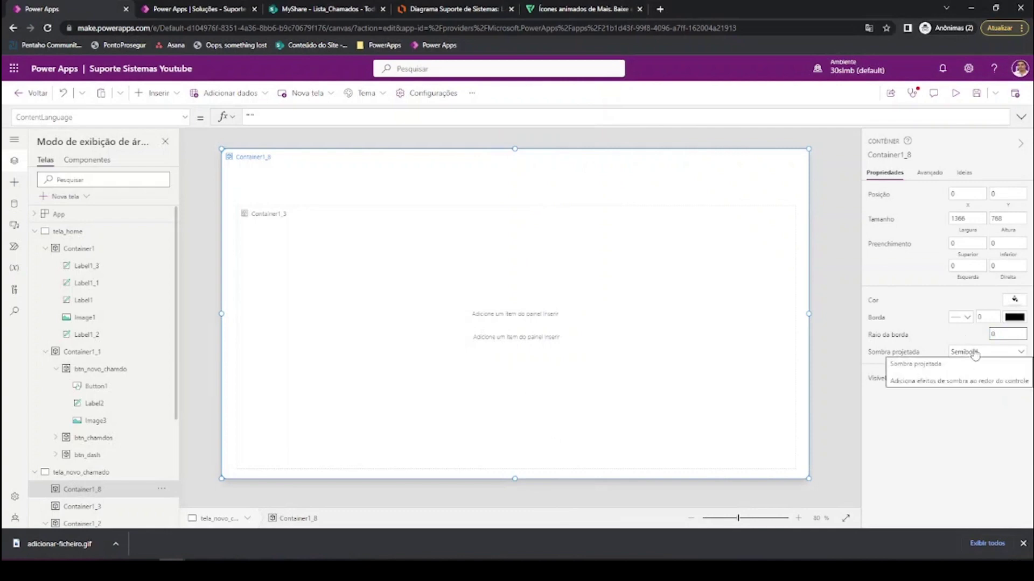
pyautogui.click(975, 353)
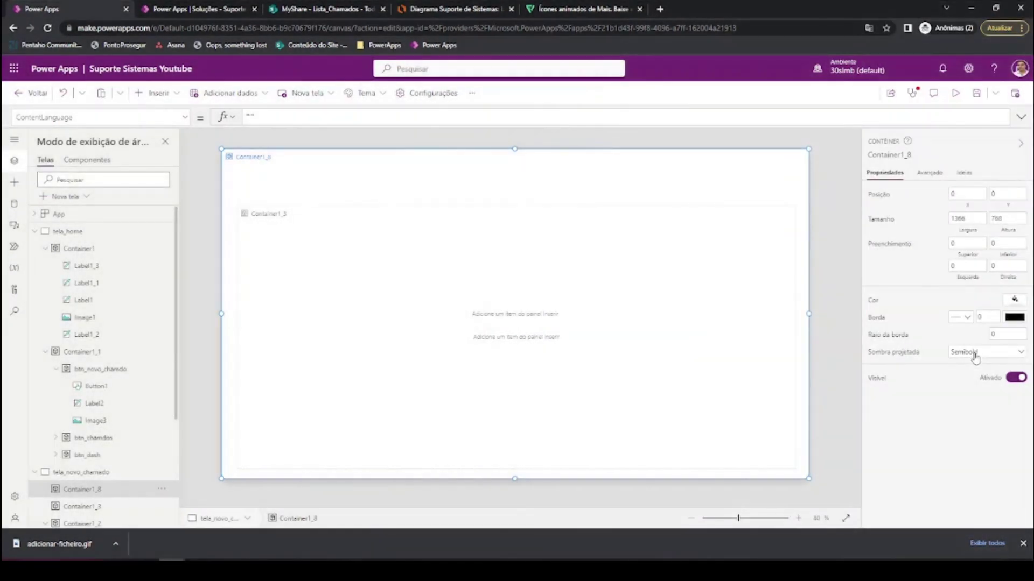
pyautogui.click(975, 352)
pyautogui.click(975, 366)
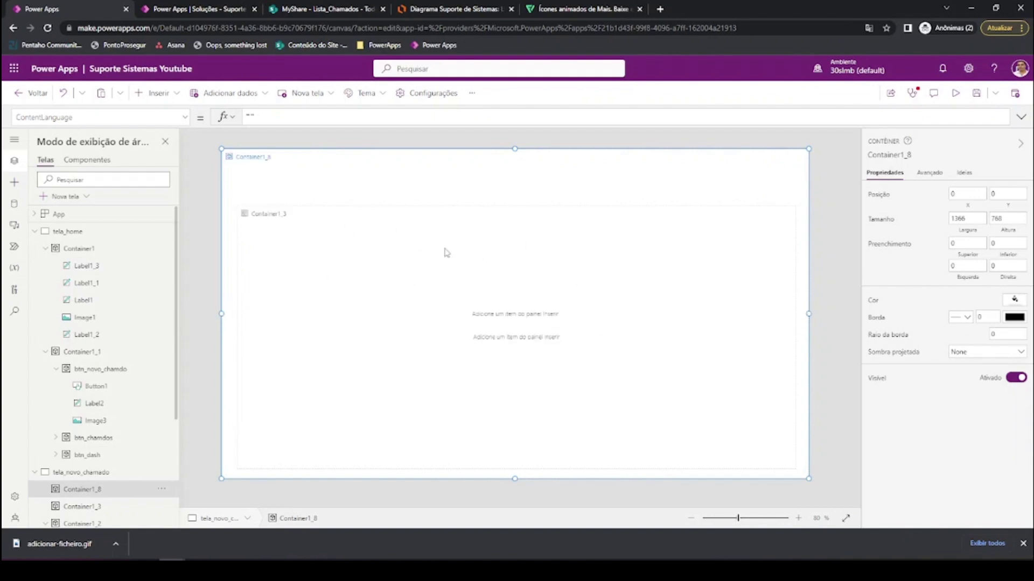
# - Paste a rounded container inside the full-screen container and size it to about 666 × 576 at X 340, Y 100
pyautogui.hotkey('ctrl', 'v')
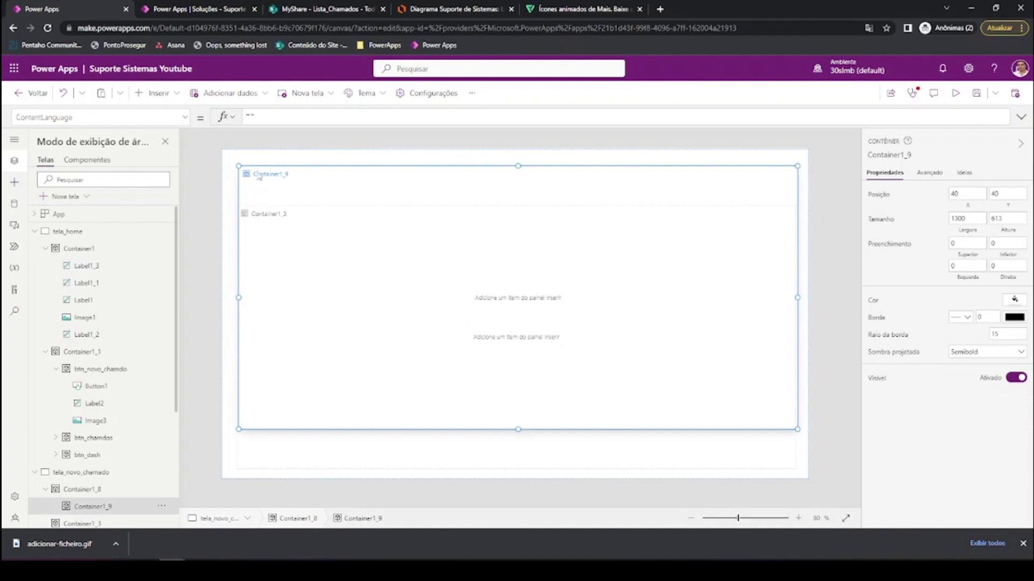
pyautogui.moveTo(238, 164); pyautogui.dragTo(524, 186)
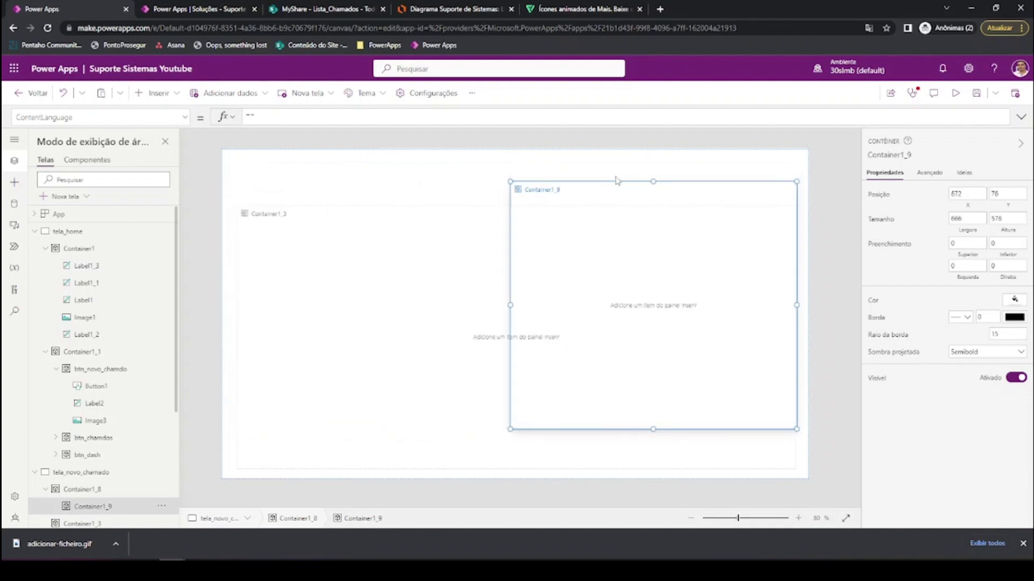
pyautogui.moveTo(615, 181); pyautogui.dragTo(477, 191)
# - Extend the inner container upward to about Y 72 and downward to a height of about 625
pyautogui.scroll(-3, 141, 365)
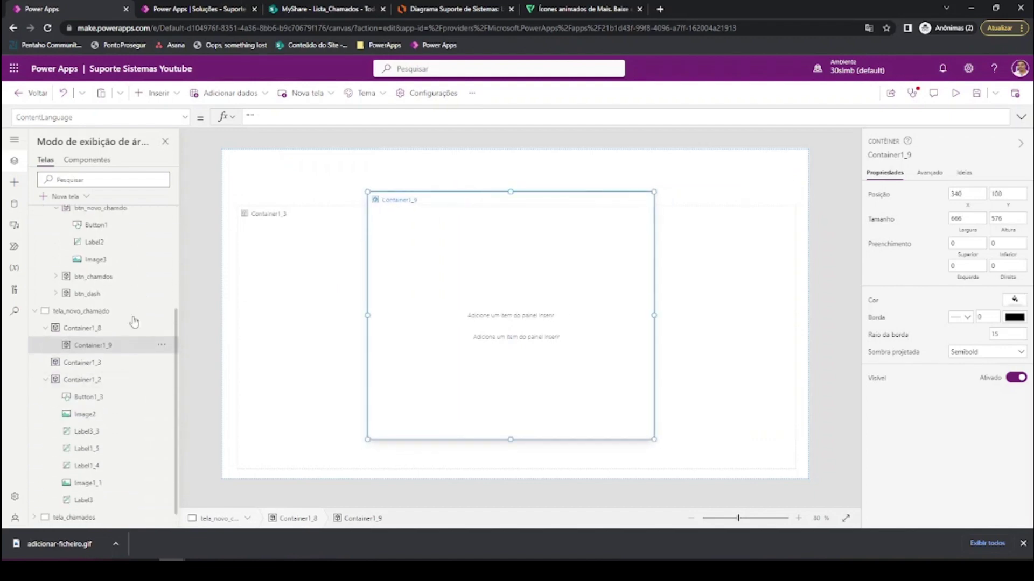
pyautogui.click(278, 372)
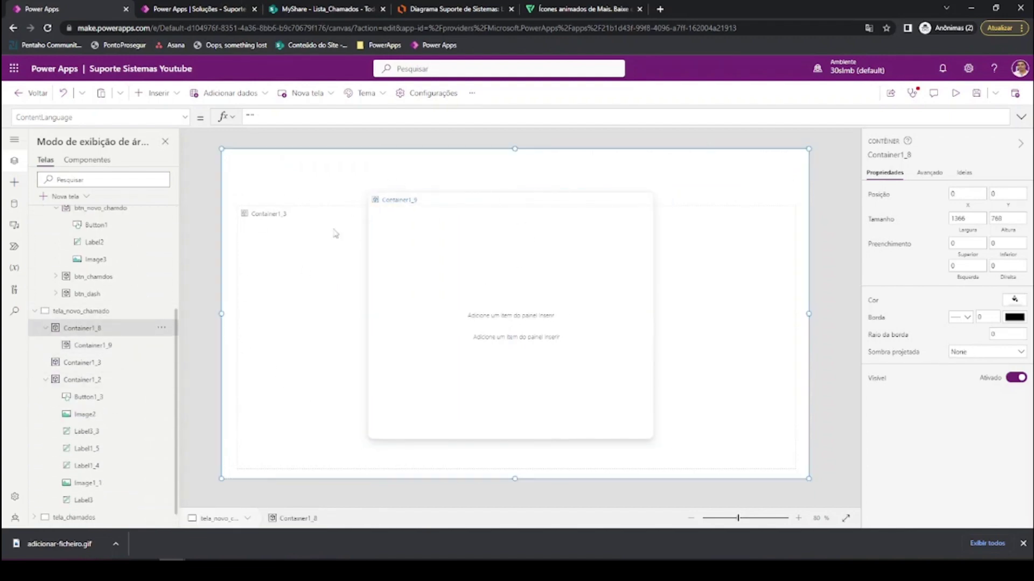
pyautogui.click(484, 240)
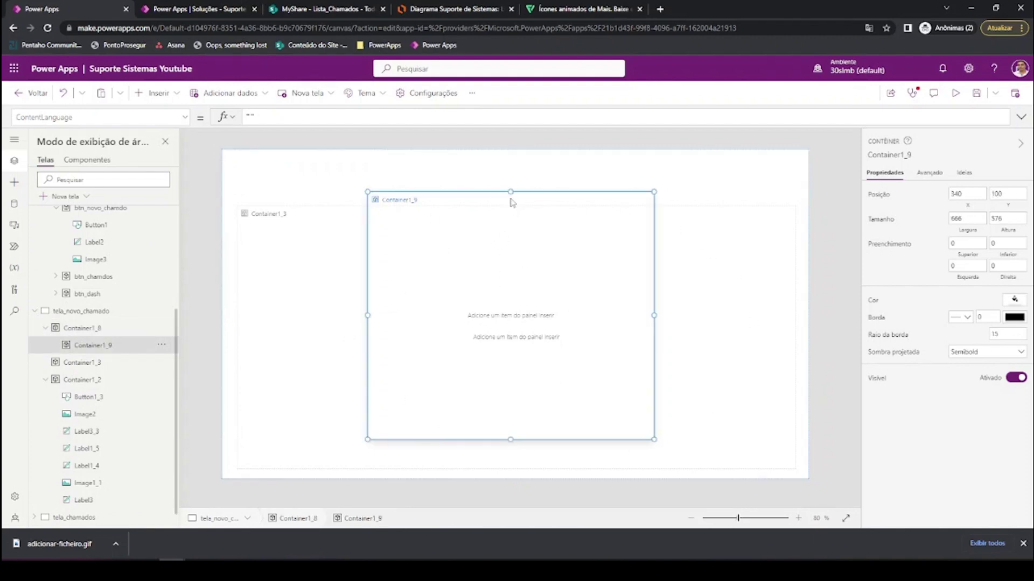
pyautogui.moveTo(511, 189); pyautogui.dragTo(511, 179)
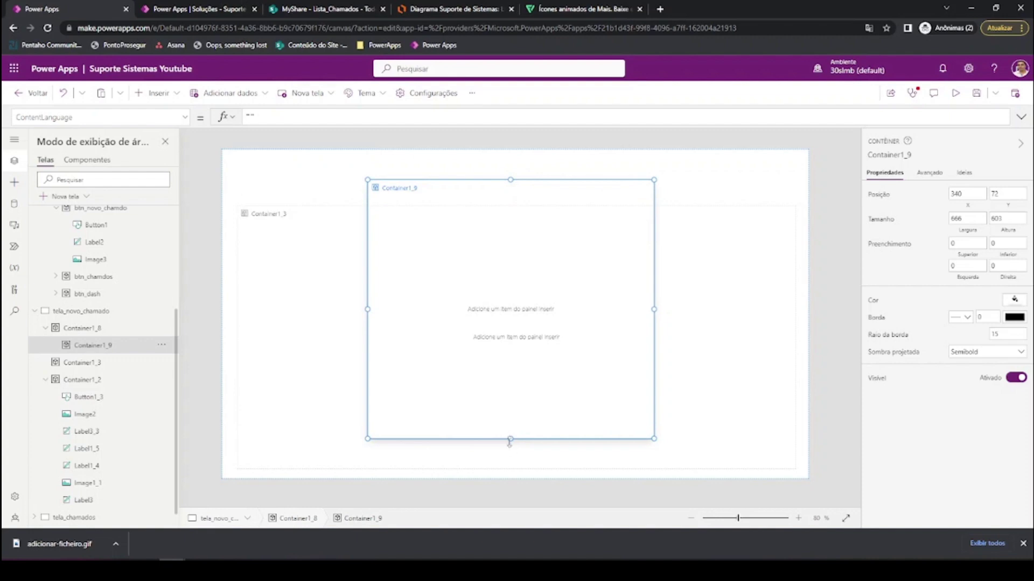
pyautogui.moveTo(510, 440); pyautogui.dragTo(510, 449)
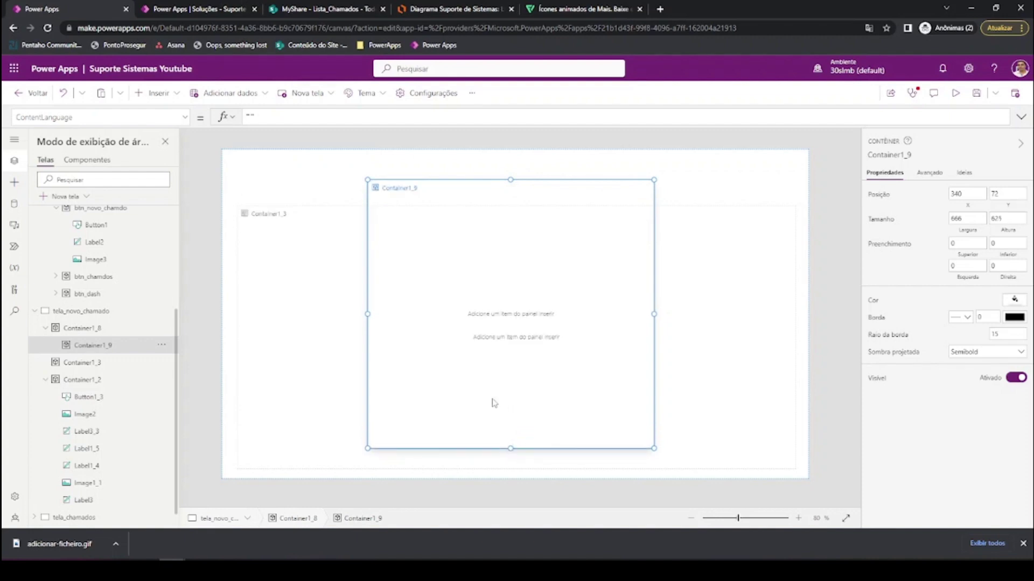
# - Give the full-screen container a white FFFFFF fill with opacity reduced to about 83, and preview the resulting screen
pyautogui.click(731, 363)
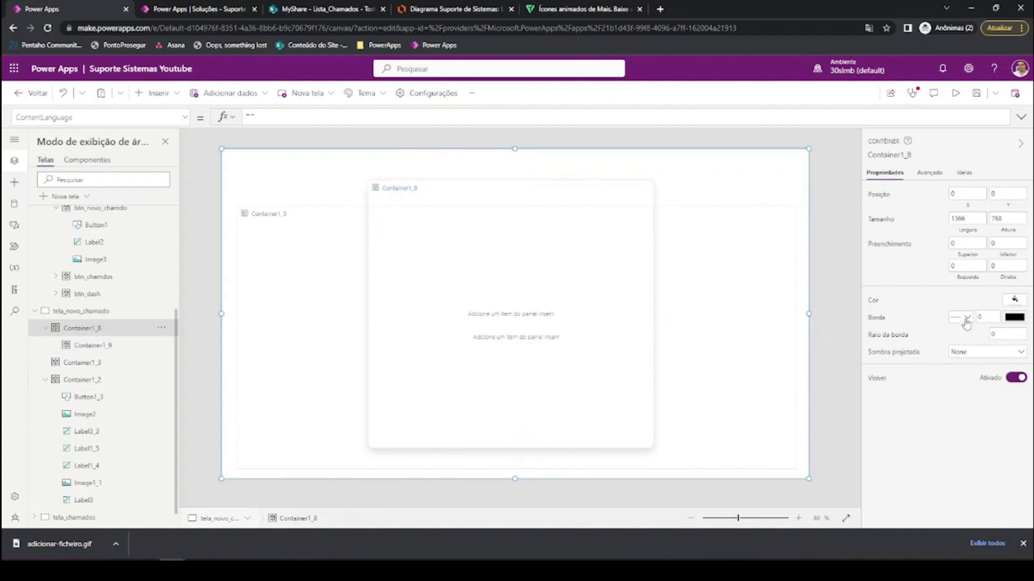
pyautogui.click(1015, 318)
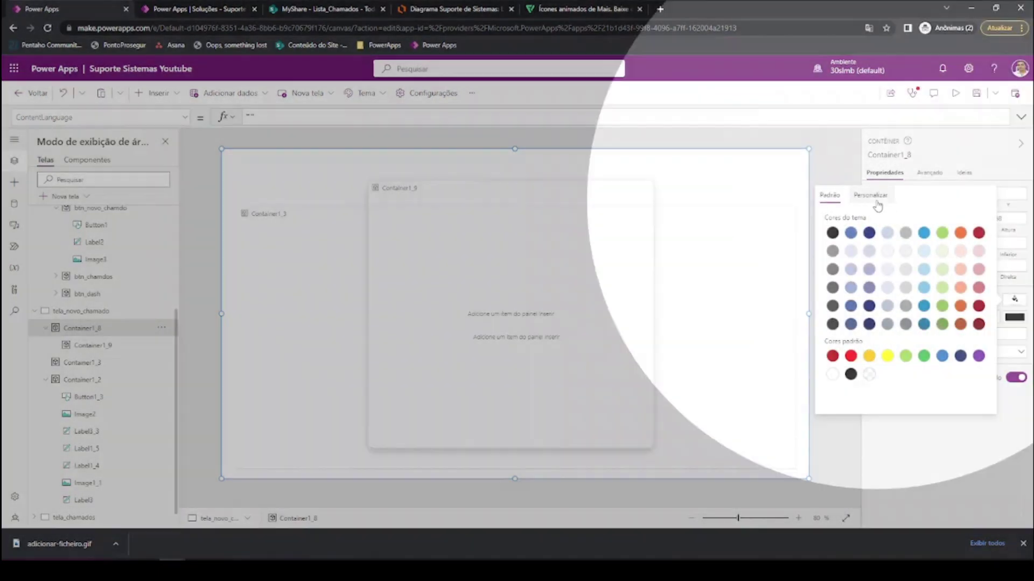
pyautogui.click(863, 198)
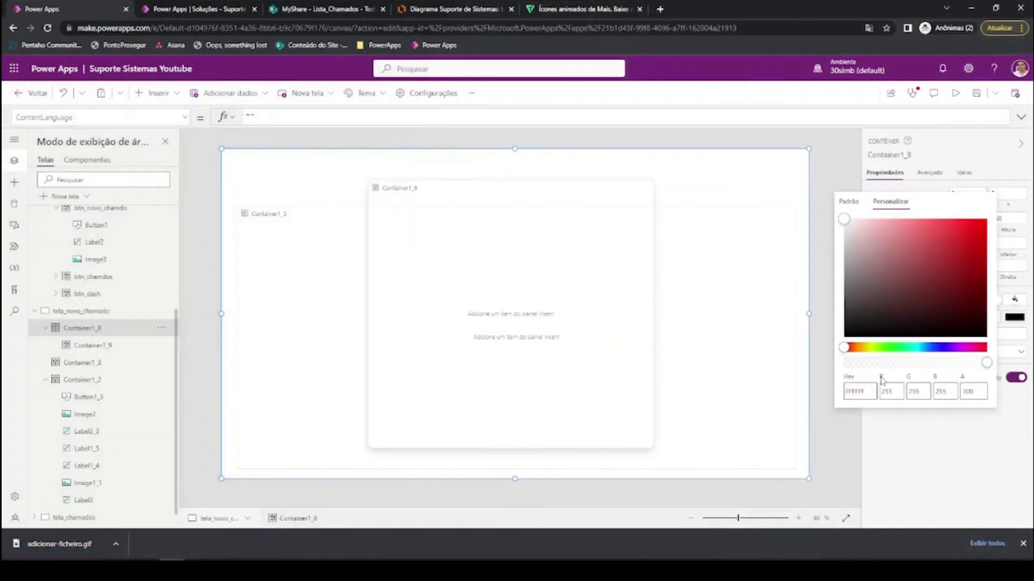
pyautogui.click(946, 363)
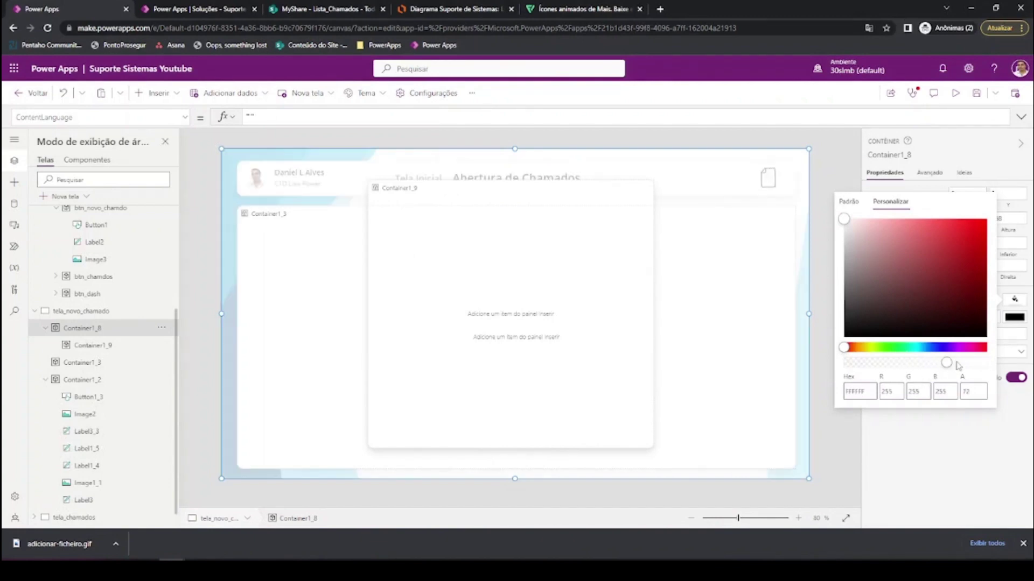
pyautogui.click(942, 363)
pyautogui.moveTo(942, 368); pyautogui.dragTo(965, 369)
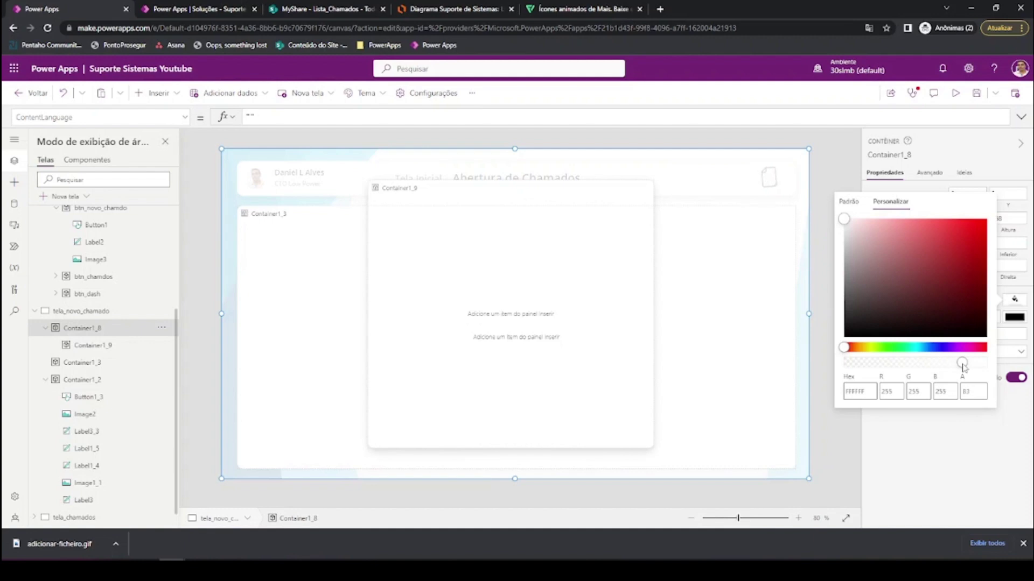
pyautogui.click(955, 93)
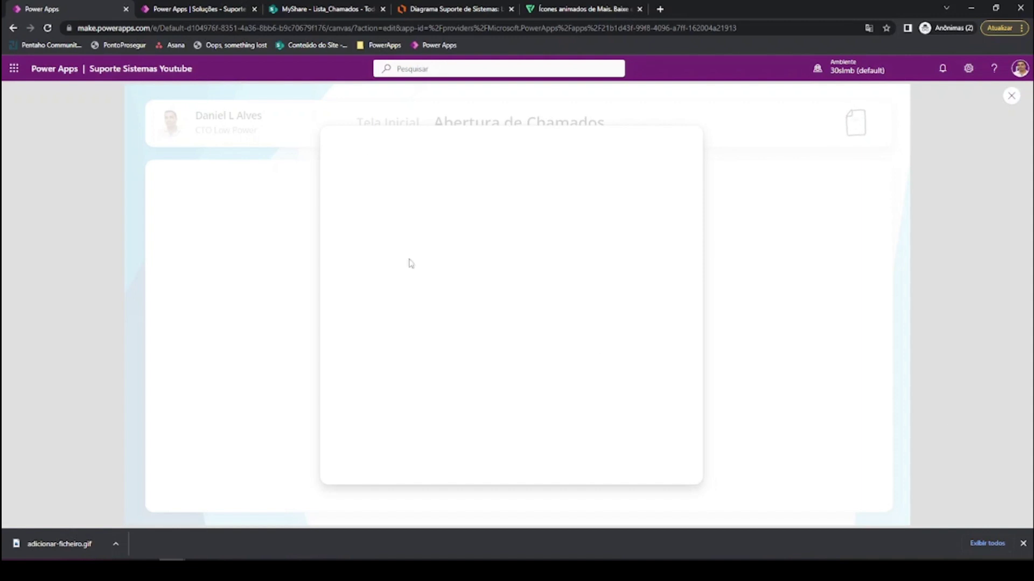
pyautogui.click(1011, 96)
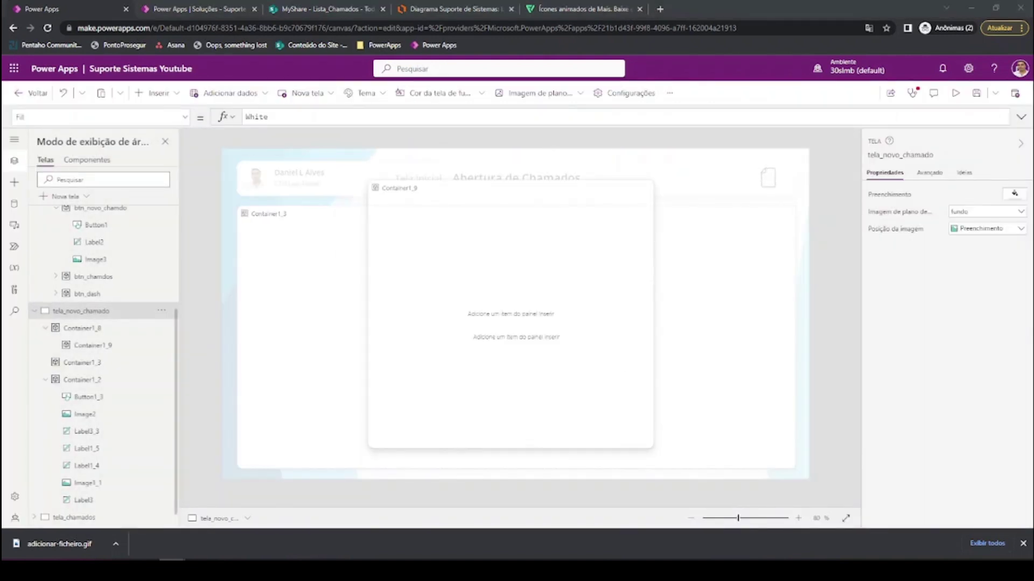
# - Insert a horizontal line into the inner container, widen it to 666 and place it at X 0, Y 52
pyautogui.click(541, 282)
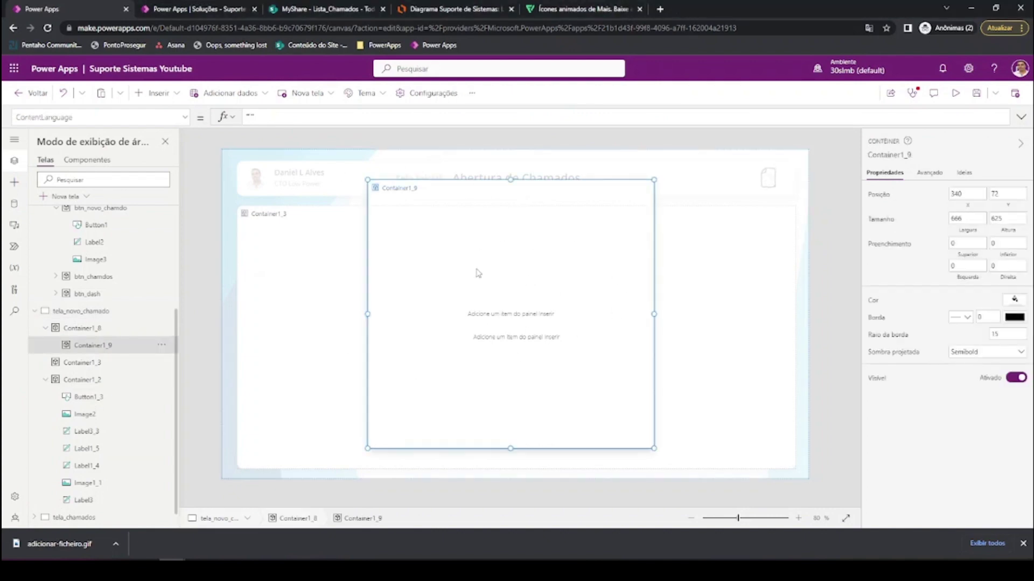
pyautogui.click(156, 94)
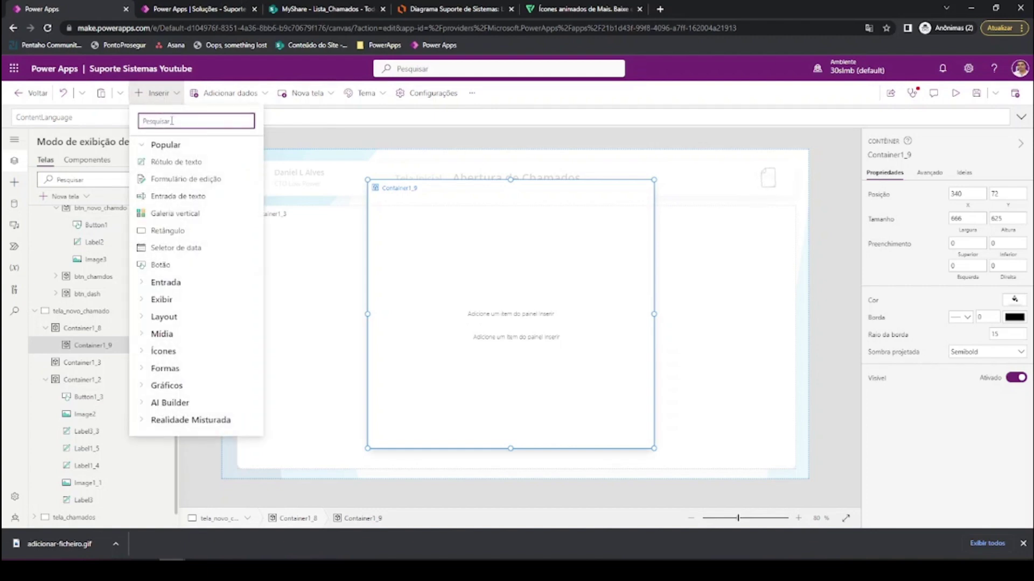
pyautogui.write('linh')
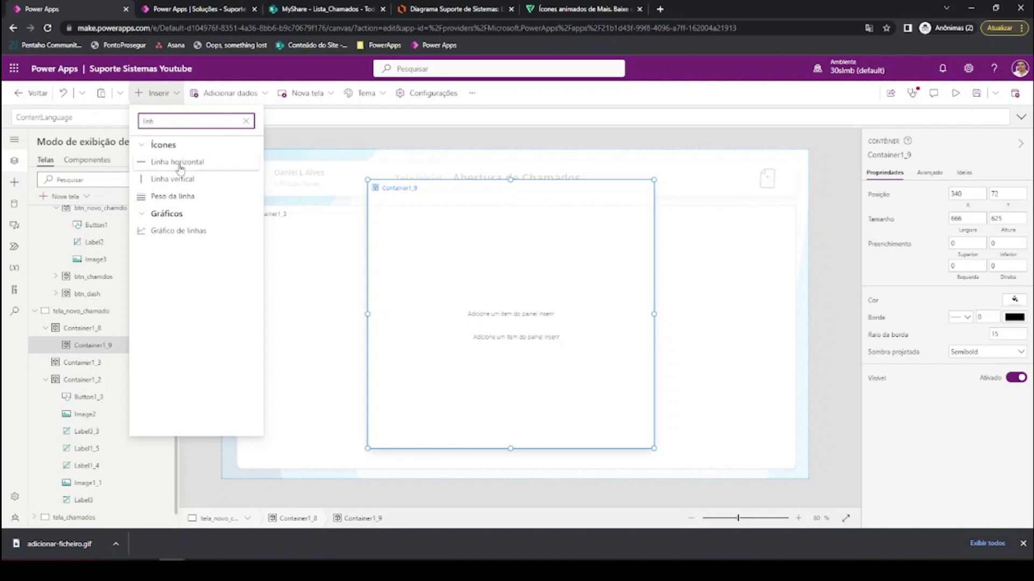
pyautogui.click(181, 168)
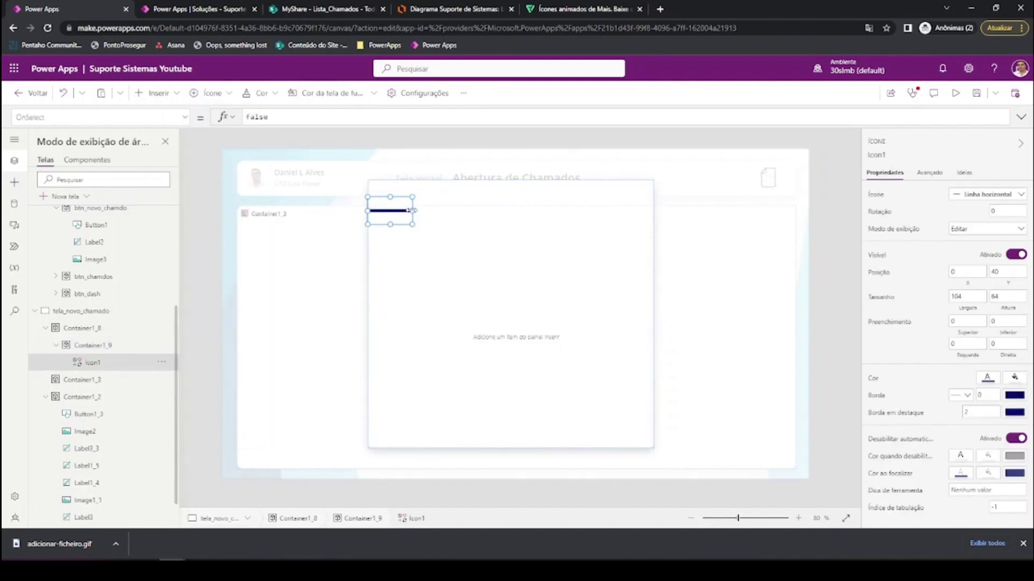
pyautogui.moveTo(412, 210); pyautogui.dragTo(755, 230)
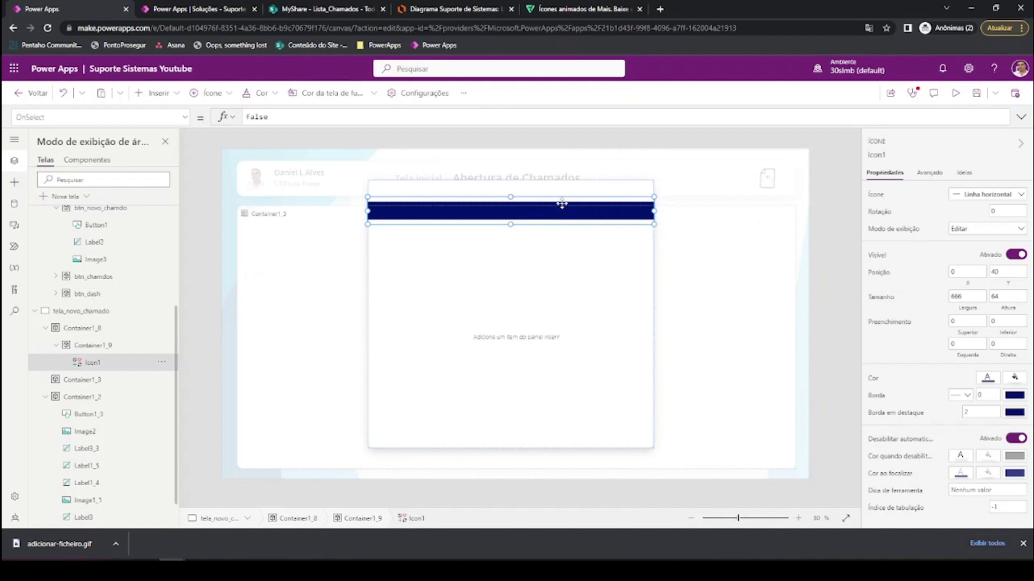
pyautogui.moveTo(560, 208); pyautogui.dragTo(559, 208)
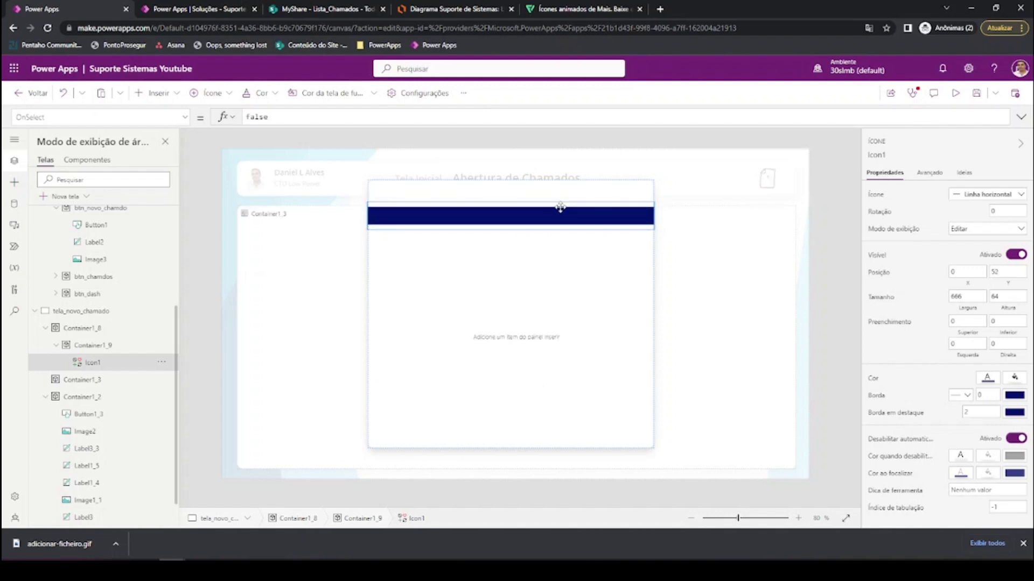
# - Change the horizontal line's color to the standard medium blue
pyautogui.click(997, 380)
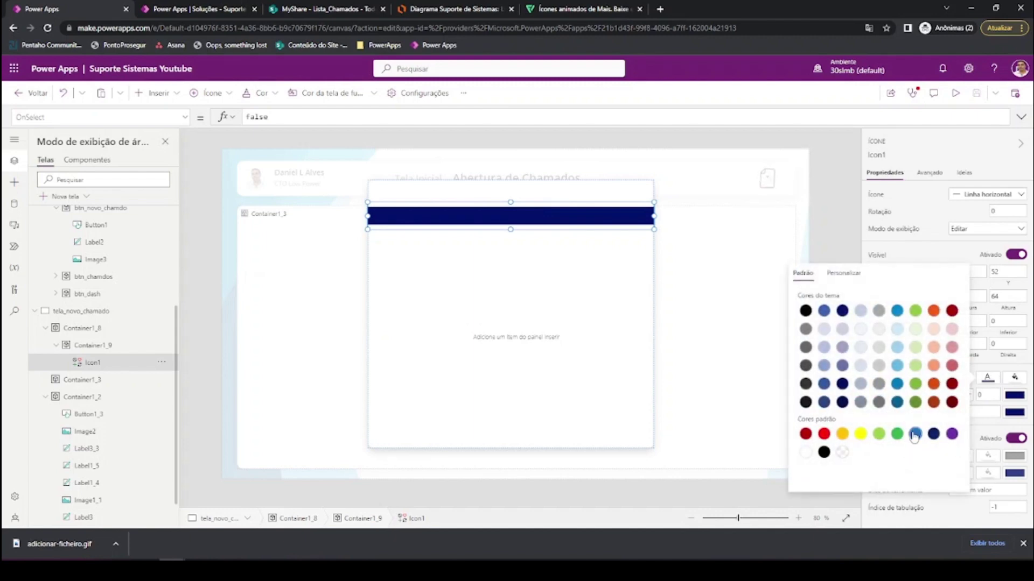
pyautogui.click(915, 434)
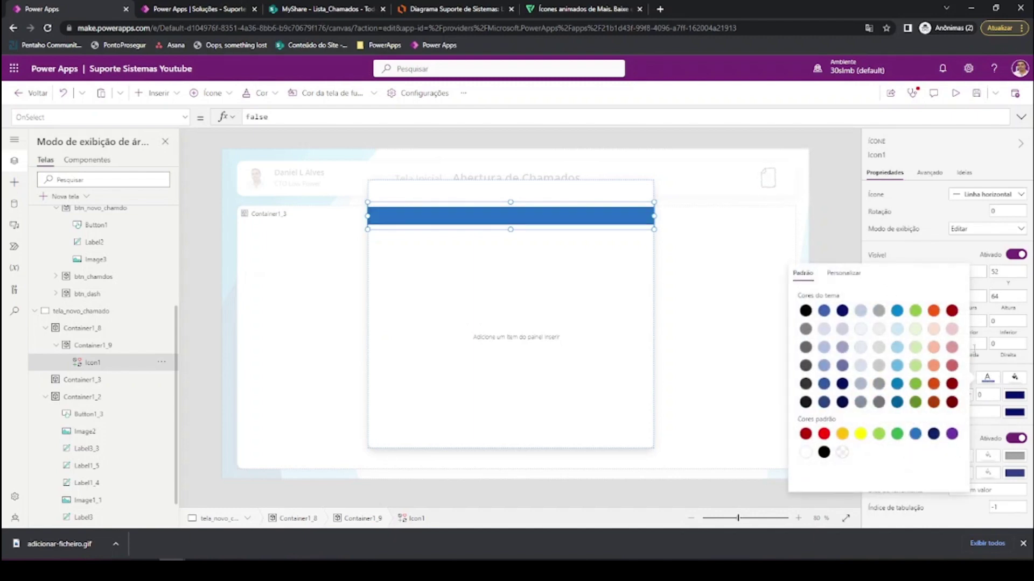
pyautogui.click(1026, 364)
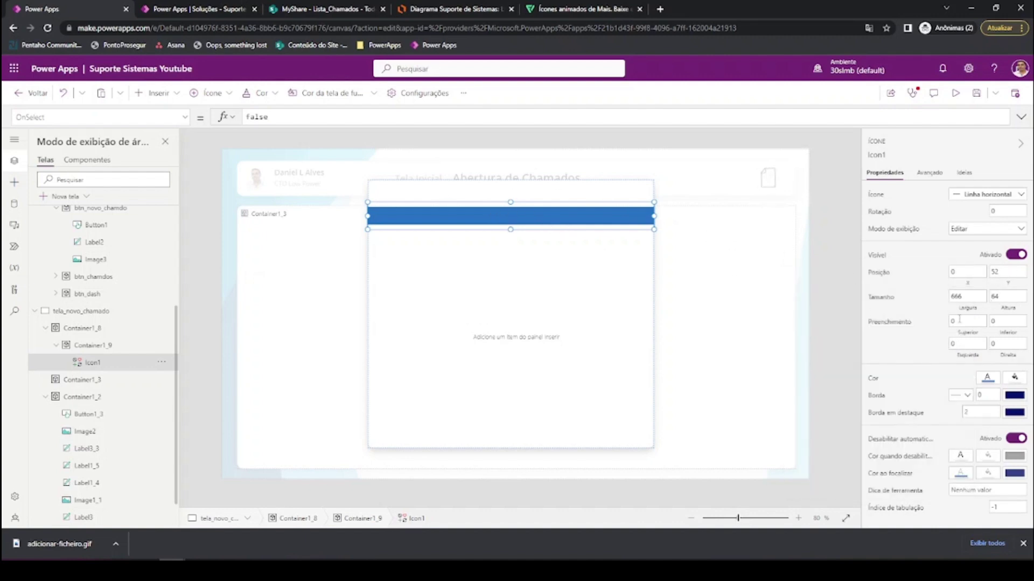
# - Set the horizontal line's height to 1 and move it down to about Y 92
pyautogui.click(1006, 297)
pyautogui.write('1')
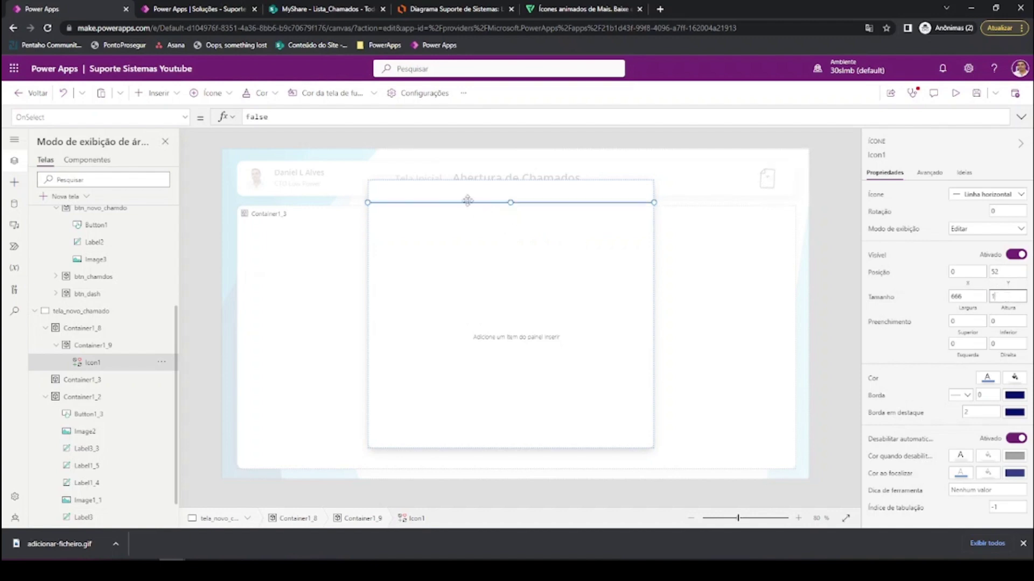
pyautogui.moveTo(466, 202); pyautogui.dragTo(464, 220)
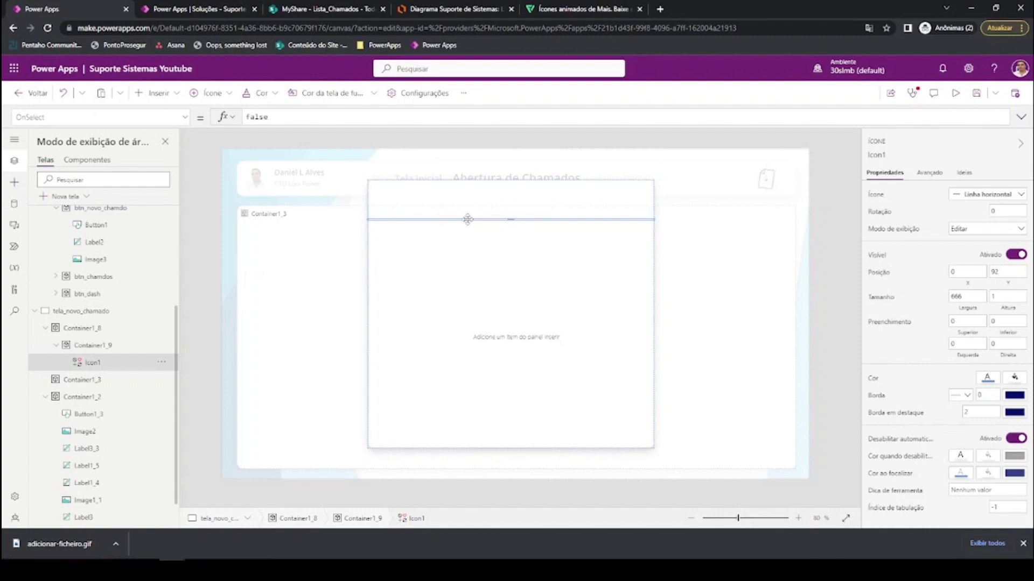
# - Make the horizontal line's color transparent and set its fill to the theme blue RGBA(50, 86, 160, 1)
pyautogui.click(987, 380)
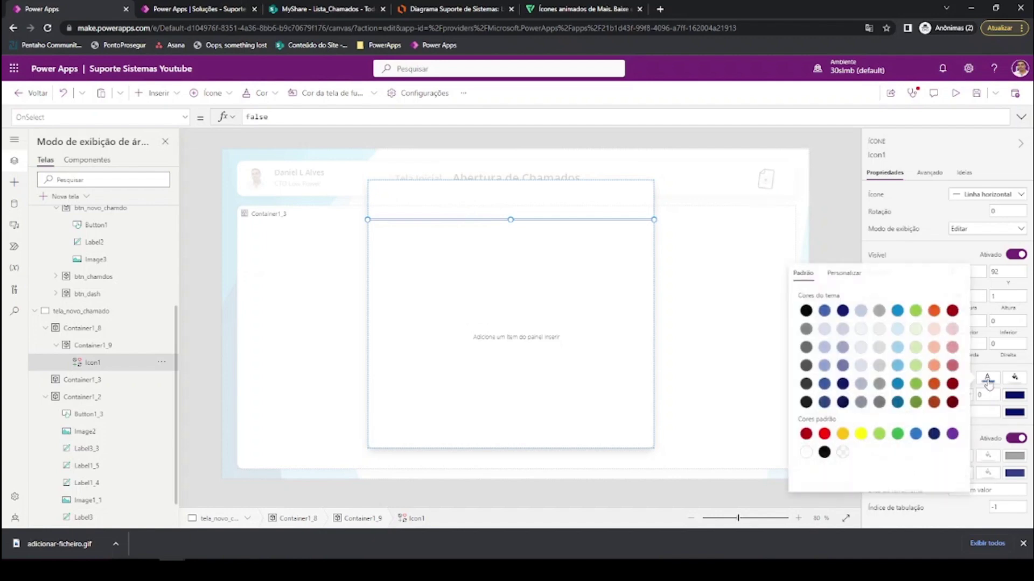
pyautogui.click(843, 453)
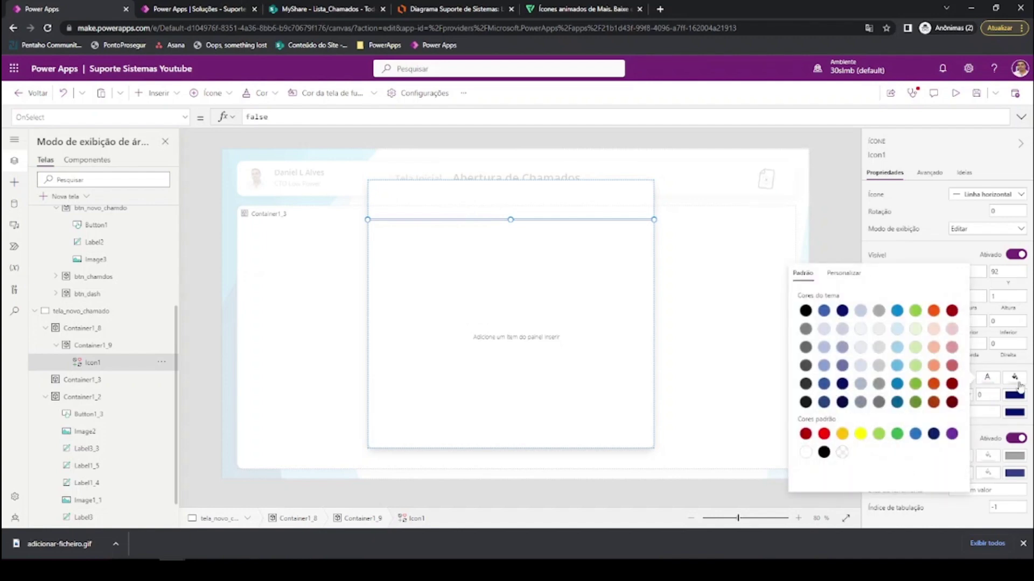
pyautogui.click(1016, 378)
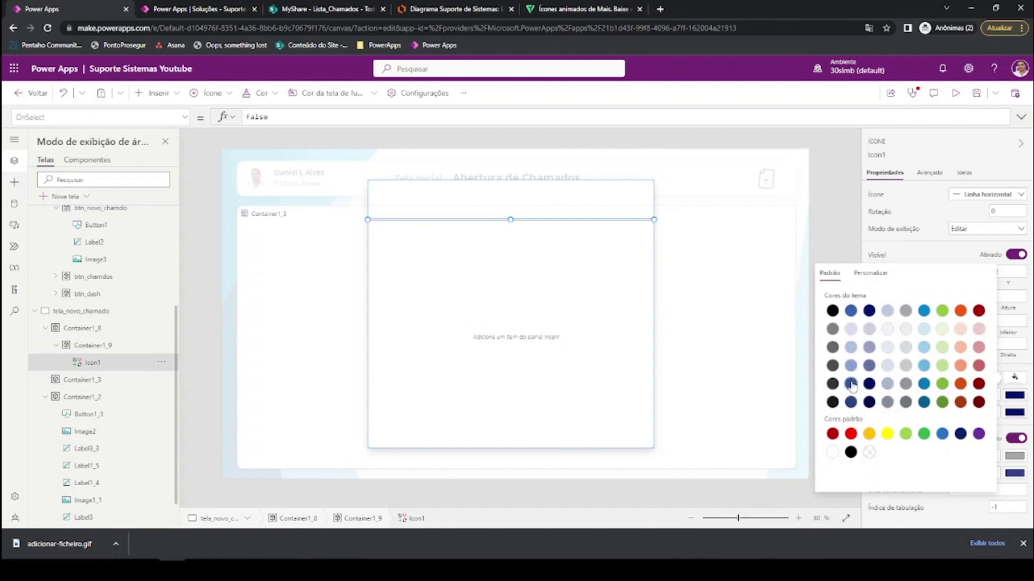
pyautogui.click(851, 384)
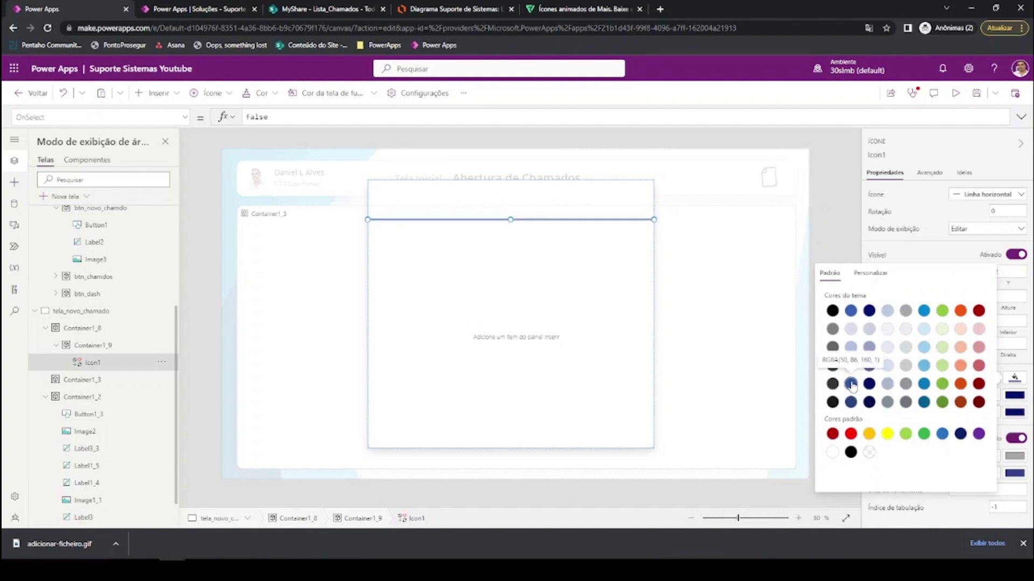
pyautogui.click(567, 278)
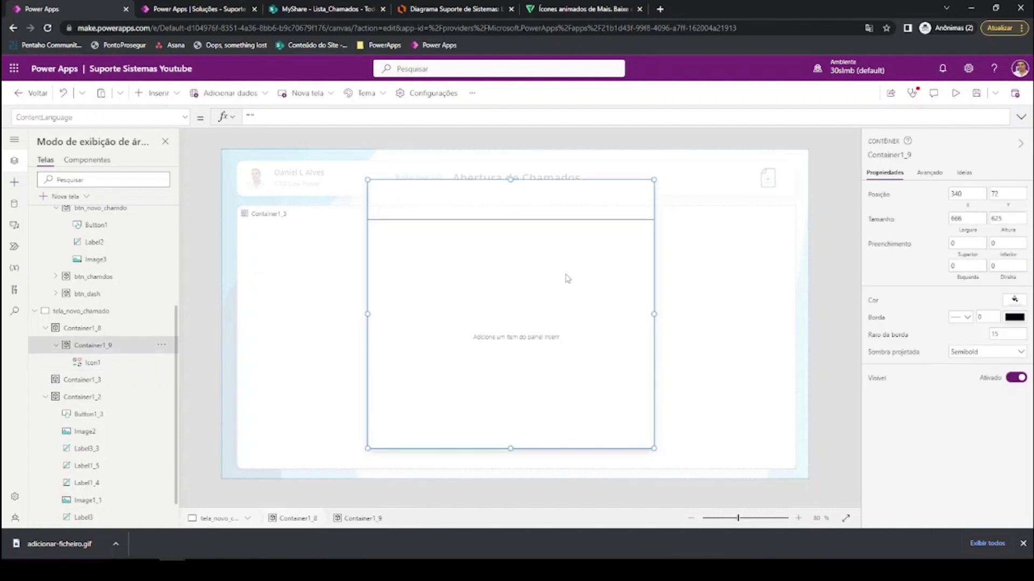
# - Set the horizontal line's height to 2 and deselect it to check its look
pyautogui.click(526, 221)
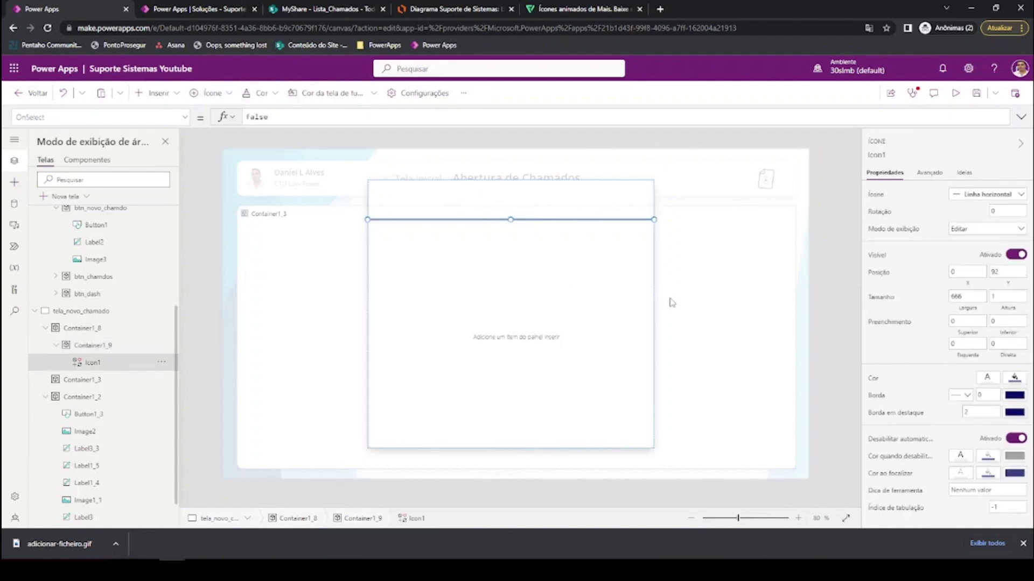
pyautogui.click(1001, 296)
pyautogui.write('2')
pyautogui.press('Return')
pyautogui.click(592, 307)
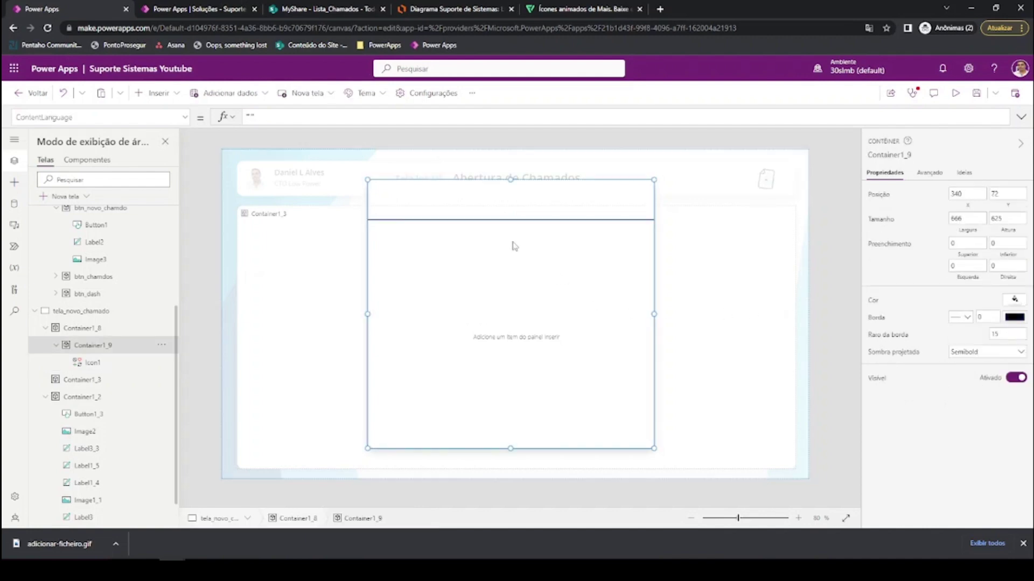
pyautogui.click(324, 285)
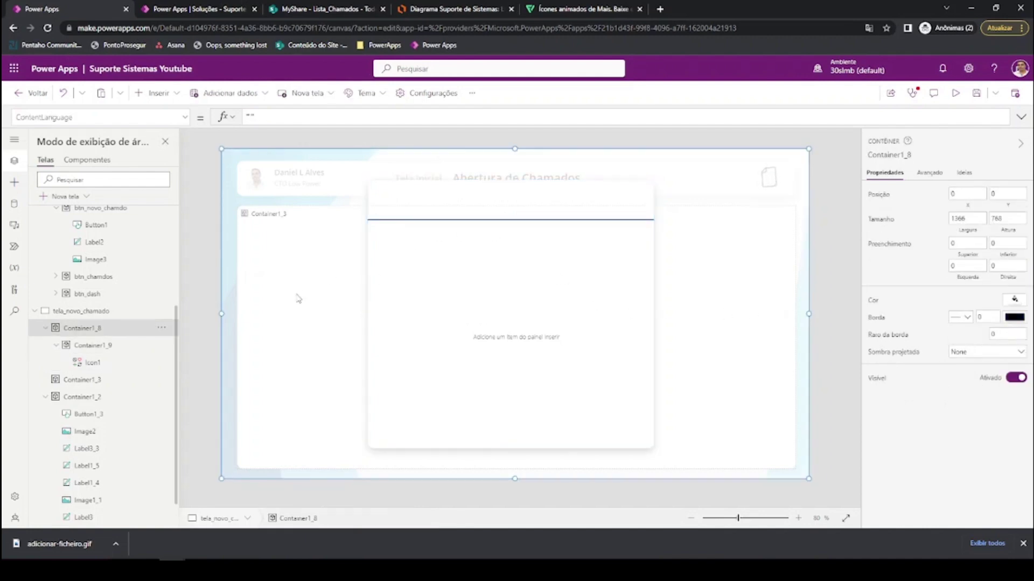
# - Insert a text label in the inner container and stretch it over the header area, about 666 × 94 at X 0, Y 0
pyautogui.click(487, 208)
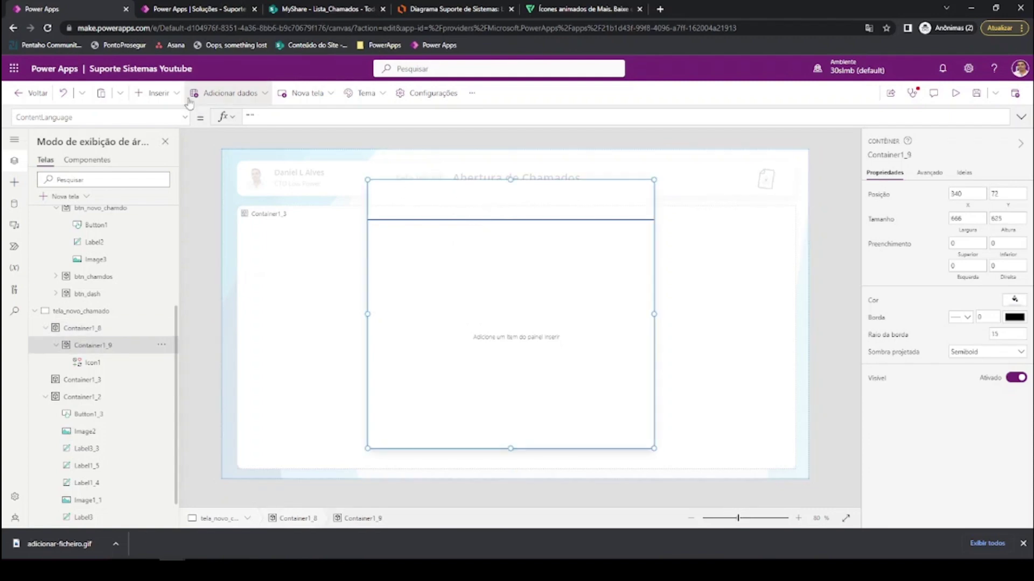
pyautogui.click(156, 94)
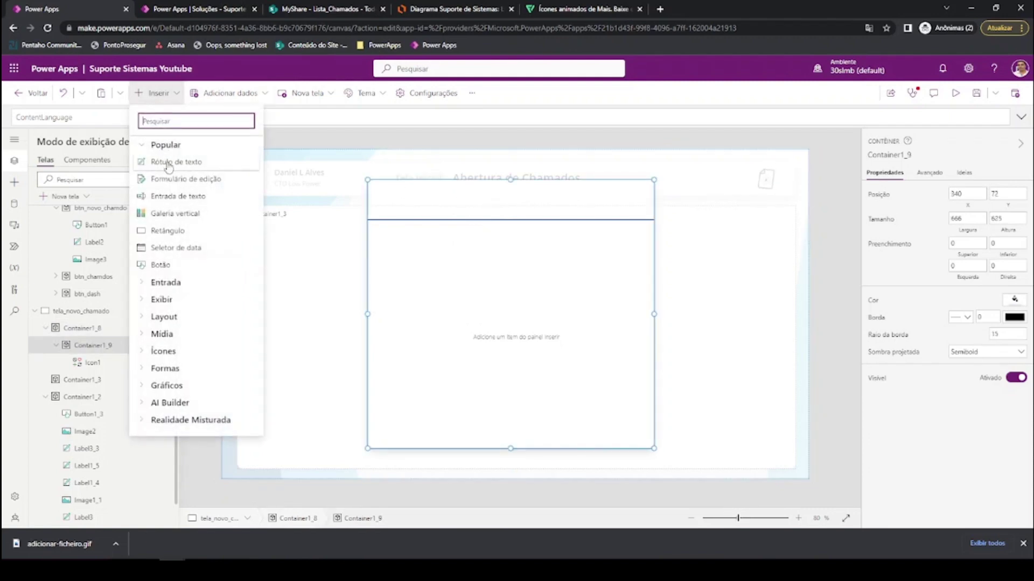
pyautogui.click(166, 162)
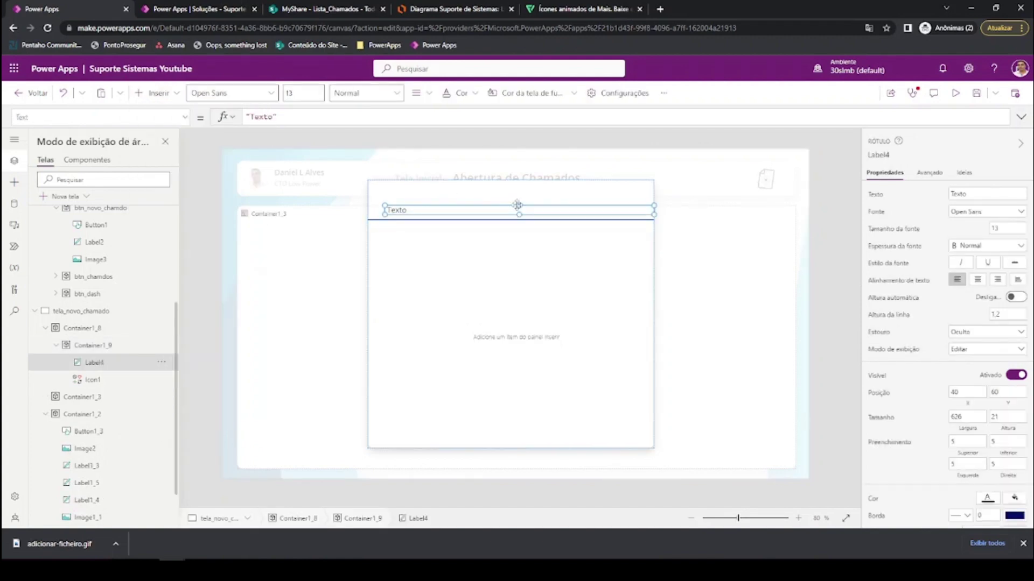
pyautogui.moveTo(519, 206)
pyautogui.mouseDown()
pyautogui.moveTo(511, 181)
pyautogui.moveTo(519, 220)
pyautogui.mouseUp()
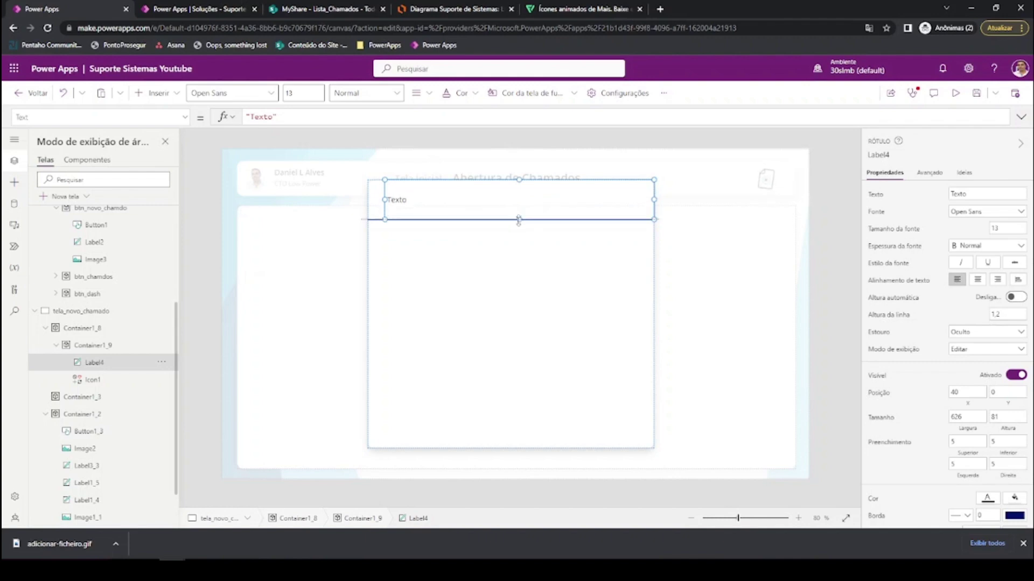
pyautogui.moveTo(380, 200); pyautogui.dragTo(368, 200)
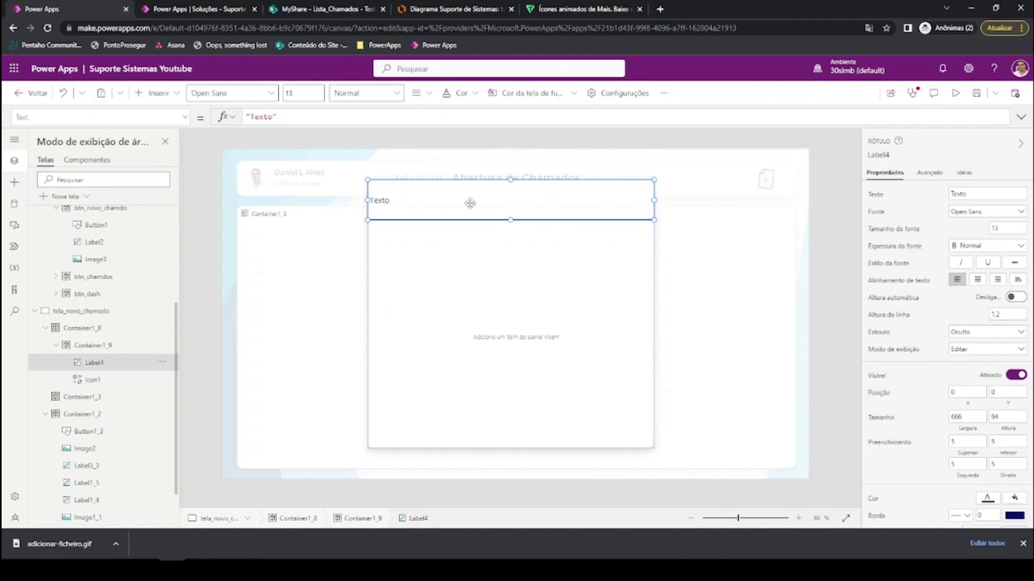
# - Set the header label's text to "Novo Chamado"
pyautogui.doubleClick(262, 117)
pyautogui.write('Nov')
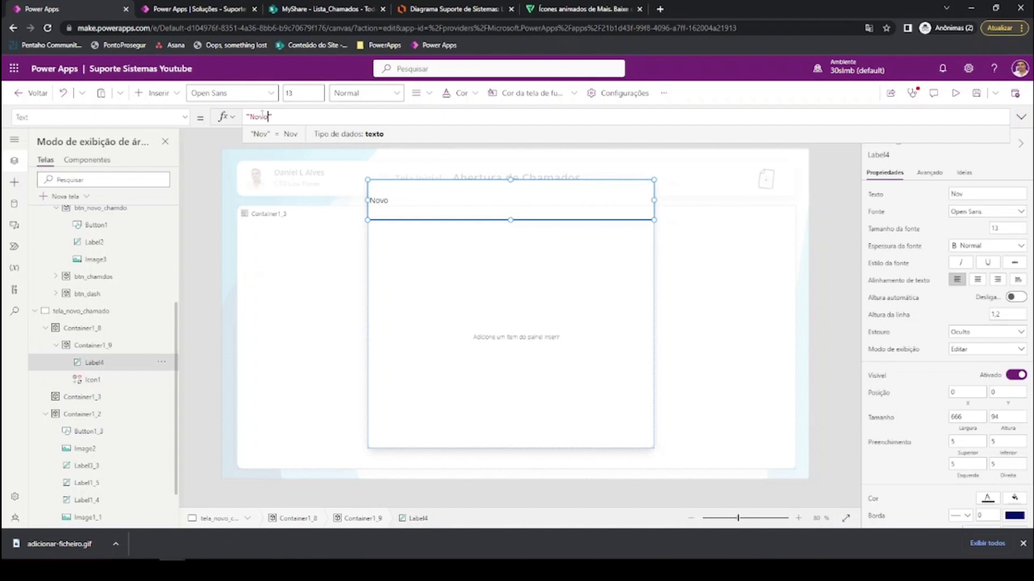
pyautogui.write('o Chamado')
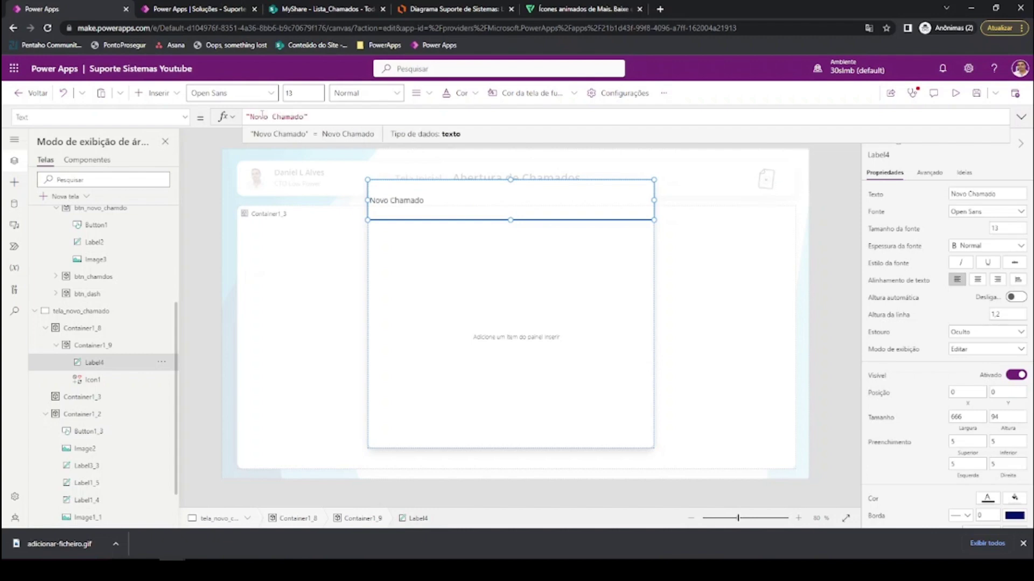
# - Make the "Novo Chamado" header label semibold (Seminegrito) and centered, with font size 18
pyautogui.click(971, 247)
pyautogui.click(975, 272)
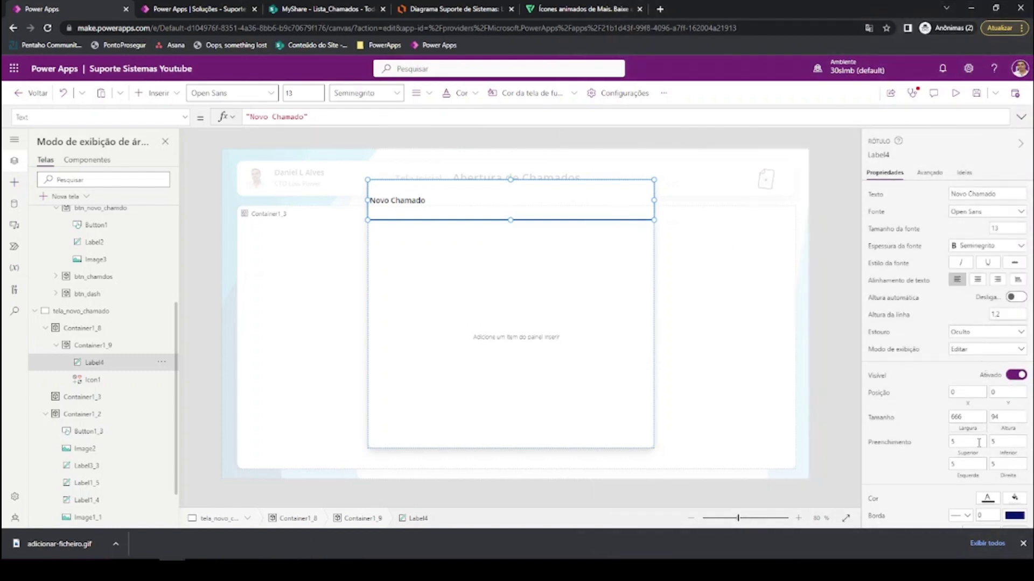
pyautogui.click(977, 279)
pyautogui.click(994, 229)
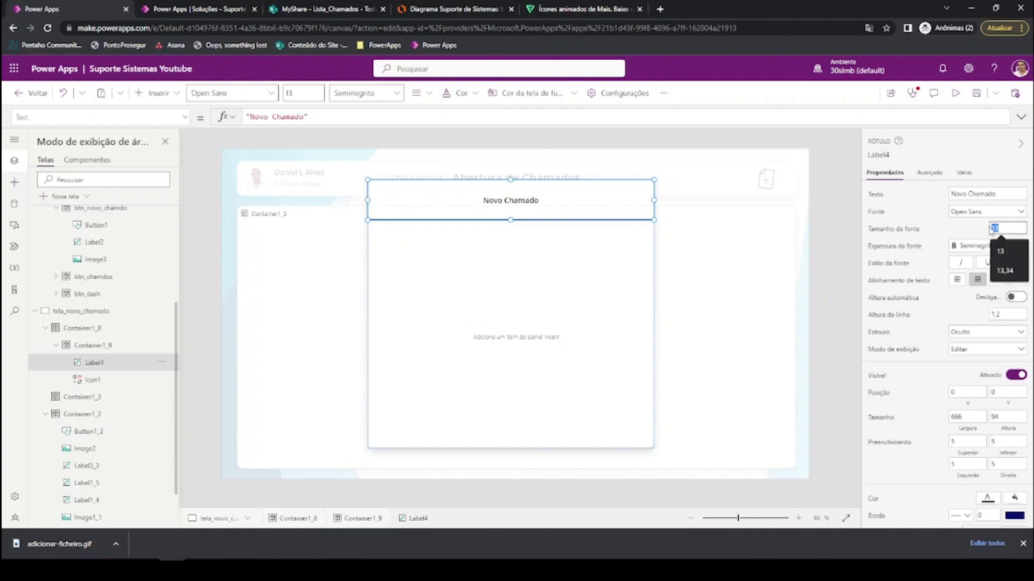
pyautogui.write('18')
pyautogui.press('Return')
pyautogui.click(527, 274)
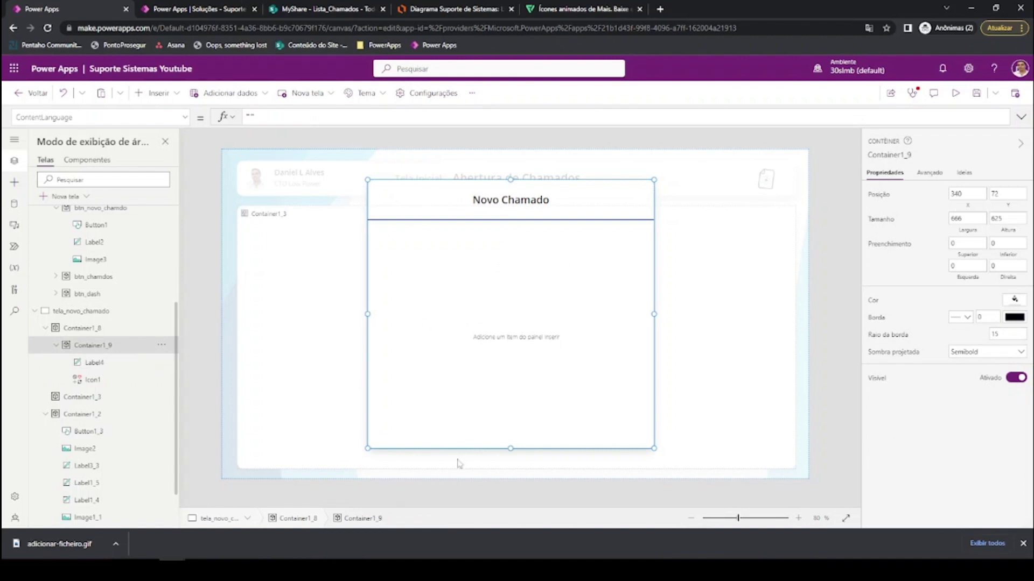
pyautogui.click(410, 483)
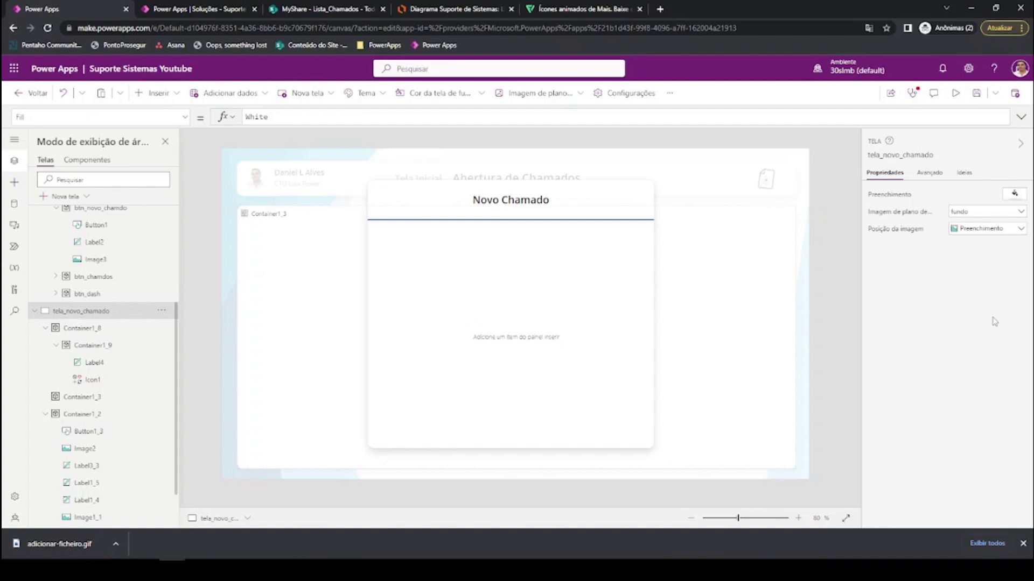
# - Insert a text label in the pop-up container and place it below the header line at about X 32, Y 116
pyautogui.click(420, 242)
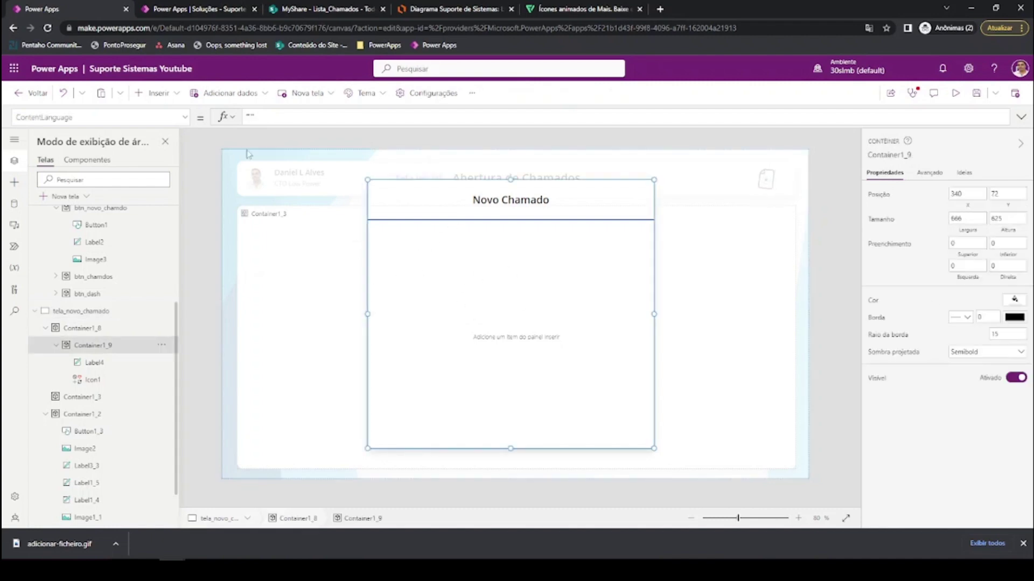
pyautogui.click(155, 93)
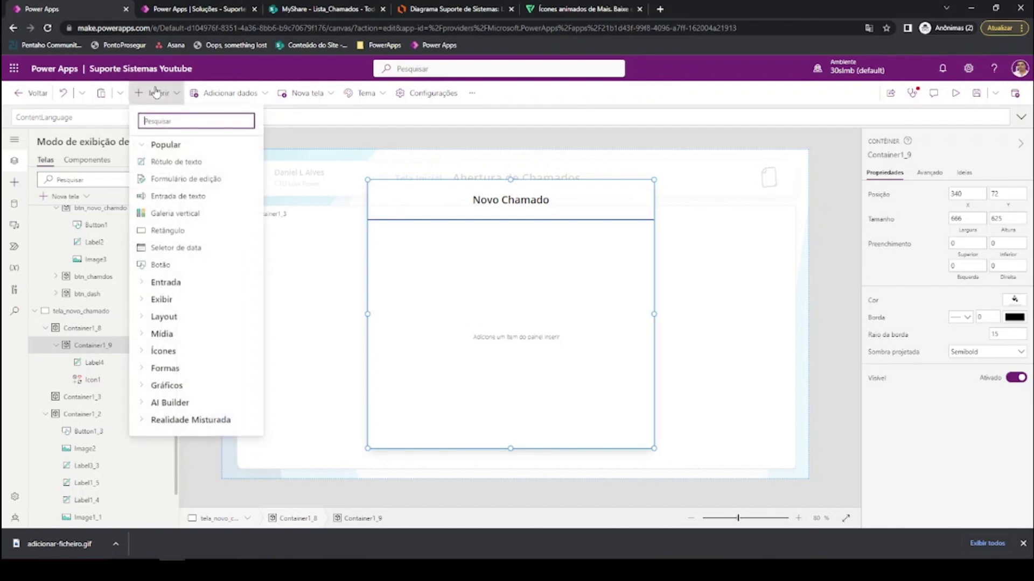
pyautogui.click(169, 164)
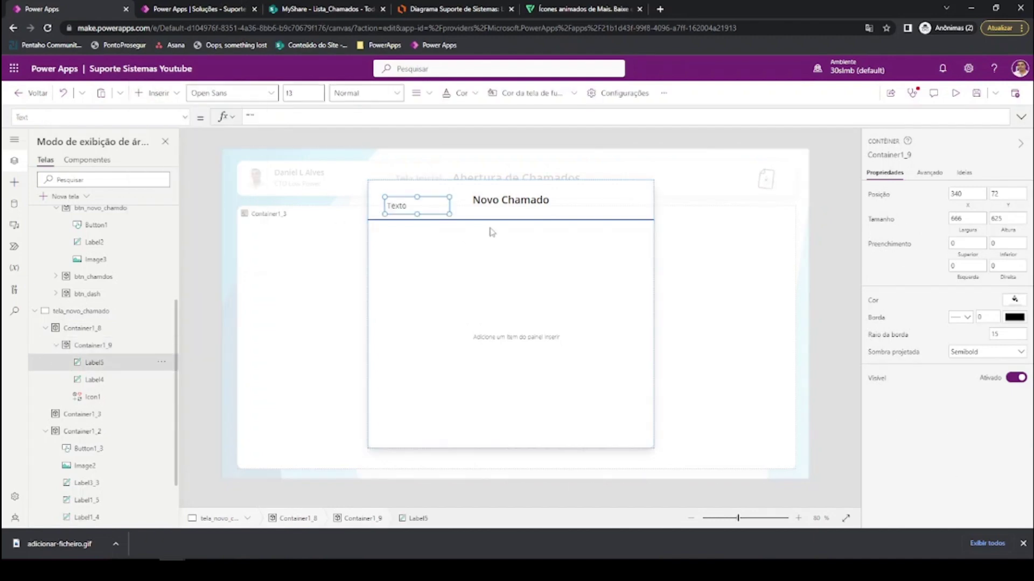
pyautogui.moveTo(424, 211); pyautogui.dragTo(420, 242)
# - Set the new label's text to "Título do chamado:" and resize it to about 222 × 32
pyautogui.doubleClick(264, 116)
pyautogui.write('T')
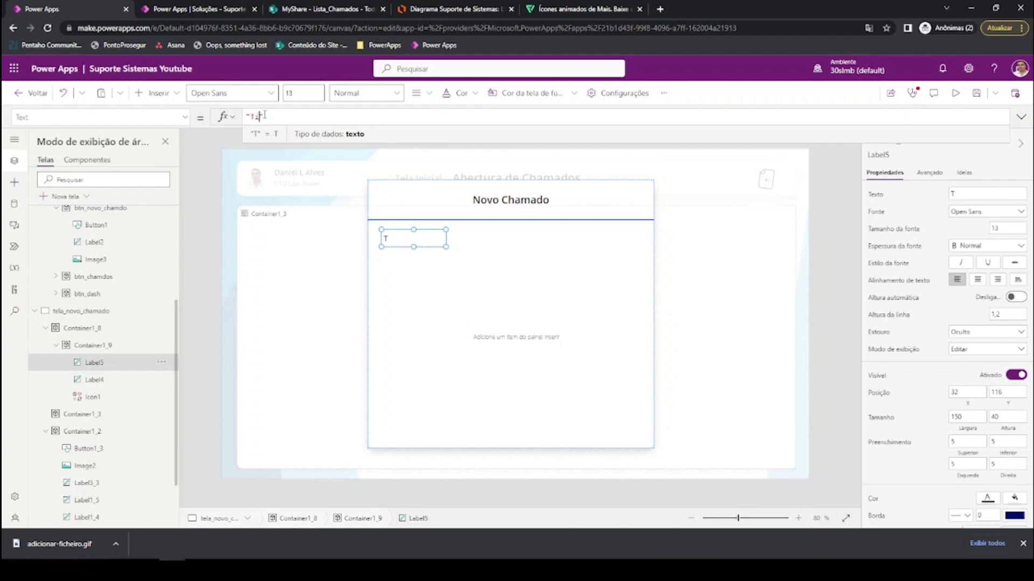
pyautogui.write('ítulo do c')
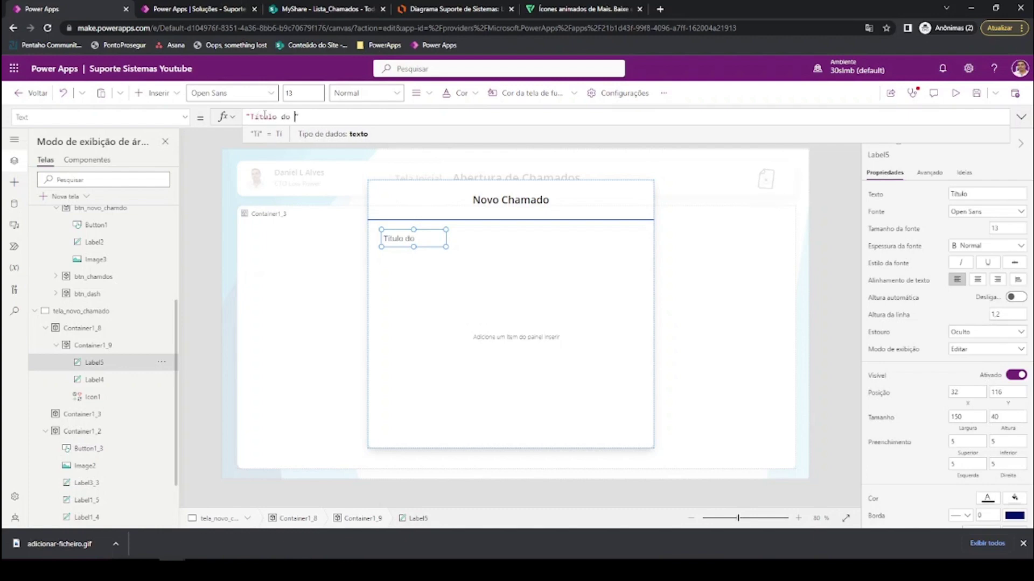
pyautogui.write('hamado?')
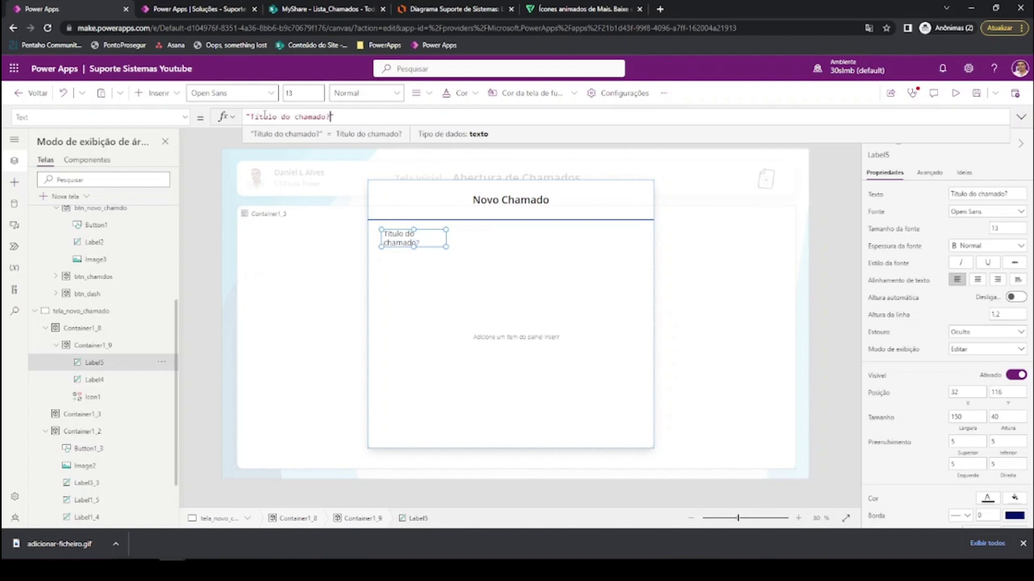
pyautogui.press('BackSpace')
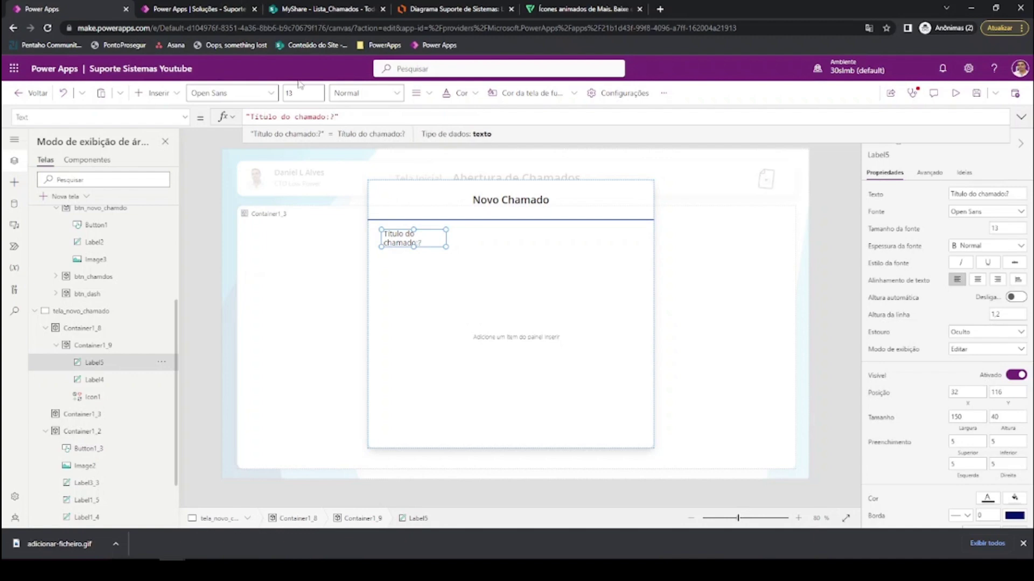
pyautogui.moveTo(446, 247); pyautogui.dragTo(478, 243)
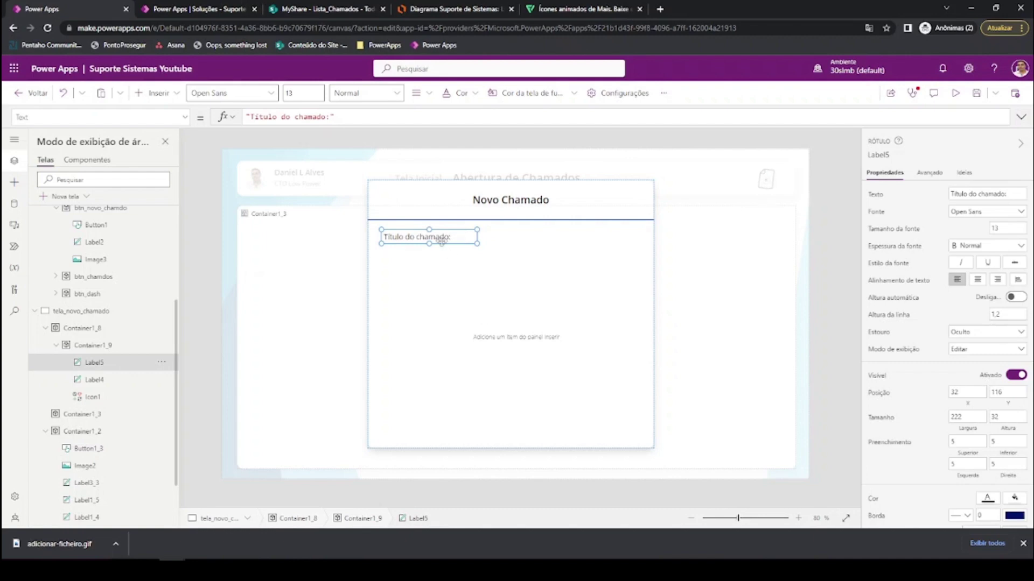
# - Duplicate the "Título do chamado:" label twice and place the copies below it at about Y 218 and Y 333
pyautogui.hotkey('ctrl', 'v')
pyautogui.moveTo(424, 205); pyautogui.dragTo(420, 272)
pyautogui.moveTo(421, 277); pyautogui.dragTo(422, 284)
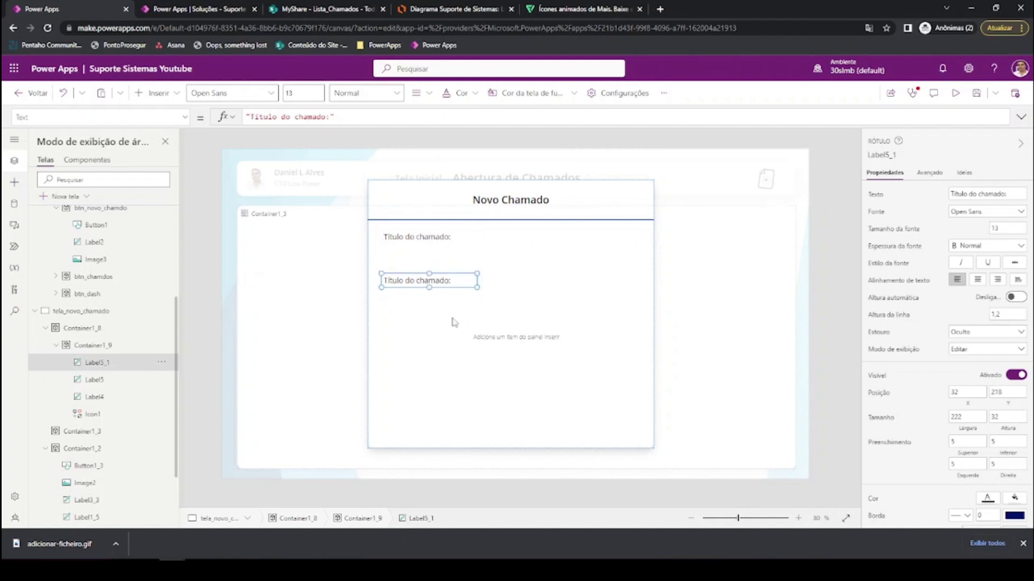
pyautogui.hotkey('ctrl', 'c')
pyautogui.hotkey('ctrl', 'v')
pyautogui.moveTo(412, 213); pyautogui.dragTo(415, 328)
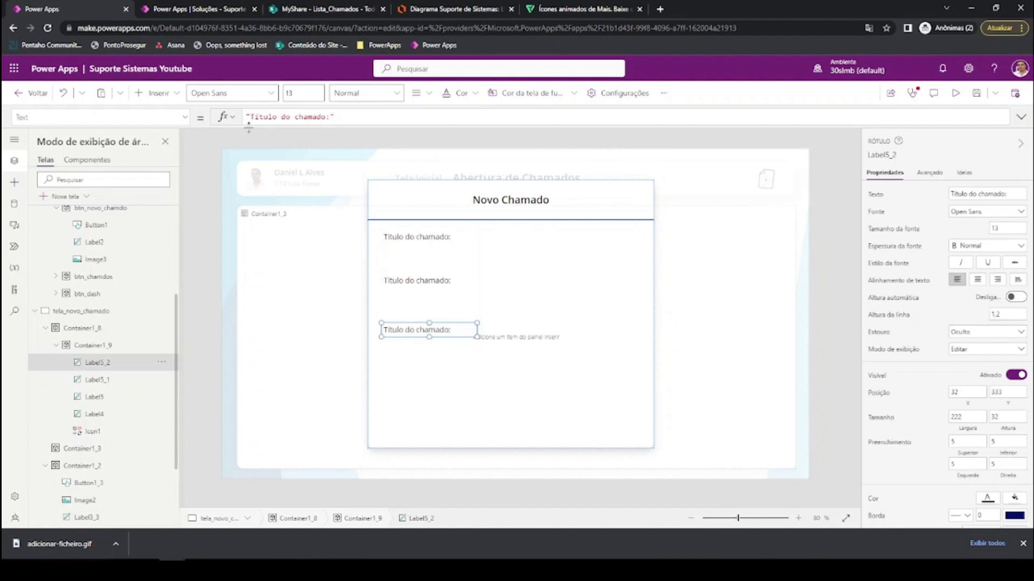
# - Set the lowest label copy's text to "Prioprioridade:"
pyautogui.moveTo(251, 117); pyautogui.dragTo(329, 116)
pyautogui.write('Priopri')
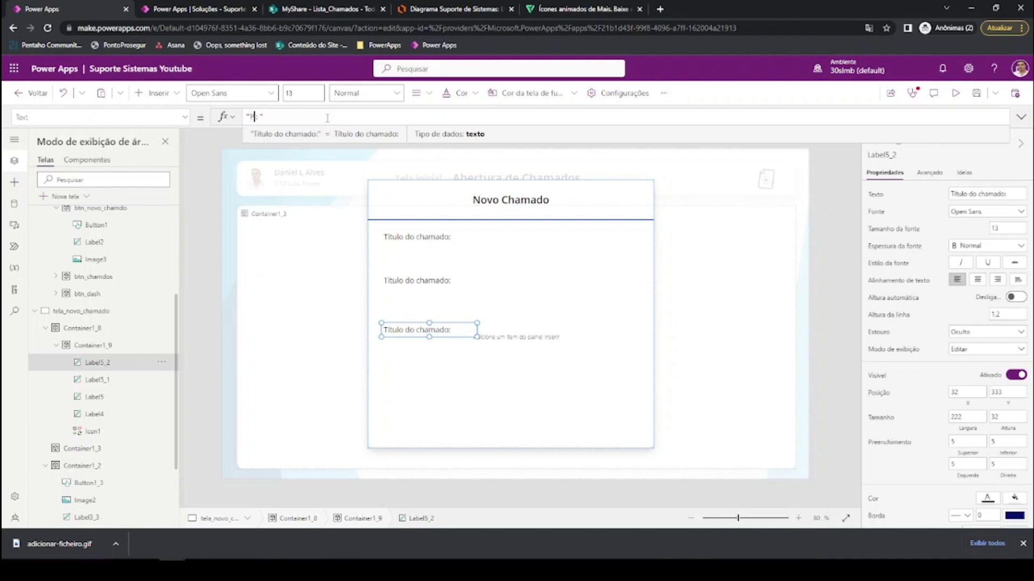
pyautogui.press('BackSpace')
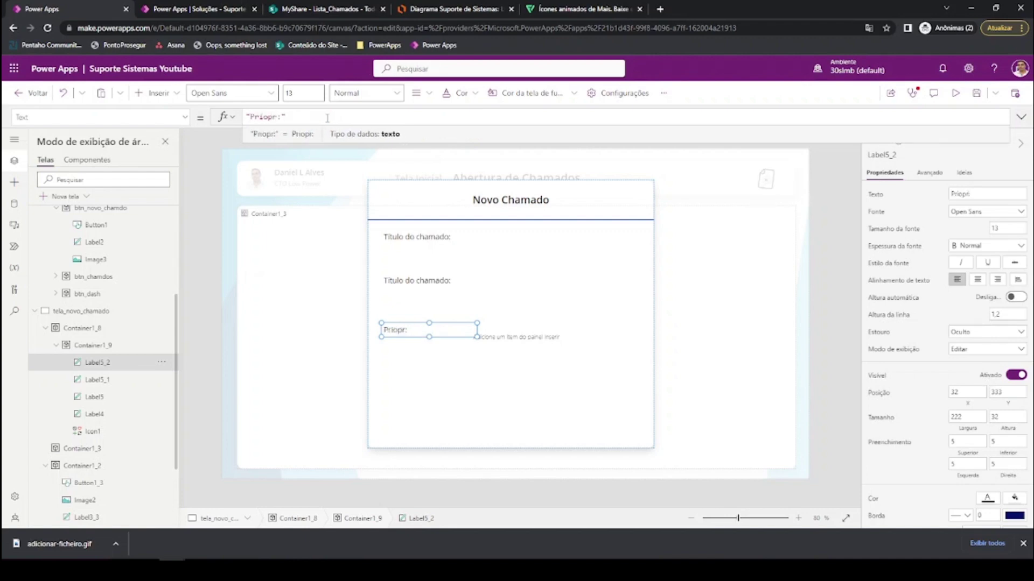
pyautogui.write('ioridade')
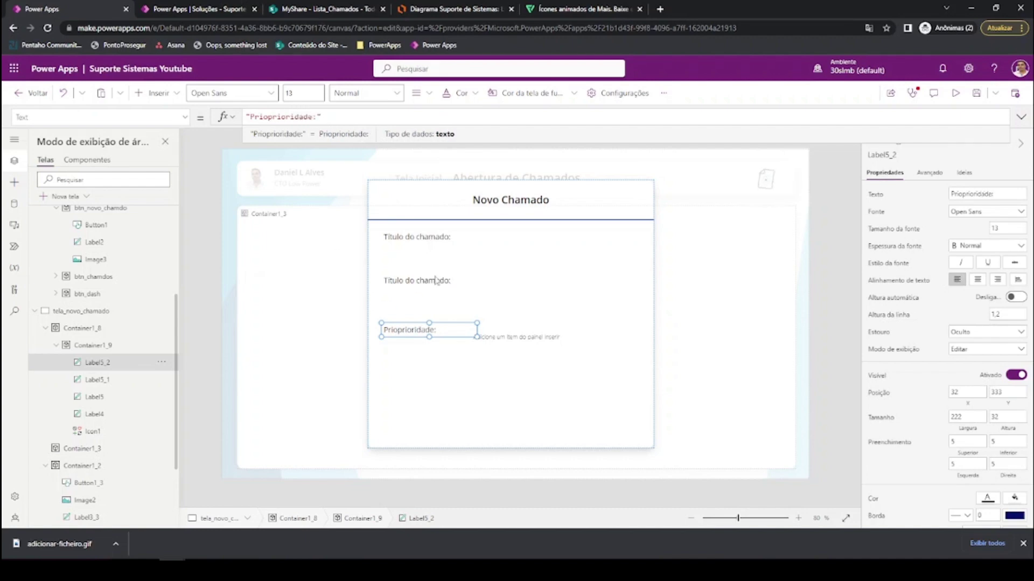
# - Set the middle label's text to "Tipo da solicitação:"
pyautogui.click(441, 282)
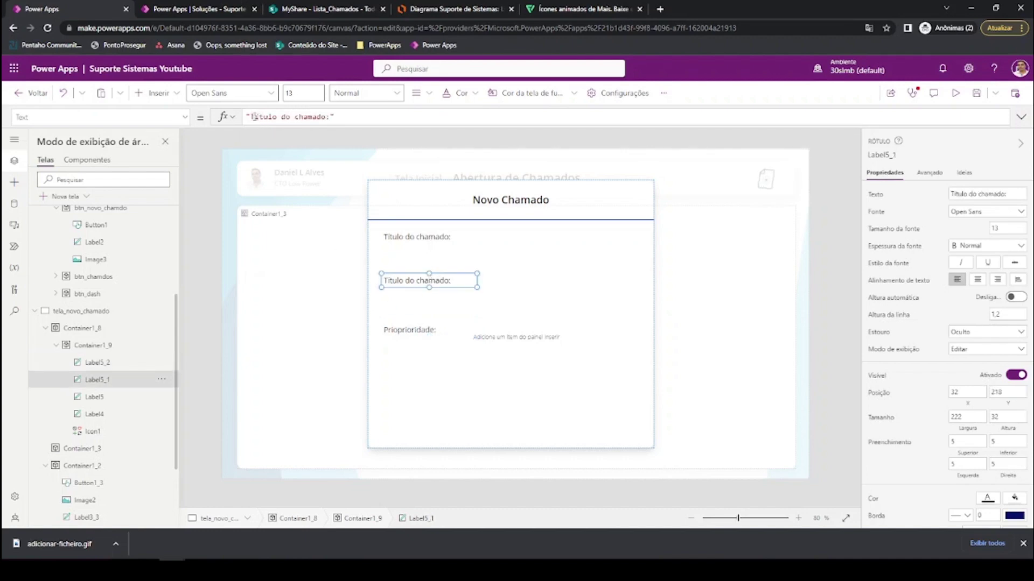
pyautogui.moveTo(256, 117); pyautogui.dragTo(326, 117)
pyautogui.write('po')
pyautogui.press('BackSpace')
pyautogui.press('BackSpace')
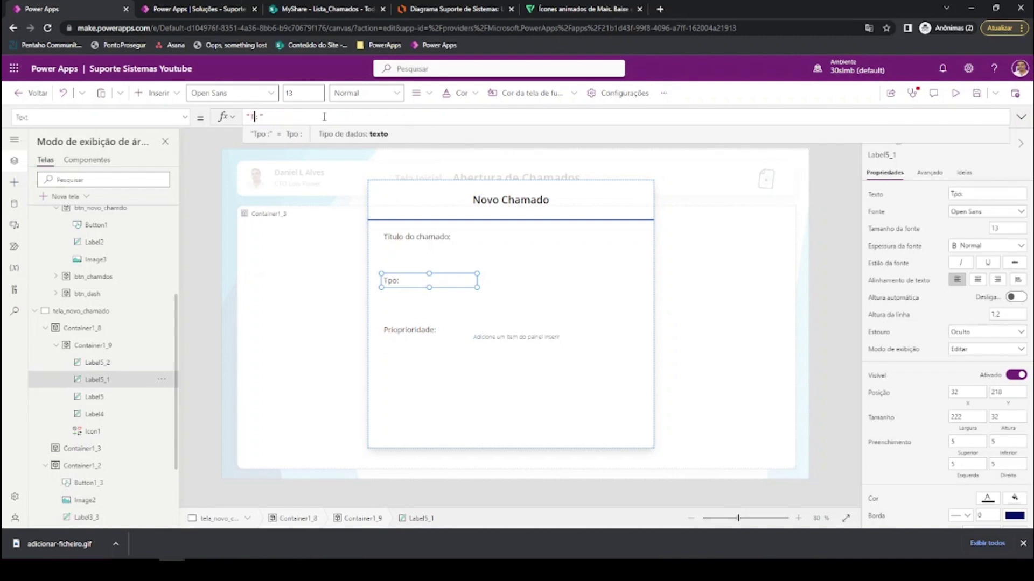
pyautogui.write('ipo da solic')
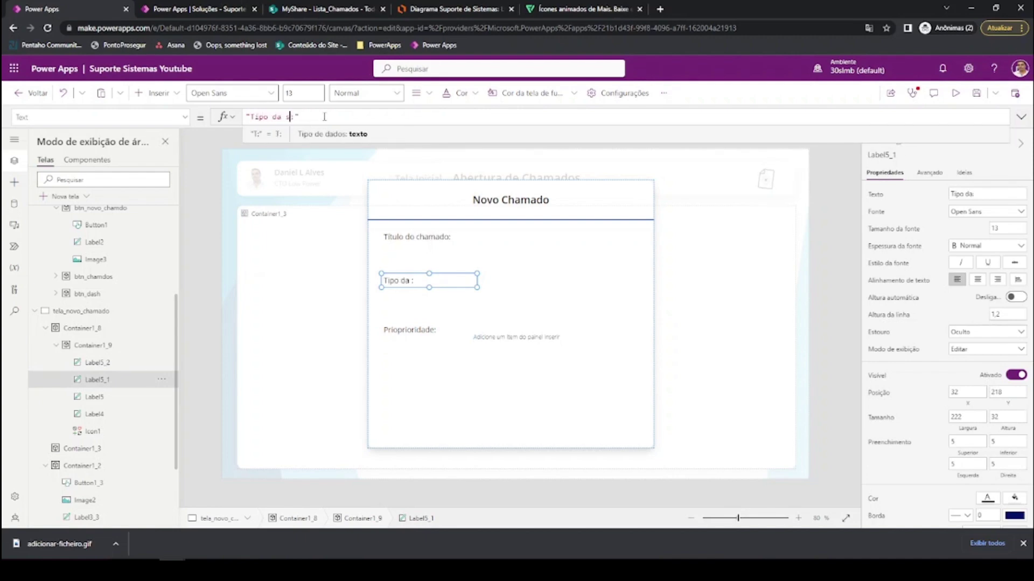
pyautogui.write('itação')
# - Paste another label copy at about X 32, Y 415 and set its text to "Sistema:"
pyautogui.click(442, 251)
pyautogui.hotkey('ctrl', 'v')
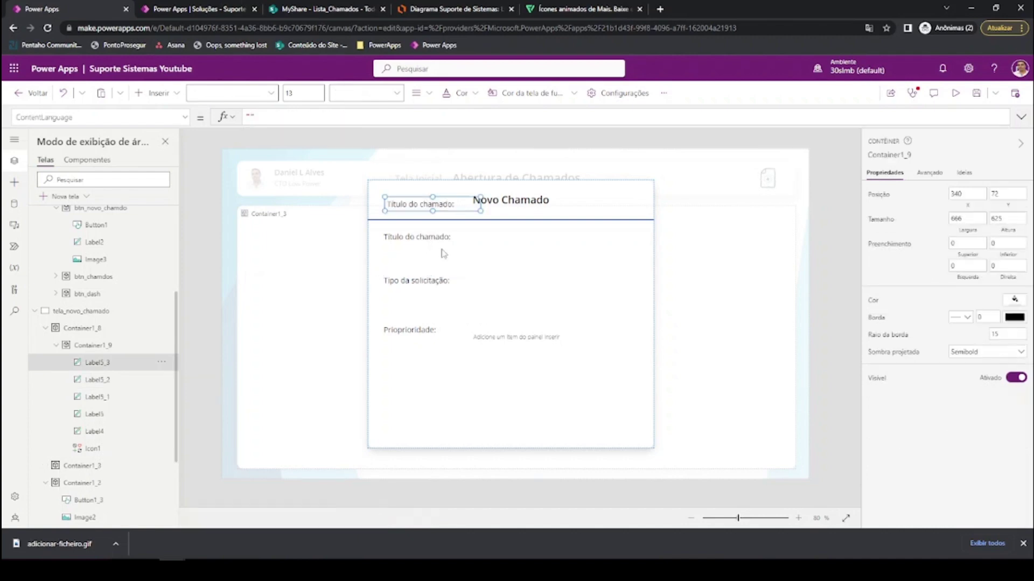
pyautogui.moveTo(425, 204); pyautogui.dragTo(420, 362)
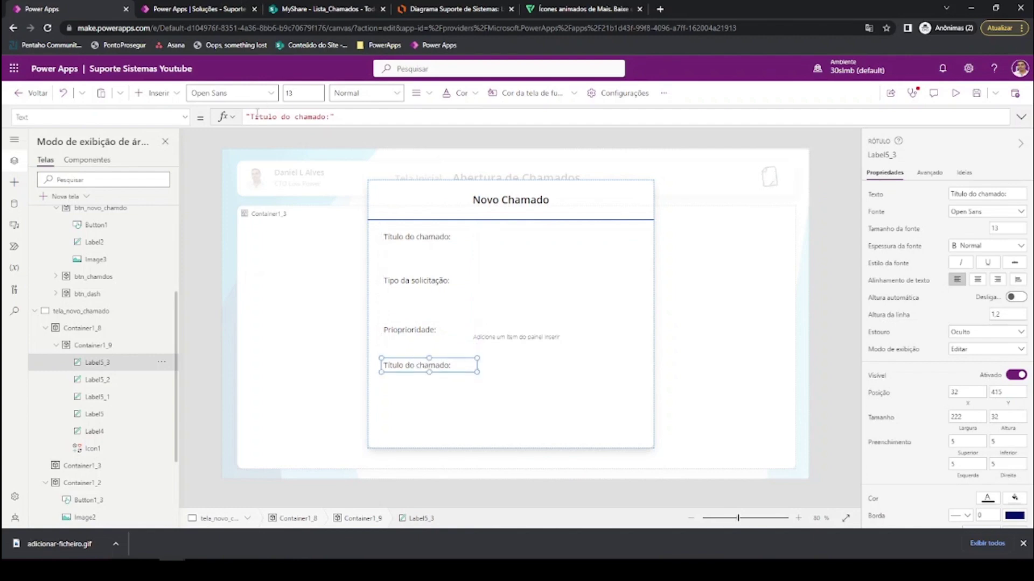
pyautogui.moveTo(254, 117); pyautogui.dragTo(327, 117)
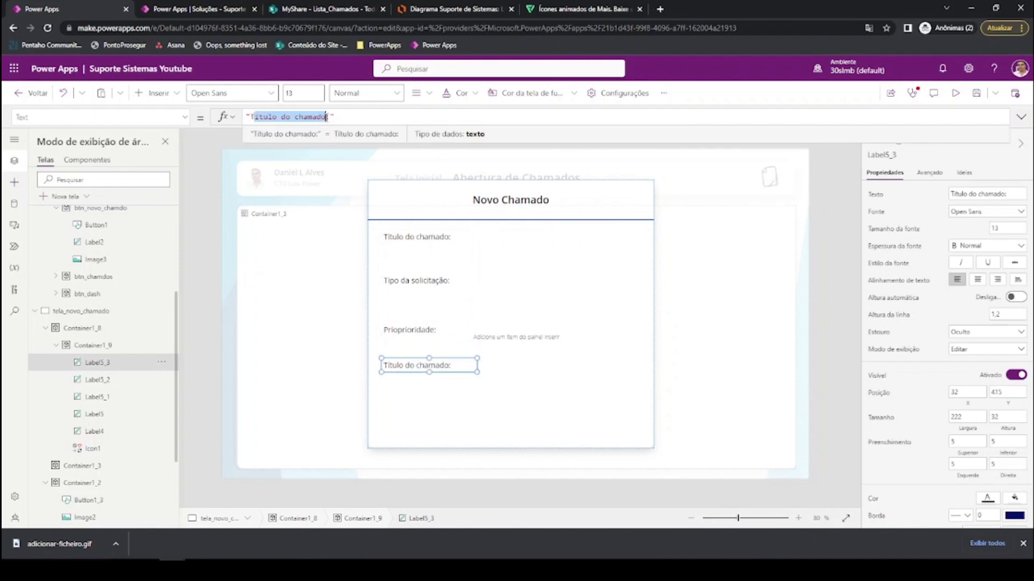
pyautogui.write('Sistema:')
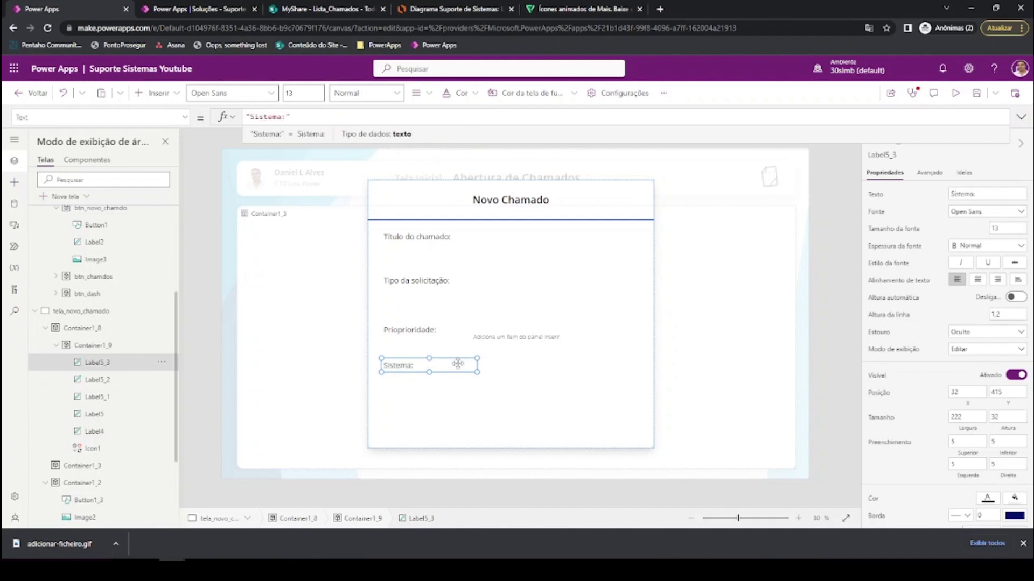
# - Duplicate the "Sistema:" label, place the copy at about Y 496 and set its text to "Descrição:"
pyautogui.click(458, 364)
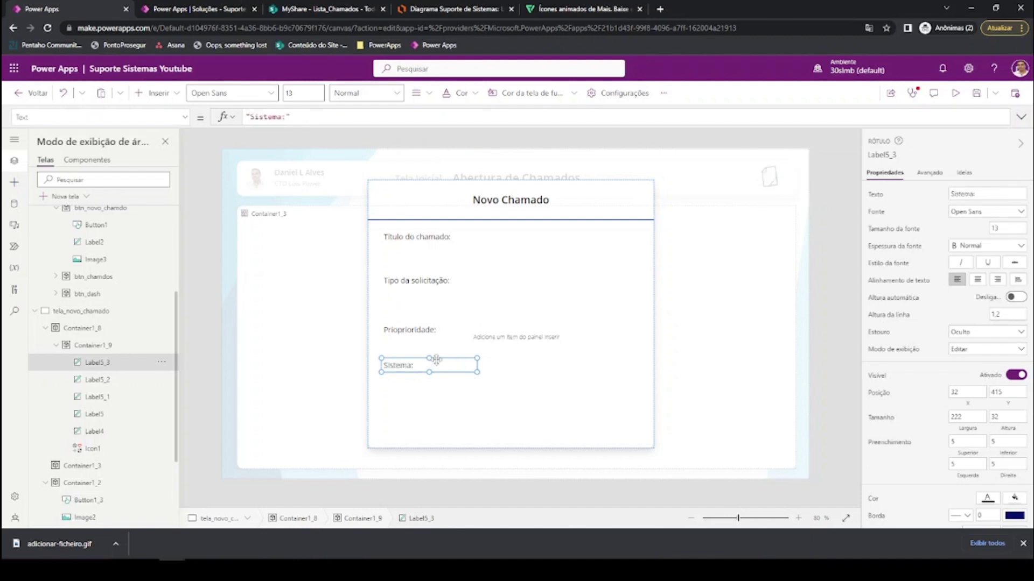
pyautogui.click(443, 329)
pyautogui.hotkey('ctrl', 'v')
pyautogui.moveTo(427, 206); pyautogui.dragTo(424, 401)
pyautogui.doubleClick(265, 117)
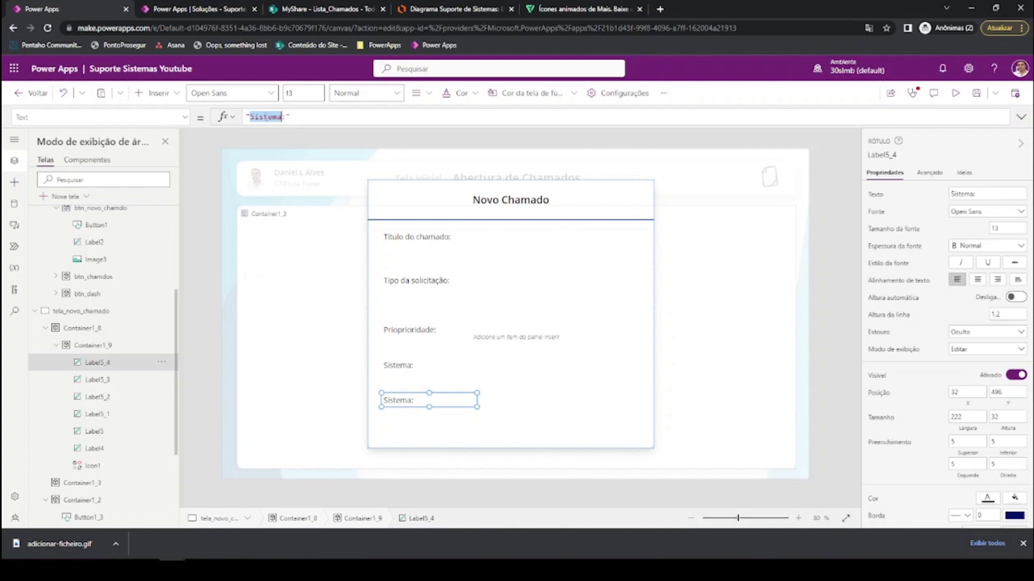
pyautogui.write('Desc')
pyautogui.write('rição')
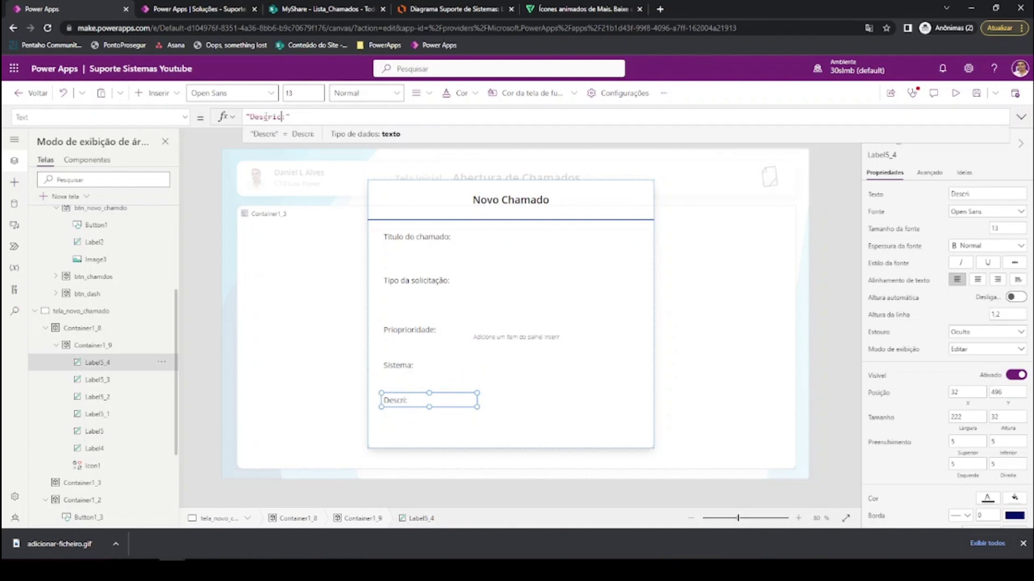
pyautogui.click(488, 263)
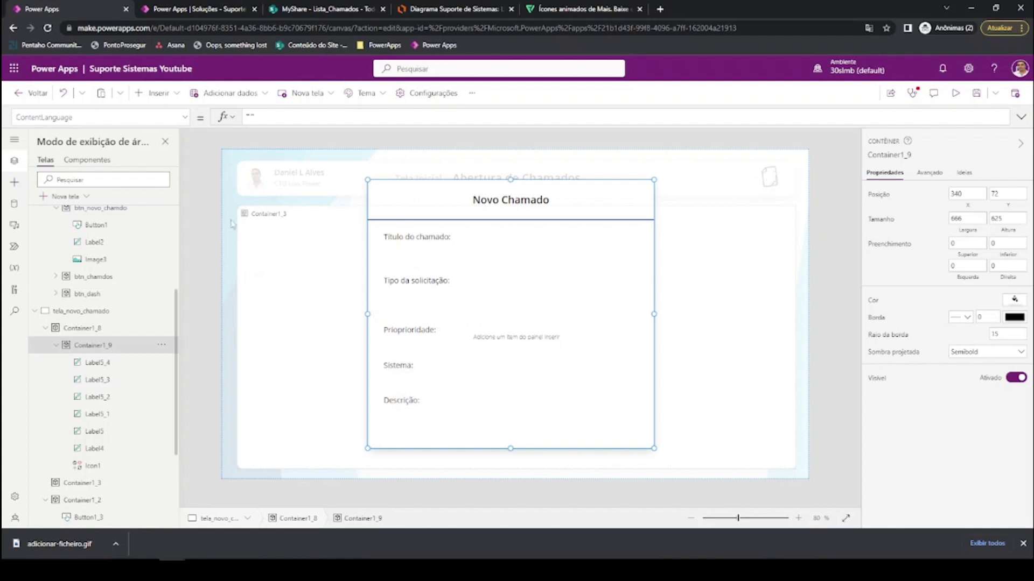
# - Enable the preview feature "Experimente os controles modernos" in the app's upcoming features settings
pyautogui.click(143, 95)
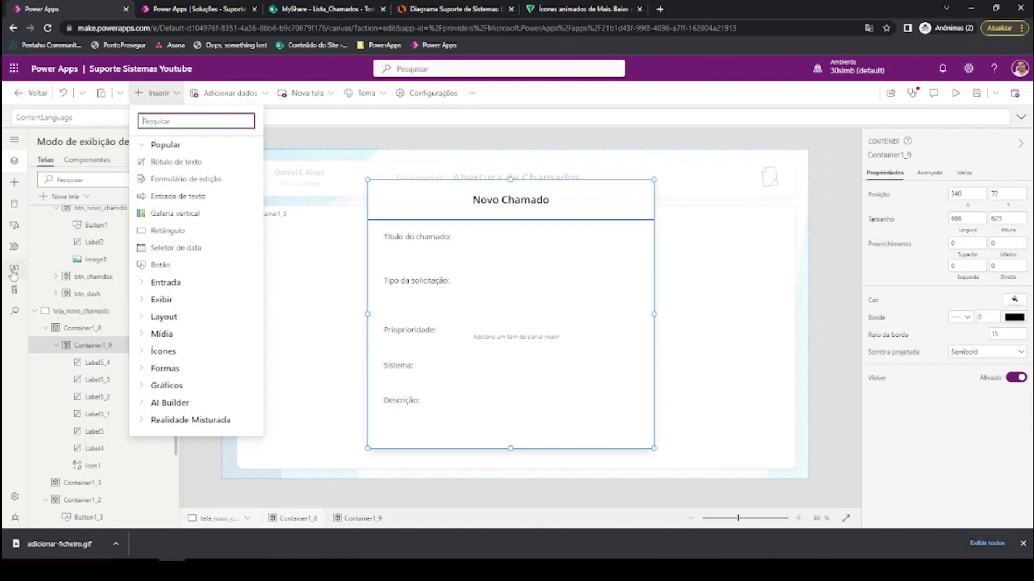
pyautogui.click(14, 181)
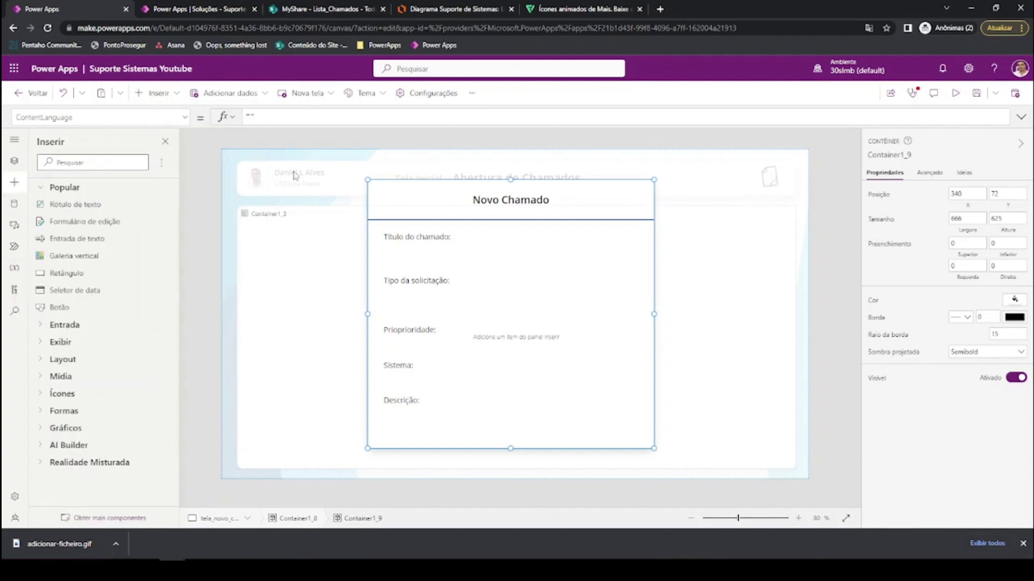
pyautogui.click(438, 95)
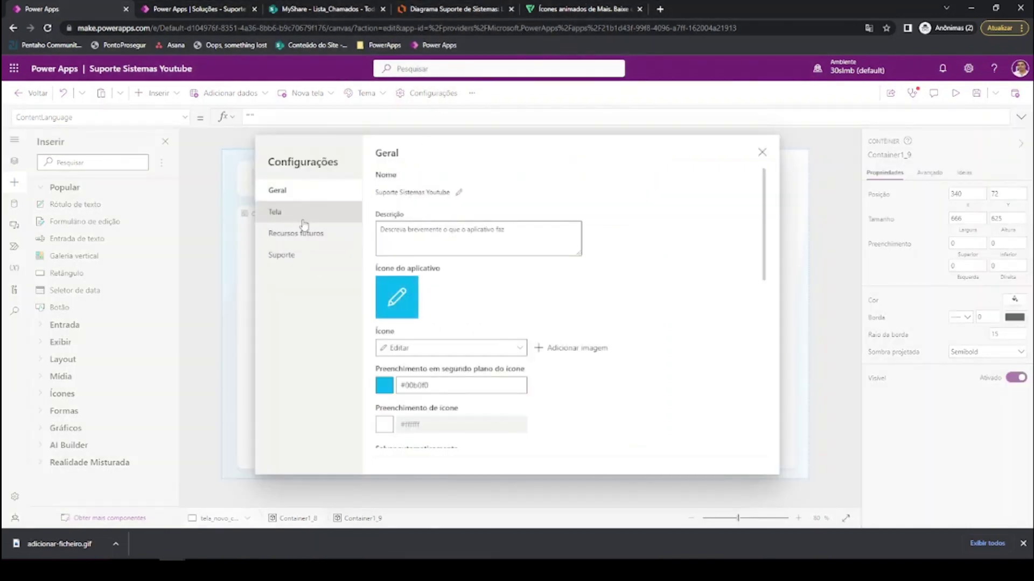
pyautogui.click(318, 239)
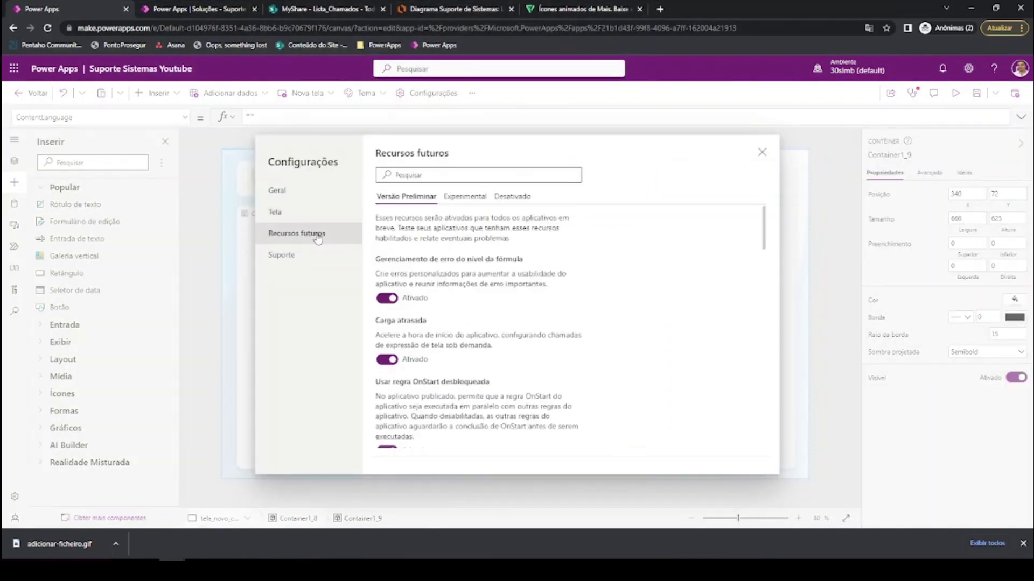
pyautogui.scroll(-10, 457, 291)
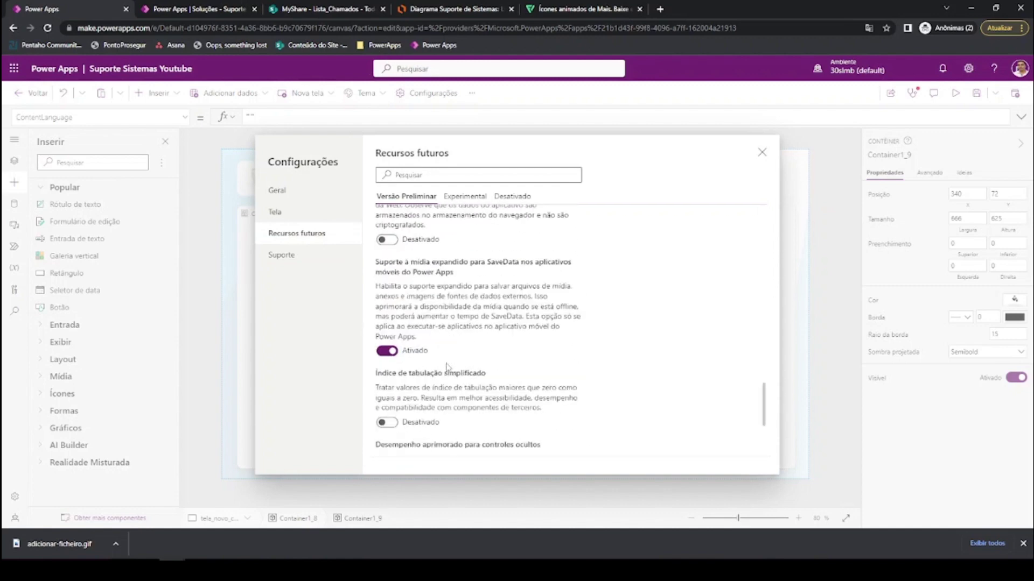
pyautogui.scroll(3, 447, 367)
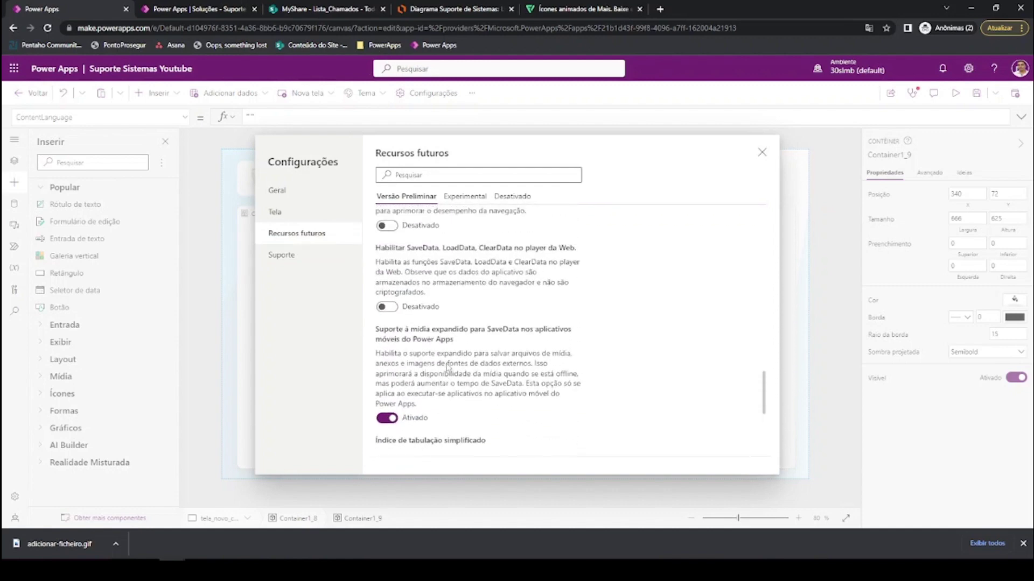
pyautogui.scroll(-4, 441, 371)
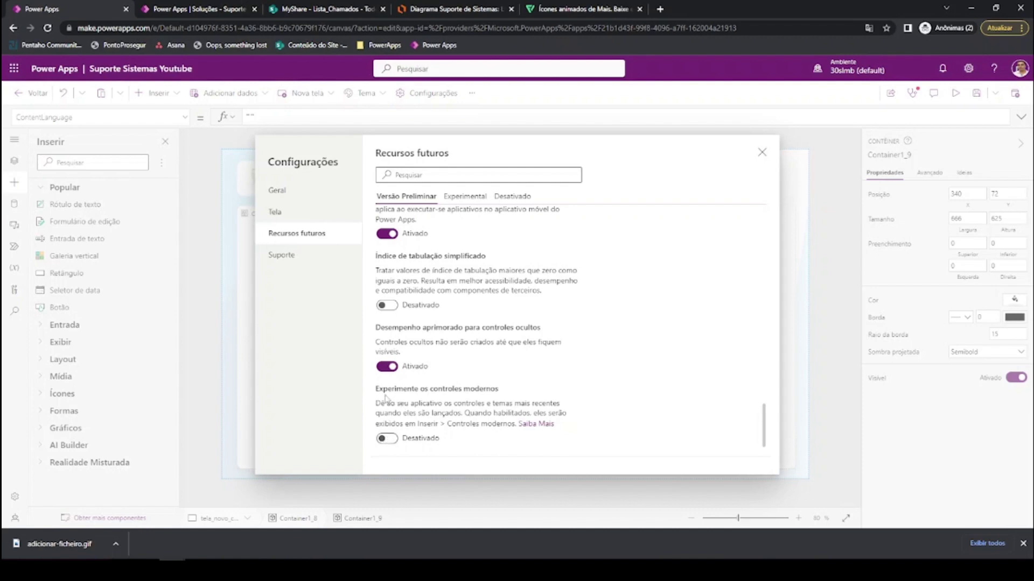
pyautogui.click(385, 439)
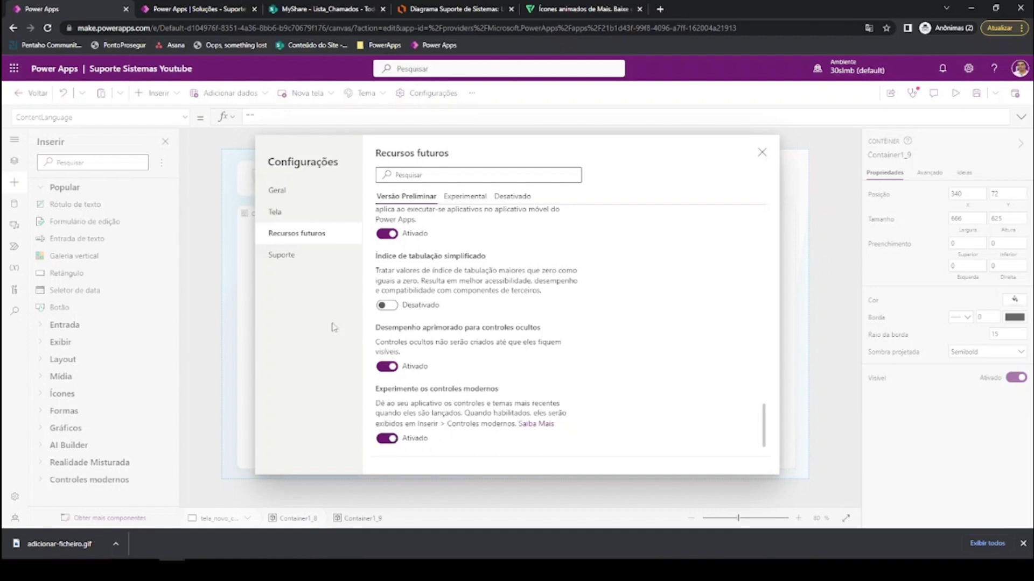
pyautogui.click(762, 152)
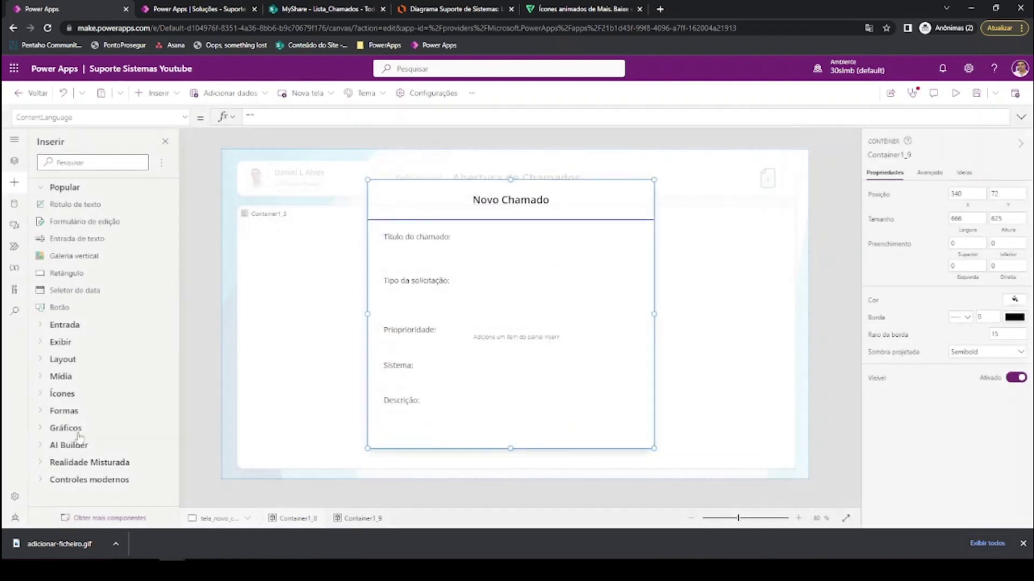
# - Insert a modern "Lista Suspensa" control into the pop-up and place it under "Tipo da solicitação:" at X 32, Y 250
pyautogui.click(41, 481)
pyautogui.scroll(-4, 78, 434)
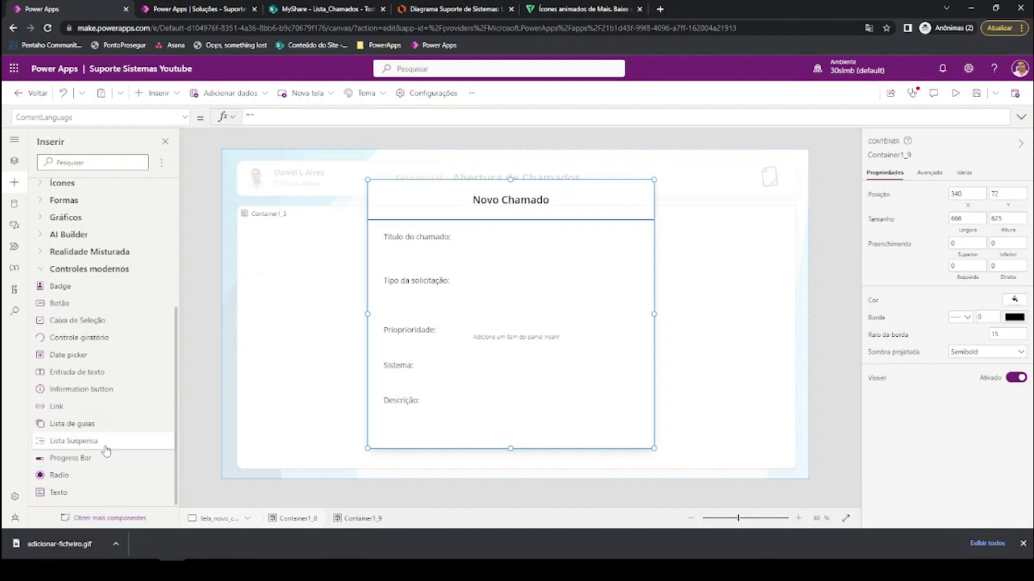
pyautogui.moveTo(106, 451); pyautogui.dragTo(463, 276)
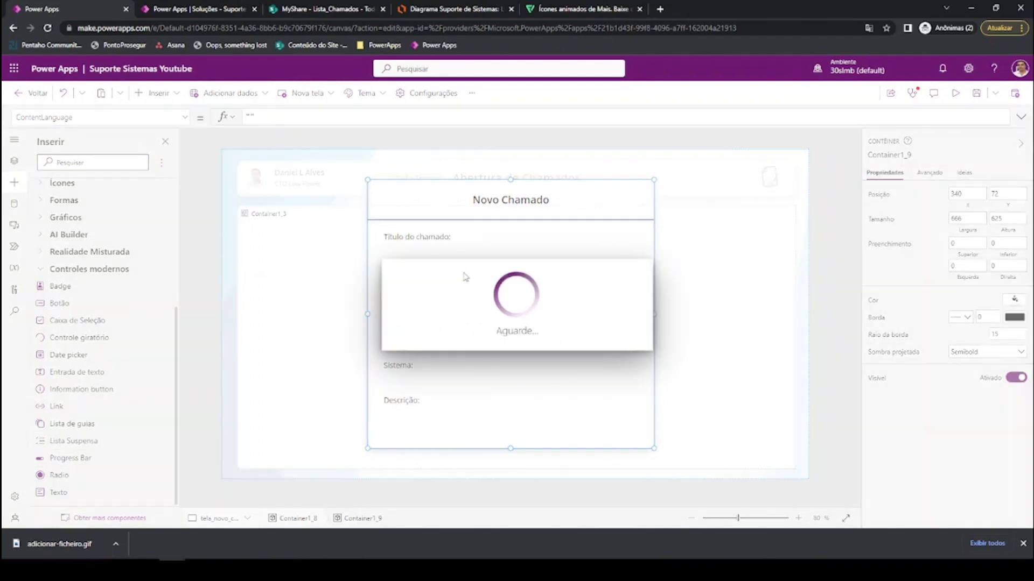
pyautogui.moveTo(448, 207); pyautogui.dragTo(447, 251)
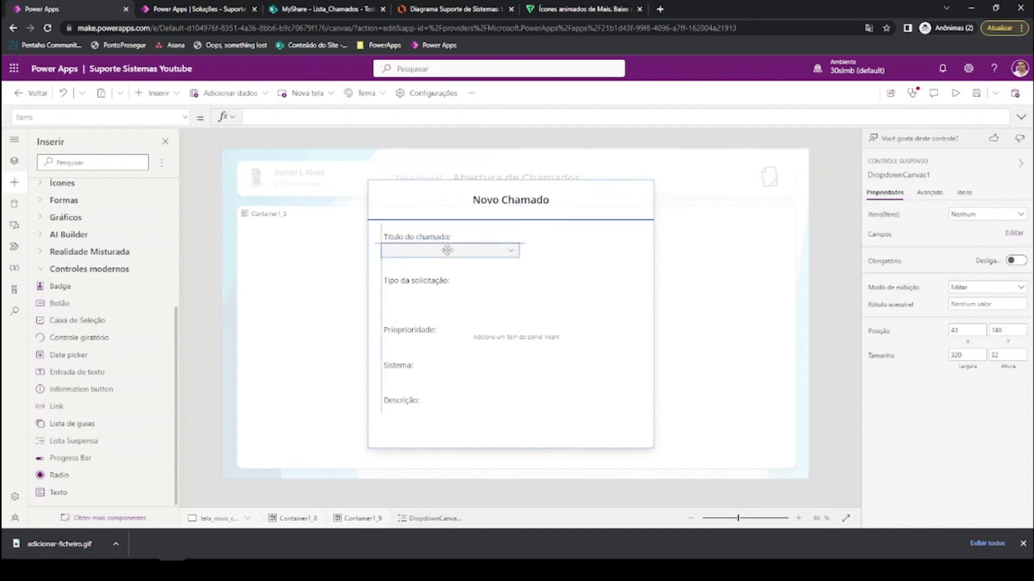
pyautogui.moveTo(447, 249); pyautogui.dragTo(448, 293)
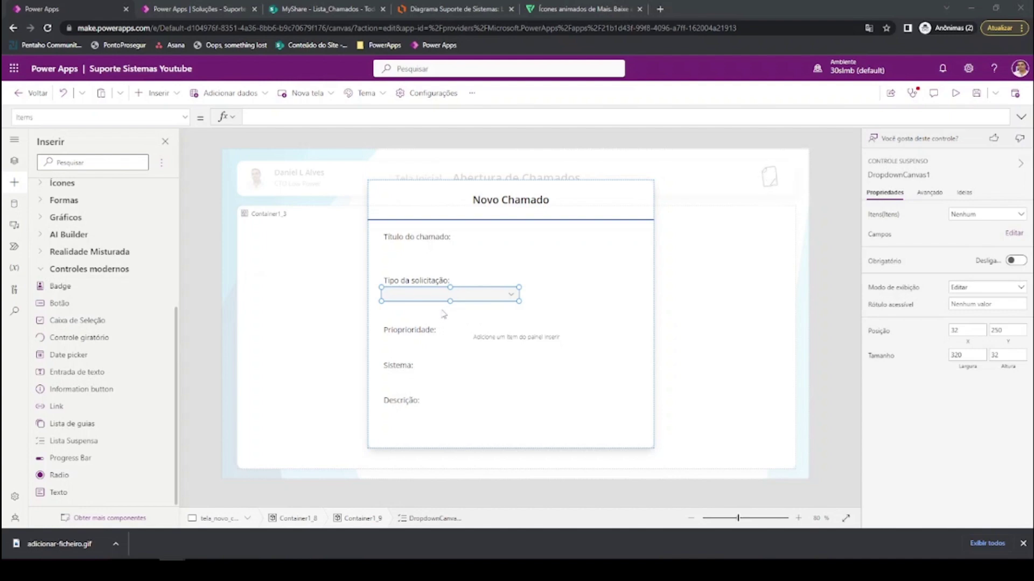
# - Set the dropdown's Items formula to ["Liberação de acesso";"Melhoria";"Manutenção"]
pyautogui.click(291, 117)
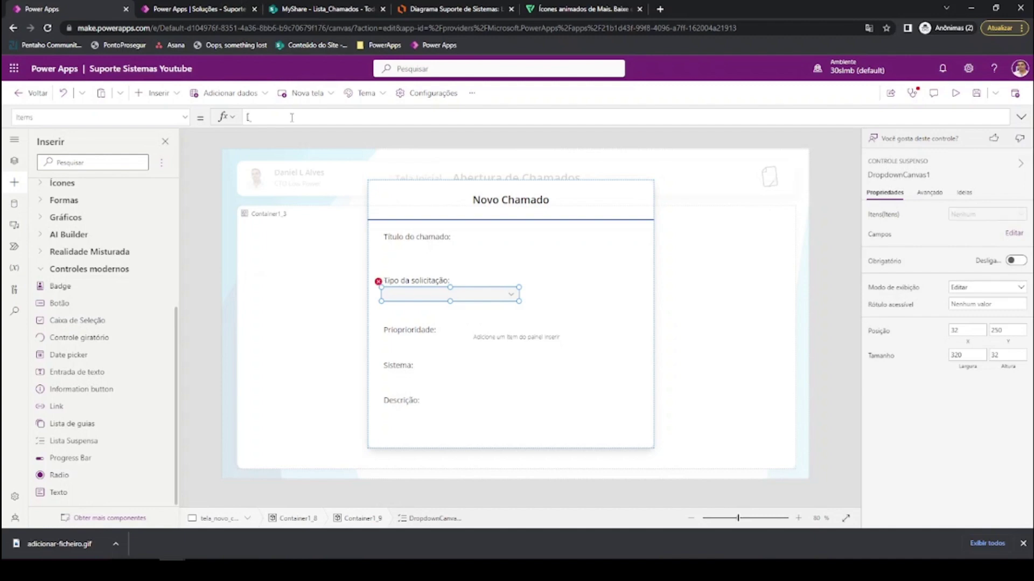
pyautogui.write('iberação de acessi')
pyautogui.press('BackSpace')
pyautogui.write('o"')
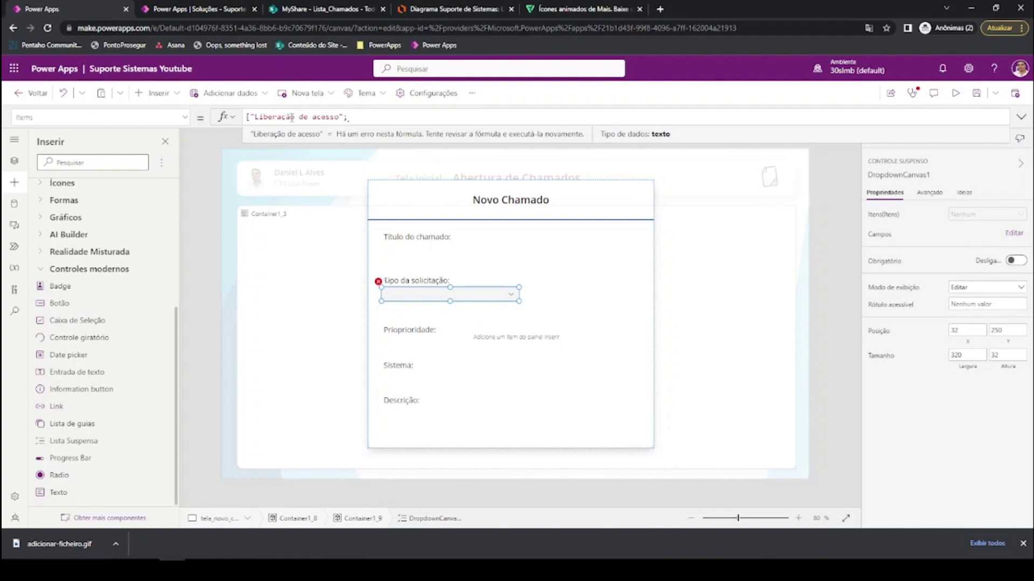
pyautogui.write(';"Melhjor')
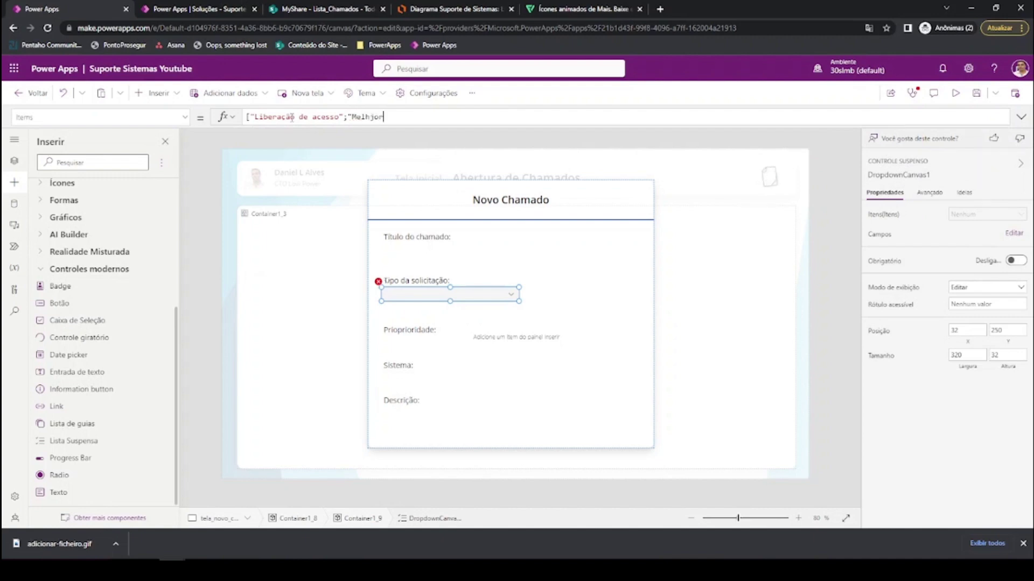
pyautogui.press('BackSpace')
pyautogui.press('BackSpace')
pyautogui.press('BackSpace')
pyautogui.write('oria";"Manutenção"]')
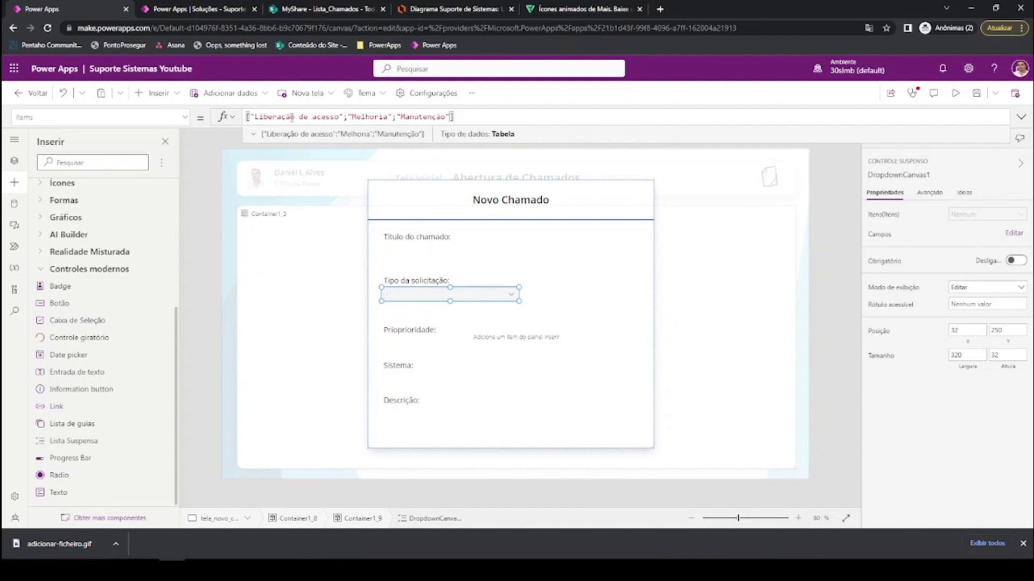
# - Test the "Tipo da solicitação:" dropdown on the canvas and check its list of options
pyautogui.press('alt')
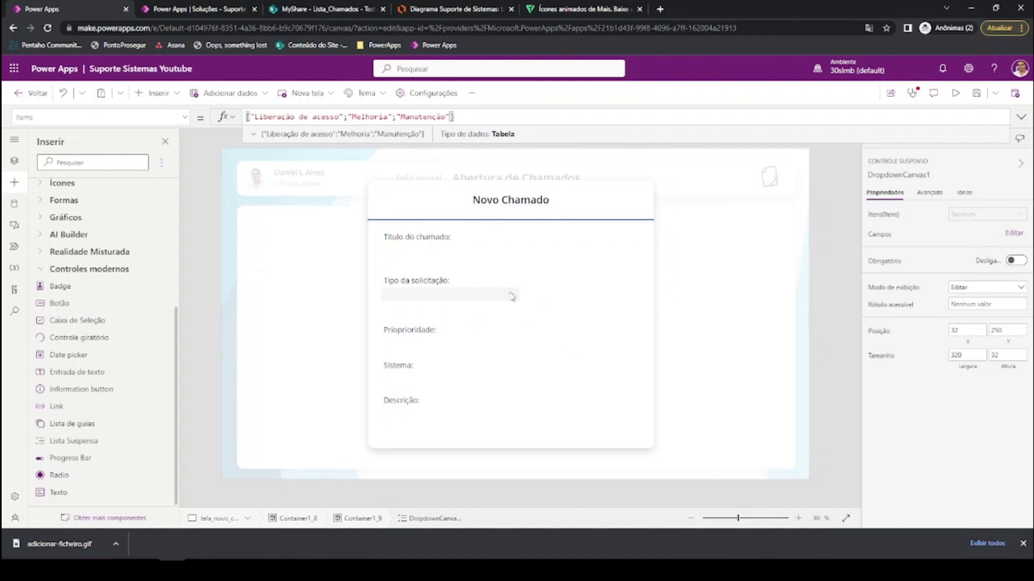
pyautogui.keyDown('alt'); pyautogui.click(513, 295); pyautogui.keyUp('alt')
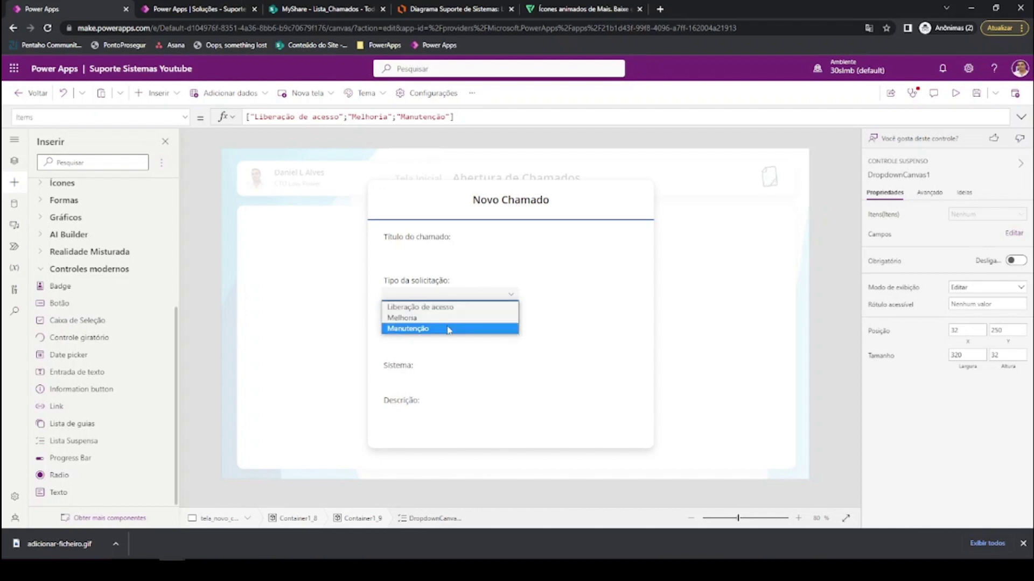
pyautogui.keyDown('alt'); pyautogui.click(454, 297); pyautogui.keyUp('alt')
pyautogui.keyDown('alt'); pyautogui.click(454, 297); pyautogui.keyUp('alt')
pyautogui.keyDown('alt'); pyautogui.click(466, 296); pyautogui.keyUp('alt')
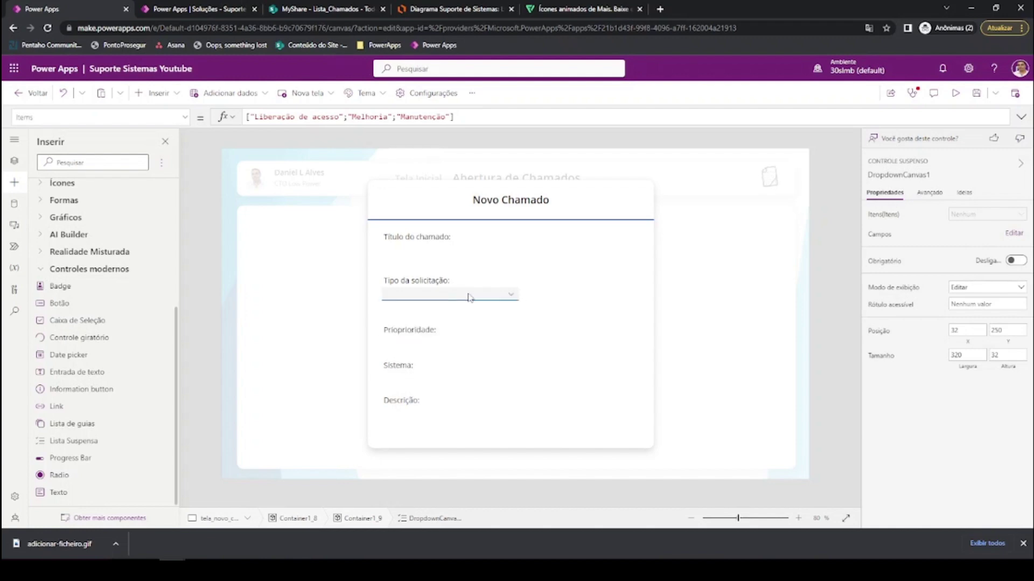
# - Duplicate the request type dropdown and place the copy under the "Prioprioridade:" label at X 32, Y 365
pyautogui.scroll(-3, 530, 308)
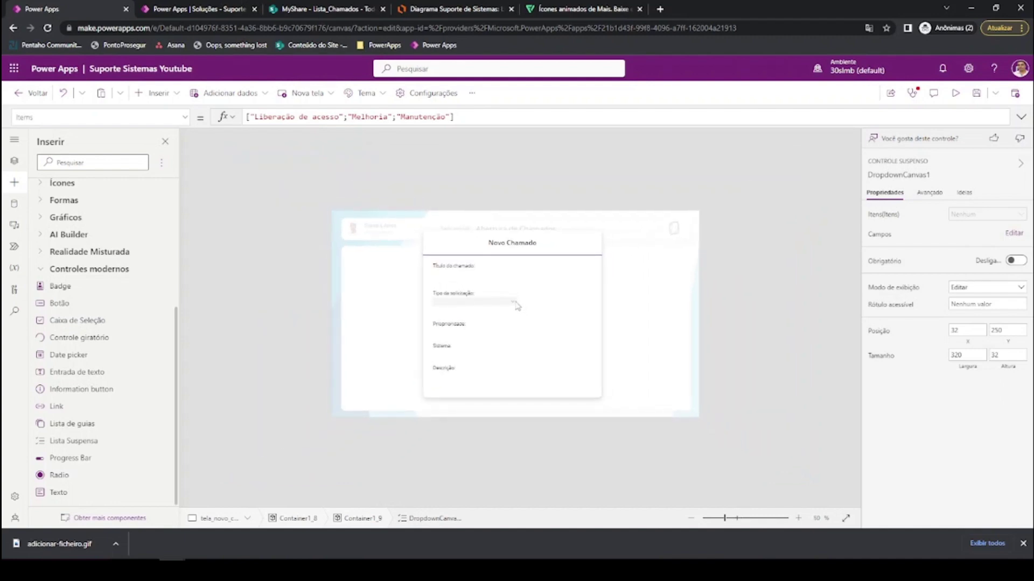
pyautogui.scroll(4, 570, 331)
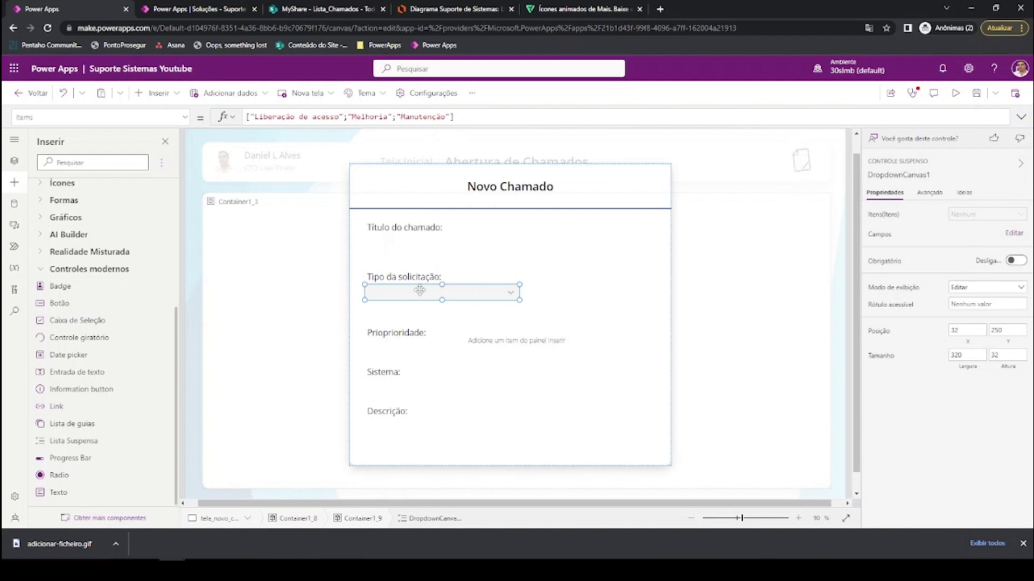
pyautogui.hotkey('ctrl', 'c')
pyautogui.hotkey('ctrl', 'v')
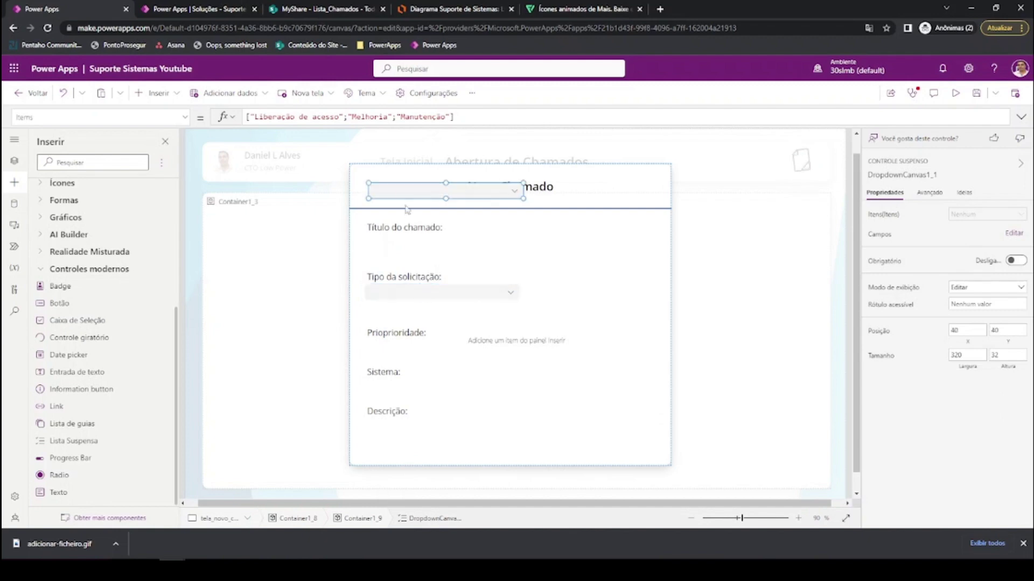
pyautogui.moveTo(400, 193); pyautogui.dragTo(395, 349)
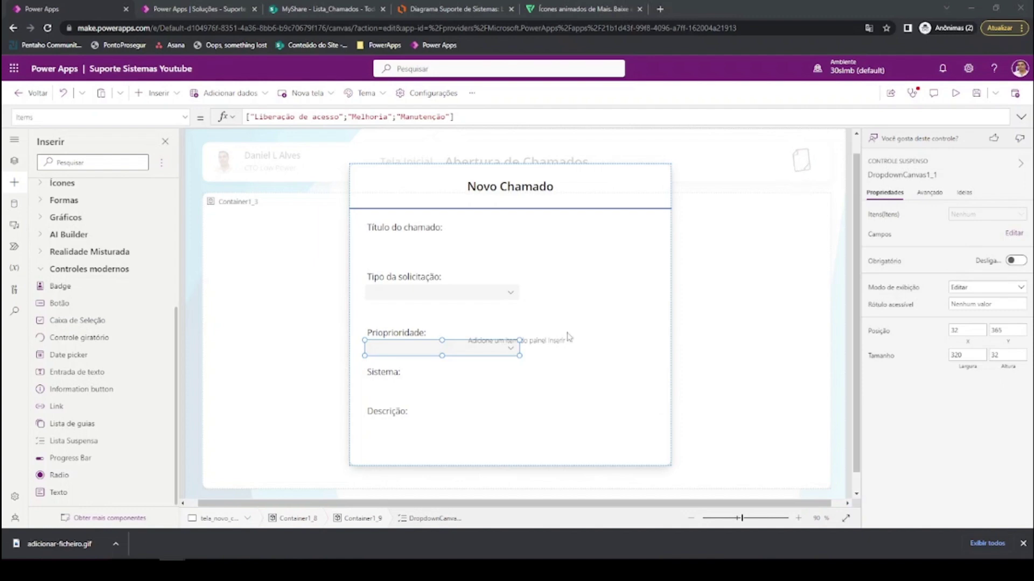
# - Replace the "Liberação de acesso" text in the priority dropdown's Items formula with a red circle emoji
pyautogui.moveTo(255, 116); pyautogui.dragTo(340, 117)
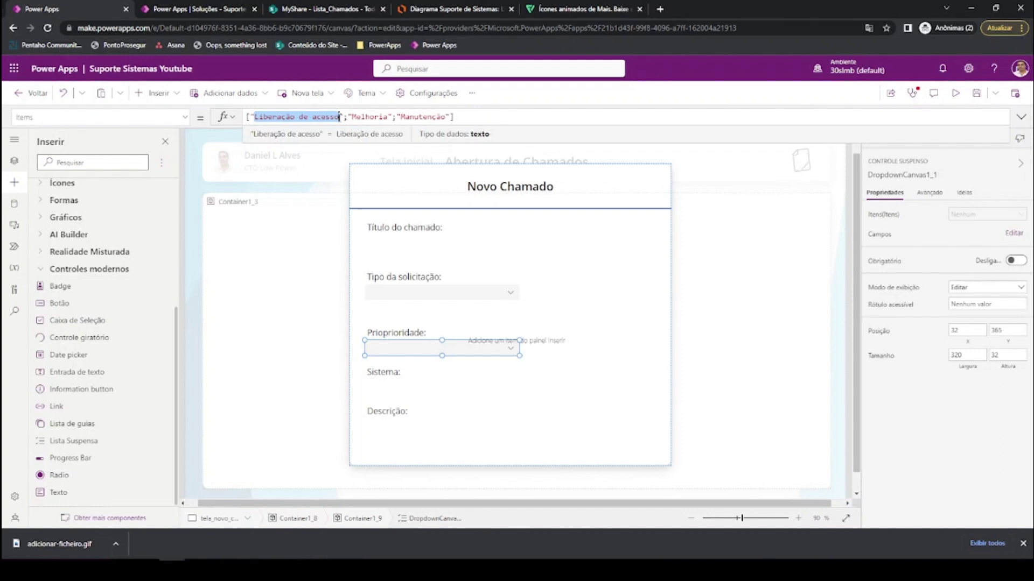
pyautogui.press('BackSpace')
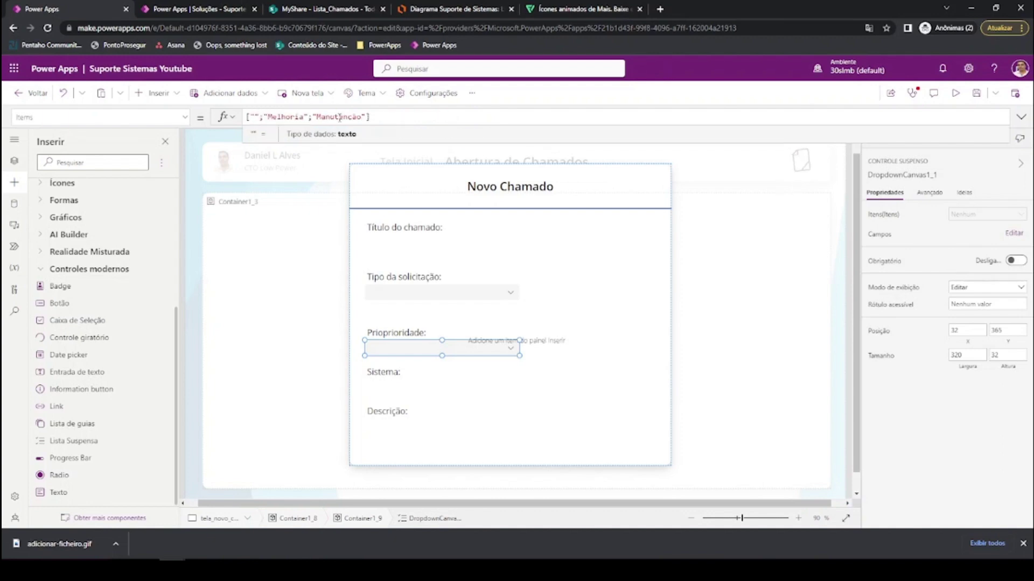
pyautogui.press('super+period')
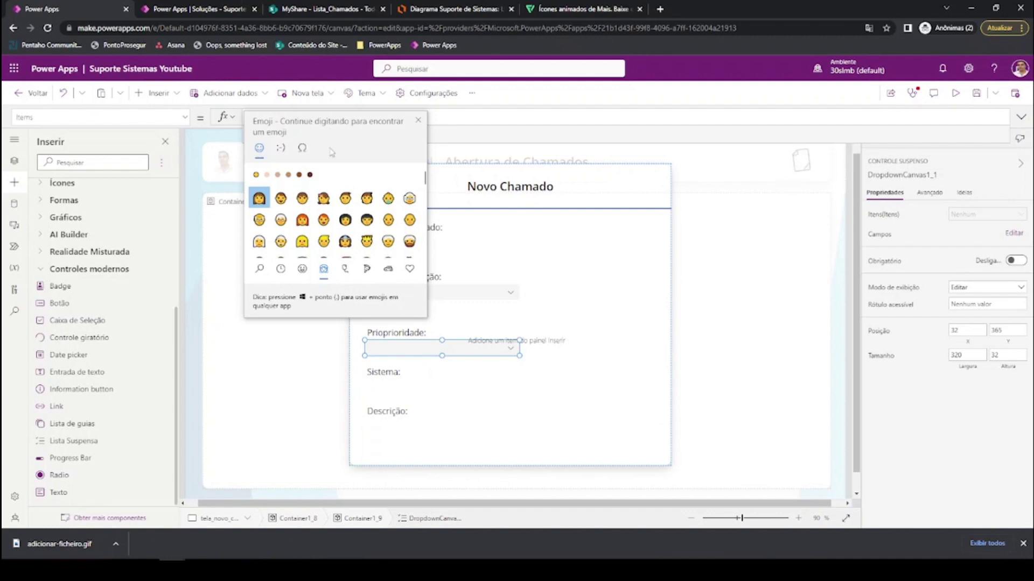
pyautogui.click(410, 269)
pyautogui.scroll(-5, 344, 245)
pyautogui.scroll(-6, 343, 249)
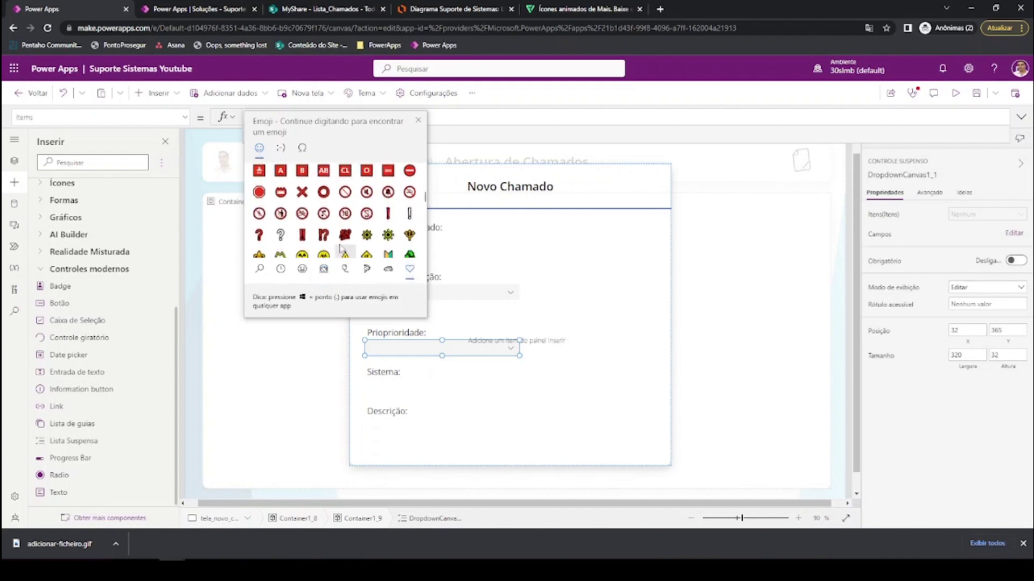
pyautogui.scroll(-6, 341, 247)
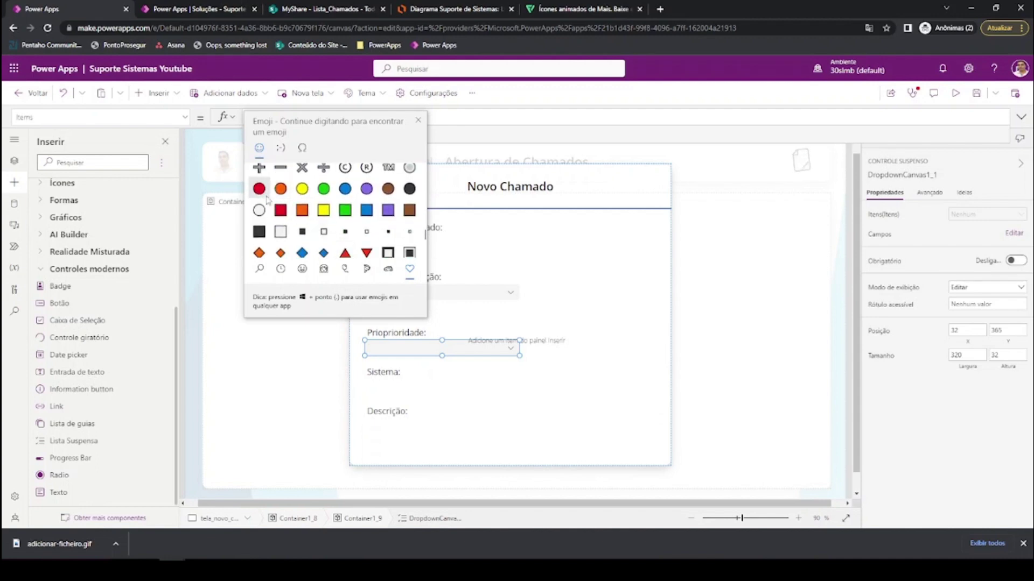
pyautogui.click(266, 197)
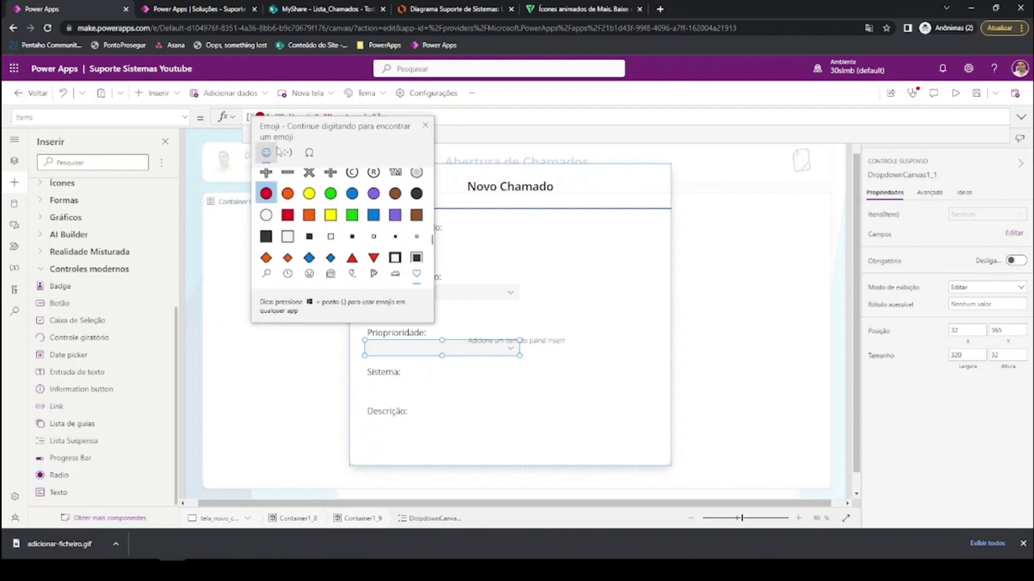
# - Complete the first item of the Prioridade dropdown as a red circle followed by "Alta"
pyautogui.click(266, 113)
pyautogui.write('Al')
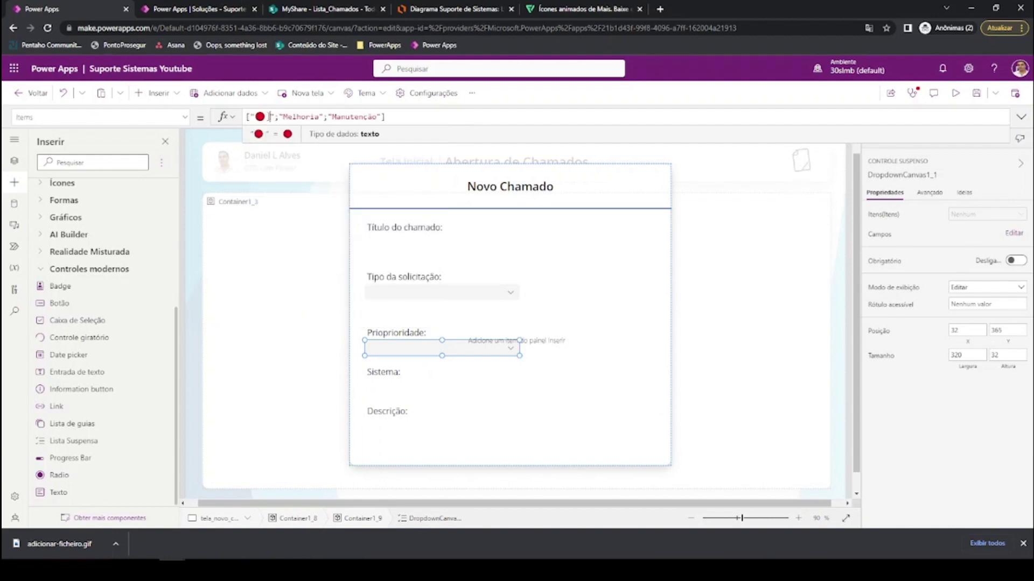
pyautogui.write('ta')
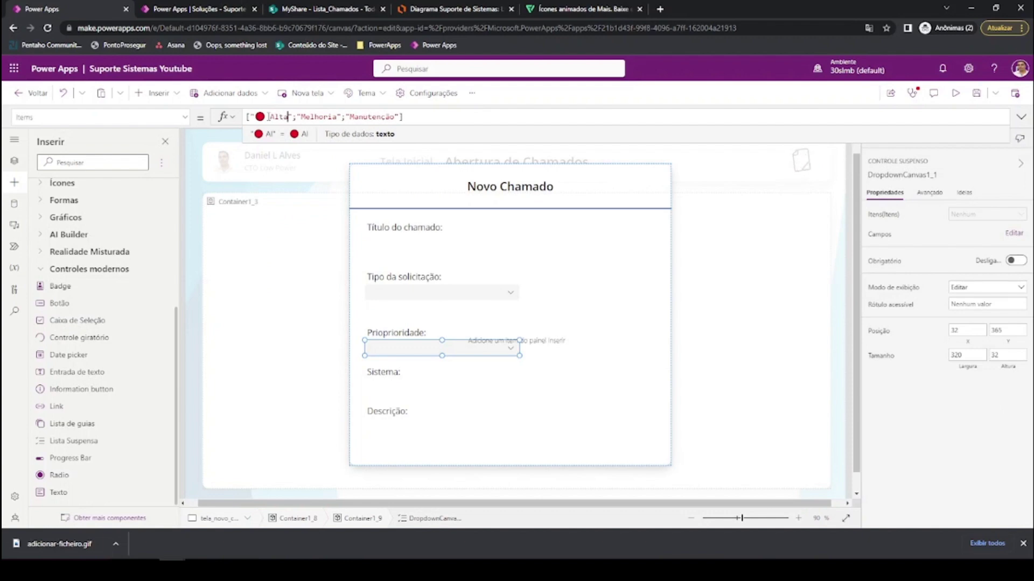
# - Replace the "Melhoria" item in the priority dropdown's formula with a yellow circle emoji and "Médio"
pyautogui.doubleClick(321, 117)
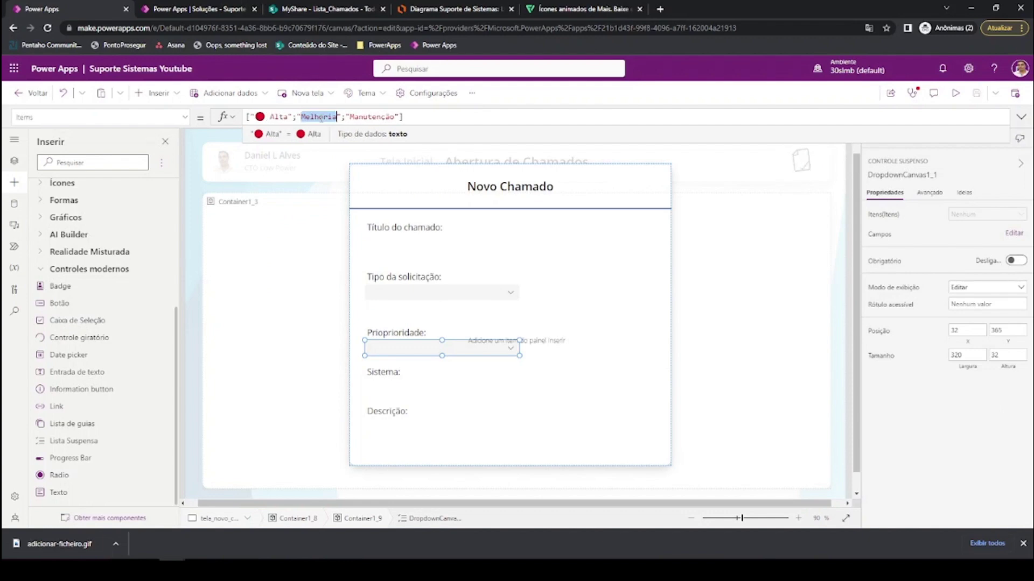
pyautogui.press('BackSpace')
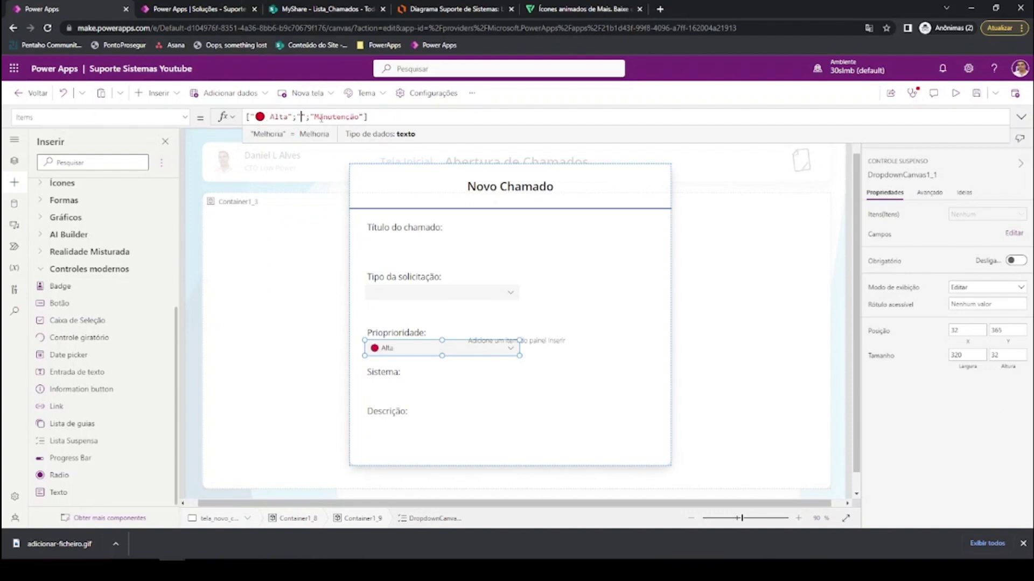
pyautogui.press('super+period')
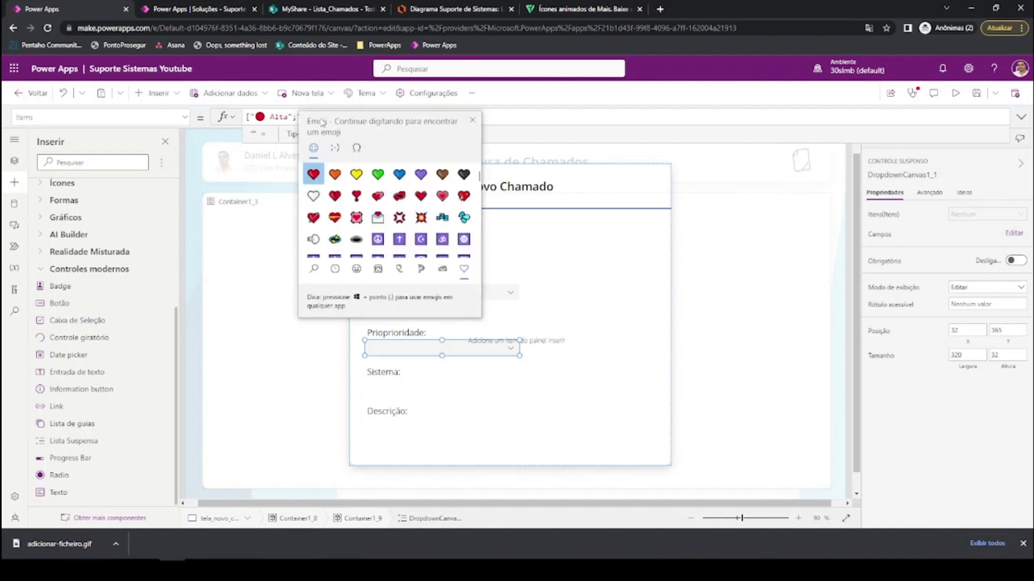
pyautogui.scroll(-15, 340, 248)
pyautogui.scroll(-10, 340, 248)
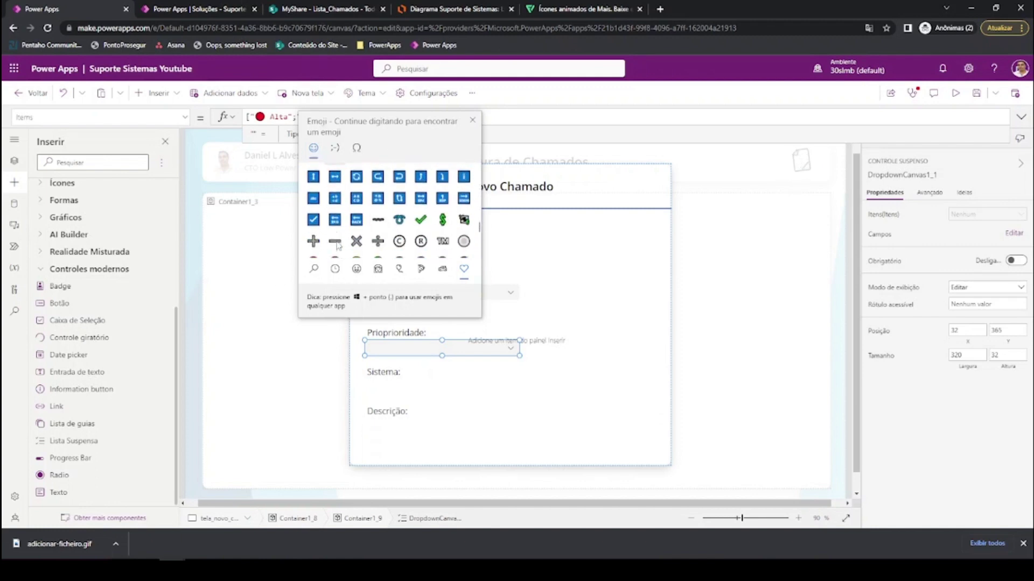
pyautogui.click(357, 192)
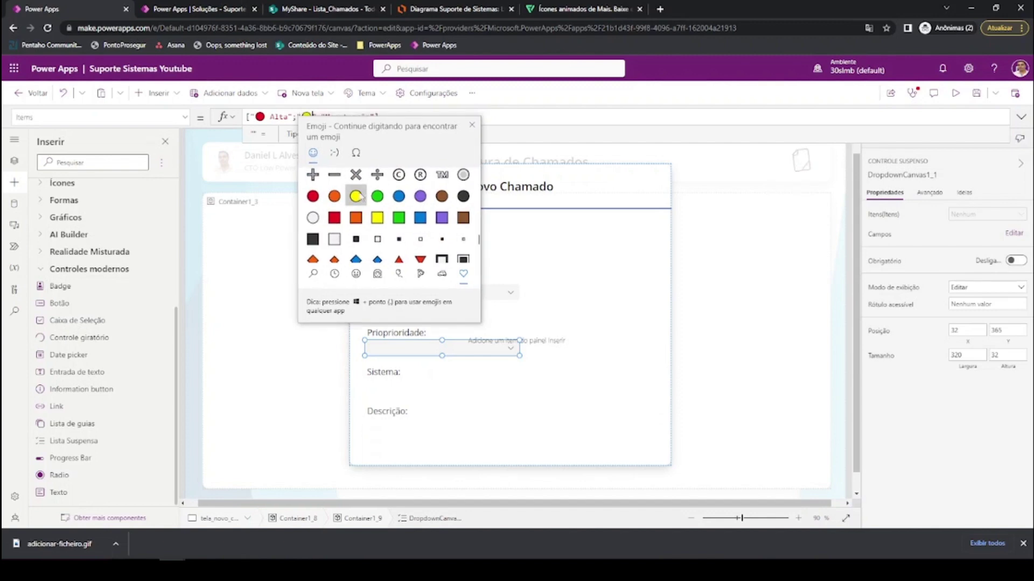
pyautogui.click(314, 114)
pyautogui.write('Medi')
pyautogui.write('o')
# - Replace the "Manutenção" item in the priority dropdown's formula with a green circle emoji and "Baixa"
pyautogui.doubleClick(360, 117)
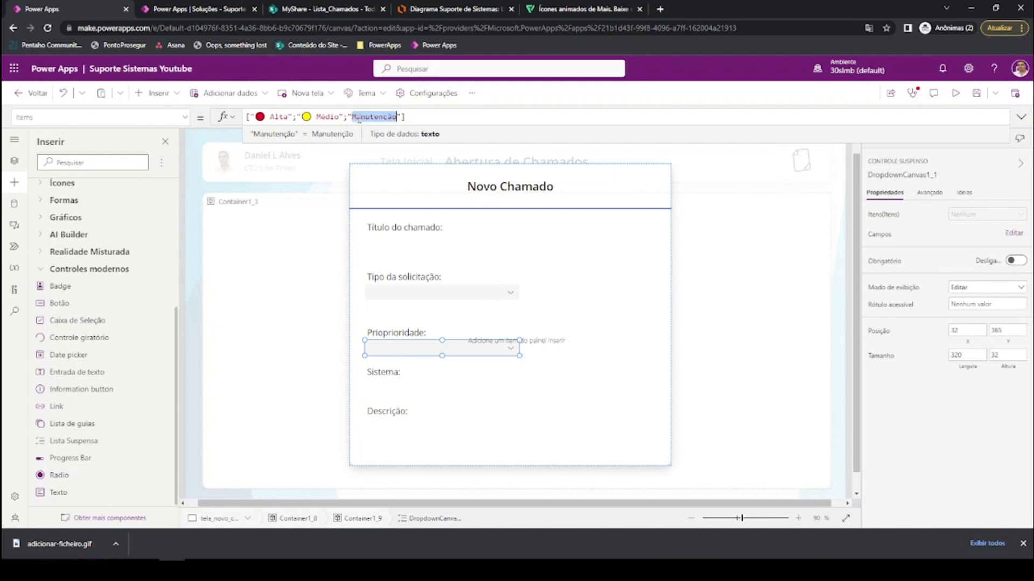
pyautogui.press('BackSpace')
pyautogui.press('super+period')
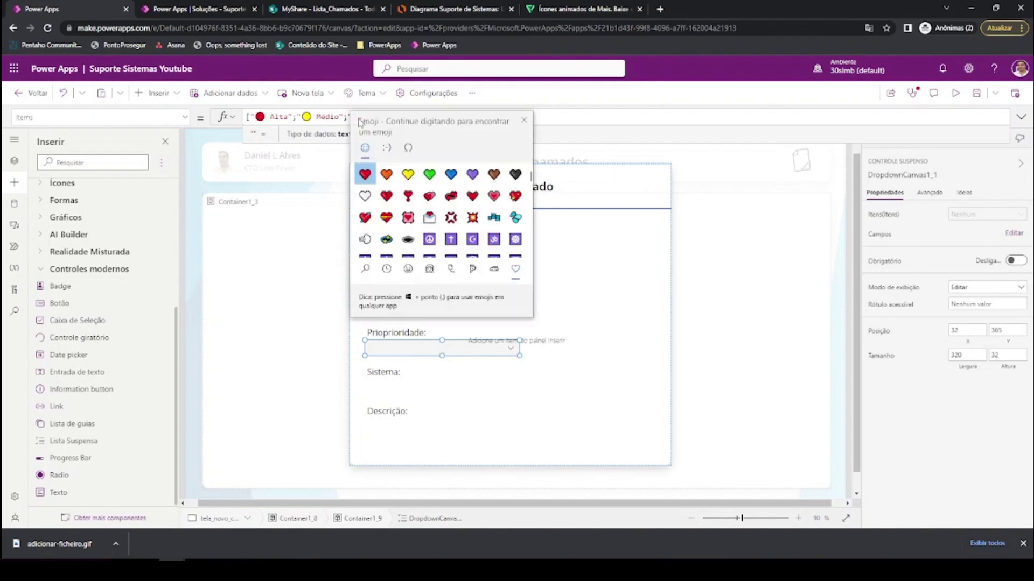
pyautogui.scroll(-10, 375, 232)
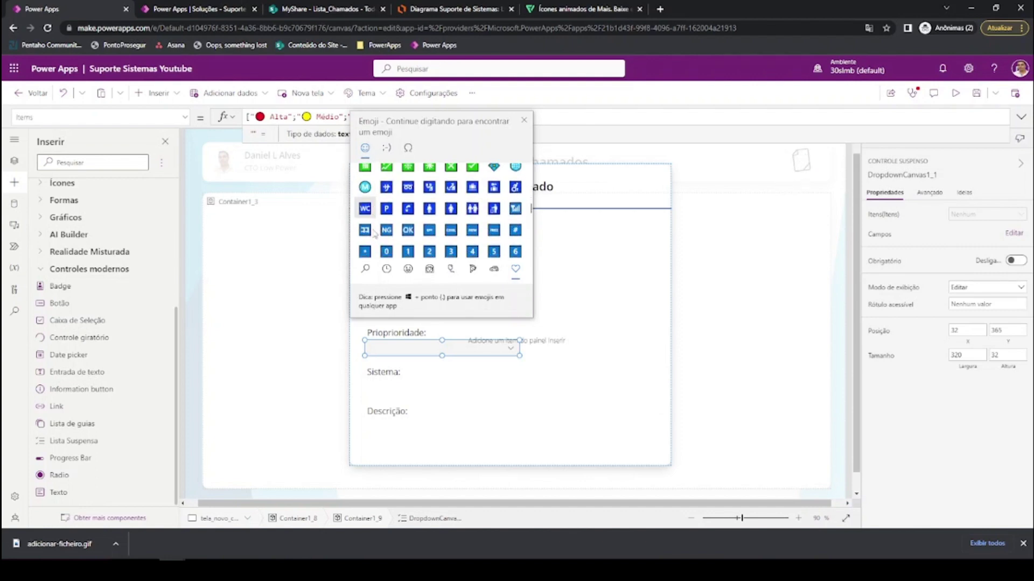
pyautogui.scroll(-5, 375, 232)
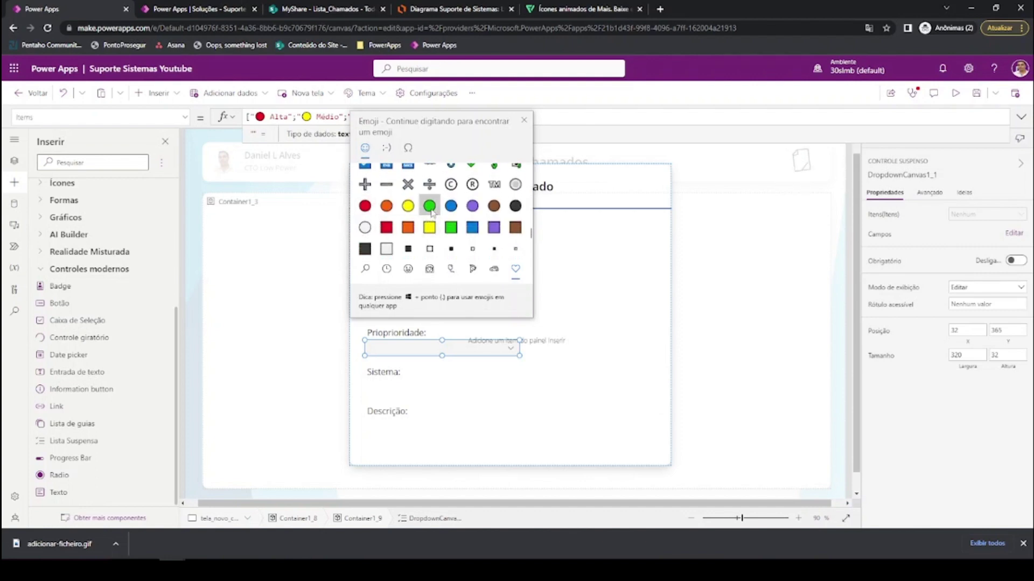
pyautogui.click(430, 205)
pyautogui.write('Baixo')
pyautogui.press('BackSpace')
pyautogui.write('a')
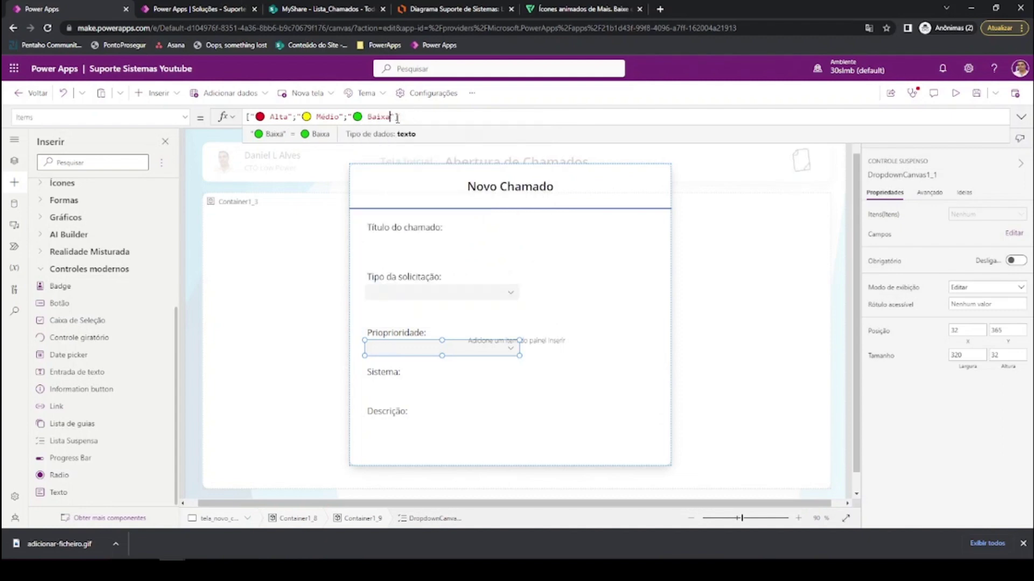
pyautogui.click(404, 118)
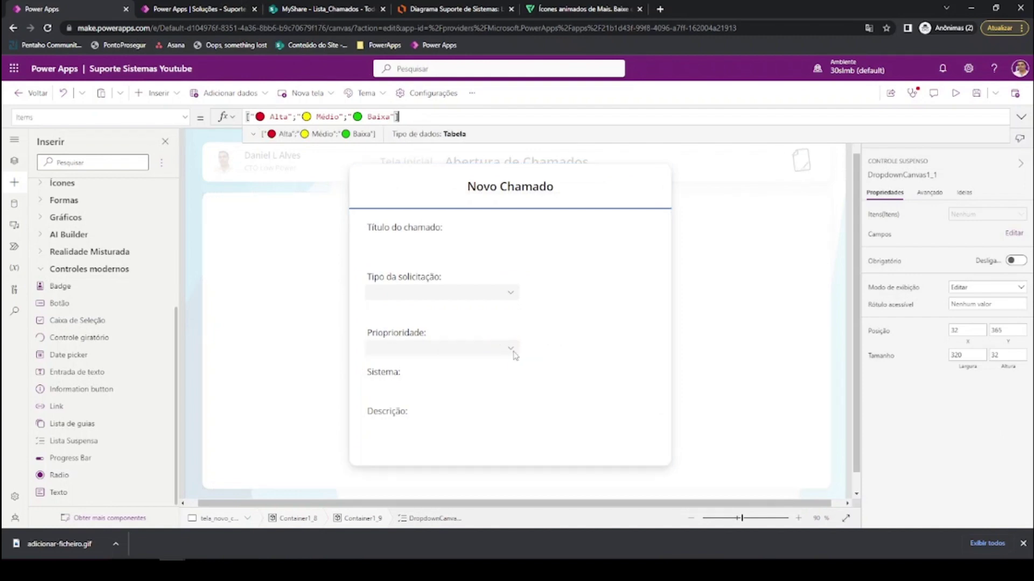
# - Check the option lists of the priority and request type dropdowns on the Novo Chamado form
pyautogui.click(514, 351)
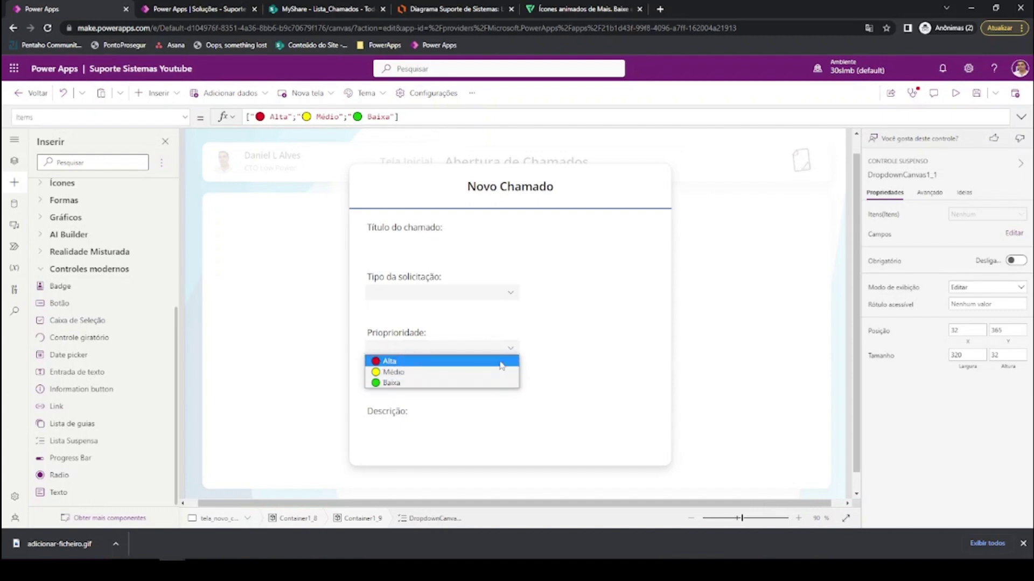
pyautogui.click(530, 362)
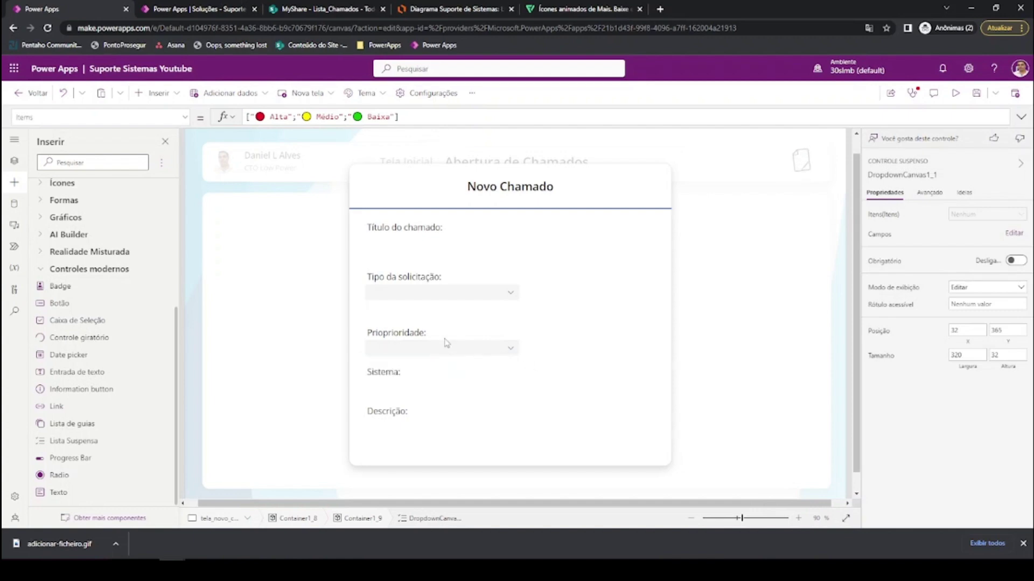
pyautogui.click(438, 293)
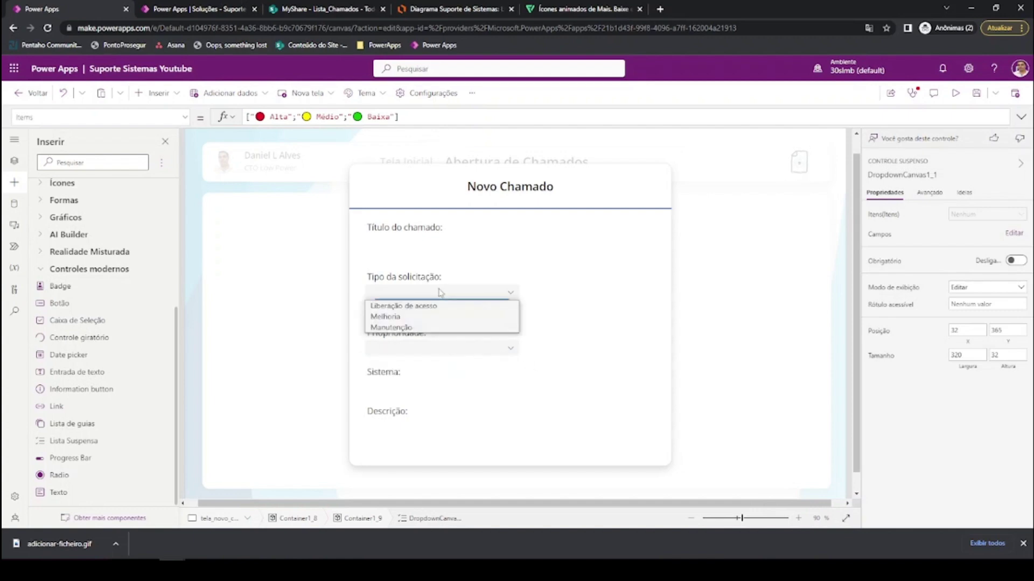
pyautogui.click(433, 295)
# - Duplicate the priority dropdown and place the copy under the Sistema label at X 32, Y 447
pyautogui.scroll(1, 464, 289)
pyautogui.click(455, 353)
pyautogui.scroll(-3, 455, 353)
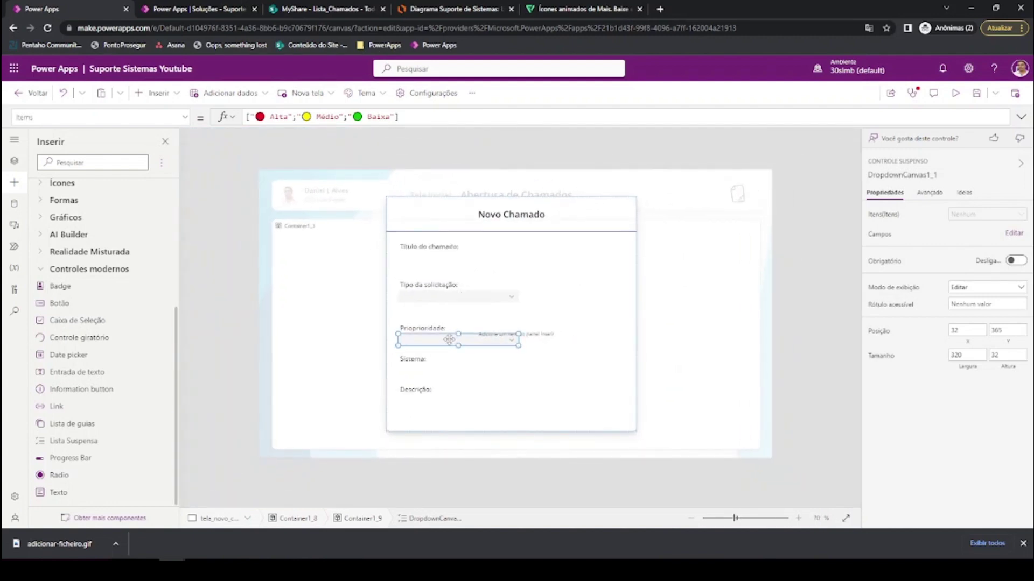
pyautogui.hotkey('ctrl', 'c')
pyautogui.hotkey('ctrl', 'v')
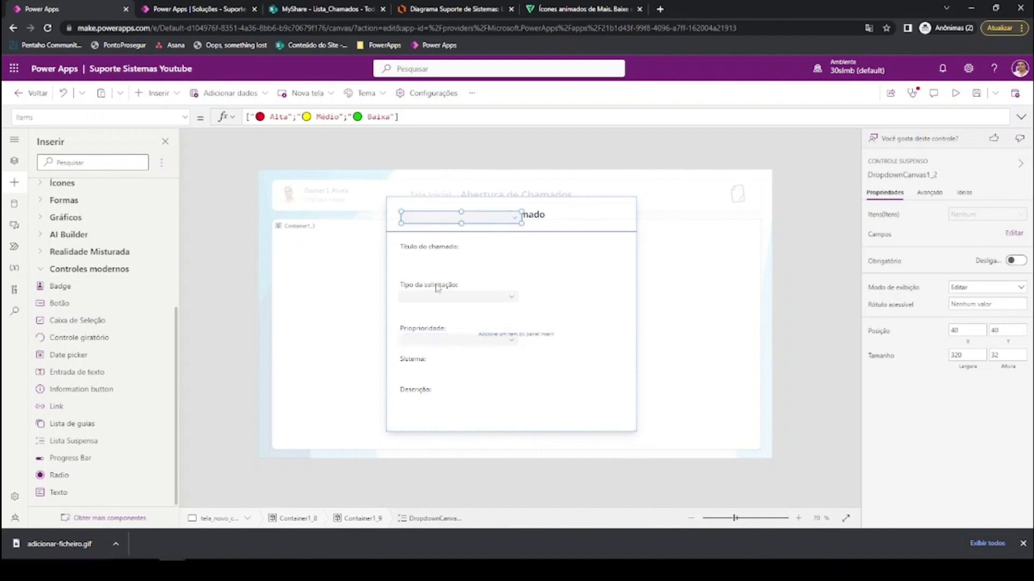
pyautogui.moveTo(415, 220); pyautogui.dragTo(412, 373)
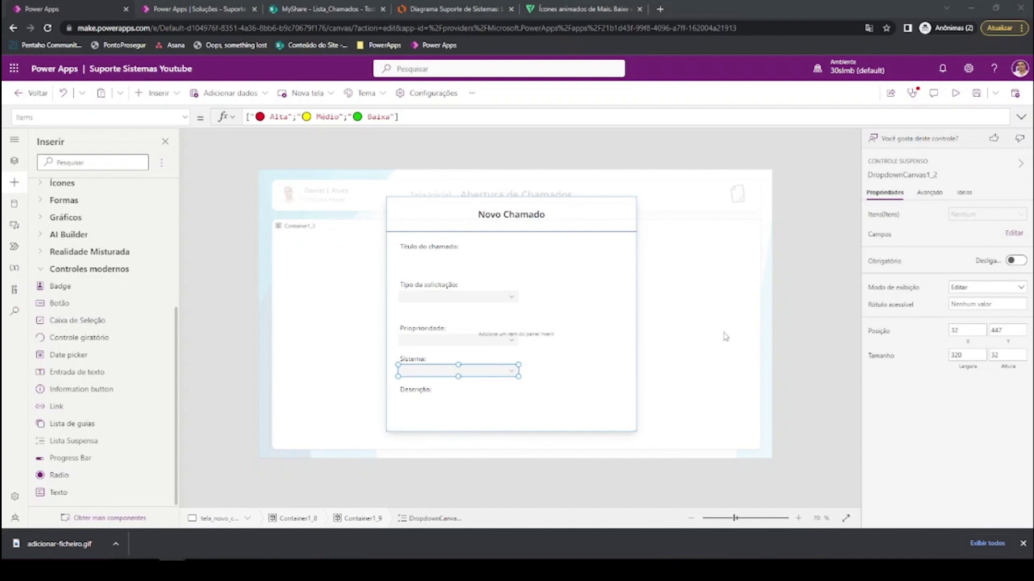
# - Switch to the Lucidchart diagram and place a copy of the lista_admin table beside the original
pyautogui.click(425, 8)
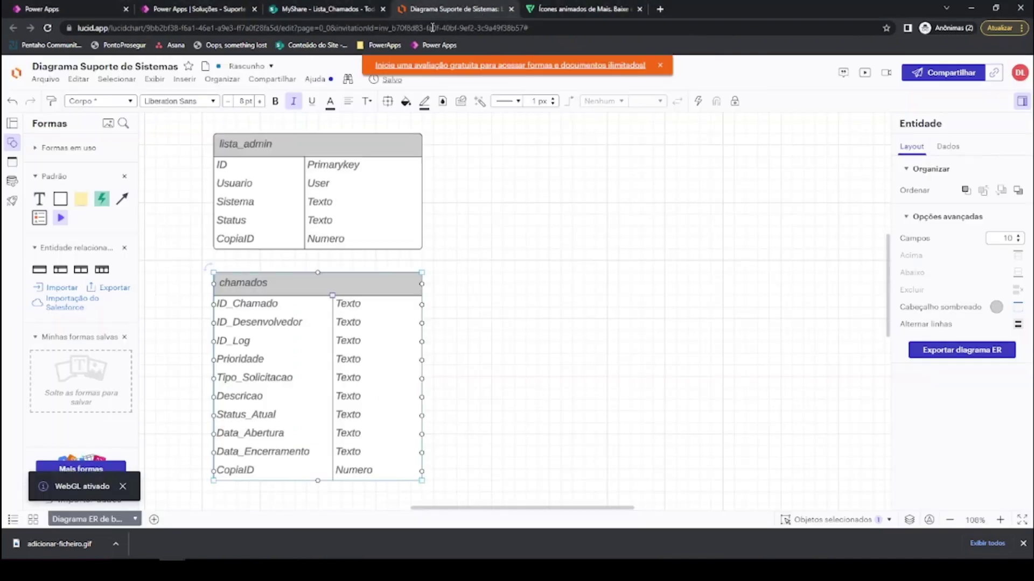
pyautogui.click(397, 150)
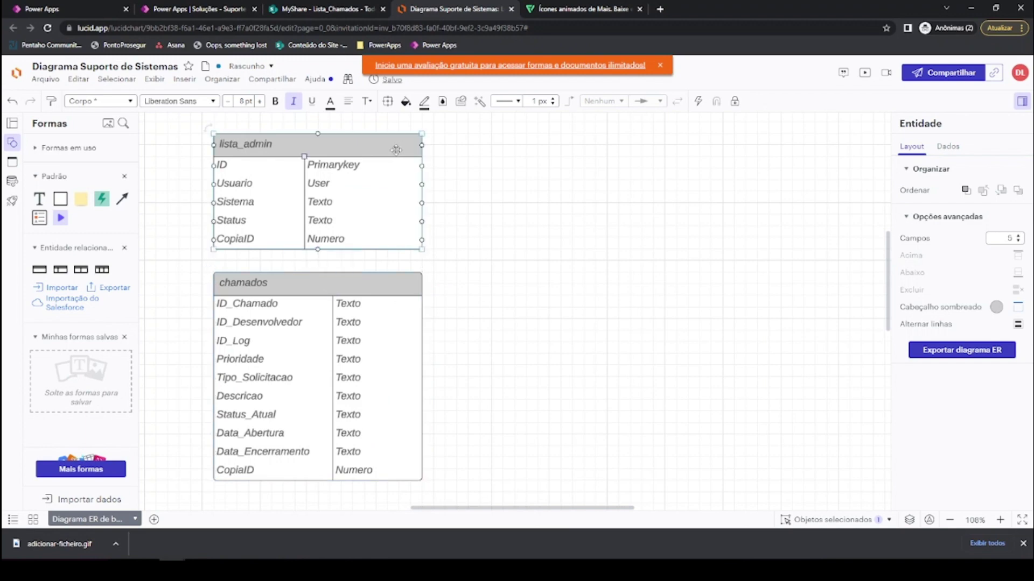
pyautogui.moveTo(350, 142); pyautogui.dragTo(545, 185)
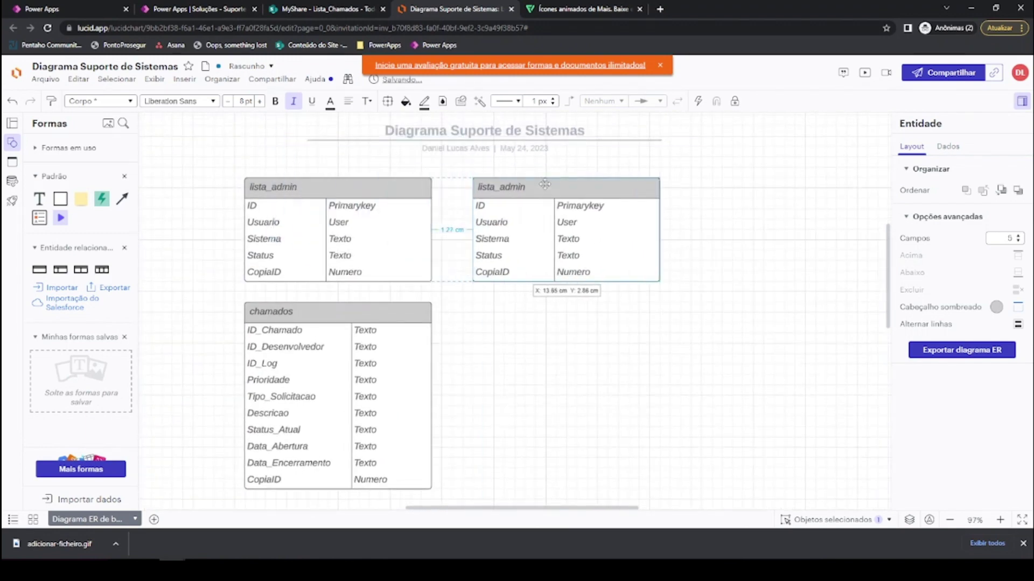
# - Rename the copied table as lista_sistemas
pyautogui.doubleClick(509, 187)
pyautogui.doubleClick(510, 187)
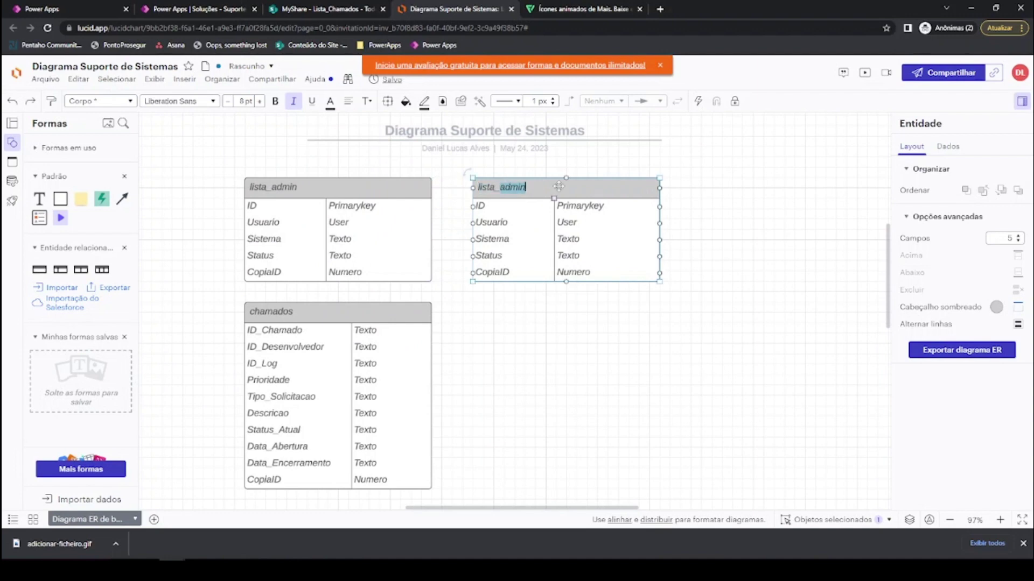
pyautogui.press('BackSpace')
pyautogui.write('sistemas')
# - Rename the Usuario field of the lista_sistemas table as Sistema
pyautogui.doubleClick(506, 209)
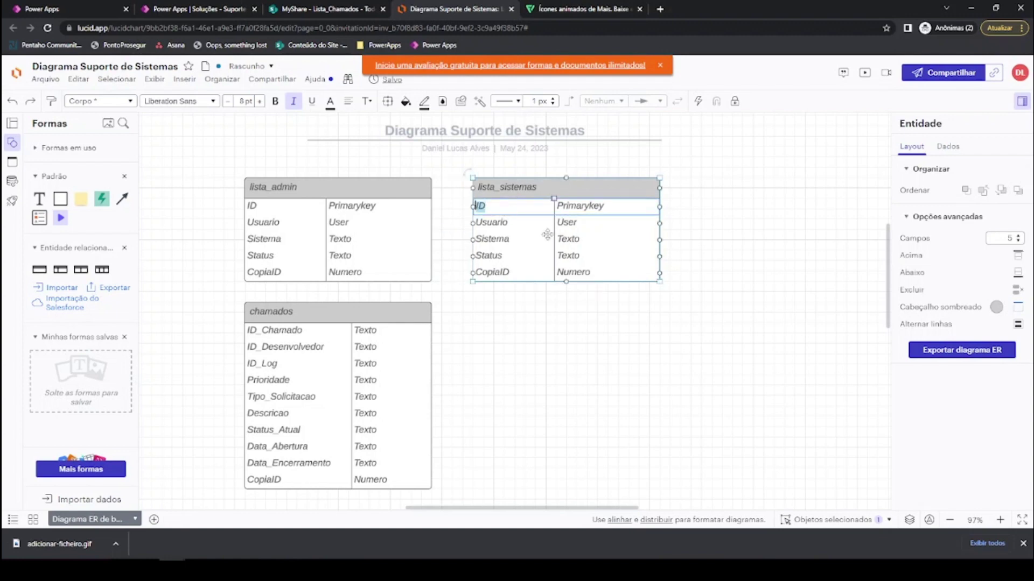
pyautogui.doubleClick(511, 224)
pyautogui.write('Sistema')
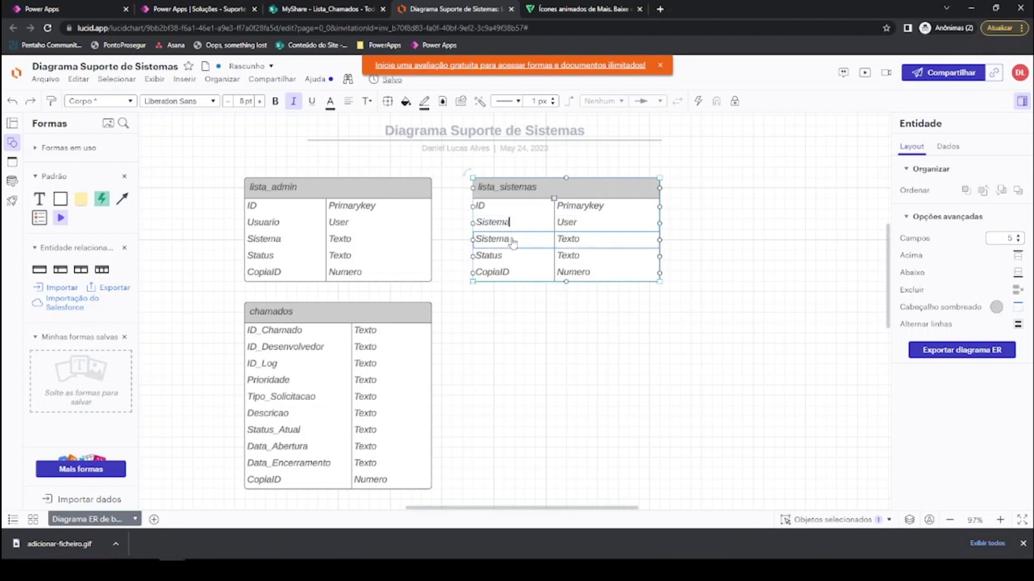
# - Reduce the lista_sistemas table to 2 fields, keeping only ID and the first Sistema row
pyautogui.rightClick(487, 239)
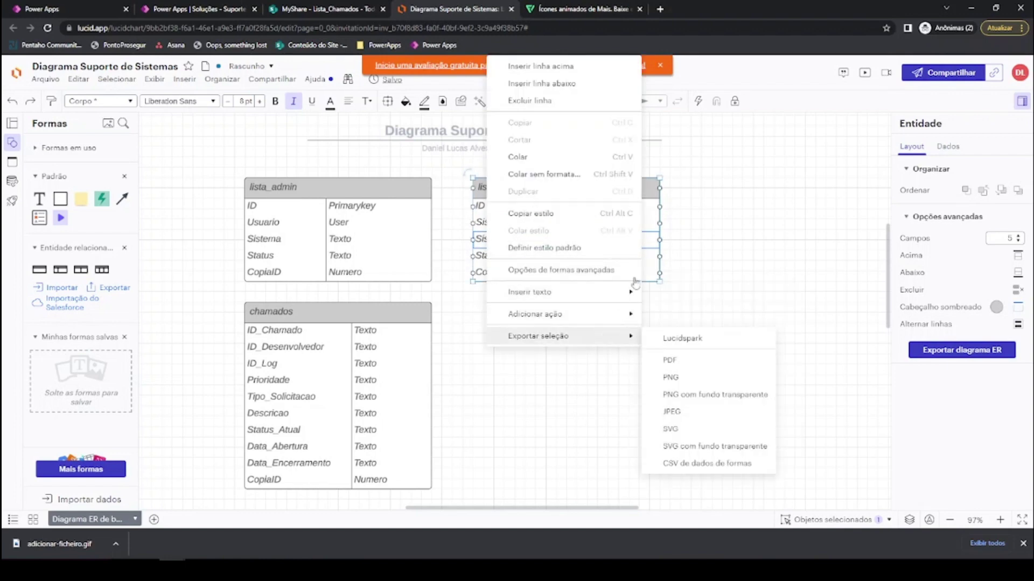
pyautogui.click(693, 247)
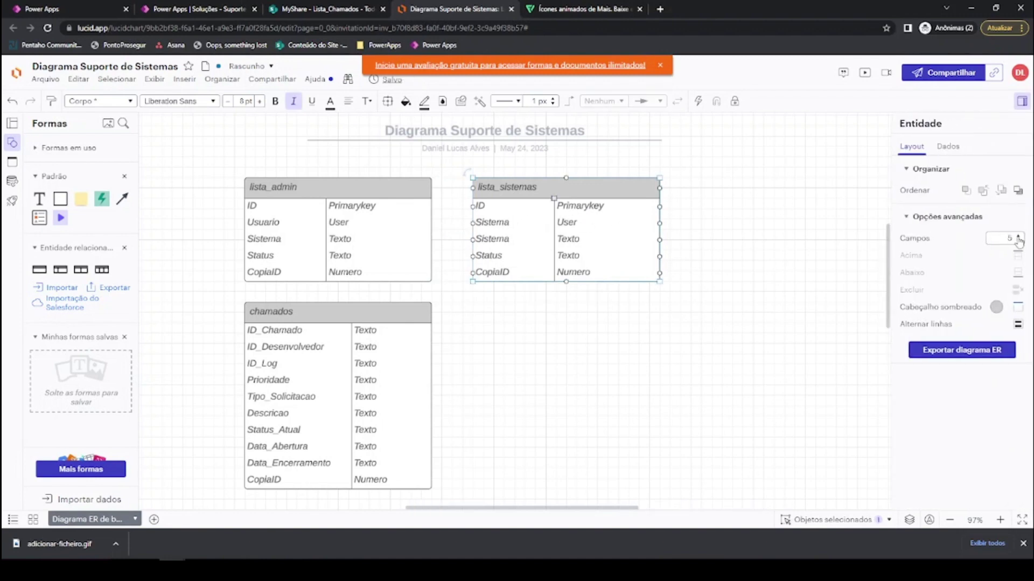
pyautogui.click(1017, 237)
pyautogui.click(1018, 237)
pyautogui.click(1018, 240)
pyautogui.click(1018, 240)
pyautogui.click(1019, 241)
pyautogui.click(1018, 241)
pyautogui.click(1019, 241)
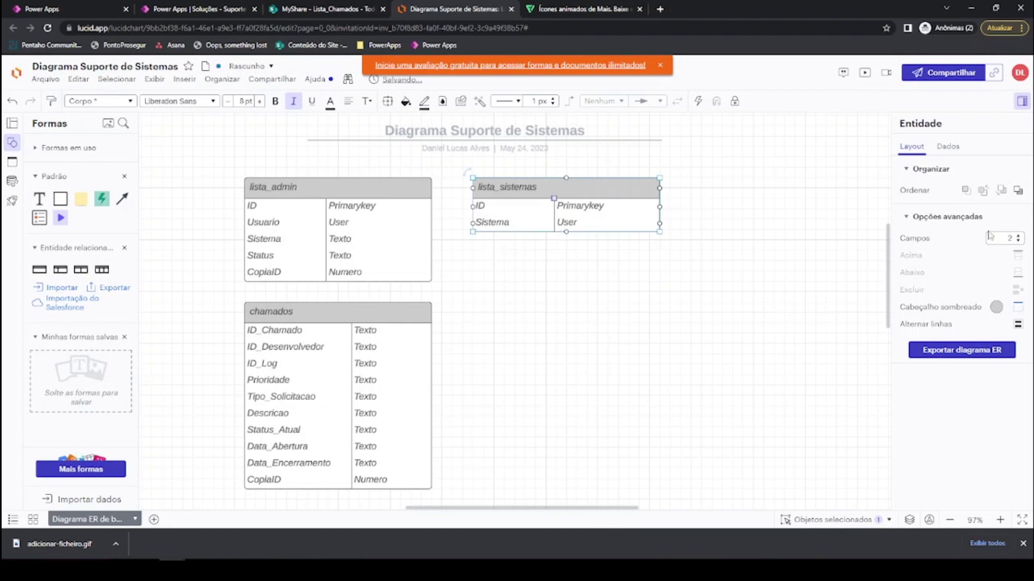
# - Set the data type of the Sistema field in lista_sistemas to Texto
pyautogui.doubleClick(580, 225)
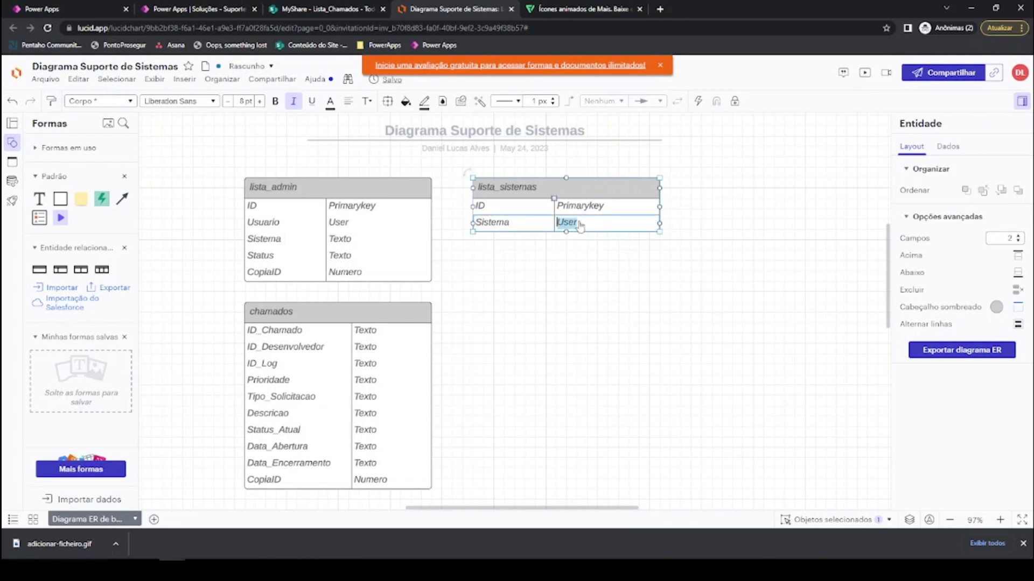
pyautogui.write('T')
pyautogui.click(619, 280)
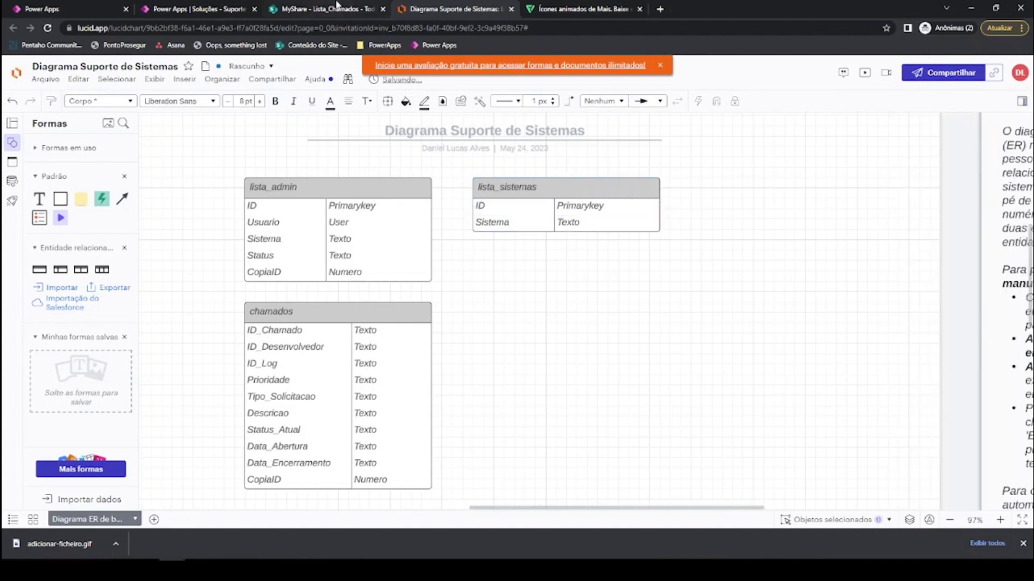
# - Switch to SharePoint and start a new blank list from the MyShare site contents
pyautogui.click(336, 6)
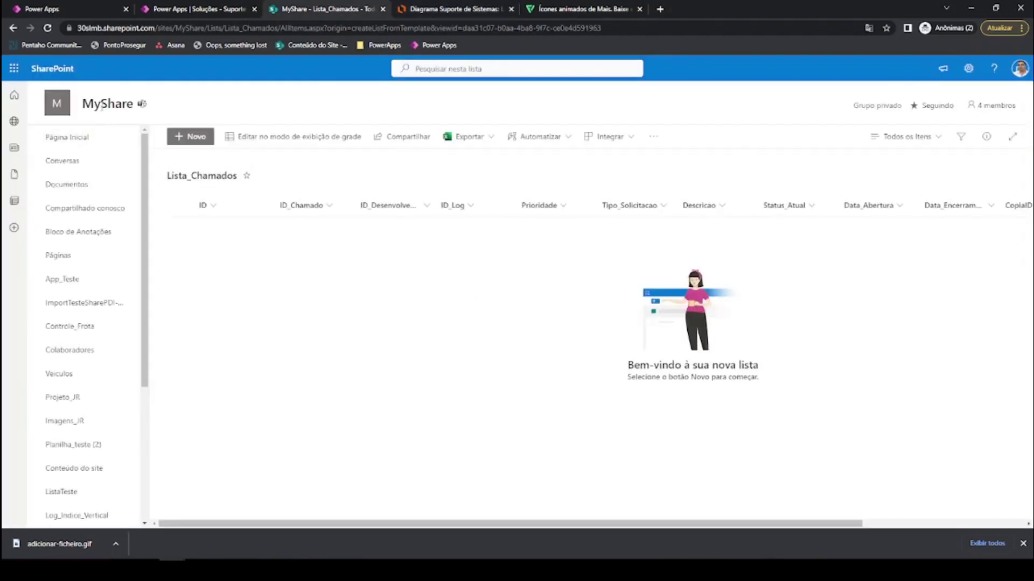
pyautogui.scroll(-1, 90, 447)
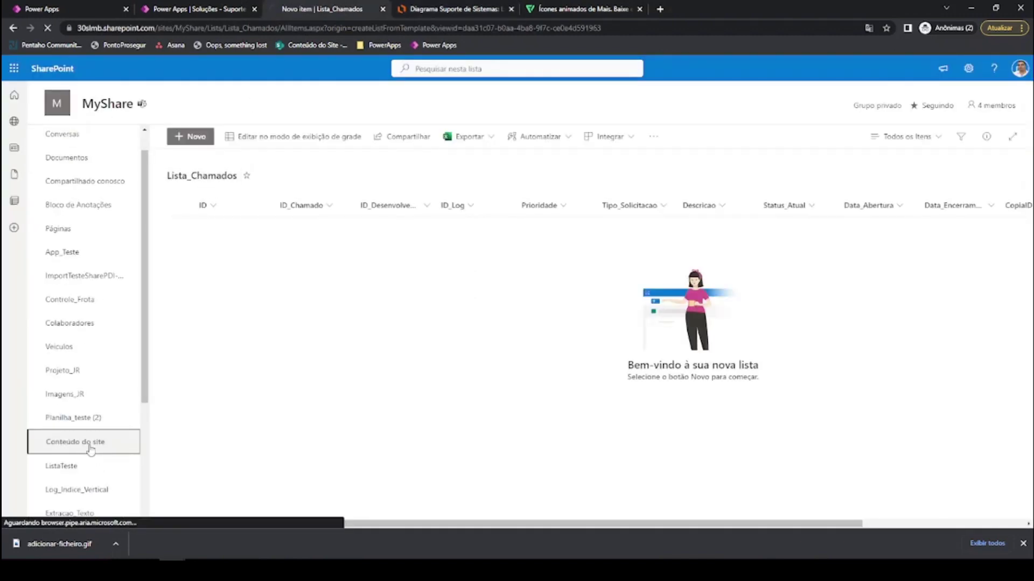
pyautogui.click(91, 450)
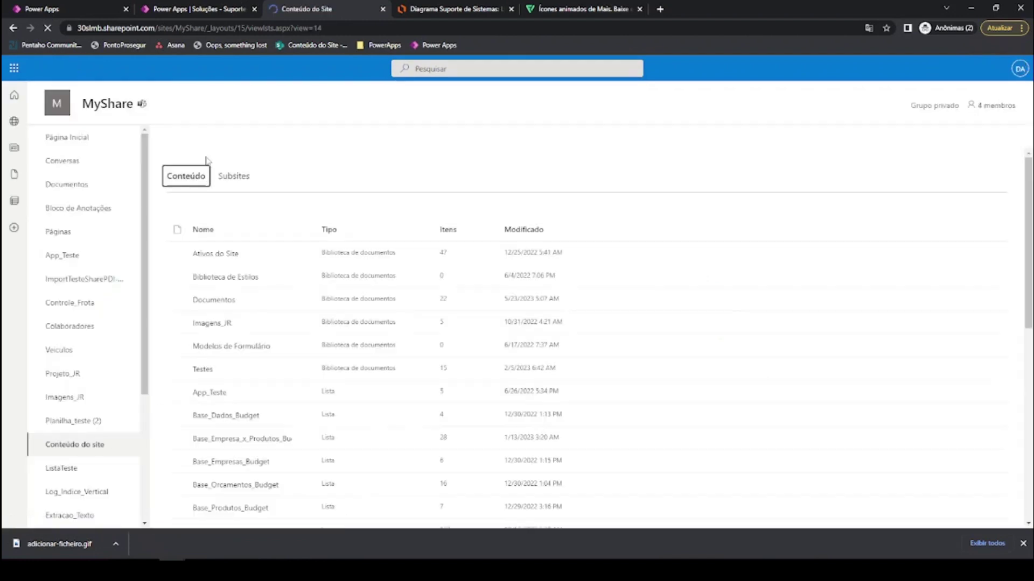
pyautogui.click(186, 137)
pyautogui.click(198, 159)
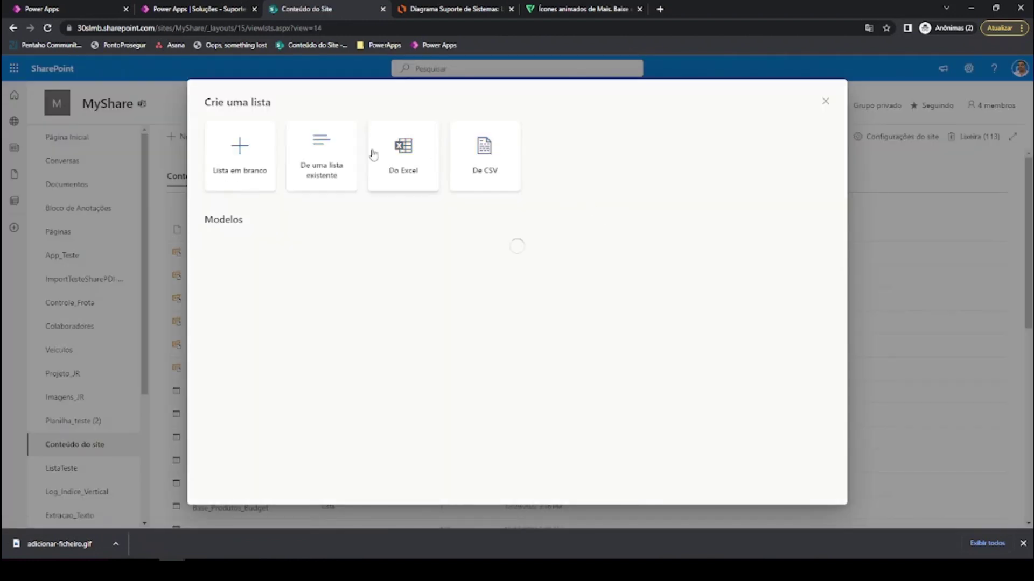
pyautogui.click(257, 174)
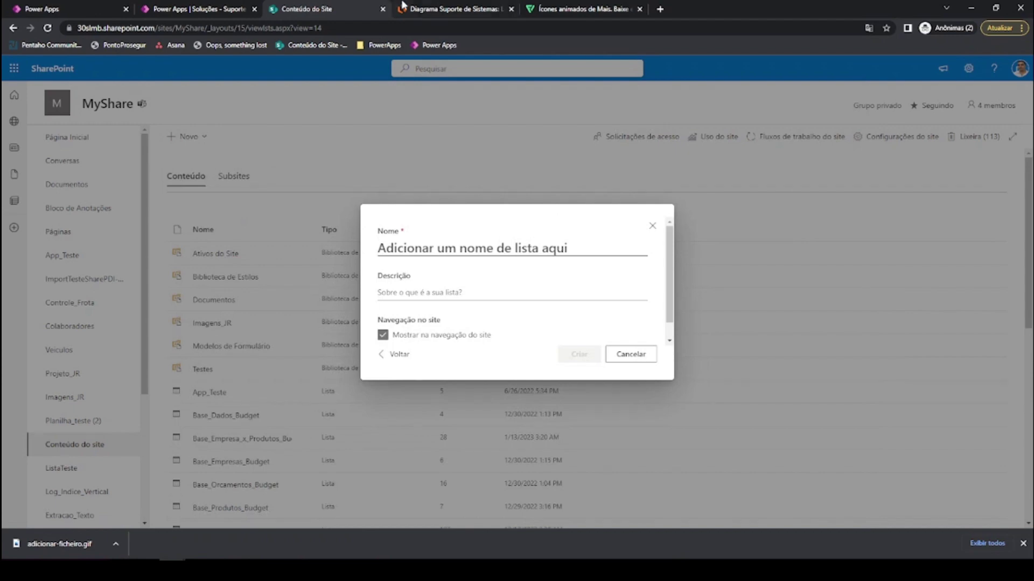
# - Create the list with the name lista_sistemas copied from the Lucidchart diagram, leaving it out of the site navigation
pyautogui.click(439, 8)
pyautogui.click(514, 187)
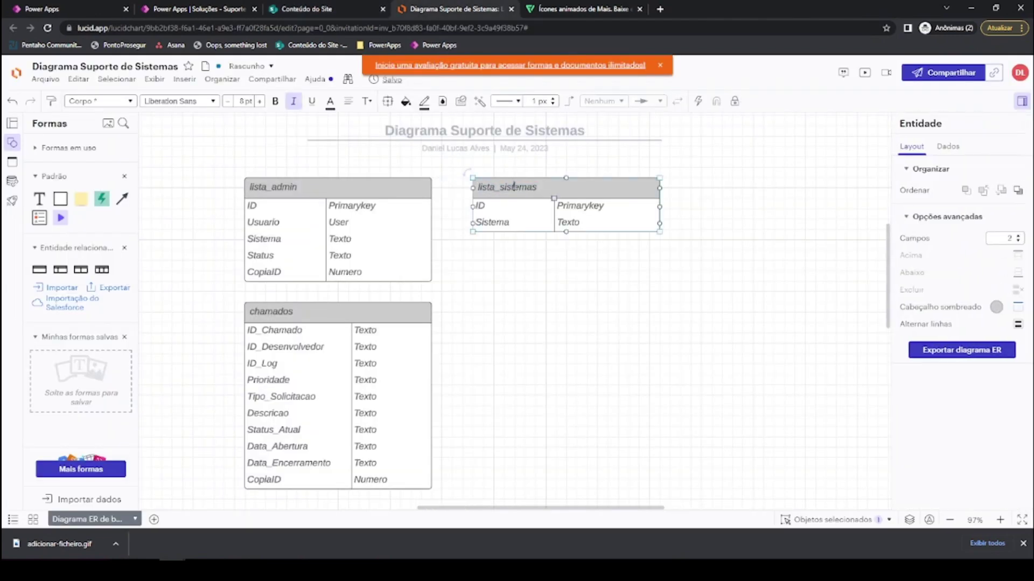
pyautogui.doubleClick(514, 186)
pyautogui.doubleClick(491, 187)
pyautogui.tripleClick(491, 187)
pyautogui.hotkey('ctrl', 'c')
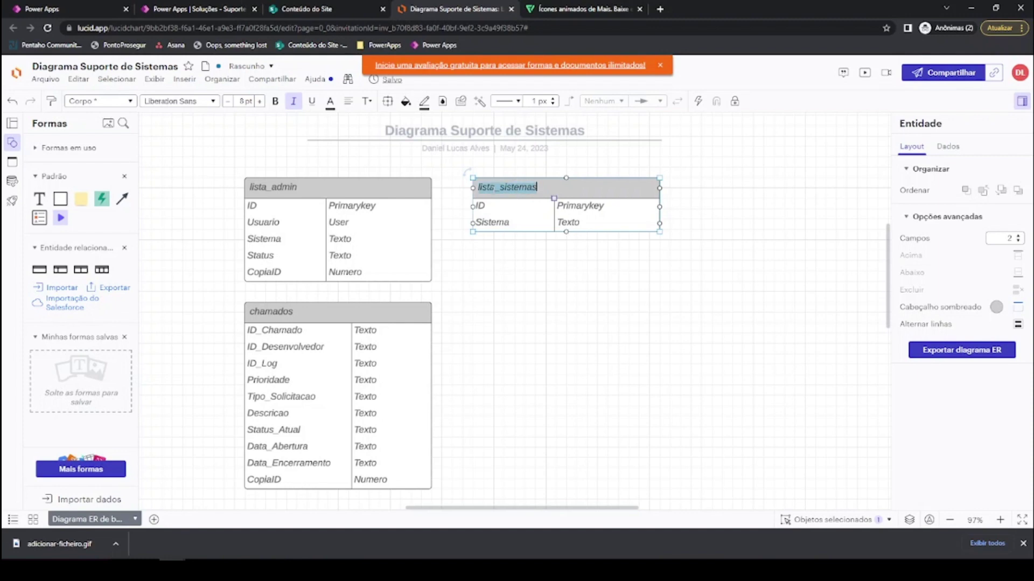
pyautogui.click(302, 9)
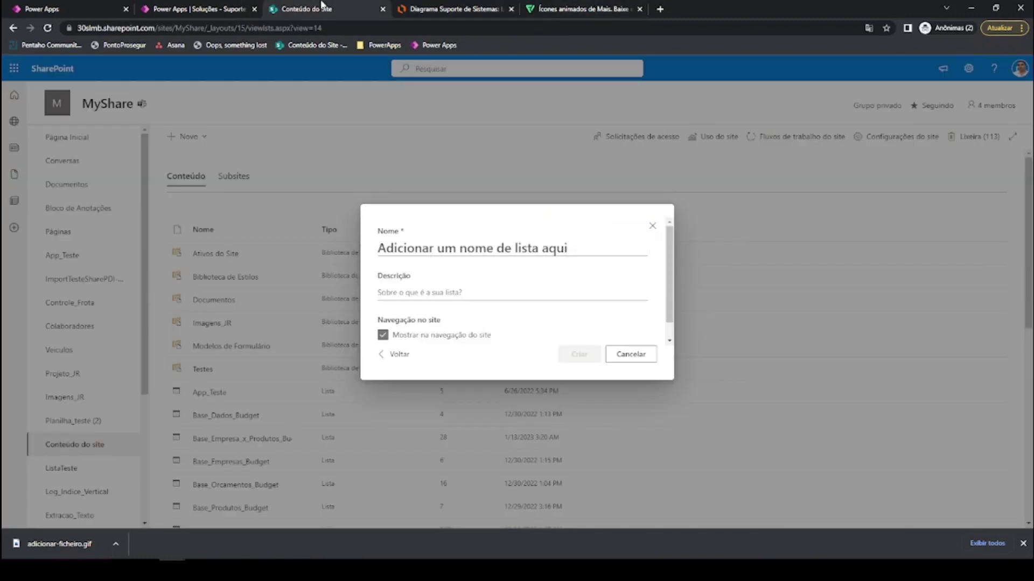
pyautogui.hotkey('ctrl', 'v')
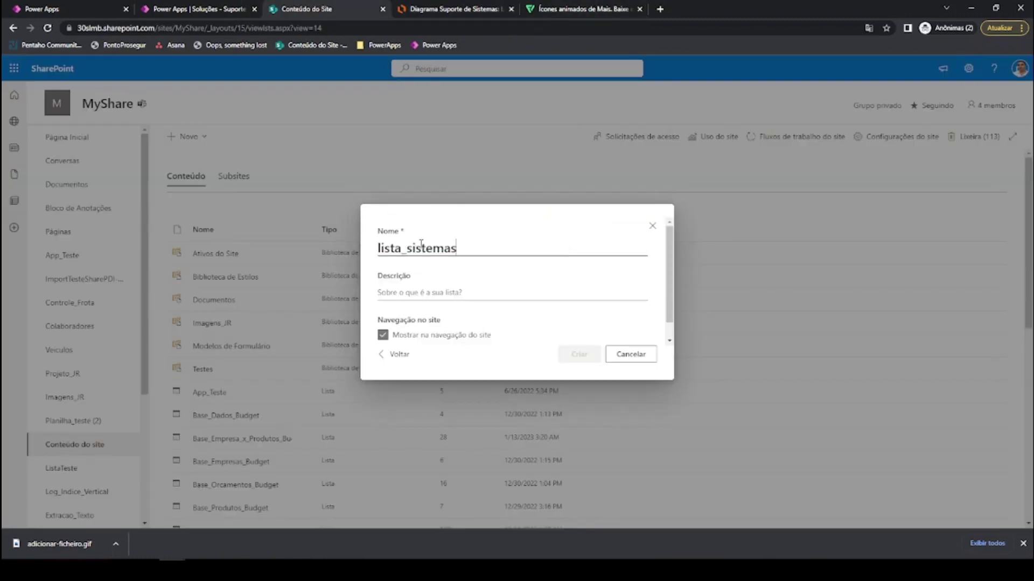
pyautogui.click(382, 335)
pyautogui.click(580, 355)
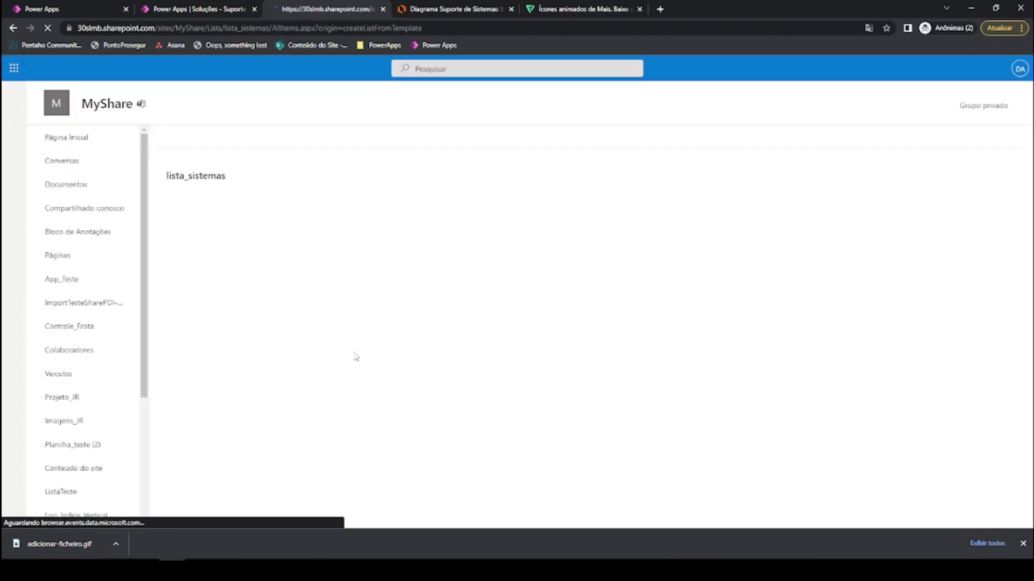
# - Make the Título column of lista_sistemas optional in the list settings and save the change
pyautogui.click(968, 68)
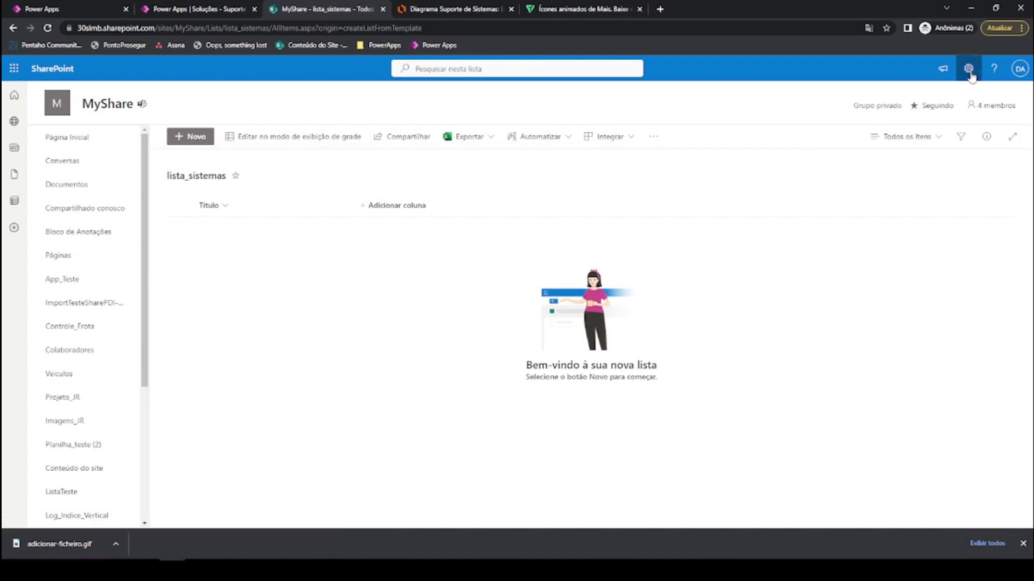
pyautogui.click(900, 183)
pyautogui.scroll(-3, 334, 284)
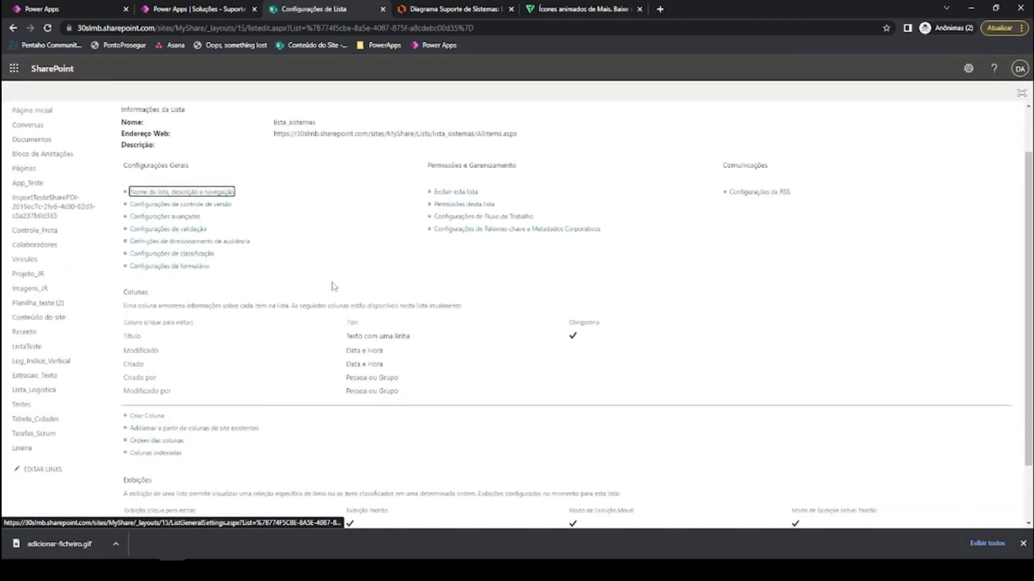
pyautogui.click(128, 269)
pyautogui.click(131, 265)
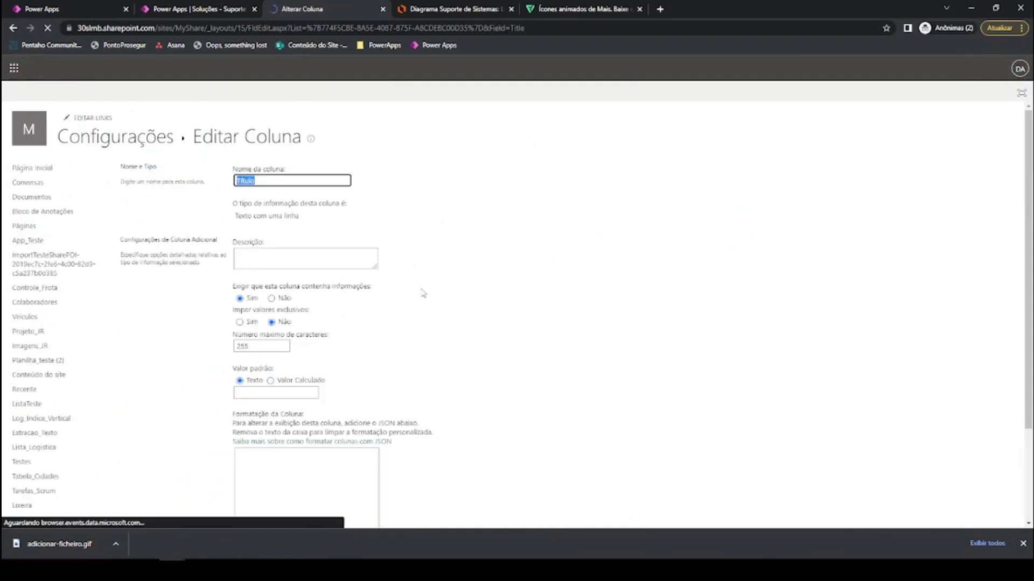
pyautogui.click(272, 298)
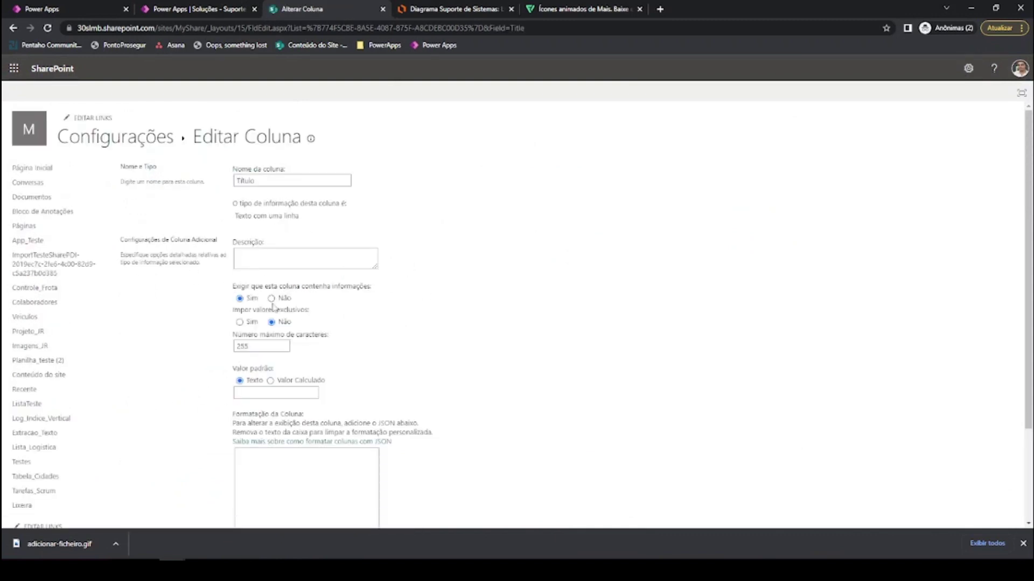
pyautogui.scroll(-2, 617, 331)
pyautogui.click(946, 469)
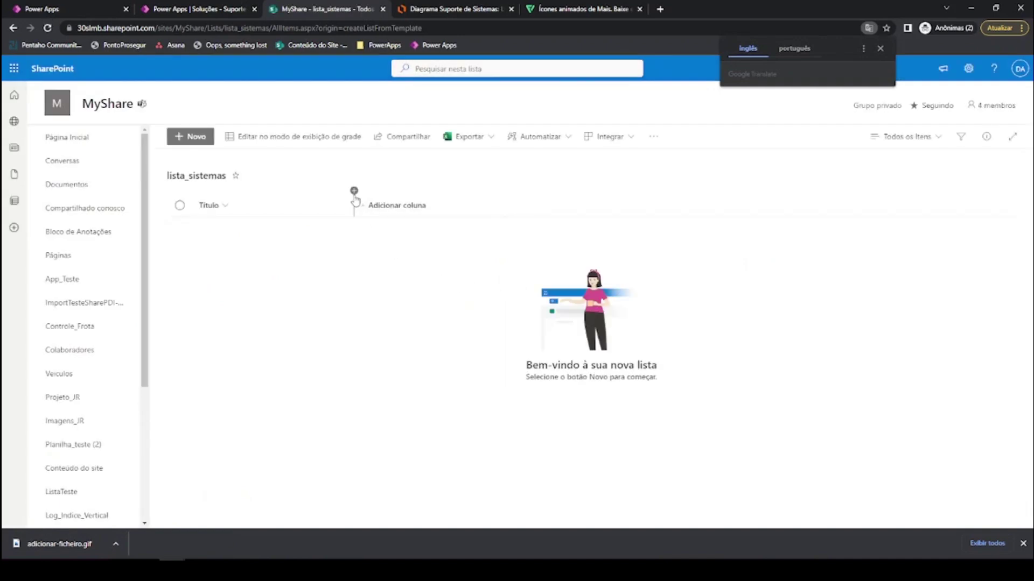
# - Show the ID column and hide Título in the lista_sistemas view
pyautogui.click(380, 213)
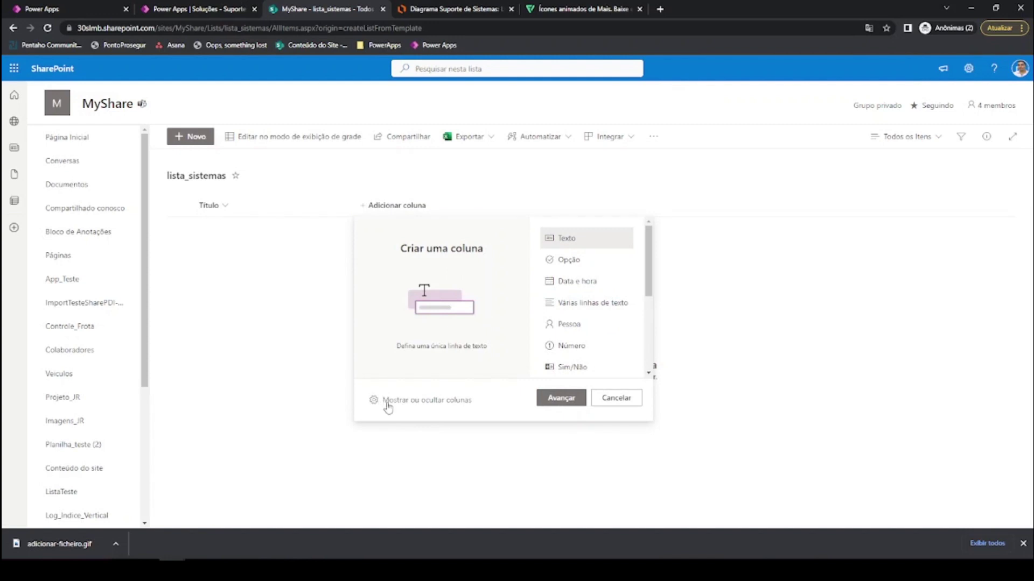
pyautogui.click(387, 402)
pyautogui.click(878, 197)
pyautogui.moveTo(881, 253); pyautogui.dragTo(877, 201)
pyautogui.click(876, 198)
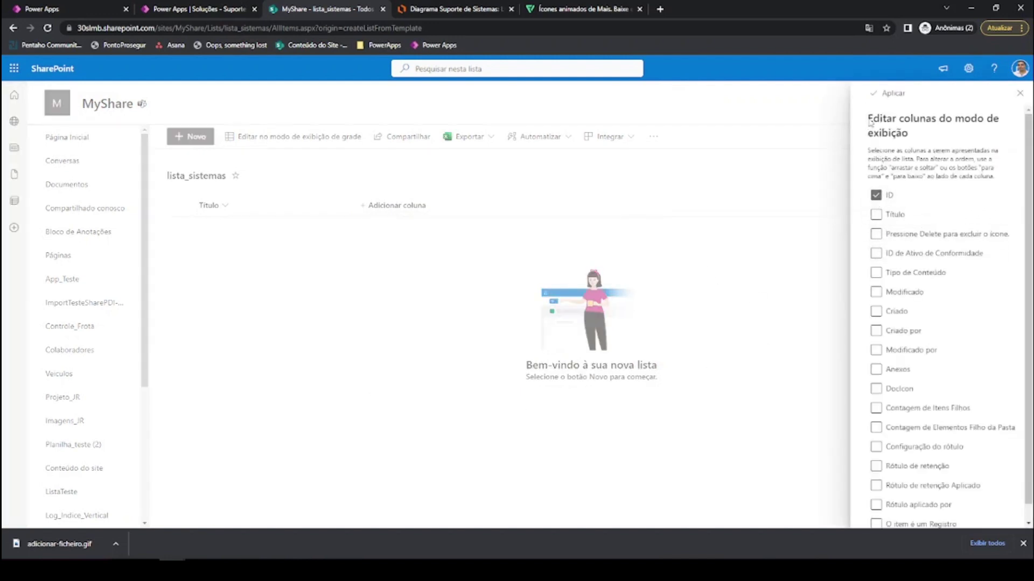
pyautogui.click(889, 94)
# - Add a single-line text column to lista_sistemas, named Sistema as copied from the Lucidchart table
pyautogui.click(339, 210)
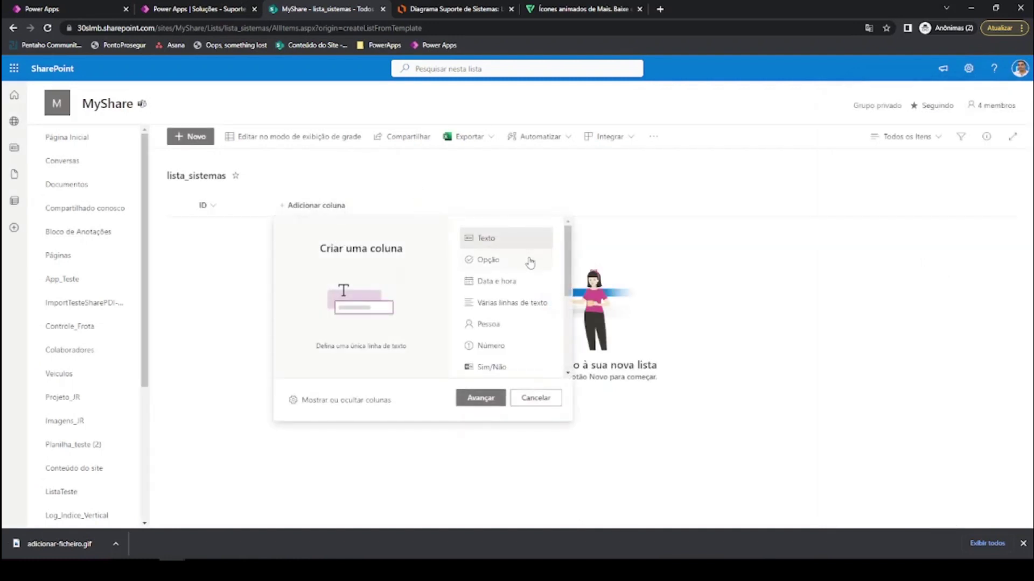
pyautogui.click(485, 400)
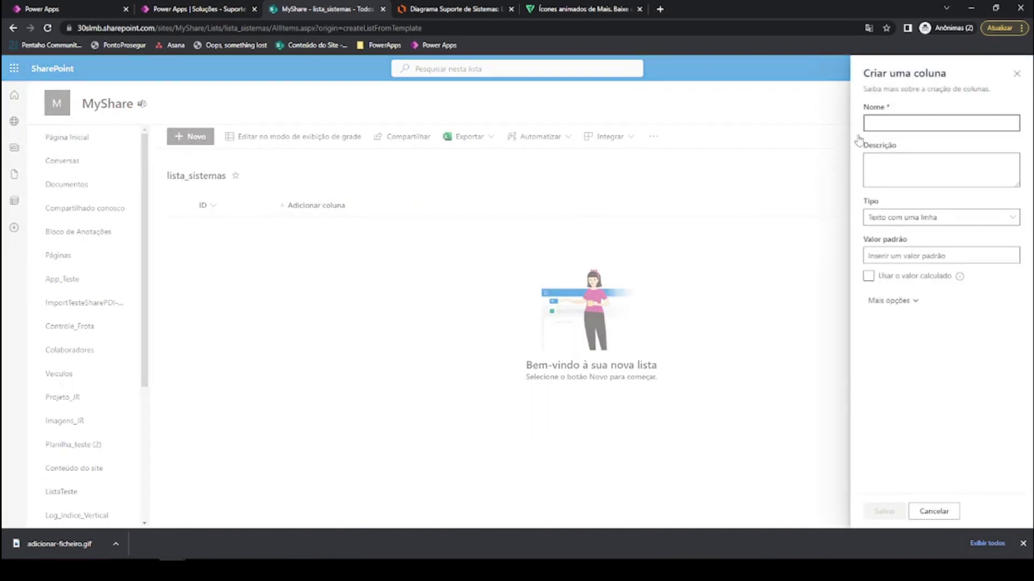
pyautogui.click(433, 8)
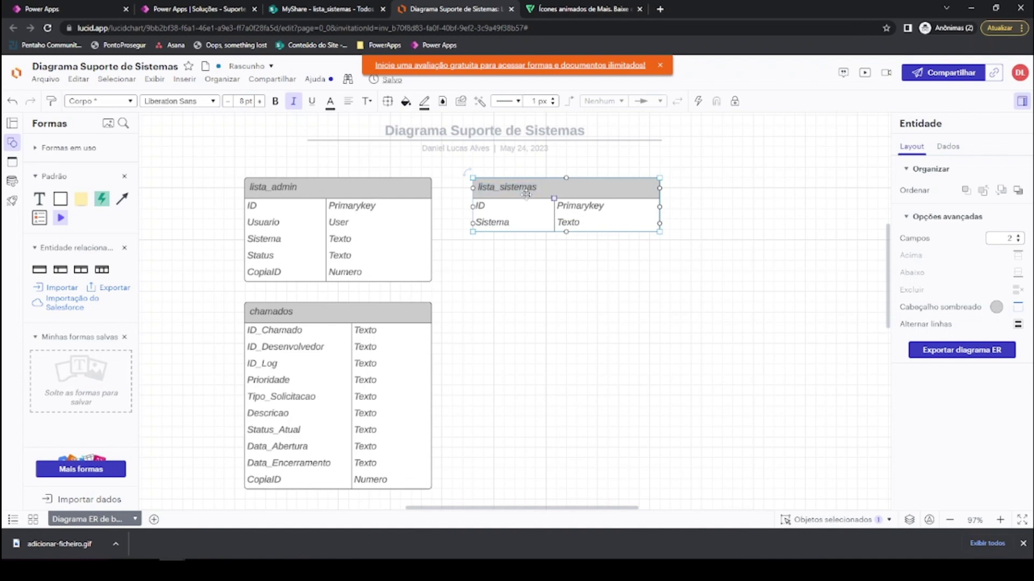
pyautogui.doubleClick(498, 223)
pyautogui.hotkey('ctrl', 'c')
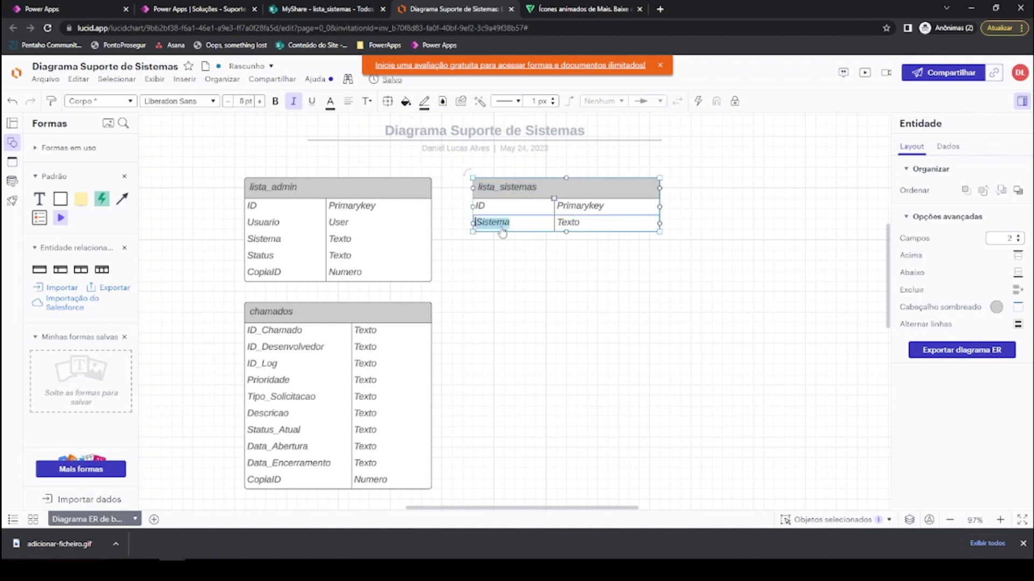
pyautogui.click(327, 10)
pyautogui.click(910, 123)
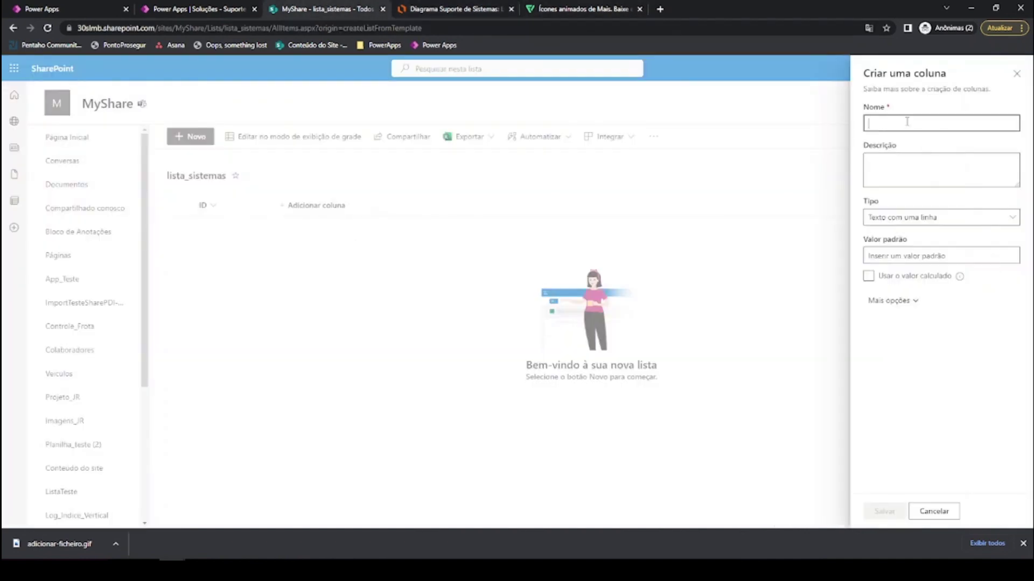
pyautogui.hotkey('ctrl', 'v')
pyautogui.click(893, 512)
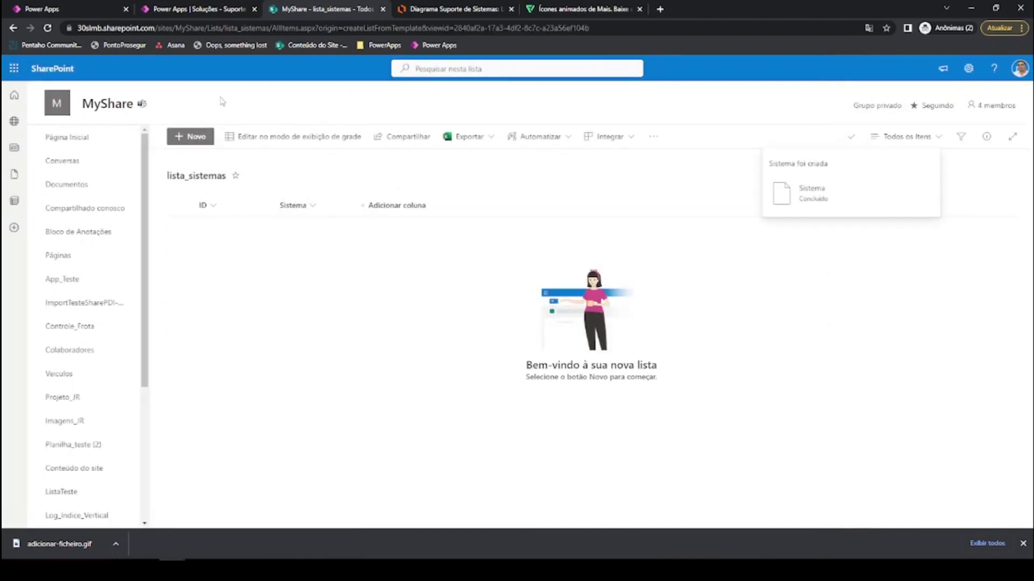
# - Add an item to lista_sistemas with Sistema set to Vendas
pyautogui.click(203, 141)
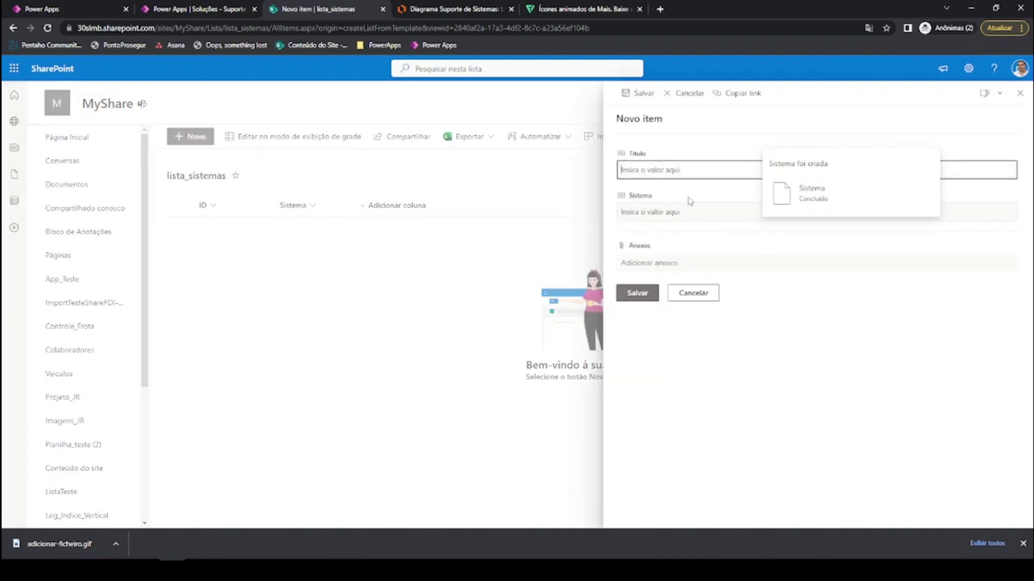
pyautogui.click(649, 212)
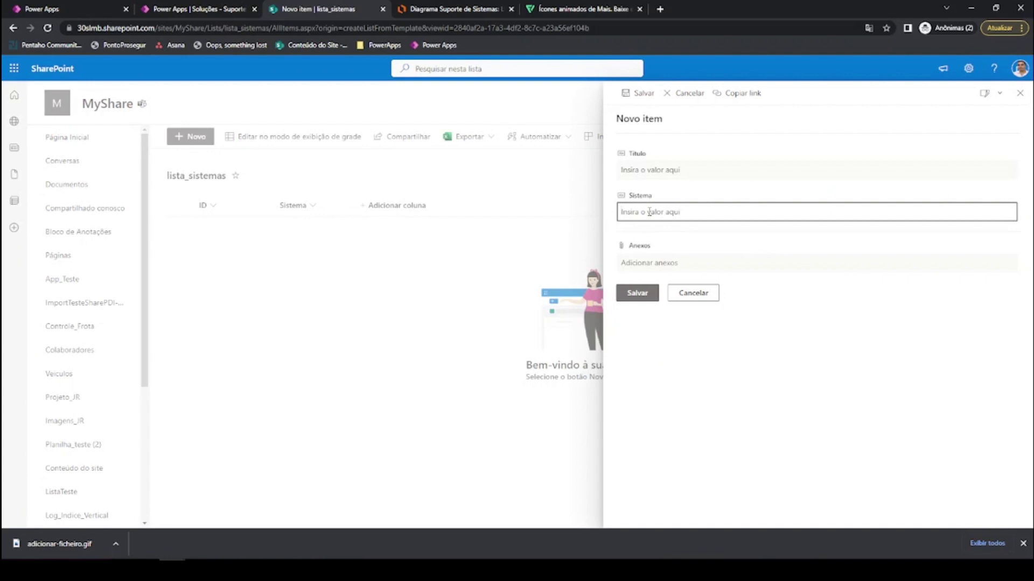
pyautogui.write('Vendas')
pyautogui.click(636, 292)
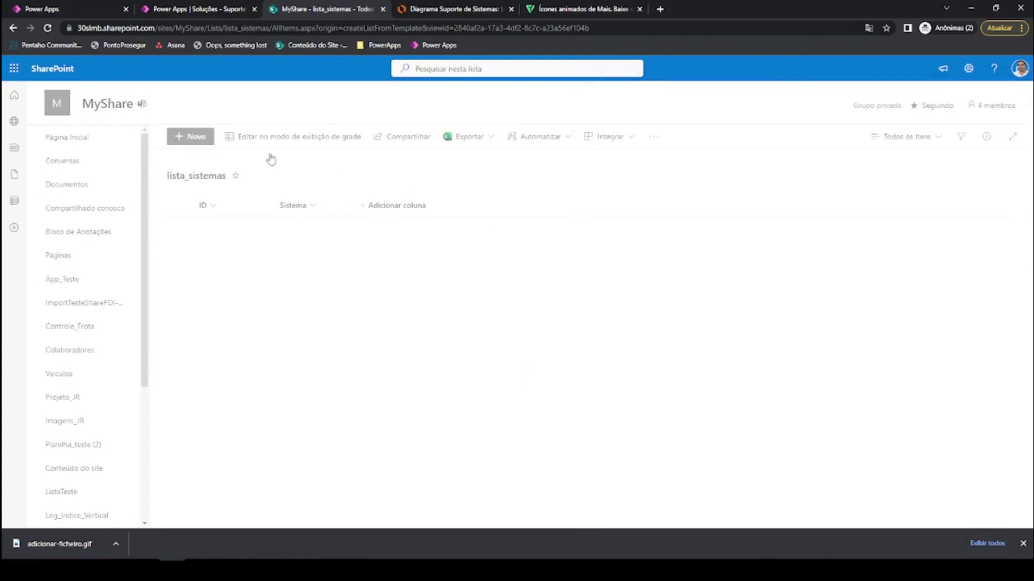
# - Add another item to lista_sistemas with Sistema set to CheckList
pyautogui.click(657, 211)
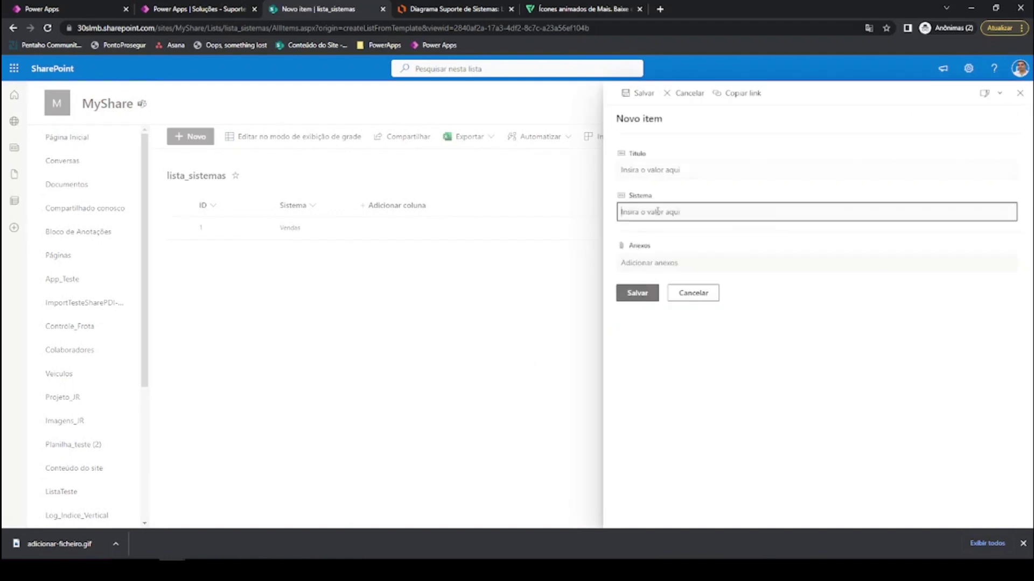
pyautogui.write('CheckList')
pyautogui.click(639, 295)
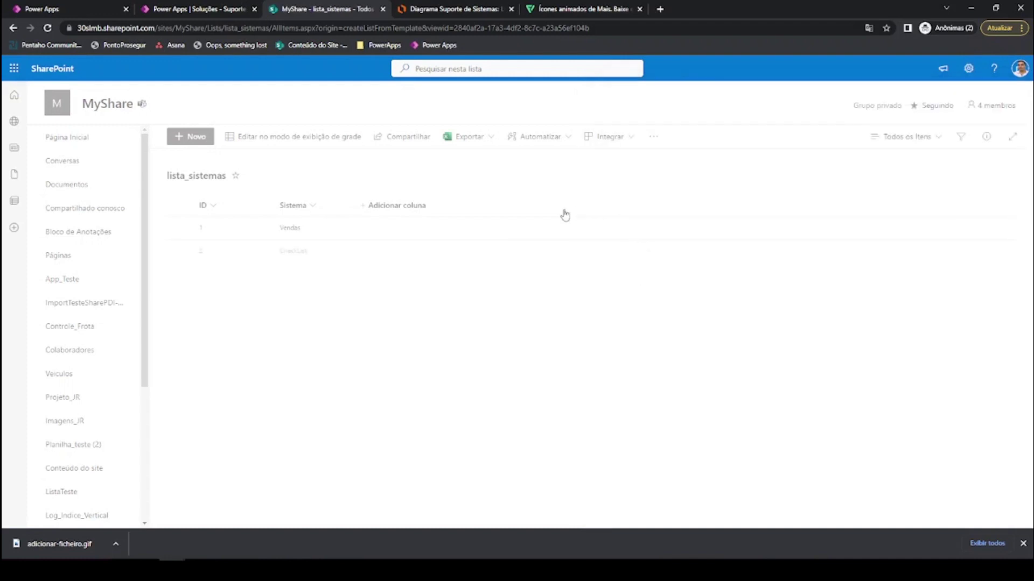
# - Add a third item to lista_sistemas with Sistema set to Suporte de Sistemas
pyautogui.click(183, 136)
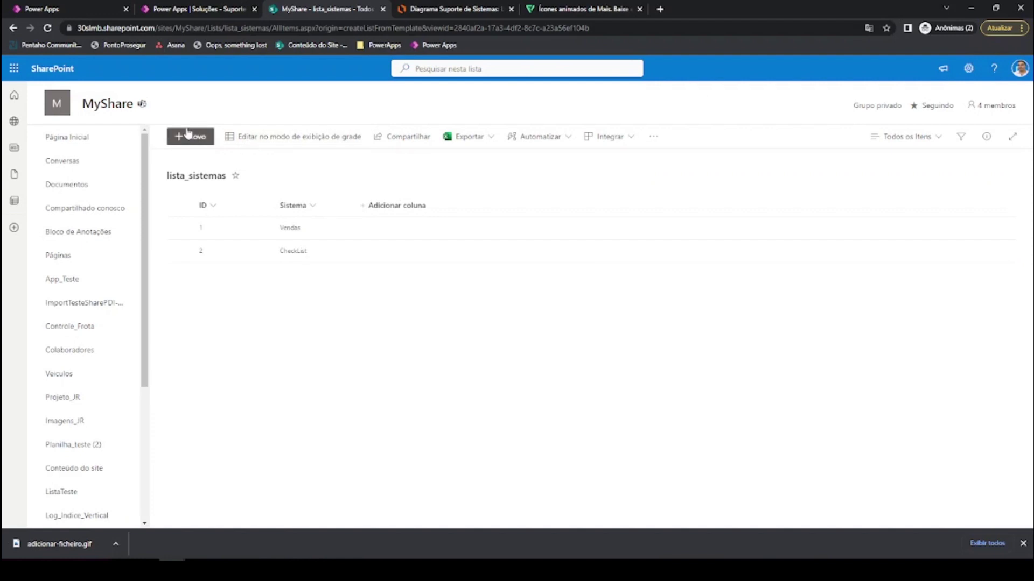
pyautogui.click(679, 213)
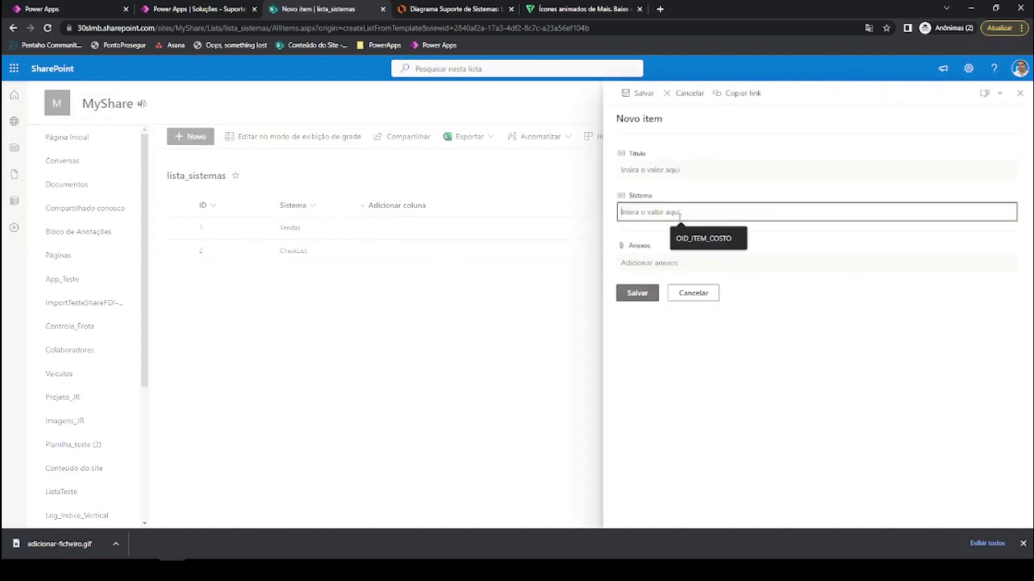
pyautogui.write('Suporte de Si')
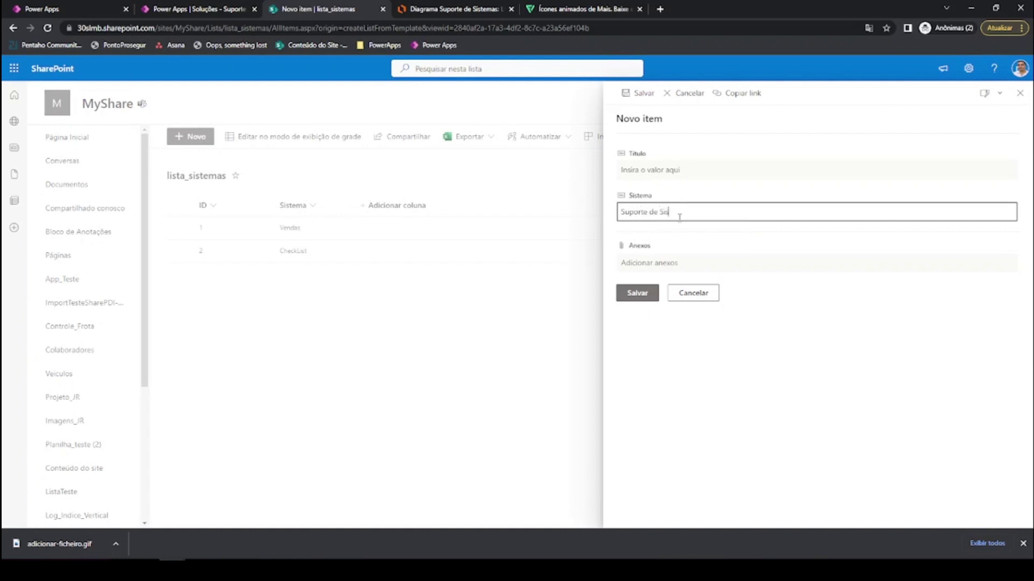
pyautogui.click(646, 293)
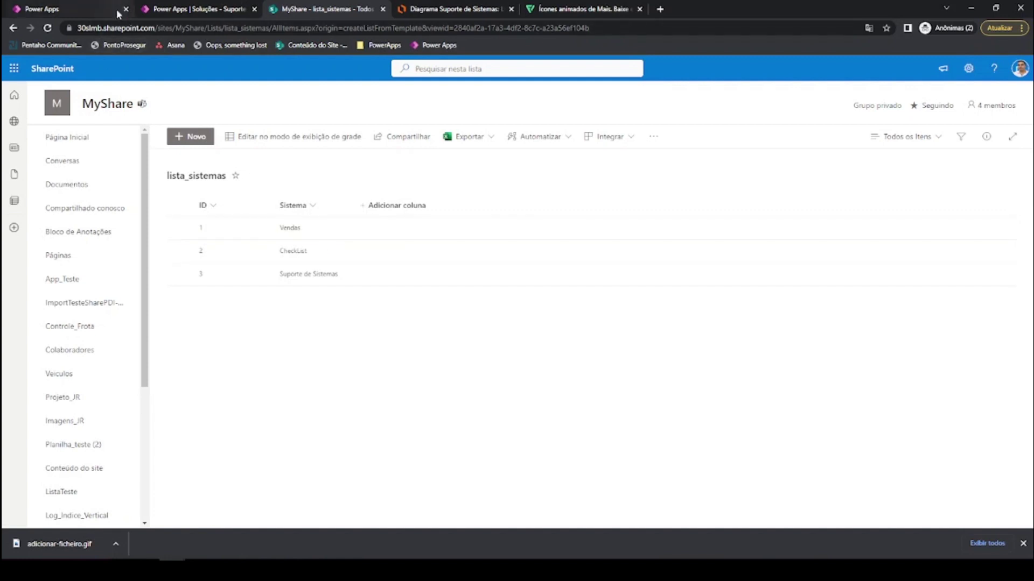
# - Back in Power Apps, start adding a SharePoint data source through the BaseSuporteSistemas environment variable
pyautogui.click(95, 7)
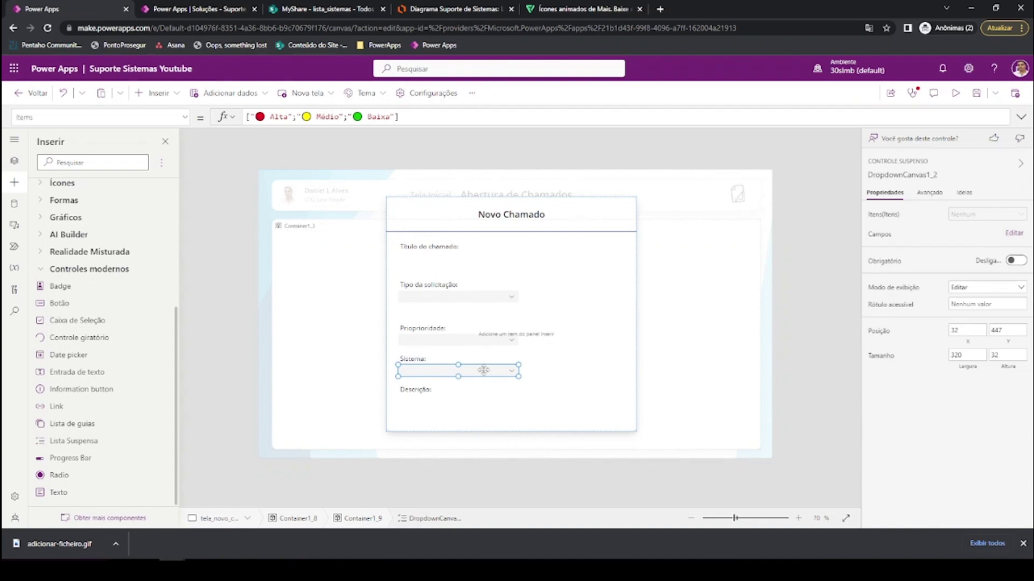
pyautogui.click(15, 204)
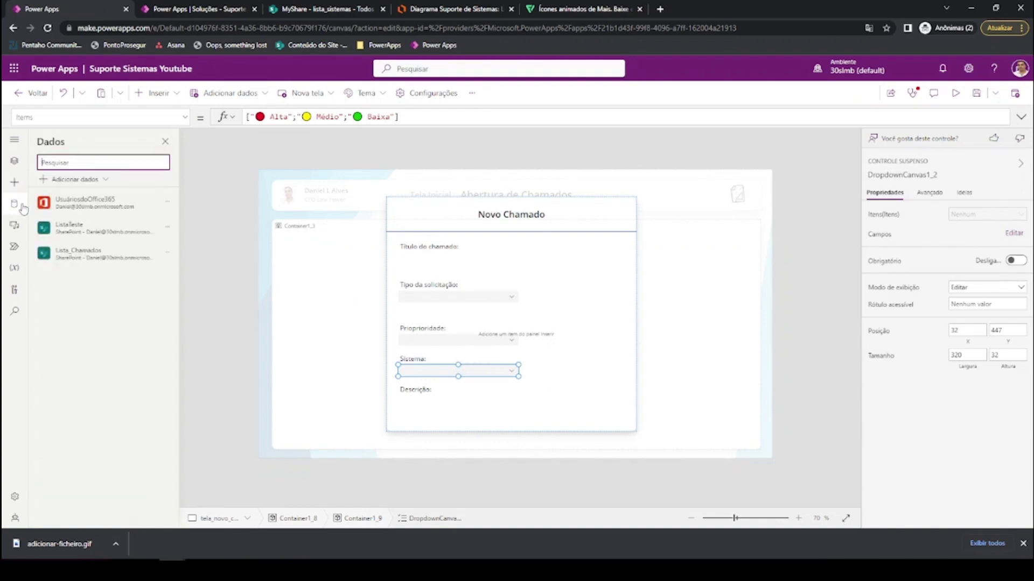
pyautogui.click(81, 180)
pyautogui.write('sharep')
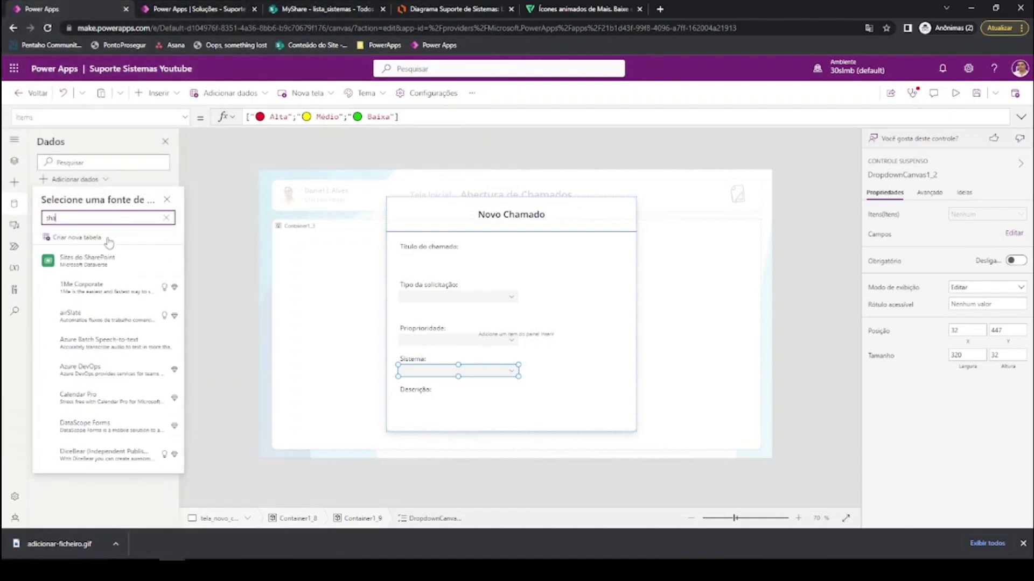
pyautogui.scroll(-5, 109, 381)
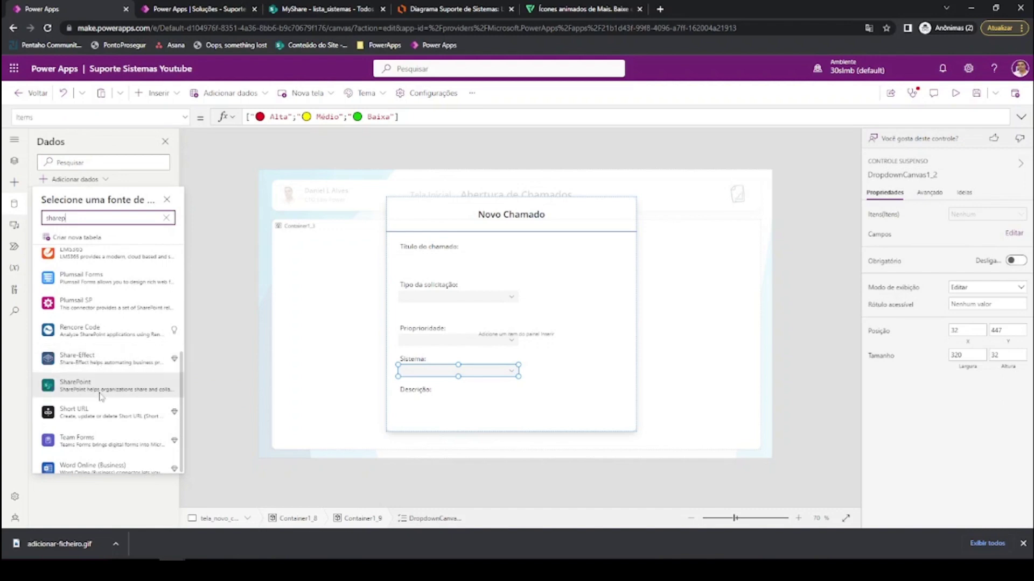
pyautogui.click(102, 370)
pyautogui.click(103, 250)
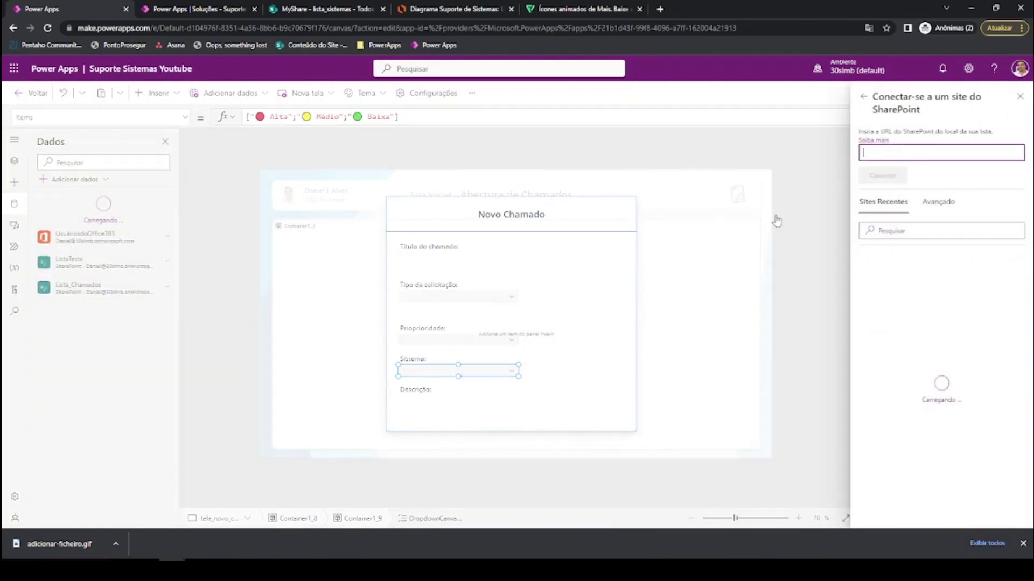
pyautogui.click(938, 201)
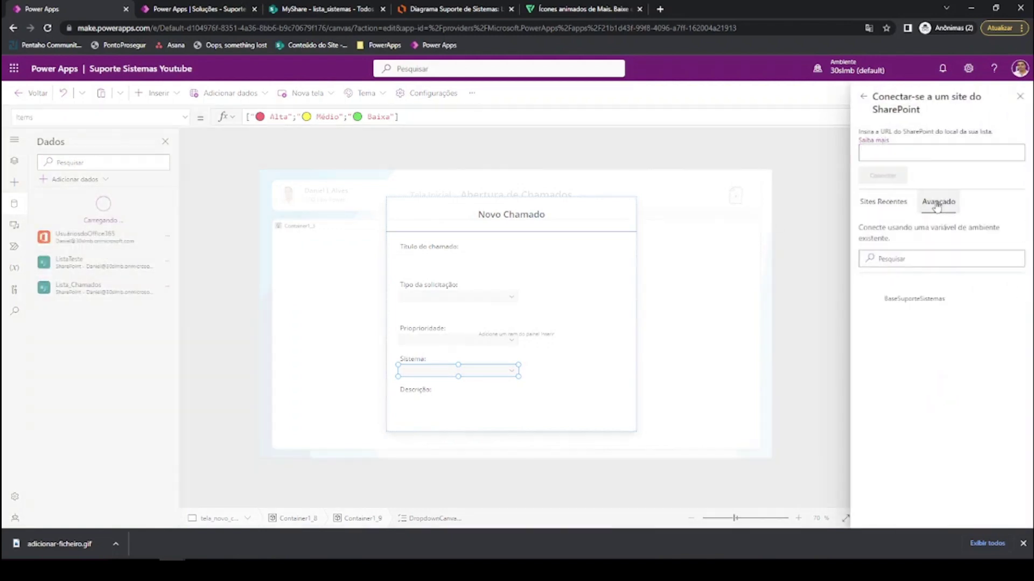
pyautogui.click(907, 300)
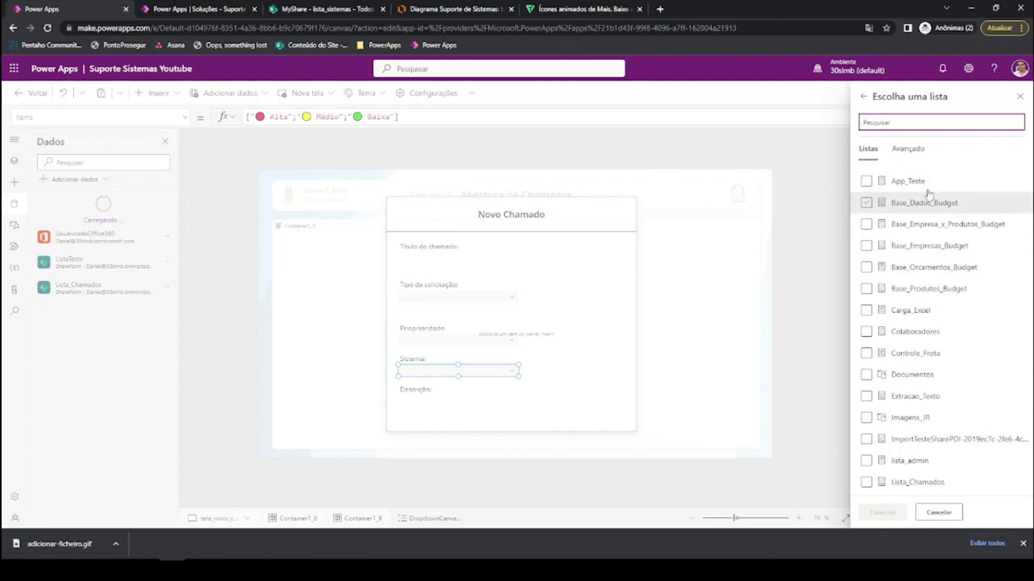
# - Find the lista_sistemas list and connect it to the app as a data source
pyautogui.write('sis')
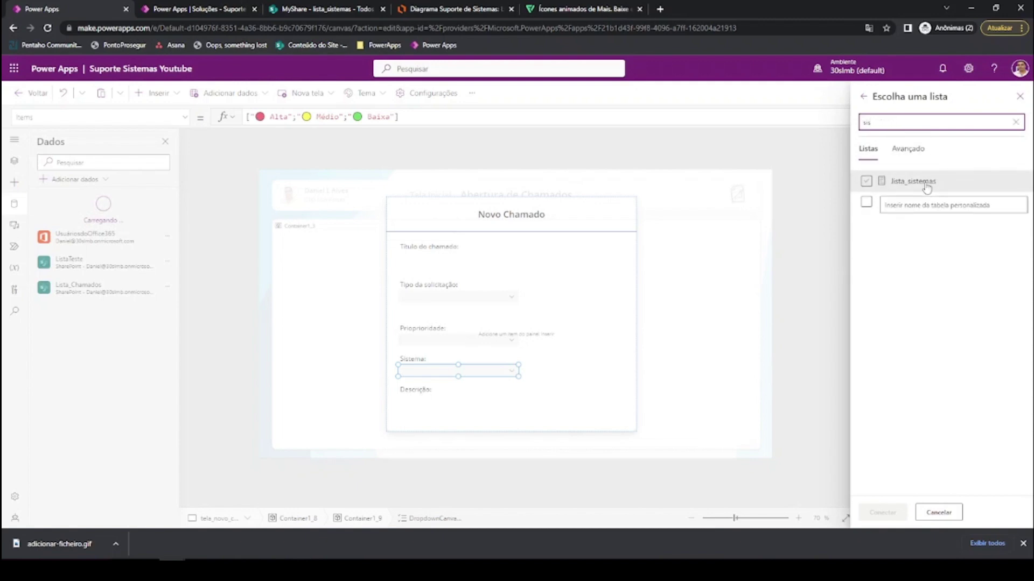
pyautogui.click(926, 187)
pyautogui.click(888, 513)
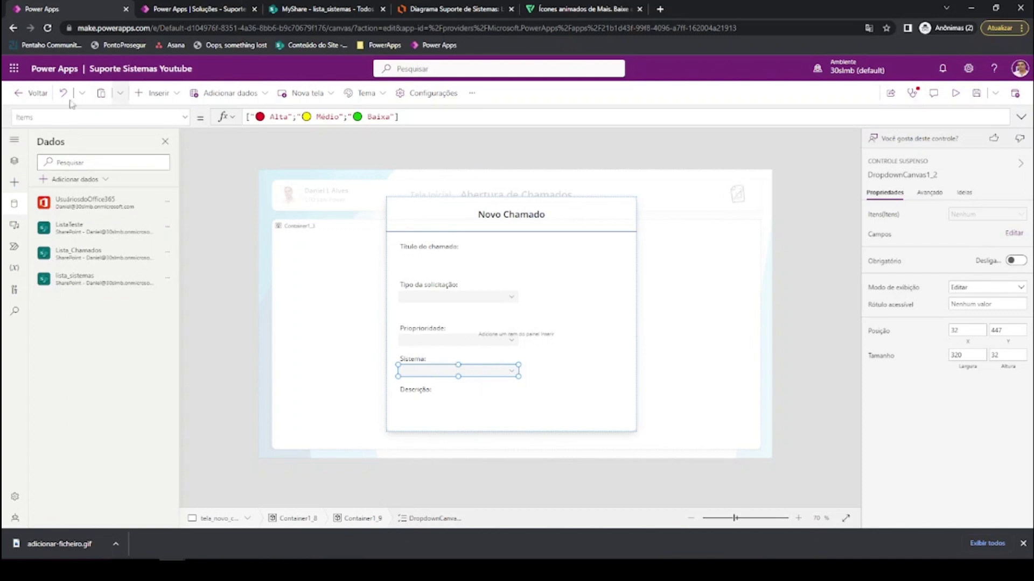
# - Replace the Sistema dropdown's Items formula with lista_sistemas
pyautogui.moveTo(434, 118); pyautogui.dragTo(152, 117)
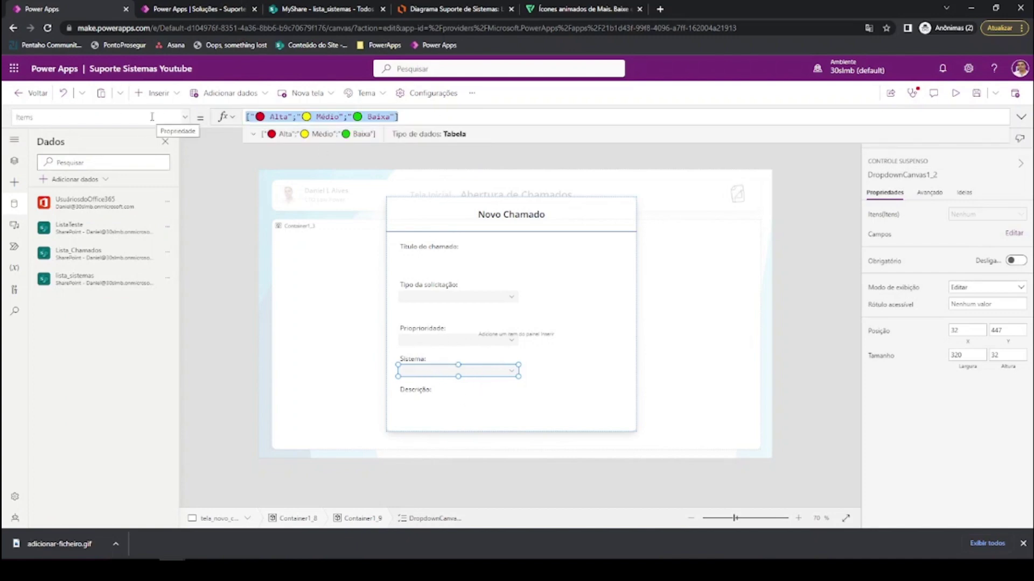
pyautogui.write('list')
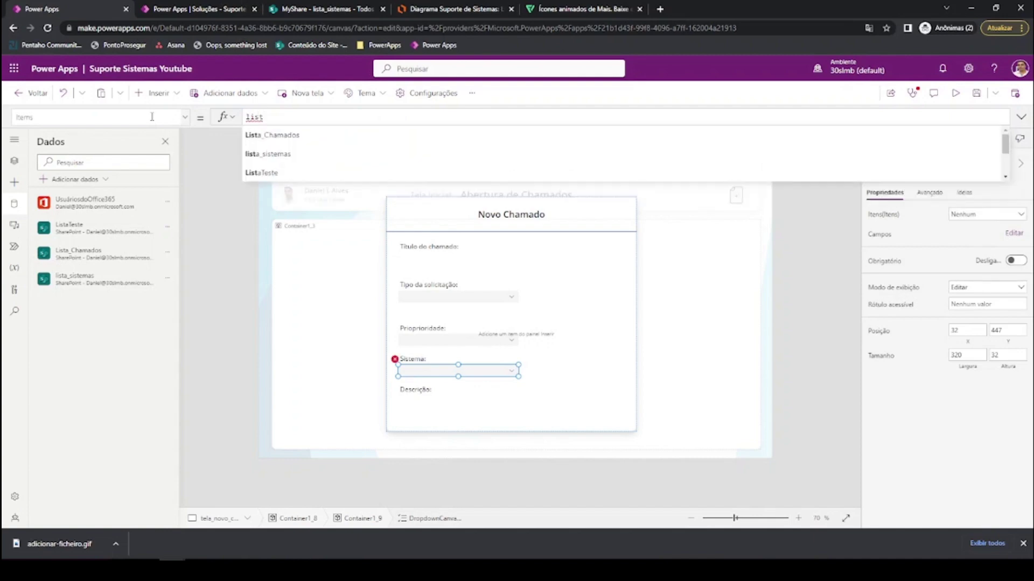
pyautogui.click(300, 156)
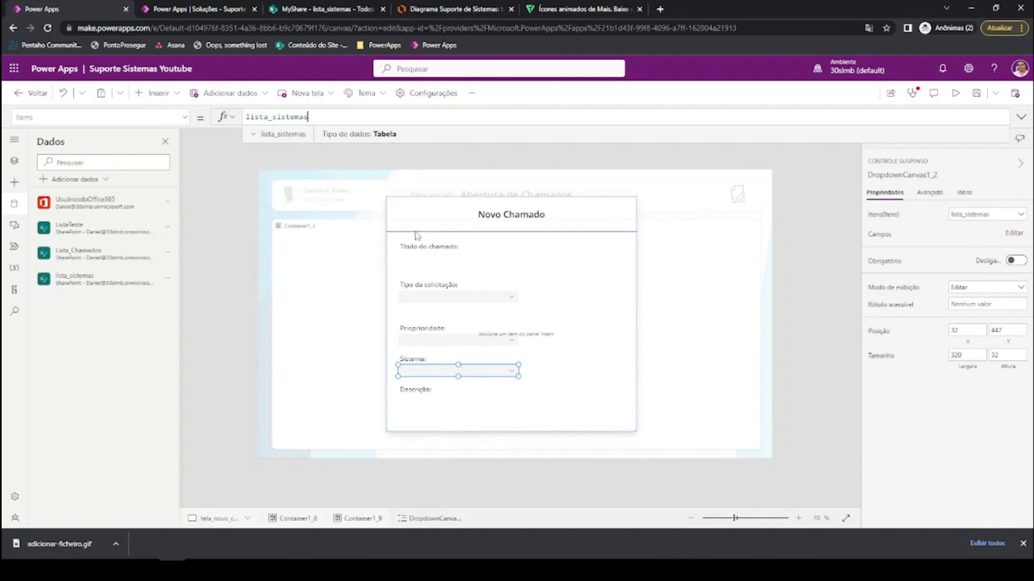
# - Preview the records and columns that the lista_sistemas formula returns, and close the preview
pyautogui.click(254, 134)
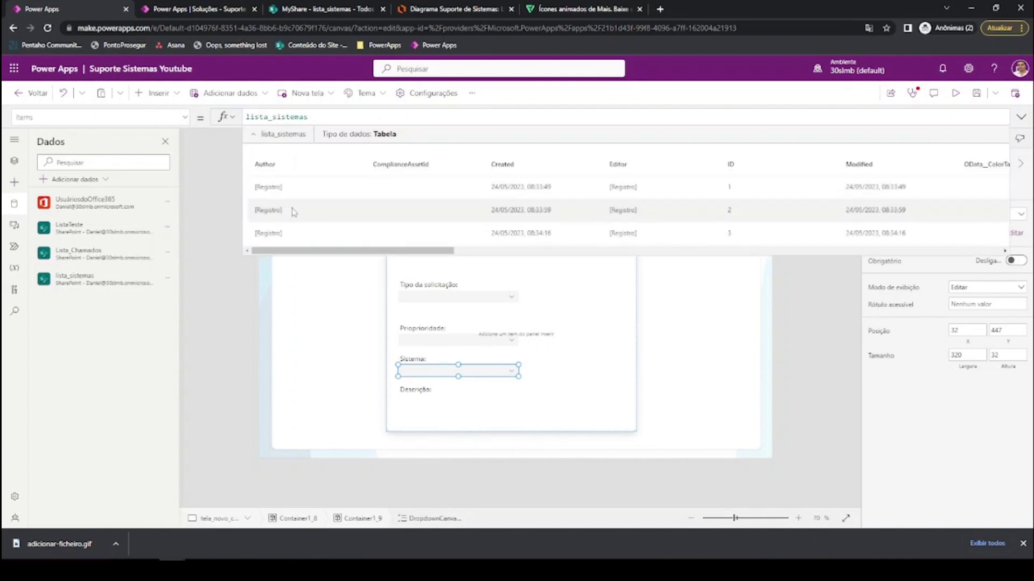
pyautogui.moveTo(399, 256); pyautogui.dragTo(673, 261)
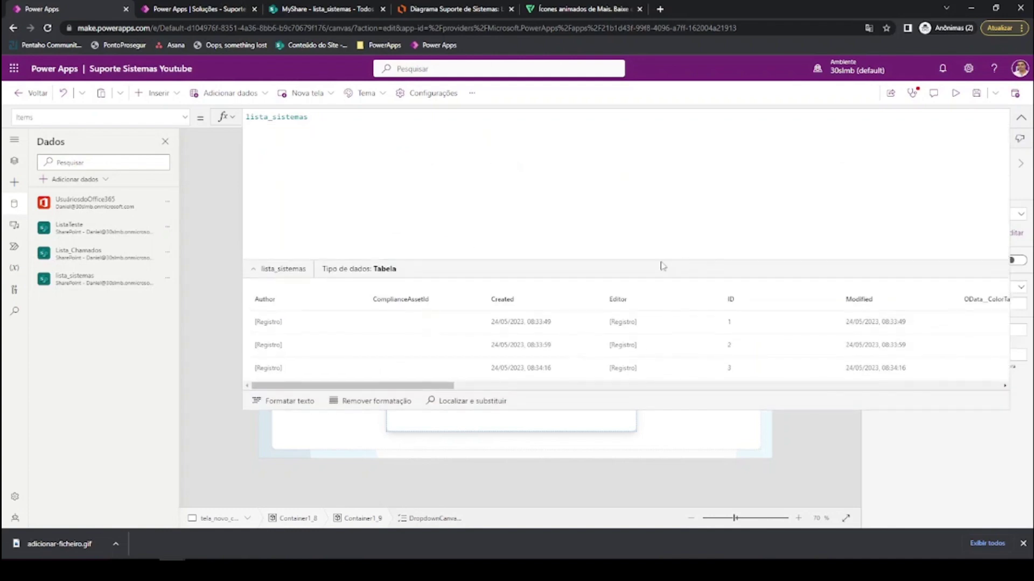
pyautogui.moveTo(421, 387); pyautogui.dragTo(355, 397)
pyautogui.click(1021, 117)
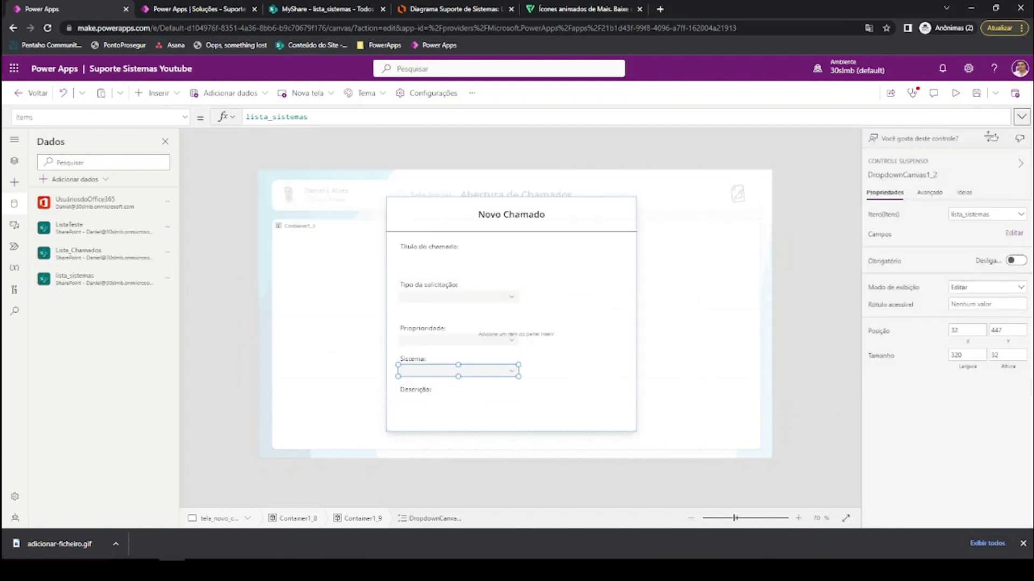
pyautogui.press('ctrl')
pyautogui.press('ctrl')
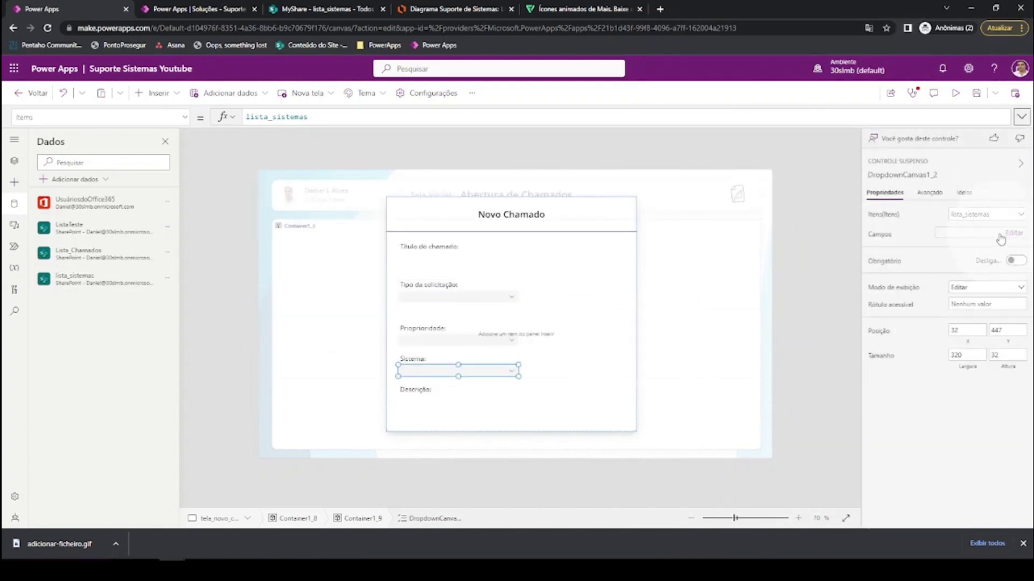
# - Remove the Título and Anexos fields from the Sistema dropdown's data, keeping only the Sistema field
pyautogui.click(1012, 232)
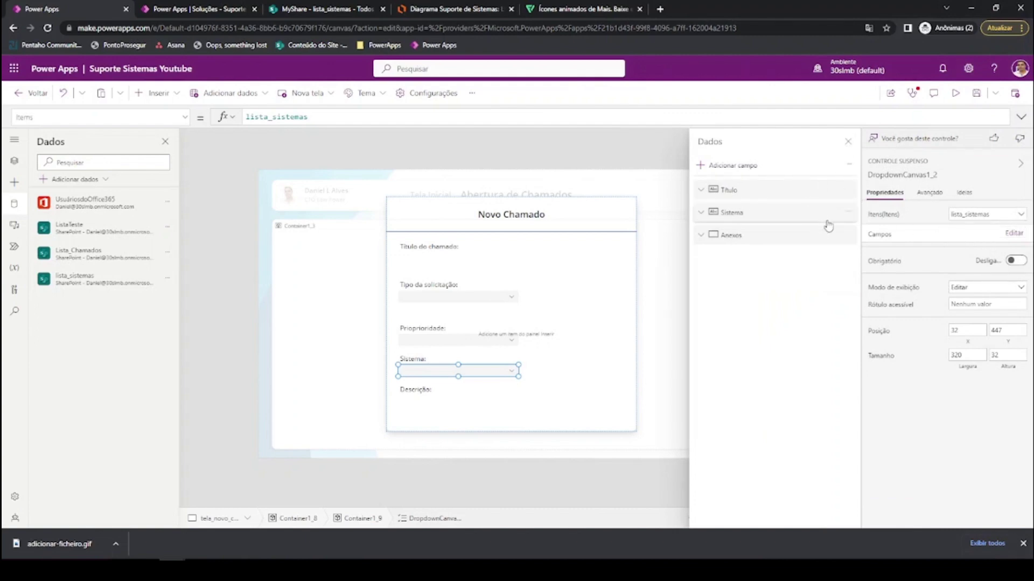
pyautogui.keyDown('alt'); pyautogui.click(511, 371); pyautogui.keyUp('alt')
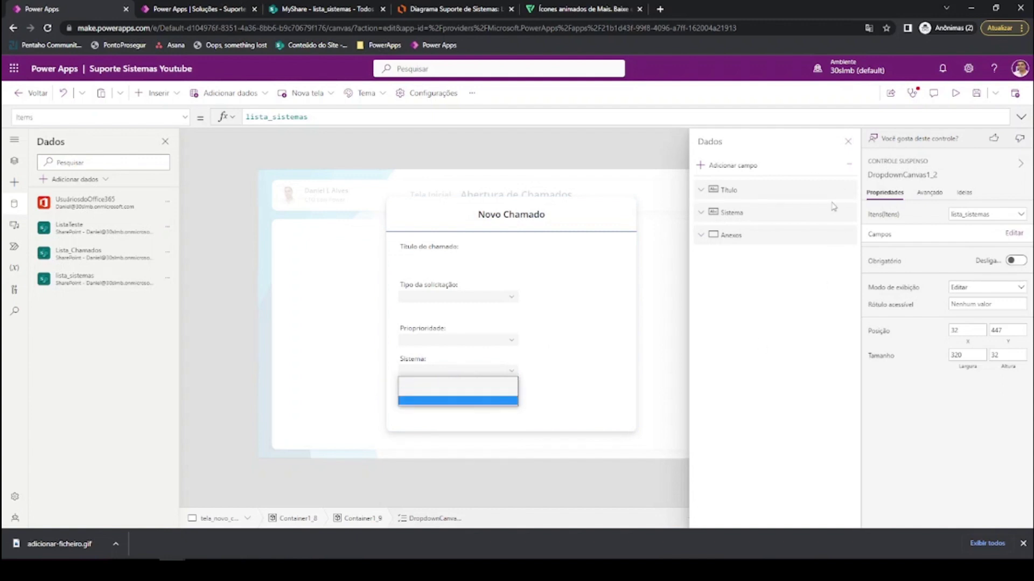
pyautogui.click(848, 189)
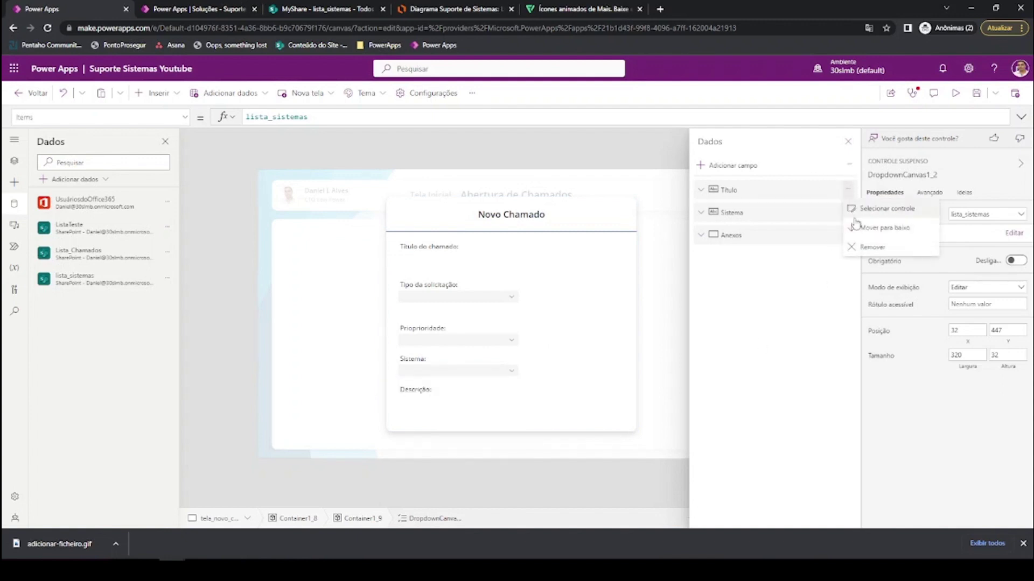
pyautogui.click(865, 248)
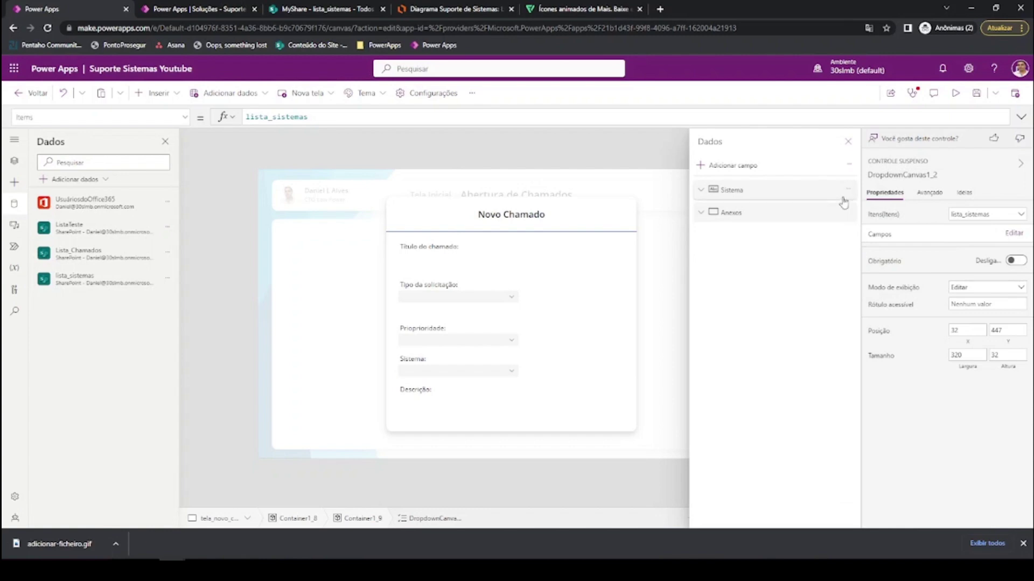
pyautogui.click(848, 213)
pyautogui.click(857, 268)
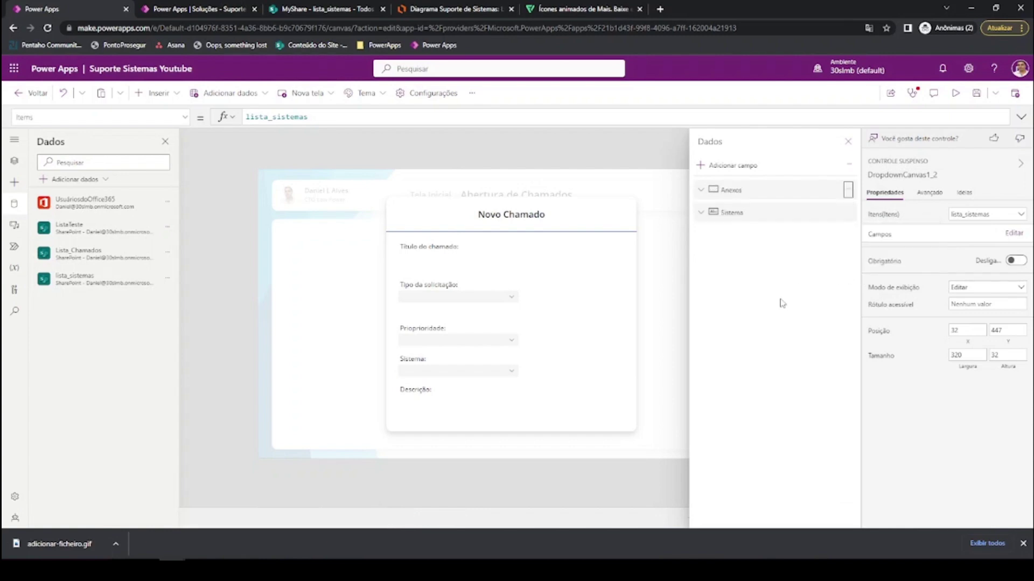
# - Check the options offered by the Sistema dropdown on the form
pyautogui.click(498, 373)
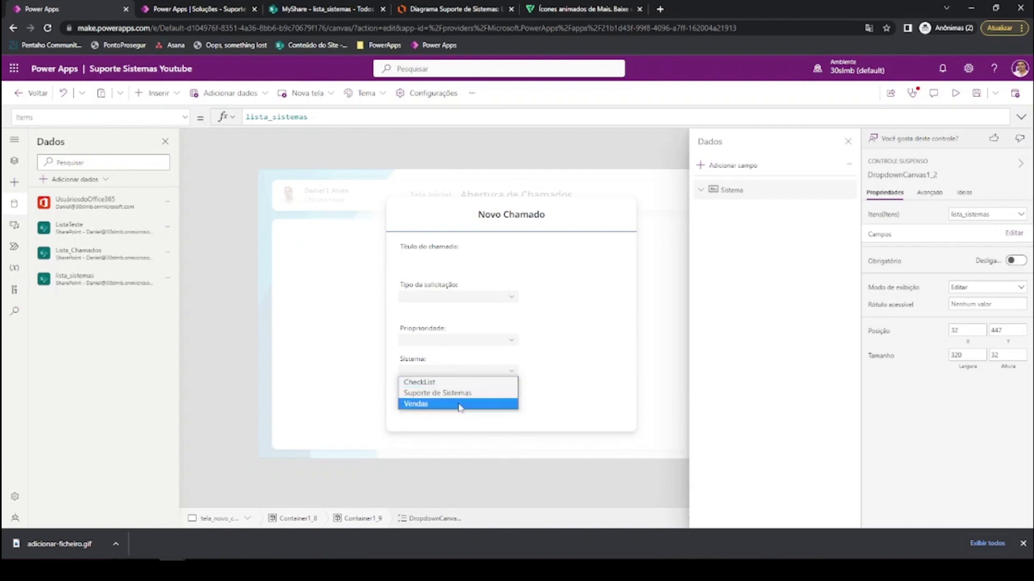
pyautogui.click(462, 371)
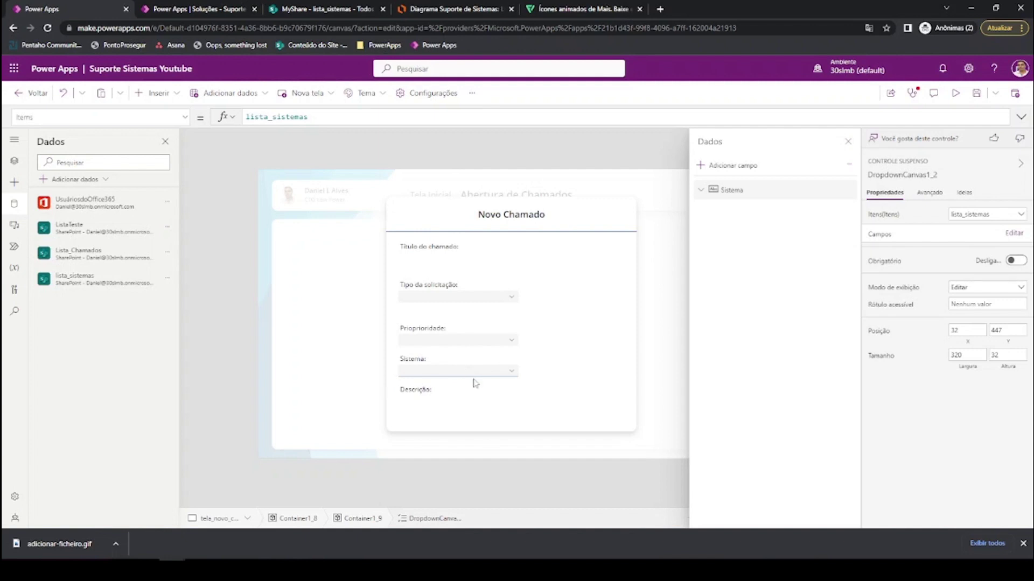
pyautogui.click(476, 372)
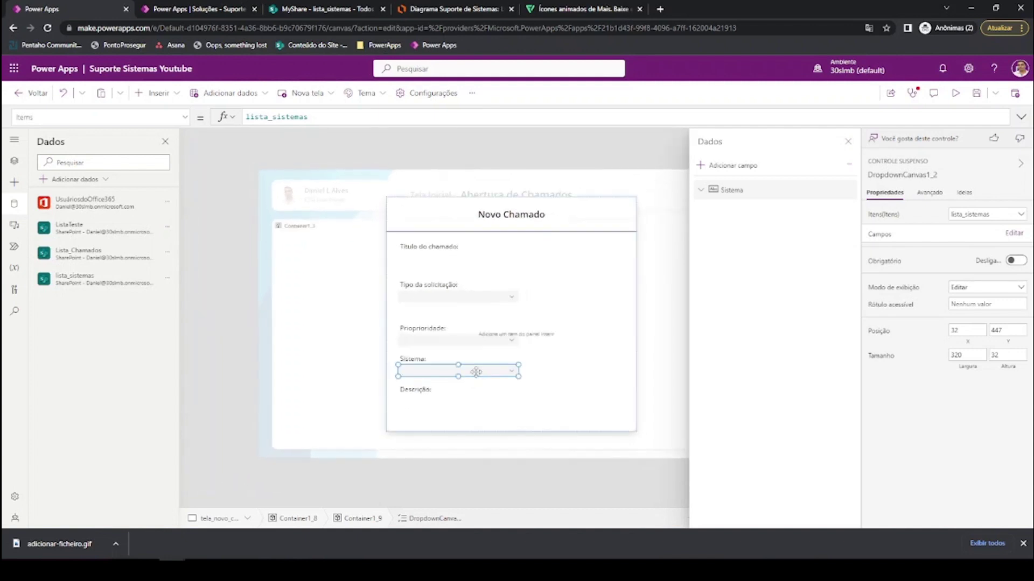
# - Insert a modern text input into the form container and place it below the Título do chamado label
pyautogui.click(424, 265)
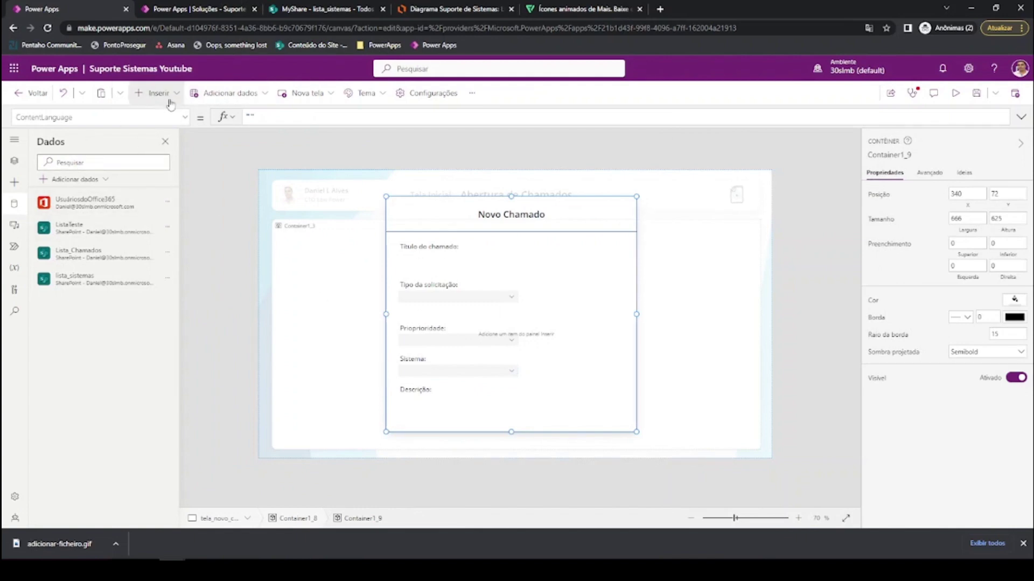
pyautogui.click(153, 93)
pyautogui.scroll(-1, 166, 398)
pyautogui.click(177, 423)
pyautogui.scroll(-3, 203, 249)
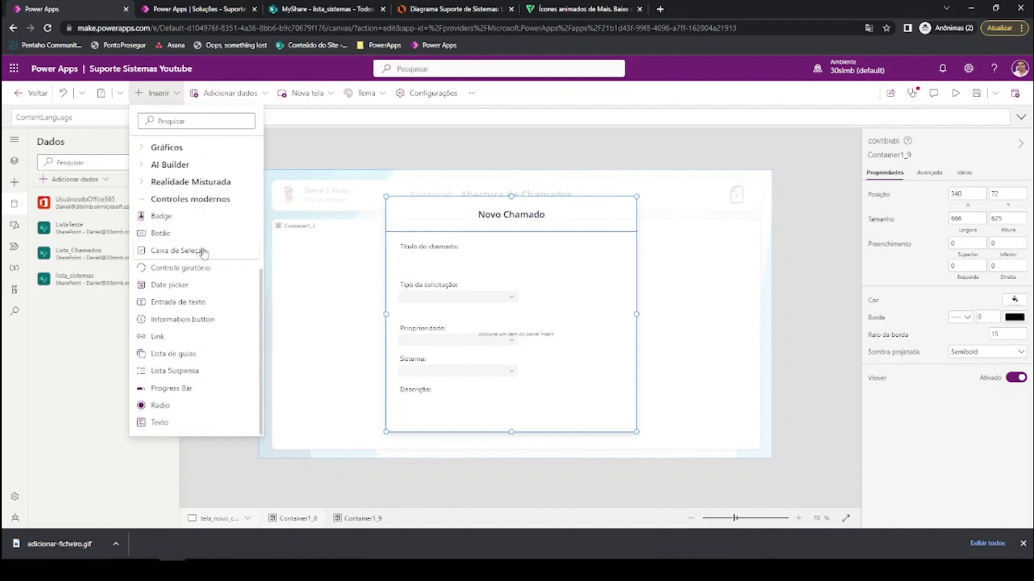
pyautogui.click(198, 301)
pyautogui.moveTo(440, 234); pyautogui.dragTo(444, 261)
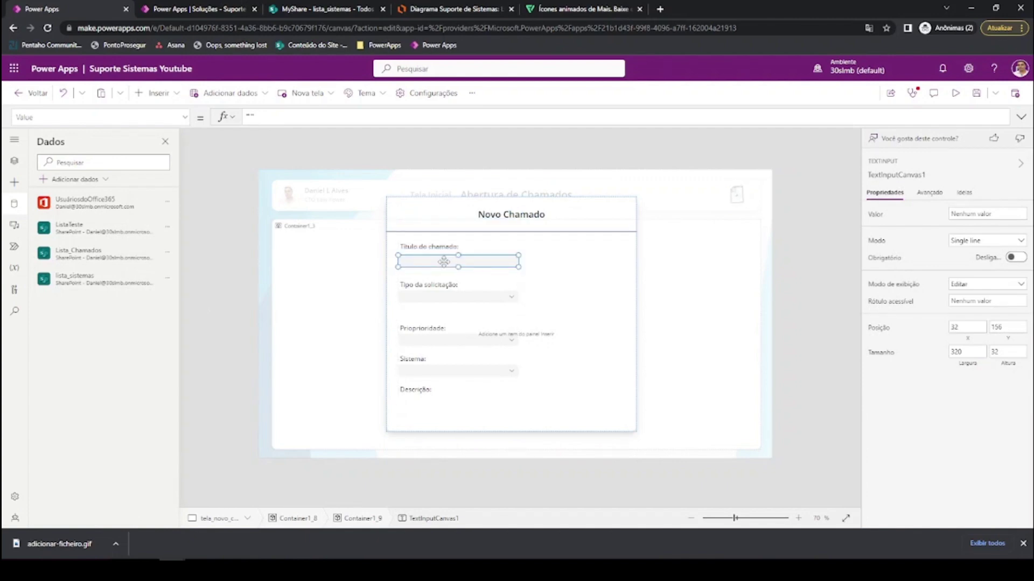
# - Duplicate the text input, place the copy below the Descrição label and make it about 59 high
pyautogui.hotkey('ctrl', 'c')
pyautogui.hotkey('ctrl', 'v')
pyautogui.moveTo(446, 217); pyautogui.dragTo(457, 417)
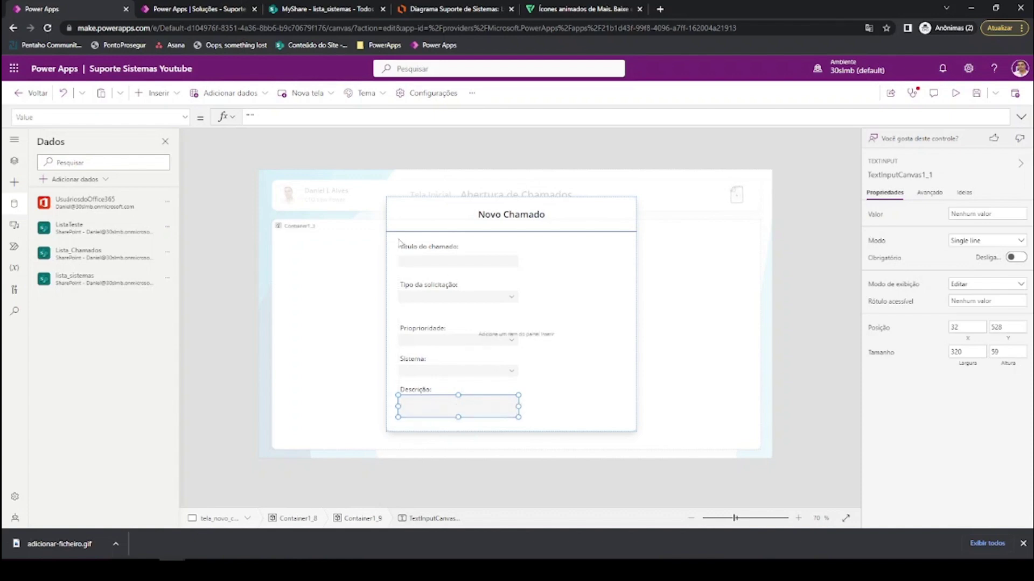
# - Narrow the Novo Chamado container to about 600 wide from its left edge and shift all labels and fields to X 40
pyautogui.moveTo(397, 239); pyautogui.dragTo(548, 435)
pyautogui.moveTo(460, 338); pyautogui.dragTo(484, 334)
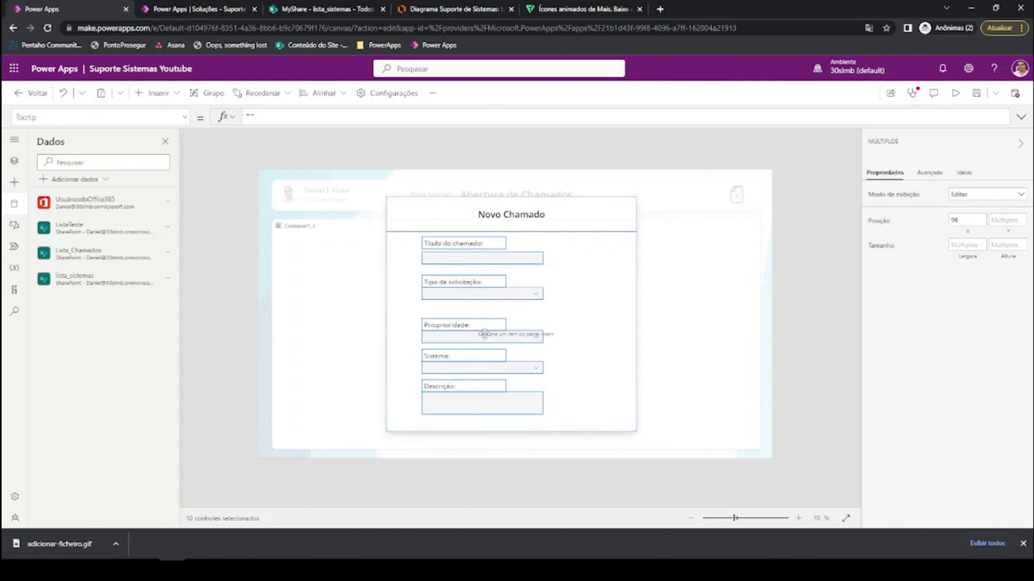
pyautogui.click(407, 325)
pyautogui.moveTo(388, 314); pyautogui.dragTo(410, 314)
pyautogui.moveTo(431, 243); pyautogui.dragTo(582, 431)
pyautogui.moveTo(464, 291); pyautogui.dragTo(441, 290)
pyautogui.click(577, 339)
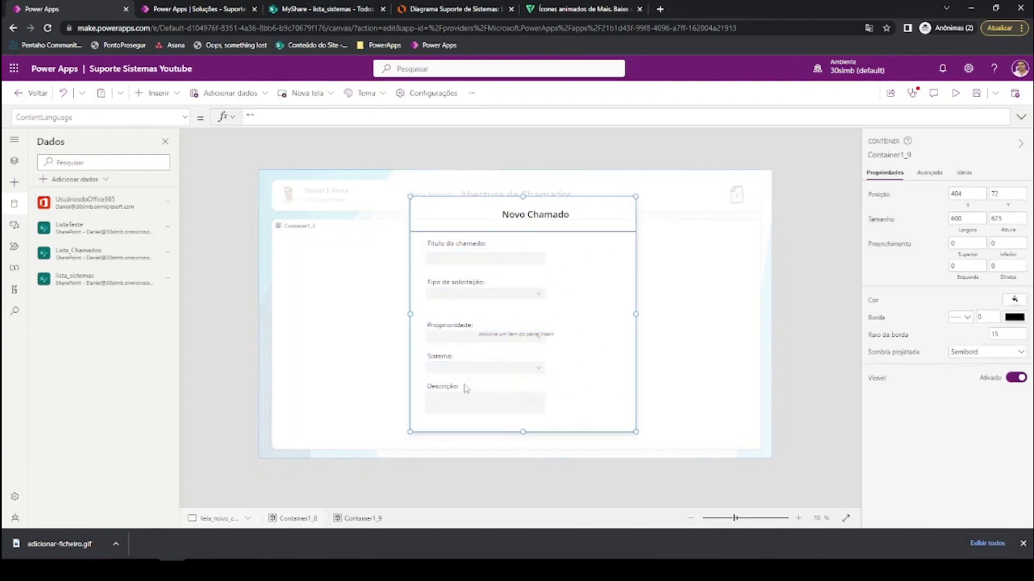
# - Select the form's five input controls, without their labels, and distribute them vertically
pyautogui.click(467, 413)
pyautogui.keyDown('shift'); pyautogui.click(460, 368); pyautogui.keyUp('shift')
pyautogui.keyDown('shift'); pyautogui.click(452, 336); pyautogui.keyUp('shift')
pyautogui.keyDown('shift'); pyautogui.click(449, 259); pyautogui.keyUp('shift')
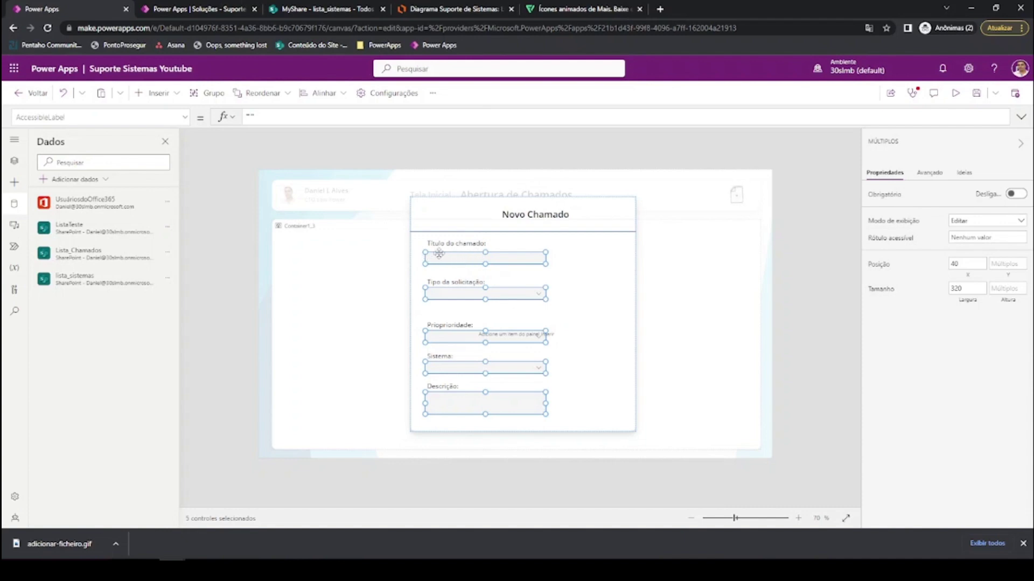
pyautogui.rightClick(464, 409)
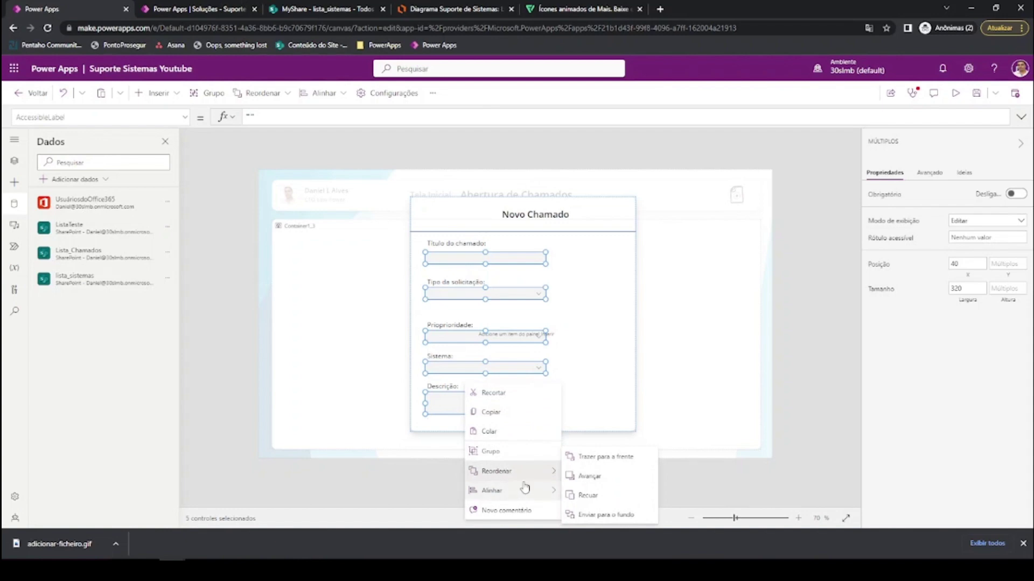
pyautogui.moveTo(527, 488)
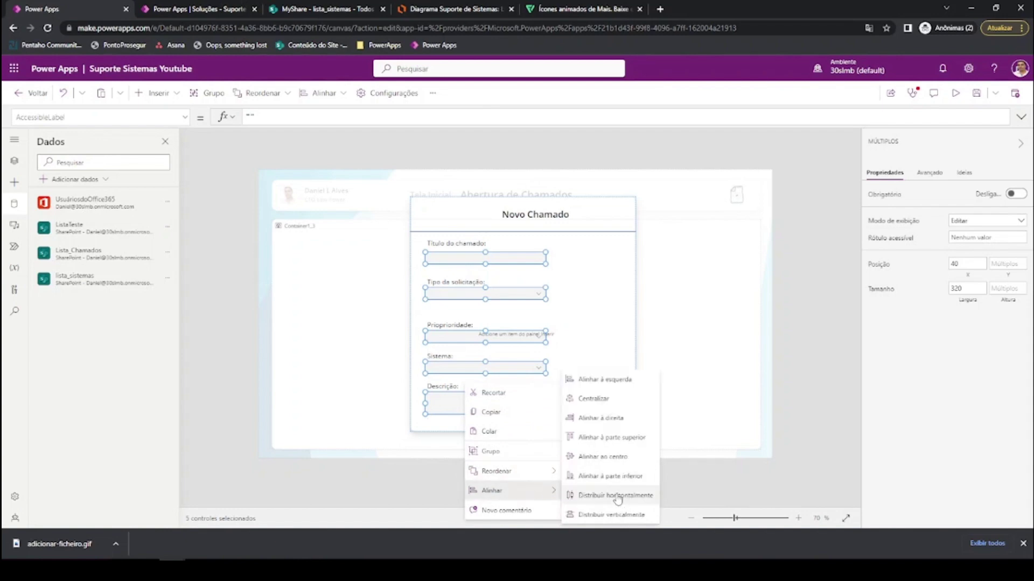
pyautogui.click(612, 514)
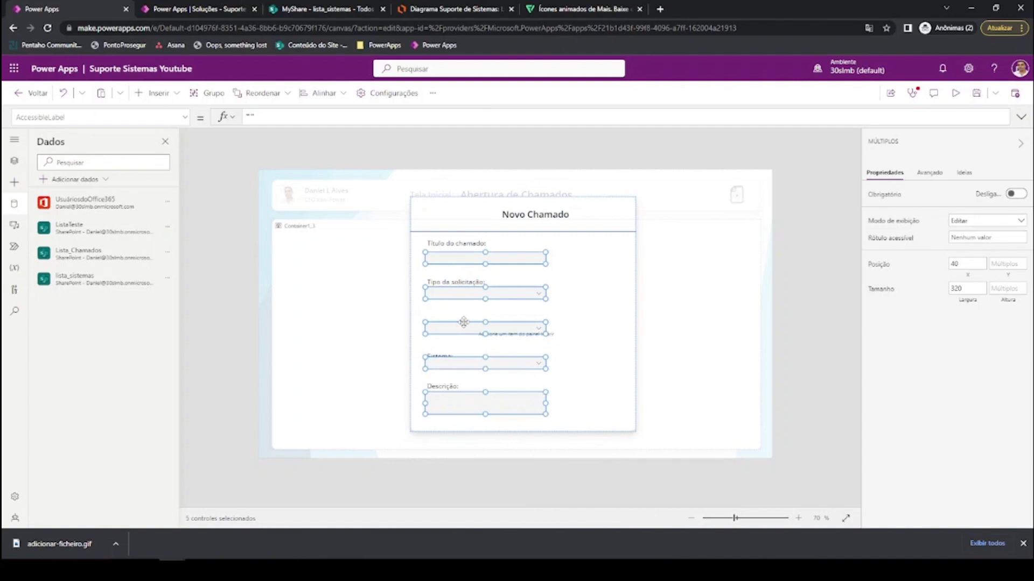
# - Reposition the form's labels so each sits just above its own field, including the priority label hidden behind its dropdown
pyautogui.click(452, 354)
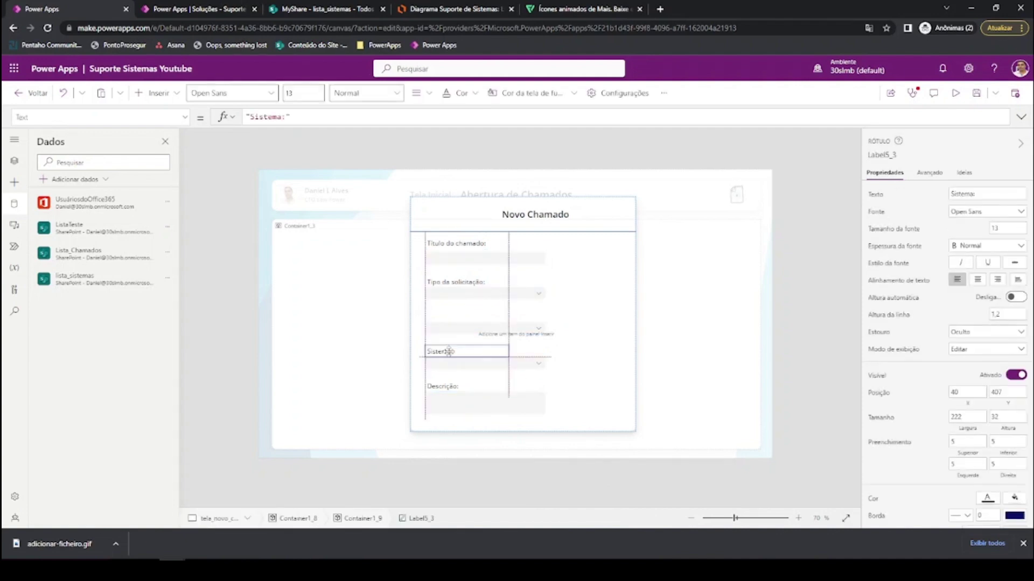
pyautogui.click(443, 386)
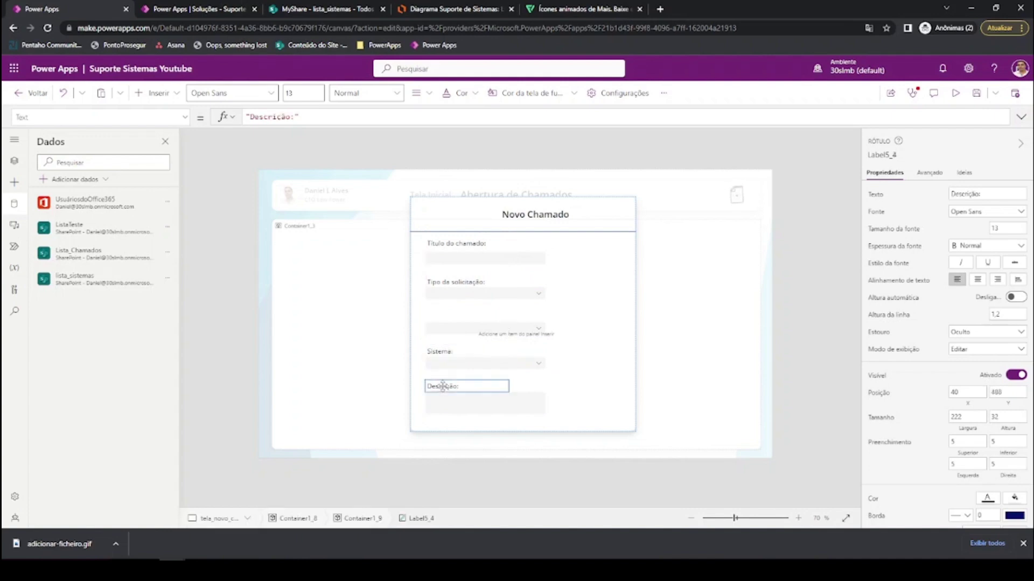
pyautogui.click(434, 282)
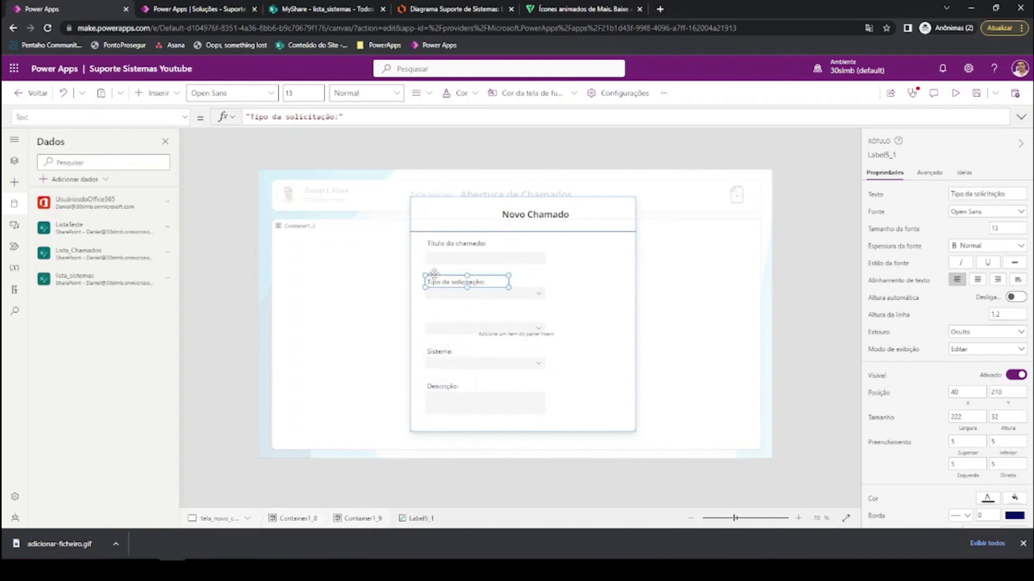
pyautogui.moveTo(439, 243); pyautogui.dragTo(438, 247)
pyautogui.click(15, 161)
pyautogui.click(455, 326)
pyautogui.moveTo(456, 325); pyautogui.dragTo(453, 317)
# - Insert a modern button into the Novo Chamado container and place it in the container's lower-right corner
pyautogui.click(585, 326)
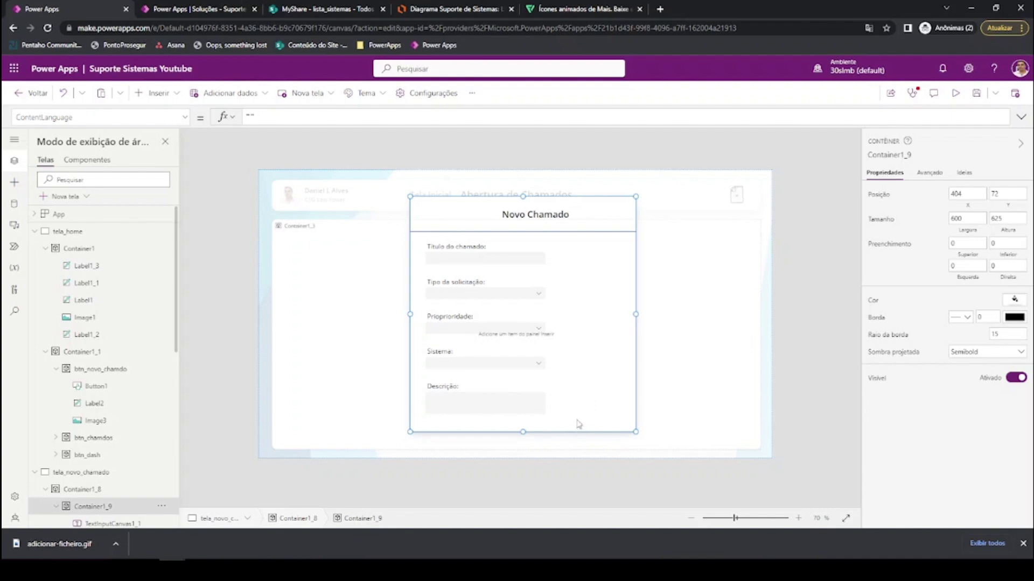
pyautogui.click(168, 96)
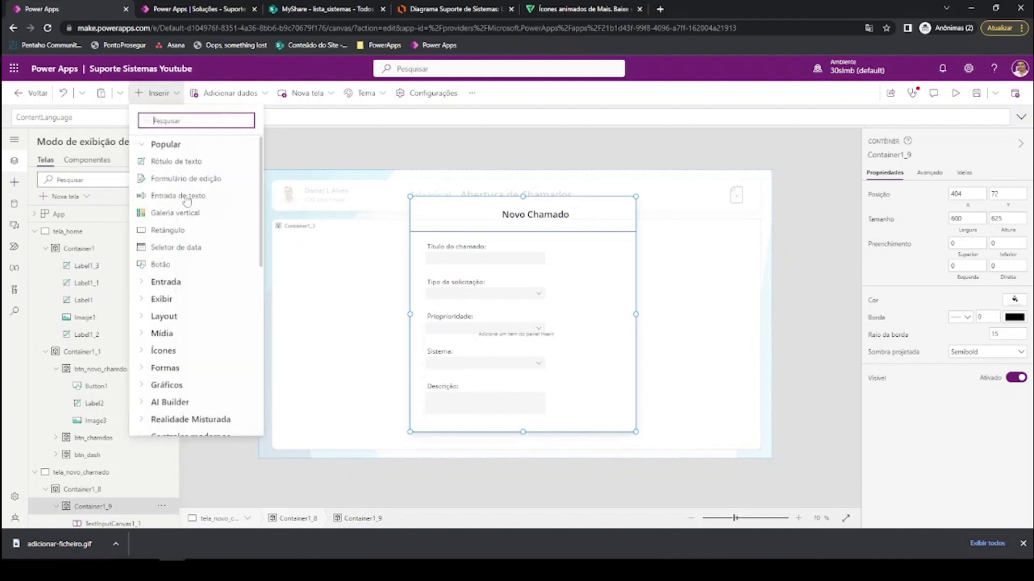
pyautogui.scroll(-1, 214, 365)
pyautogui.scroll(-4, 215, 364)
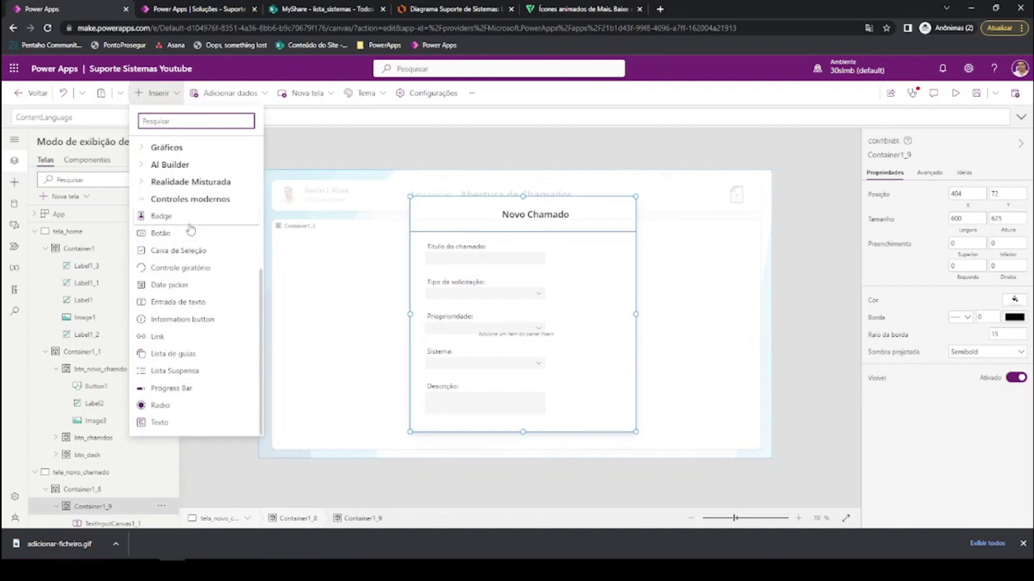
pyautogui.click(160, 233)
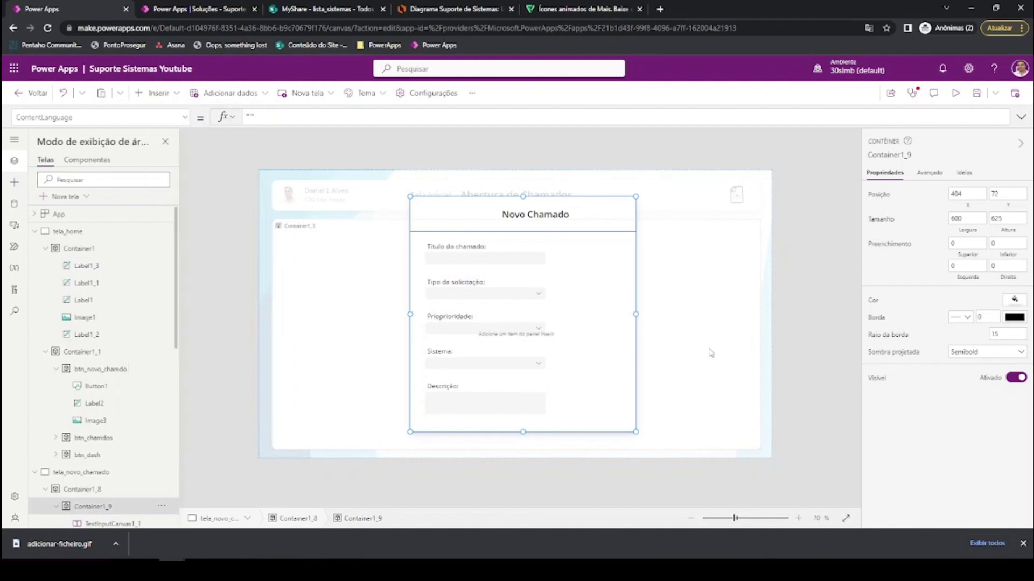
pyautogui.moveTo(450, 225); pyautogui.dragTo(604, 420)
# - Set the button's text to "Salvar dados" and widen it leftward to about 123
pyautogui.doubleClick(986, 217)
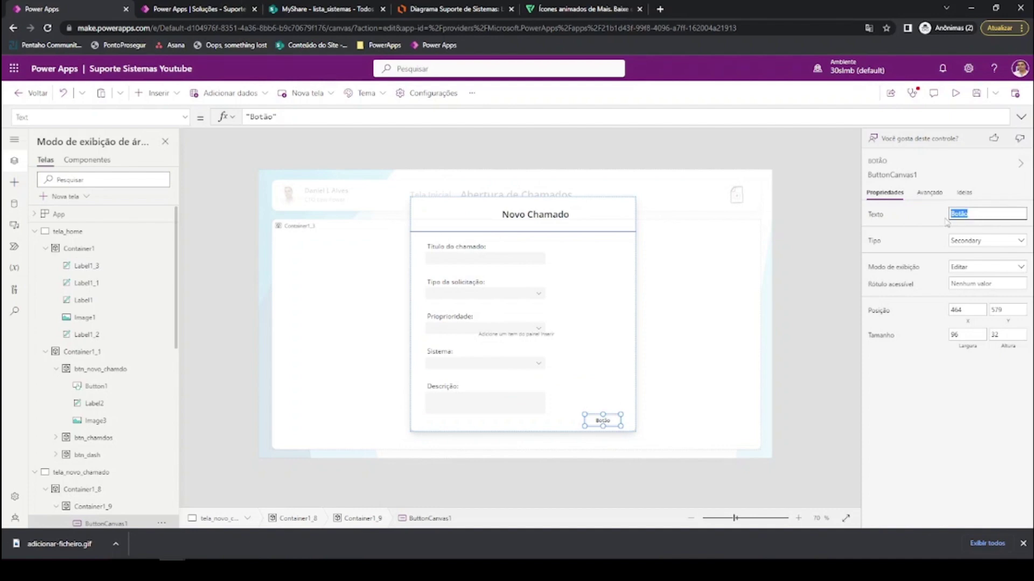
pyautogui.write('Salvar dados')
pyautogui.click(592, 421)
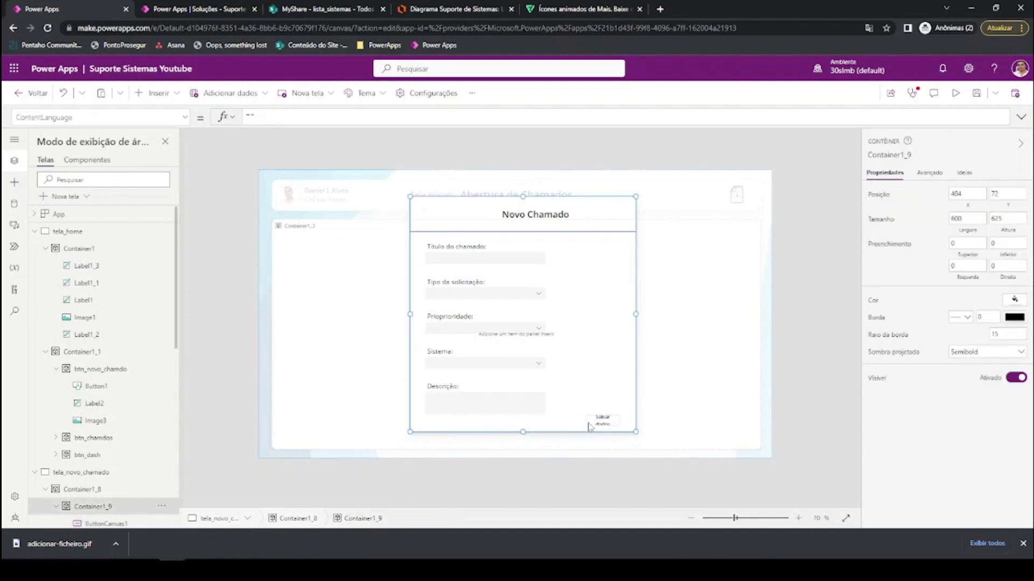
pyautogui.moveTo(585, 421); pyautogui.dragTo(575, 424)
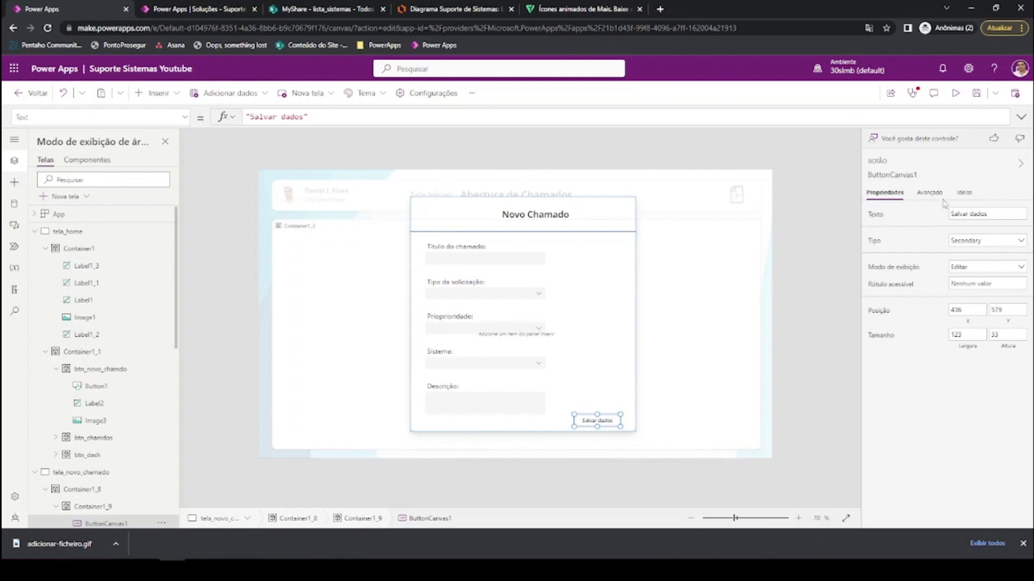
# - Change the Salvar dados button's type to Primary
pyautogui.click(980, 241)
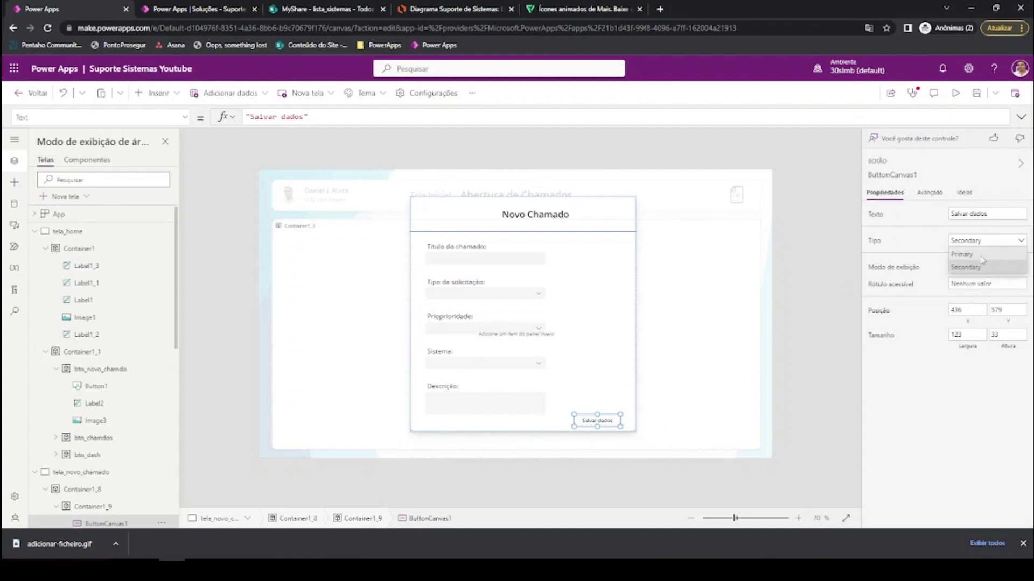
pyautogui.click(961, 264)
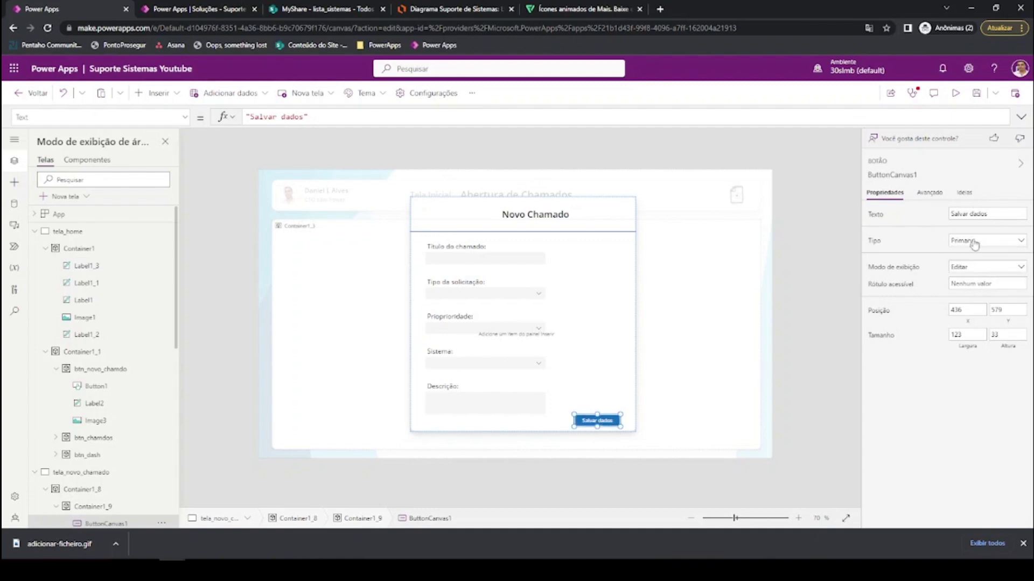
pyautogui.click(621, 393)
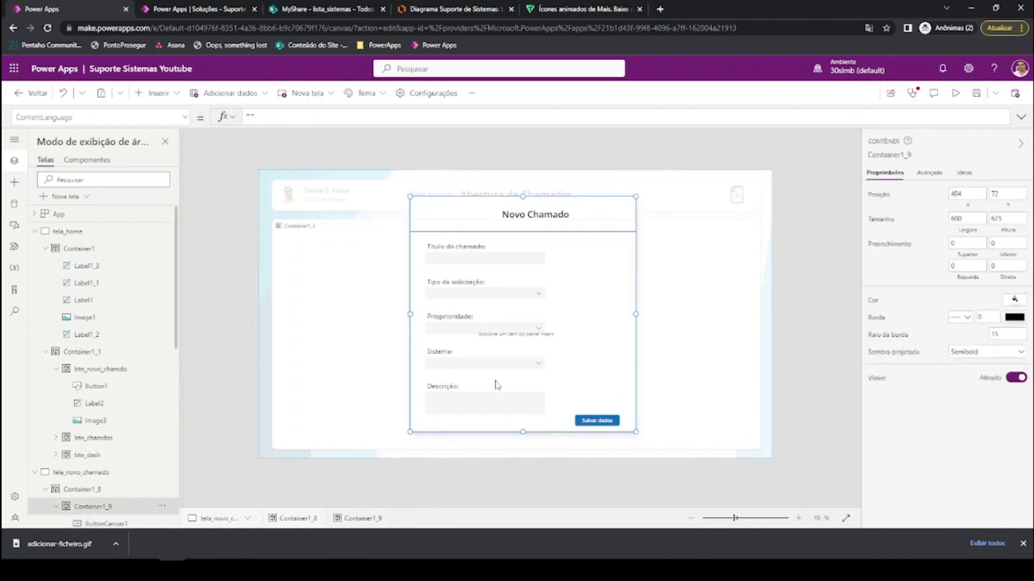
# - Resize the Novo Chamado title label to the container's width of 600 and a height of about 69
pyautogui.click(513, 230)
pyautogui.moveTo(662, 214); pyautogui.dragTo(636, 213)
pyautogui.moveTo(523, 231); pyautogui.dragTo(523, 222)
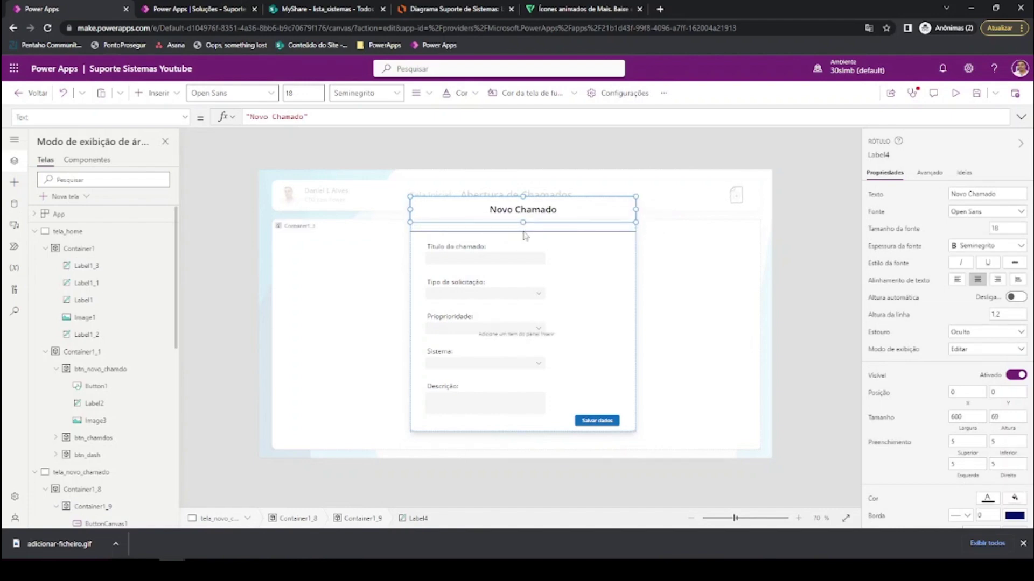
# - Move the horizontal line up to the title label's lower edge and size it 600 wide by 2 high
pyautogui.click(522, 226)
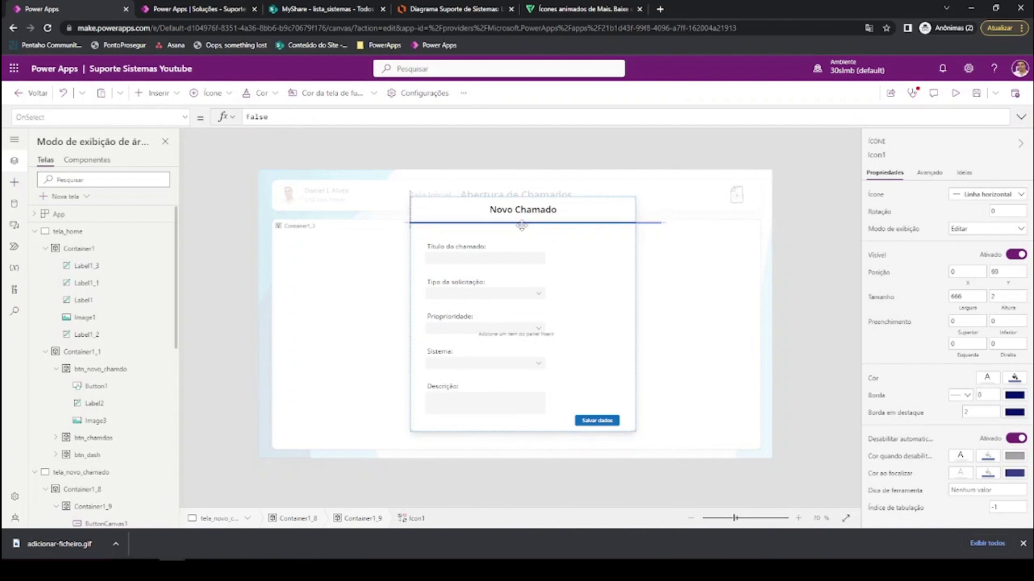
pyautogui.moveTo(664, 223); pyautogui.dragTo(636, 223)
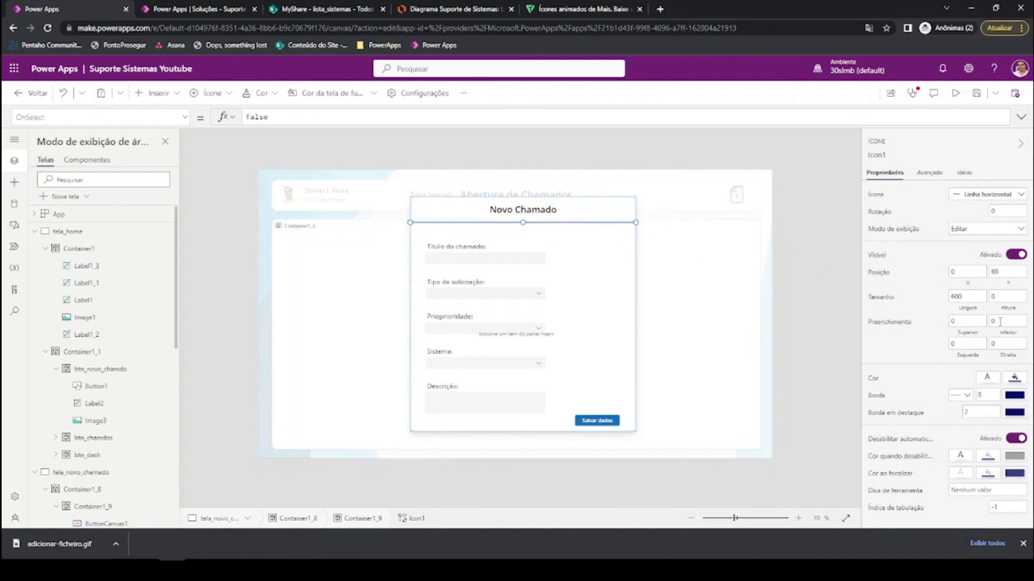
pyautogui.click(999, 296)
pyautogui.write('2')
pyautogui.click(633, 283)
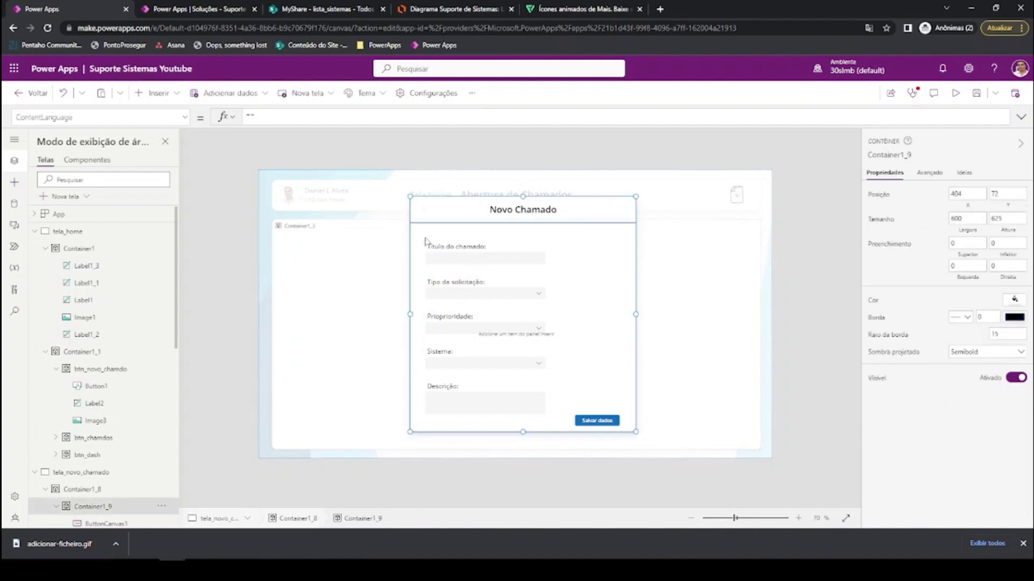
# - Select all five labels with their input controls and move them together slightly up toward the title line
pyautogui.moveTo(422, 239); pyautogui.dragTo(560, 434)
pyautogui.moveTo(511, 406); pyautogui.dragTo(511, 394)
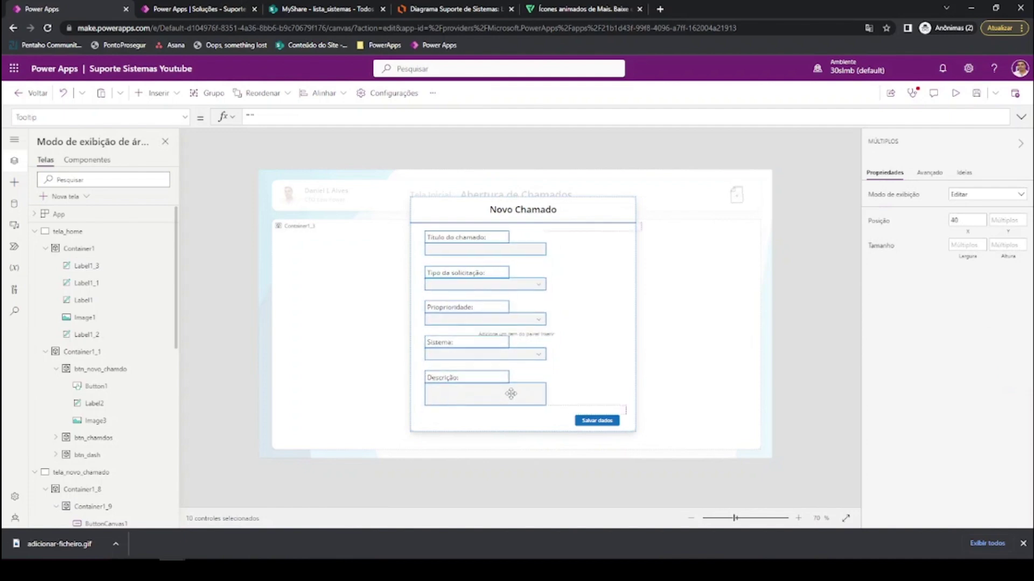
pyautogui.click(593, 421)
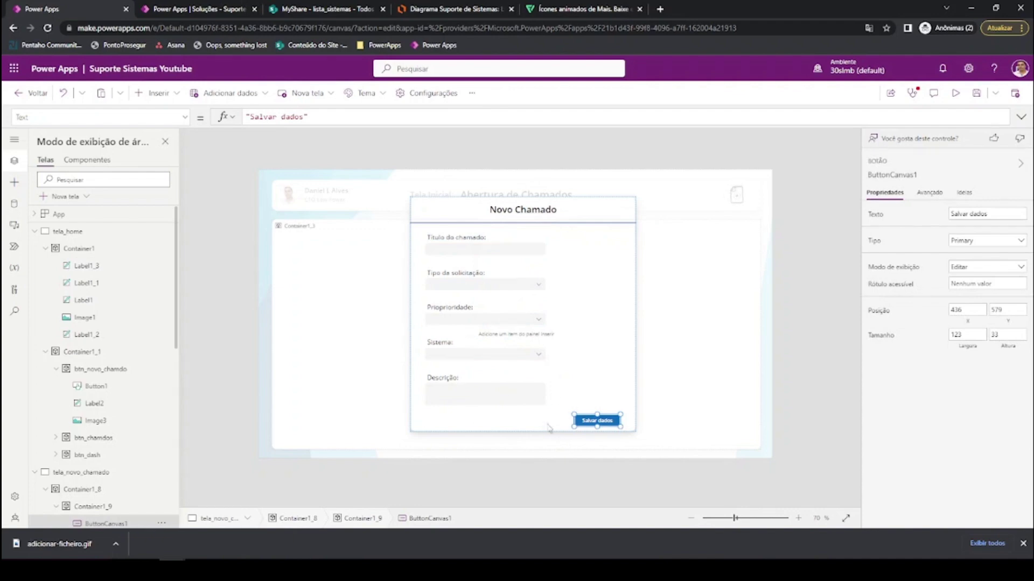
pyautogui.click(612, 351)
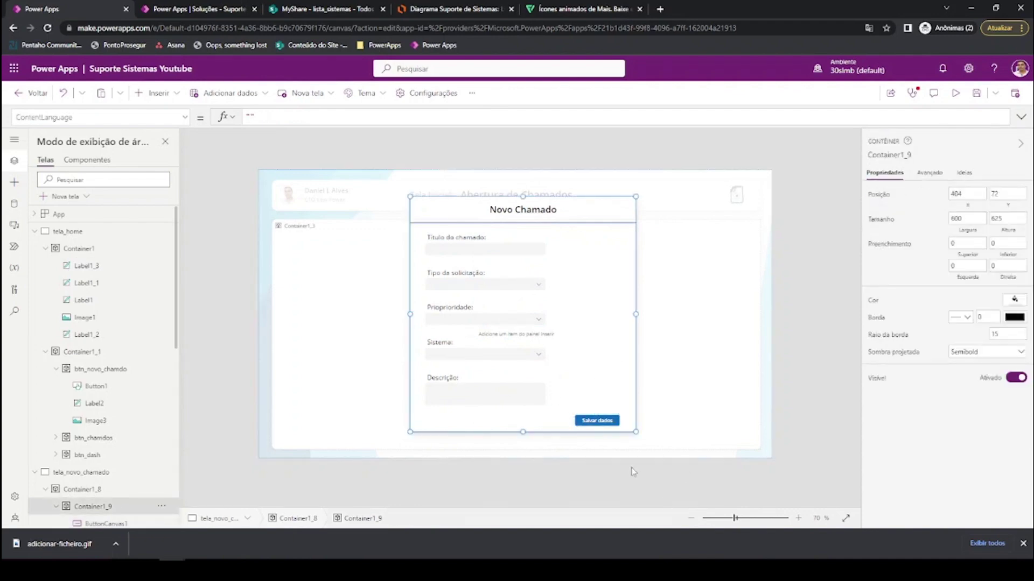
pyautogui.click(332, 353)
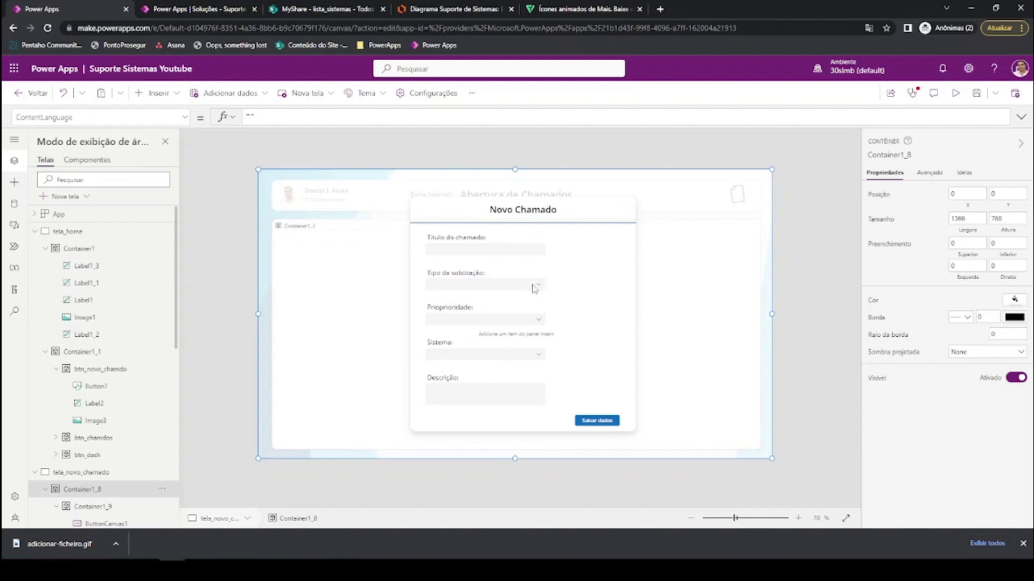
# - Insert a Sair icon into the form container and place it at the right end of the Novo Chamado title
pyautogui.click(620, 206)
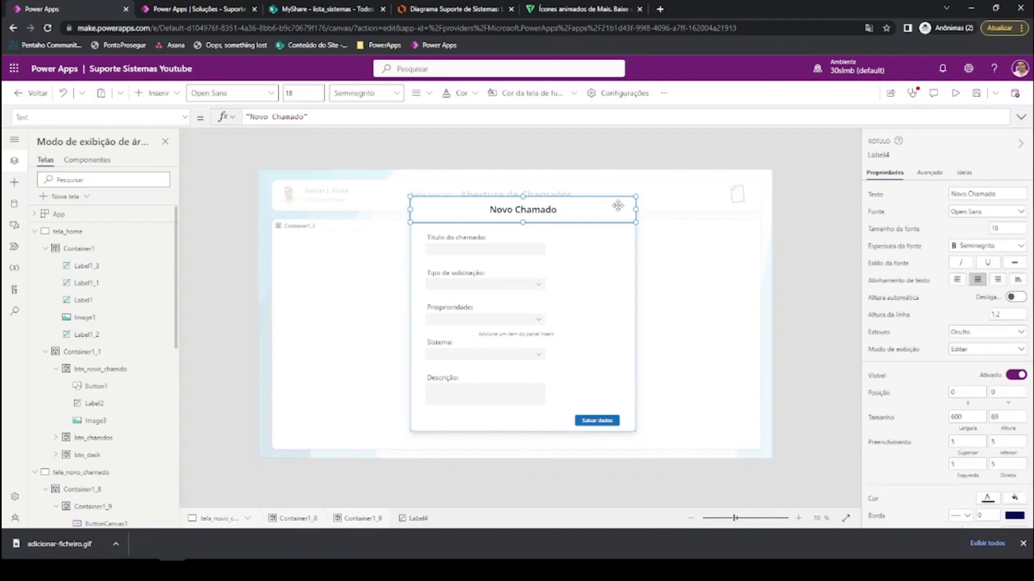
pyautogui.click(152, 93)
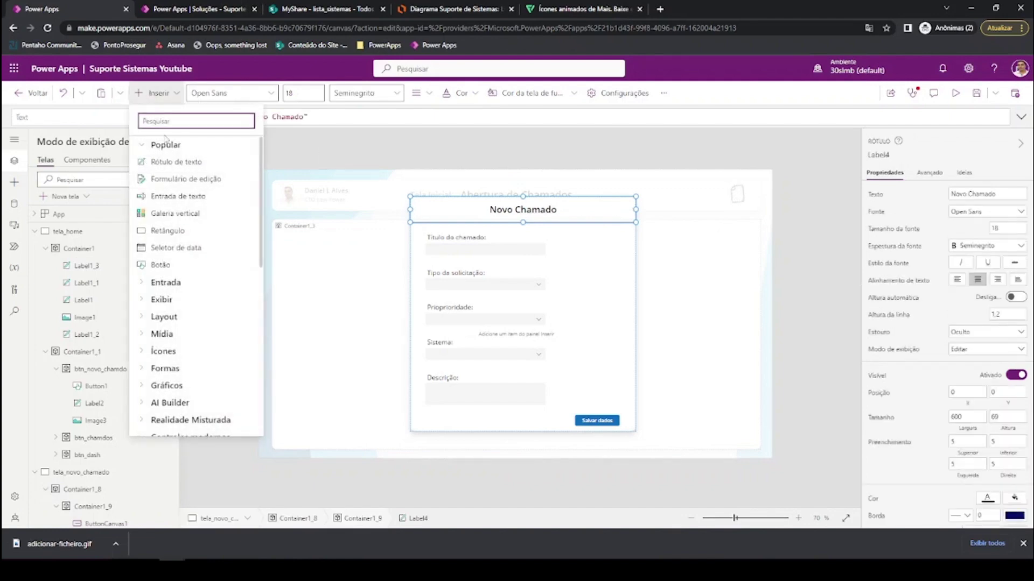
pyautogui.write('ico')
pyautogui.press('BackSpace')
pyautogui.press('BackSpace')
pyautogui.press('BackSpace')
pyautogui.write('sair')
pyautogui.click(214, 161)
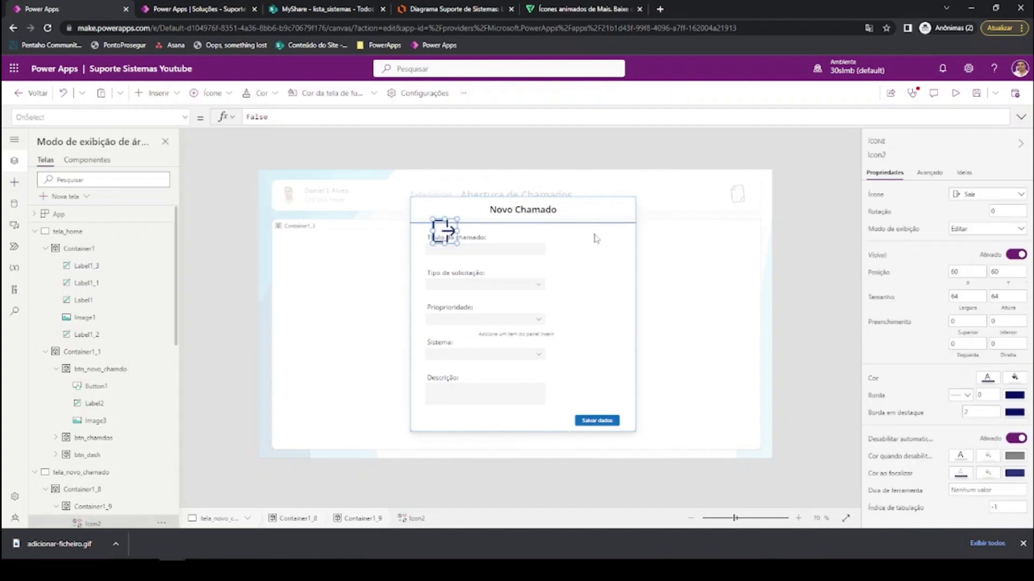
pyautogui.moveTo(441, 235); pyautogui.dragTo(615, 213)
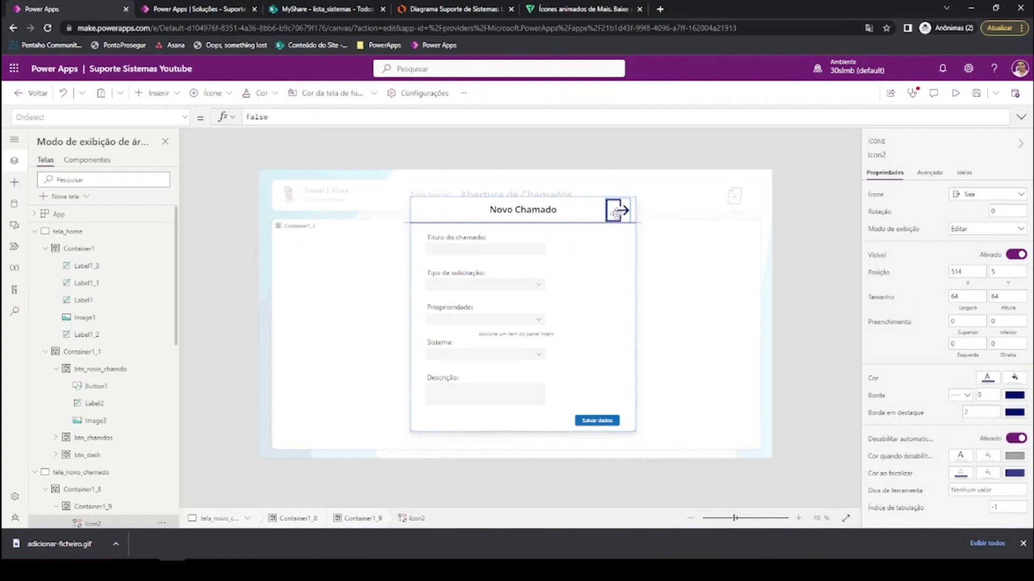
# - Change the exit icon to Cancelar and shrink it to about 33 by 36 at the title's right end
pyautogui.click(973, 198)
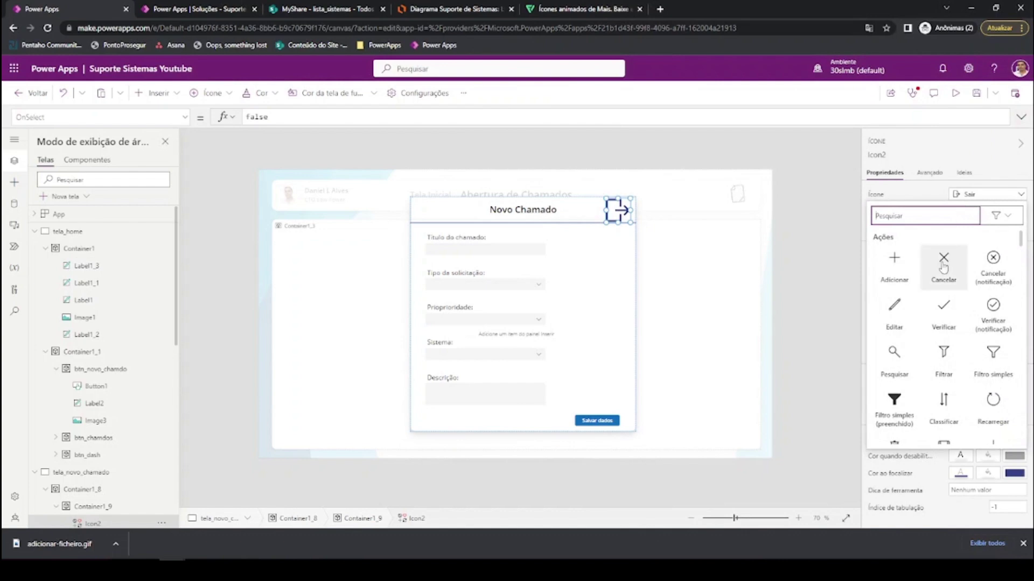
pyautogui.click(942, 267)
pyautogui.moveTo(606, 222); pyautogui.dragTo(625, 211)
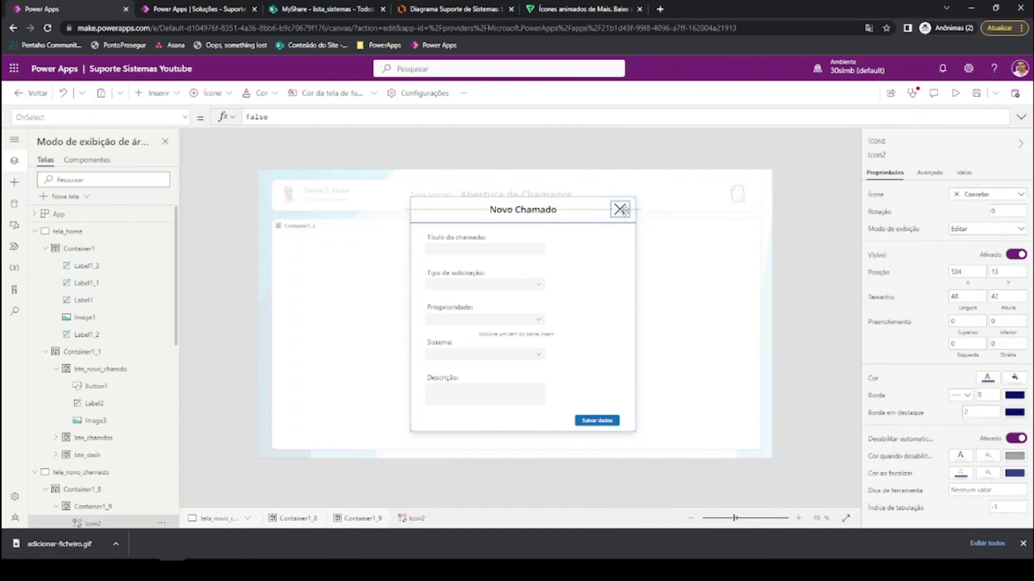
pyautogui.click(803, 213)
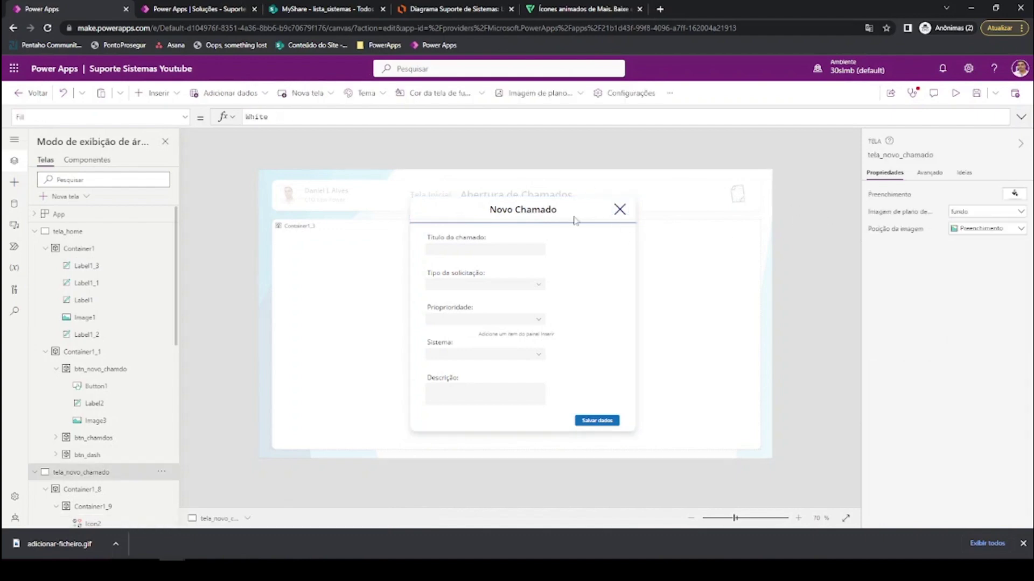
pyautogui.click(619, 214)
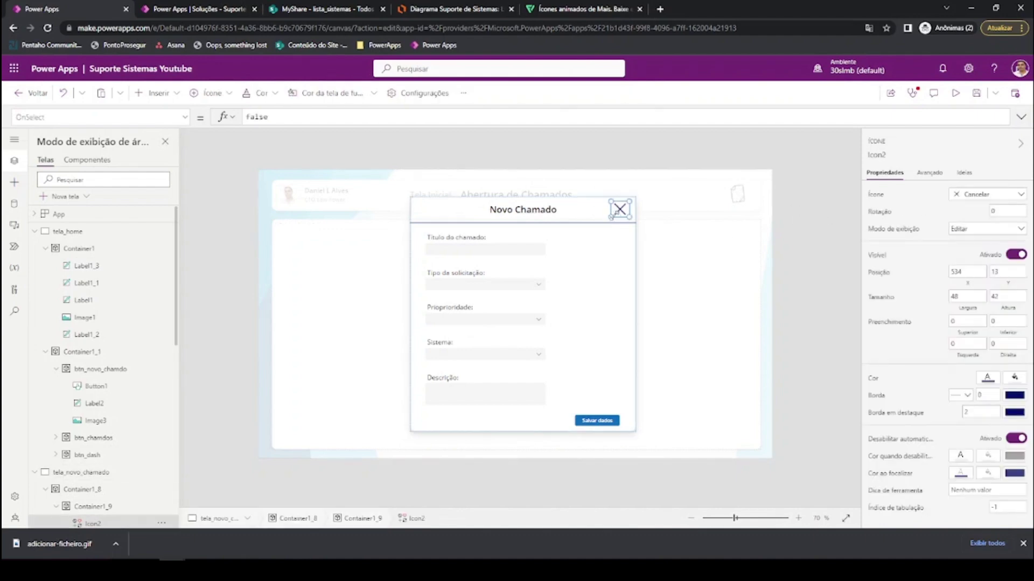
pyautogui.moveTo(614, 214); pyautogui.dragTo(611, 215)
pyautogui.click(815, 214)
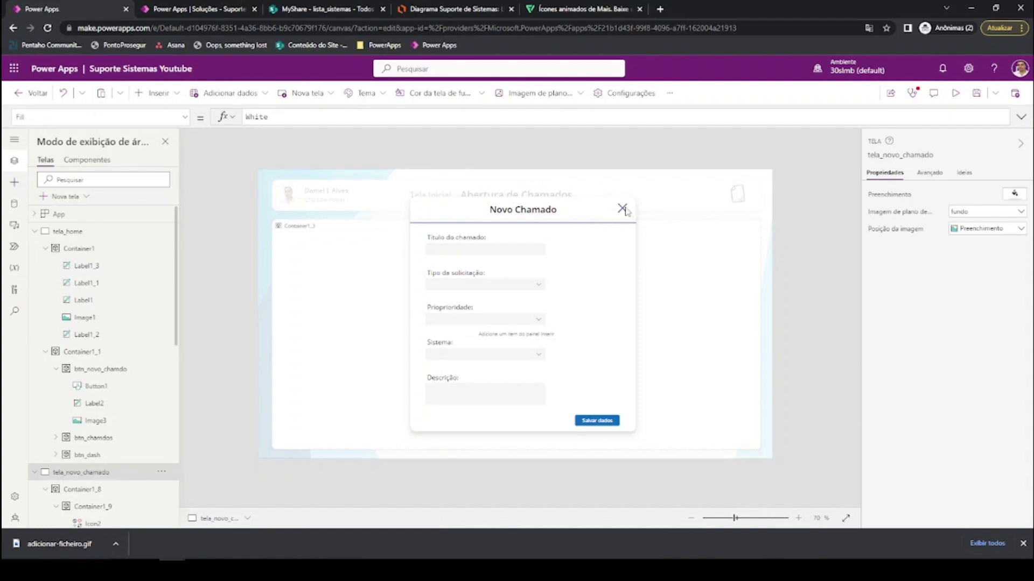
# - Lower the overlay container's upper edge to about Y 80 and copy the header button's OnSelect formula UpdateContext({locNovoChamado:true})
pyautogui.click(674, 323)
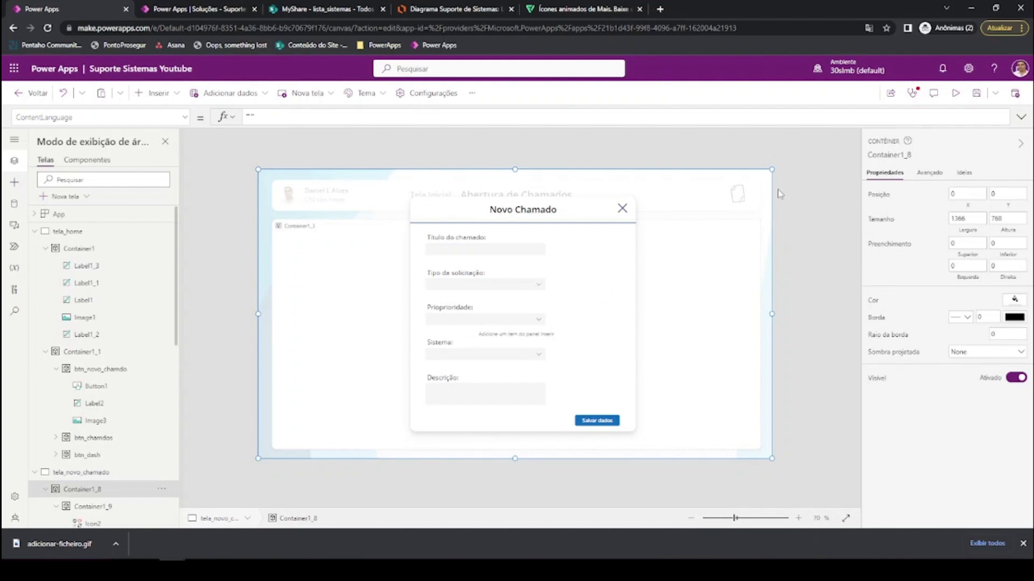
pyautogui.moveTo(515, 169); pyautogui.dragTo(519, 203)
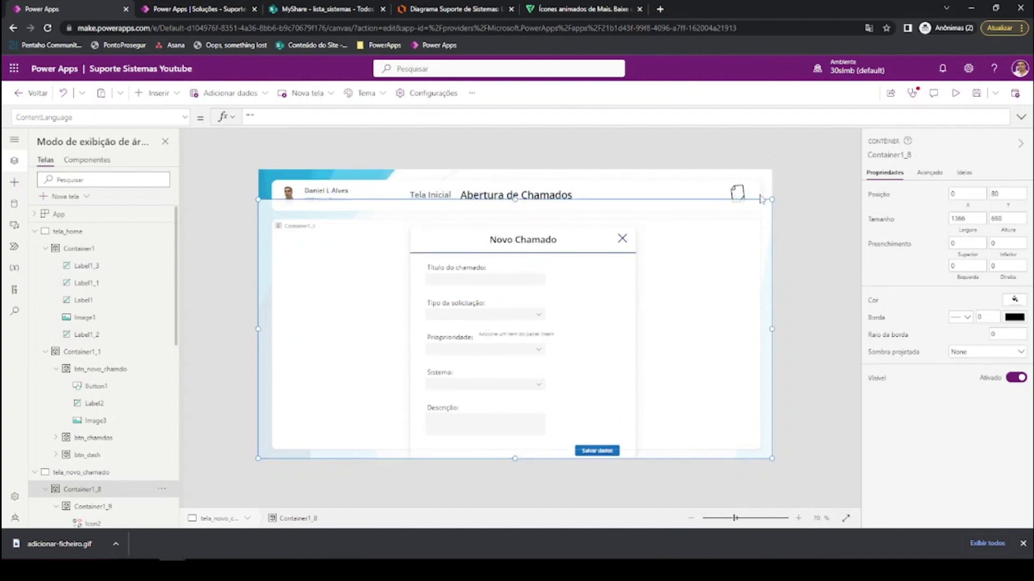
pyautogui.click(737, 195)
pyautogui.moveTo(411, 116); pyautogui.dragTo(242, 118)
pyautogui.hotkey('ctrl', 'c')
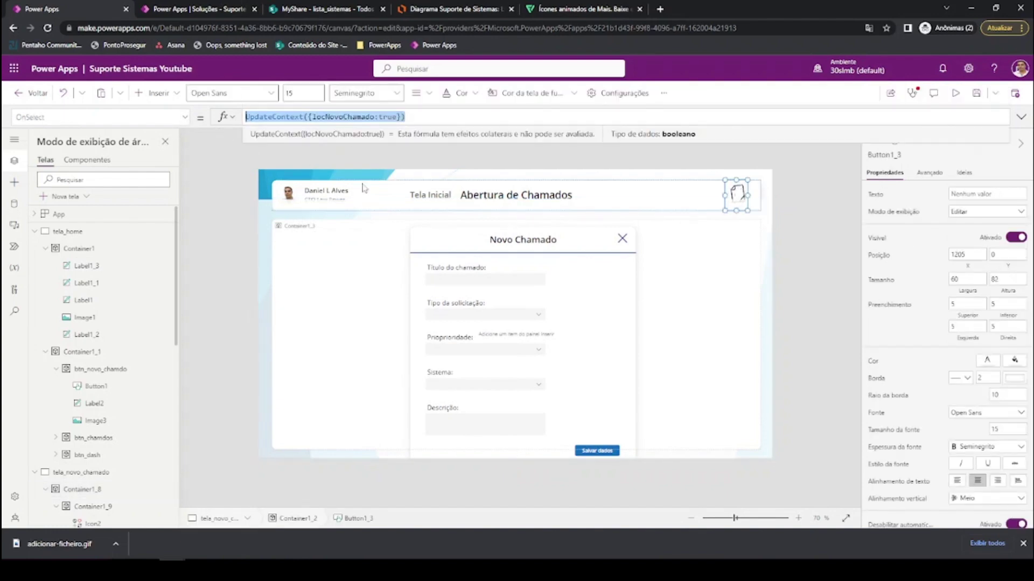
# - Raise the overlay container's upper edge back to Y 0 so it covers the full 1366 by 768 screen
pyautogui.click(289, 214)
pyautogui.moveTo(515, 200); pyautogui.dragTo(514, 168)
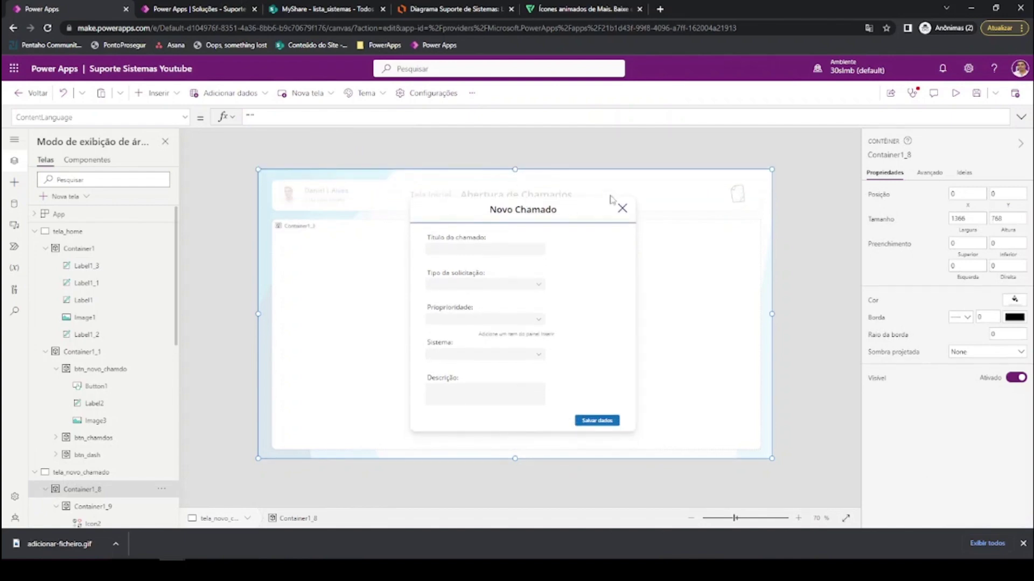
# - Set the Cancelar icon's OnSelect to UpdateContext({locNovoChamado:false}) and copy the variable name locNovoChamado
pyautogui.click(622, 208)
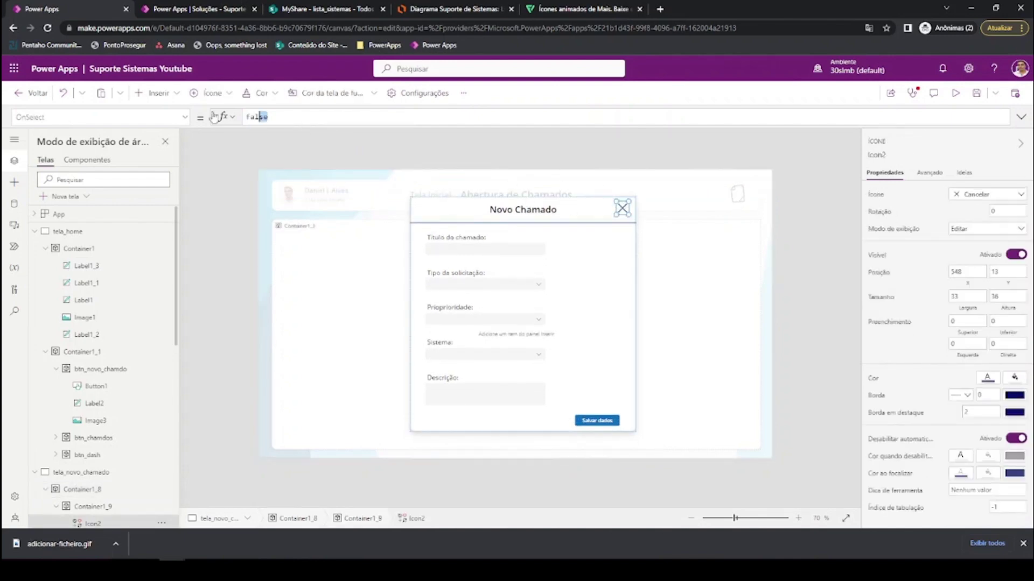
pyautogui.doubleClick(243, 117)
pyautogui.hotkey('ctrl', 'v')
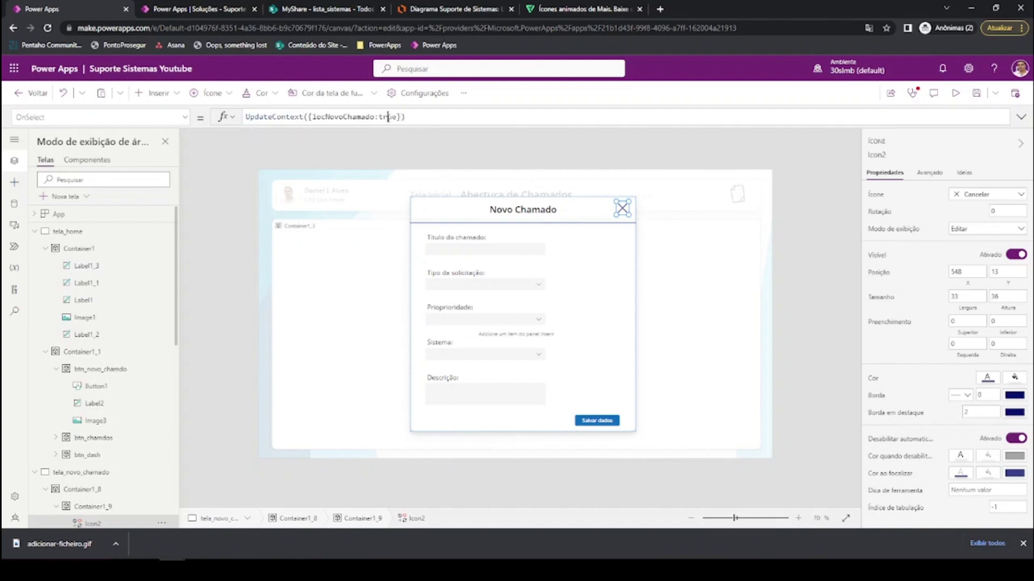
pyautogui.doubleClick(389, 117)
pyautogui.write('false')
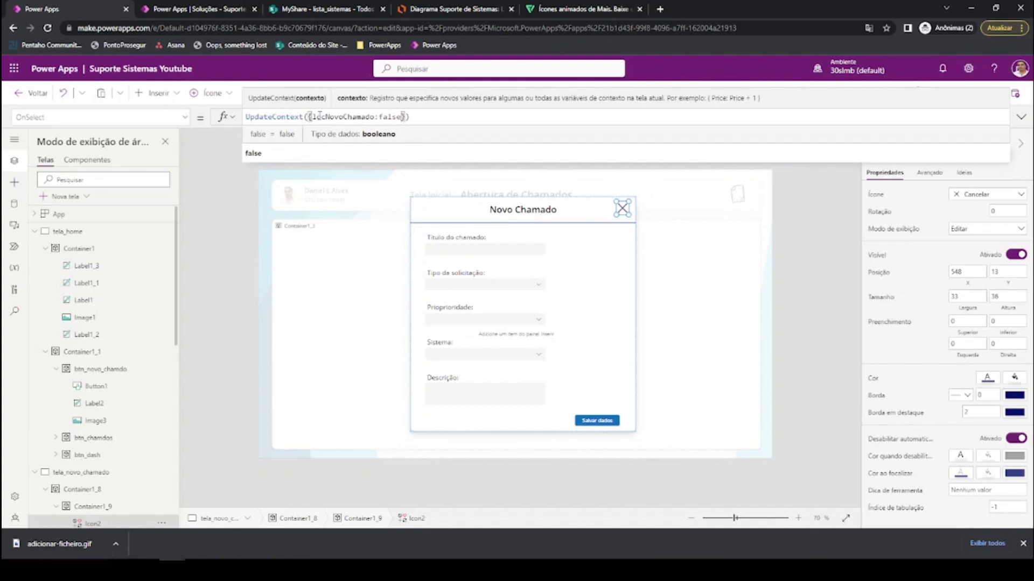
pyautogui.doubleClick(320, 116)
pyautogui.hotkey('ctrl', 'c')
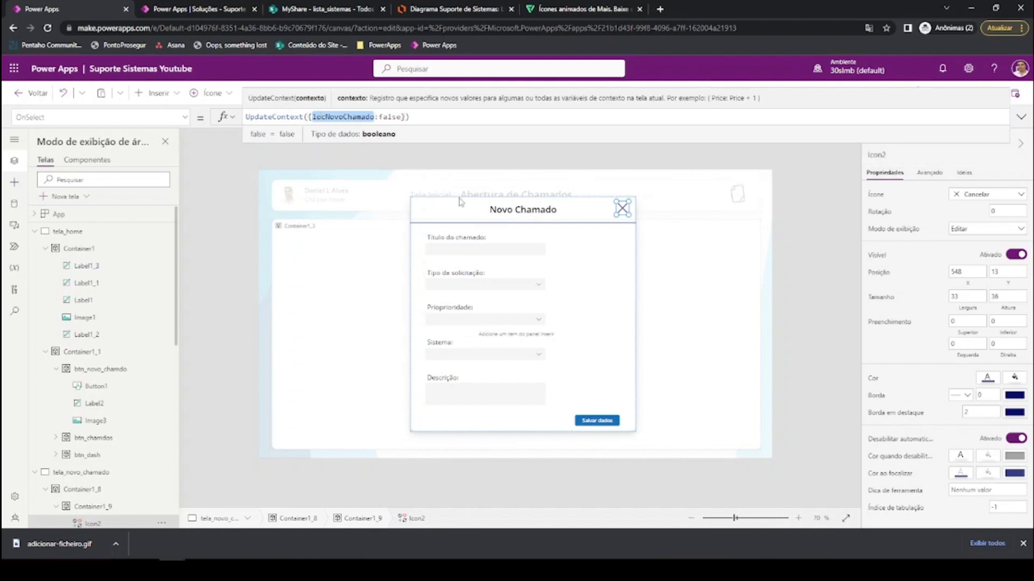
# - Collapse the containers of tela_novo_chamado and rename the full-screen overlay container as PopUp_Novo_Chamado
pyautogui.click(343, 198)
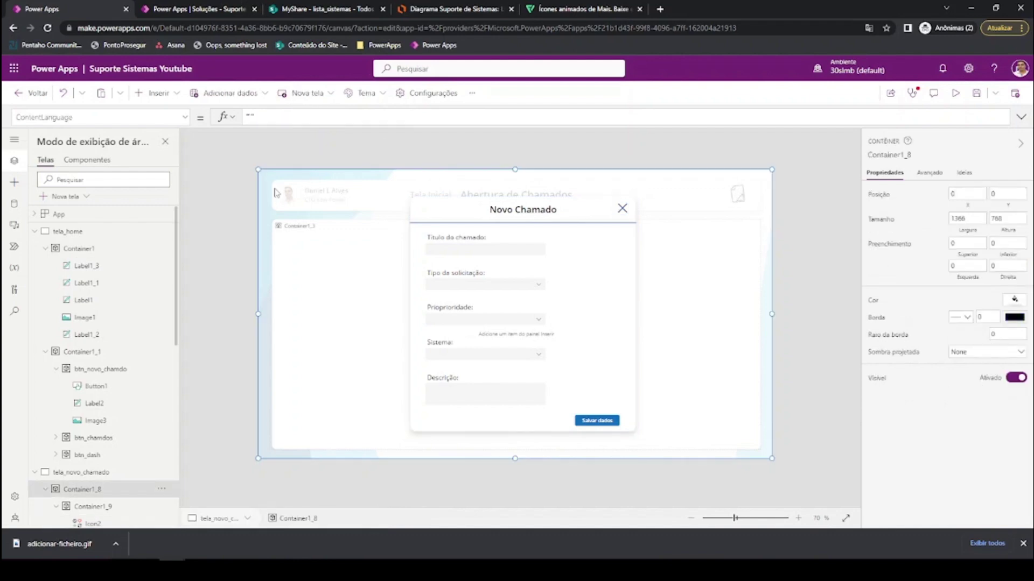
pyautogui.scroll(-3, 78, 455)
pyautogui.click(56, 359)
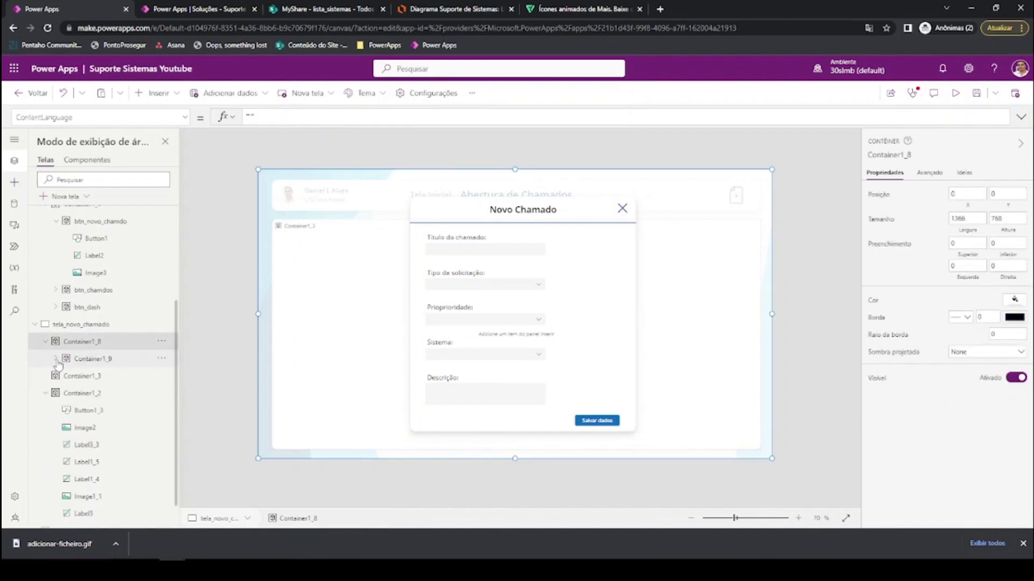
pyautogui.click(46, 394)
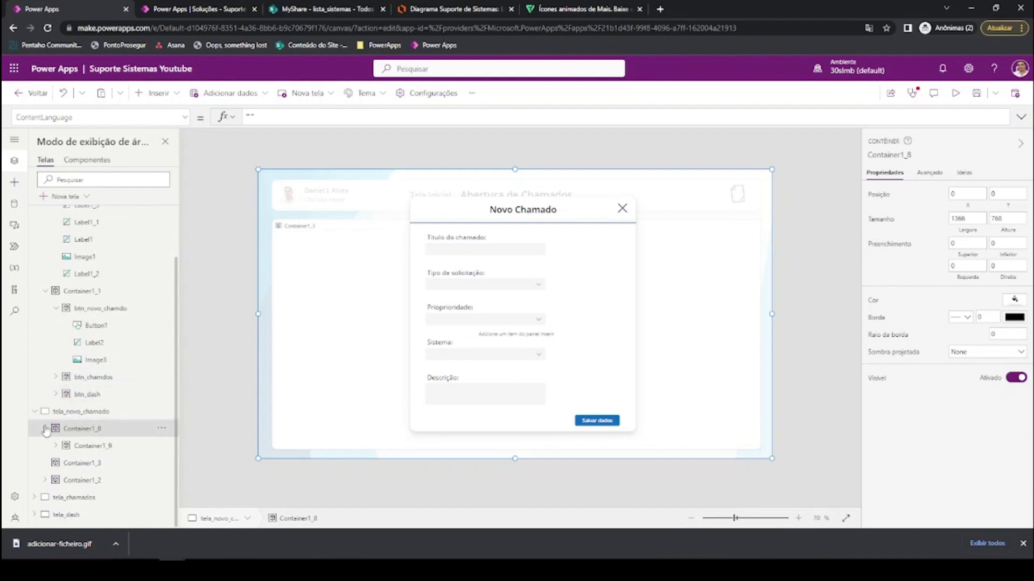
pyautogui.click(46, 428)
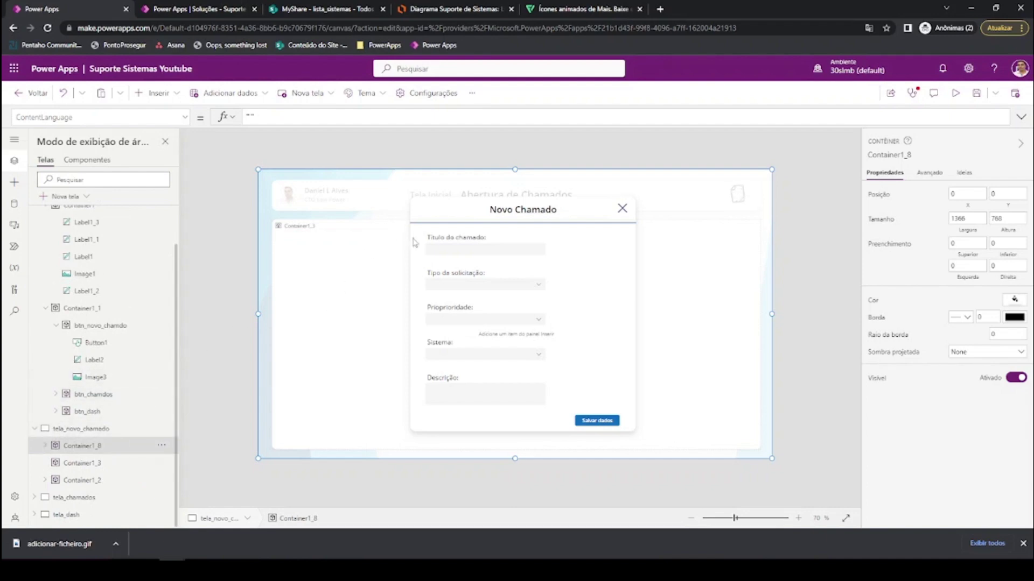
pyautogui.click(443, 230)
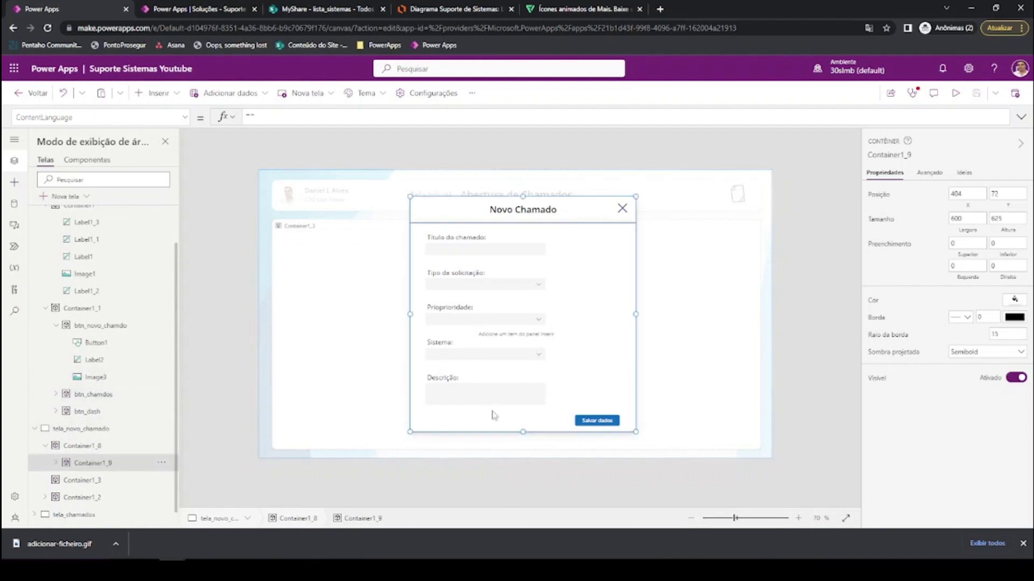
pyautogui.click(96, 447)
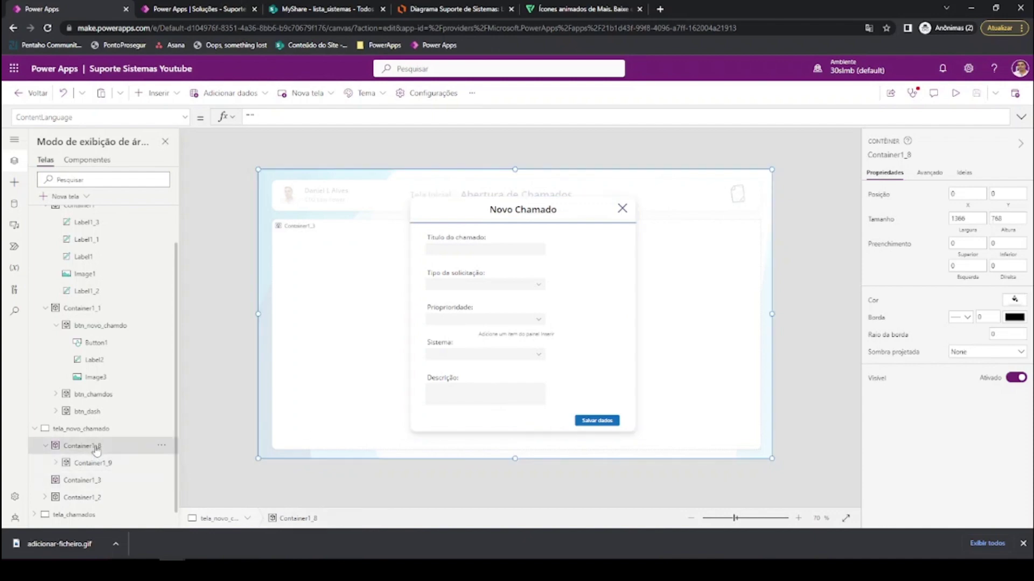
pyautogui.doubleClick(96, 447)
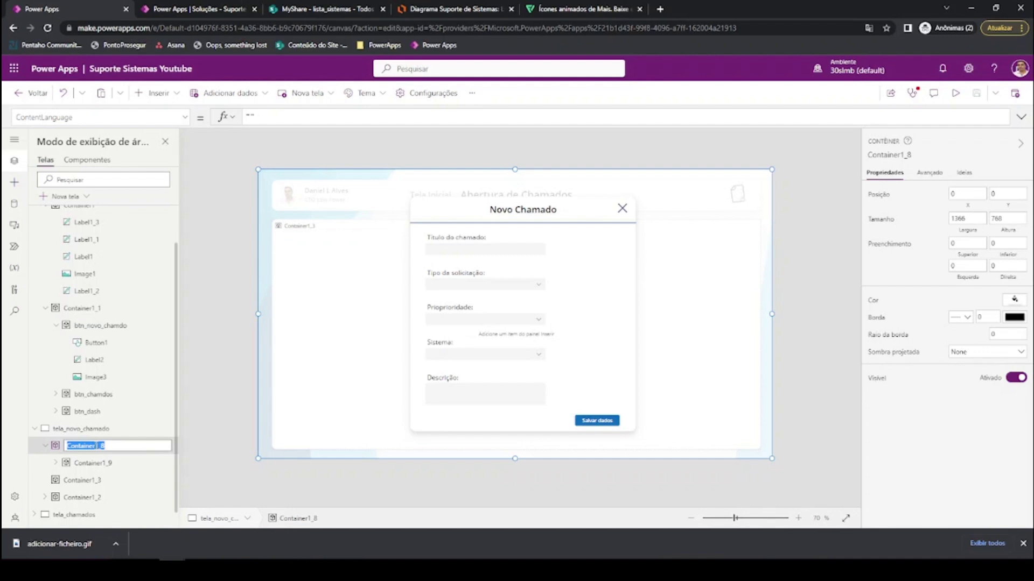
pyautogui.write('pUp_Novo_Chamado')
pyautogui.click(56, 447)
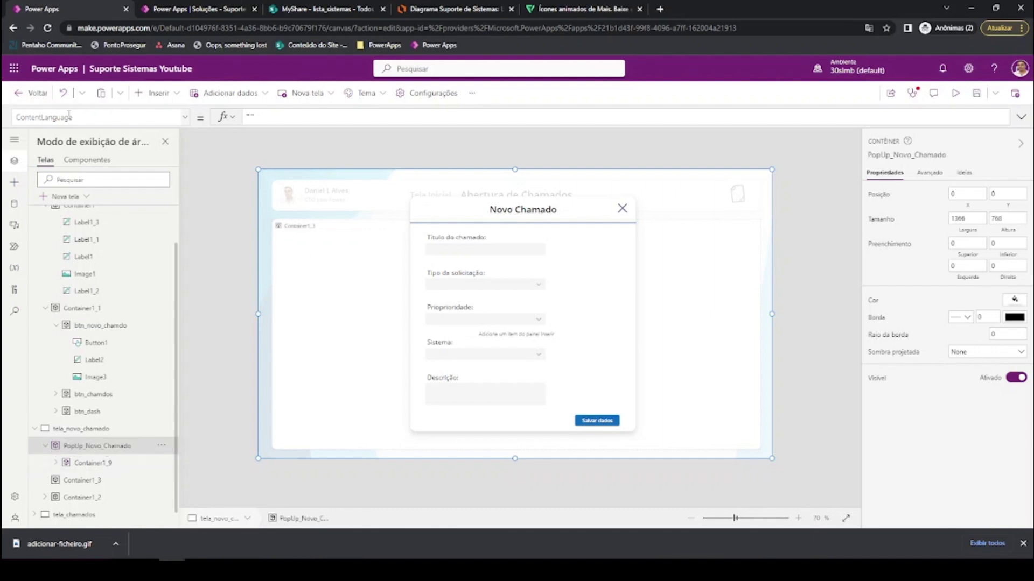
# - Set the Visible property of PopUp_Novo_Chamado to the copied variable locNovoChamado
pyautogui.click(91, 117)
pyautogui.write('v')
pyautogui.press('Tab')
pyautogui.doubleClick(255, 117)
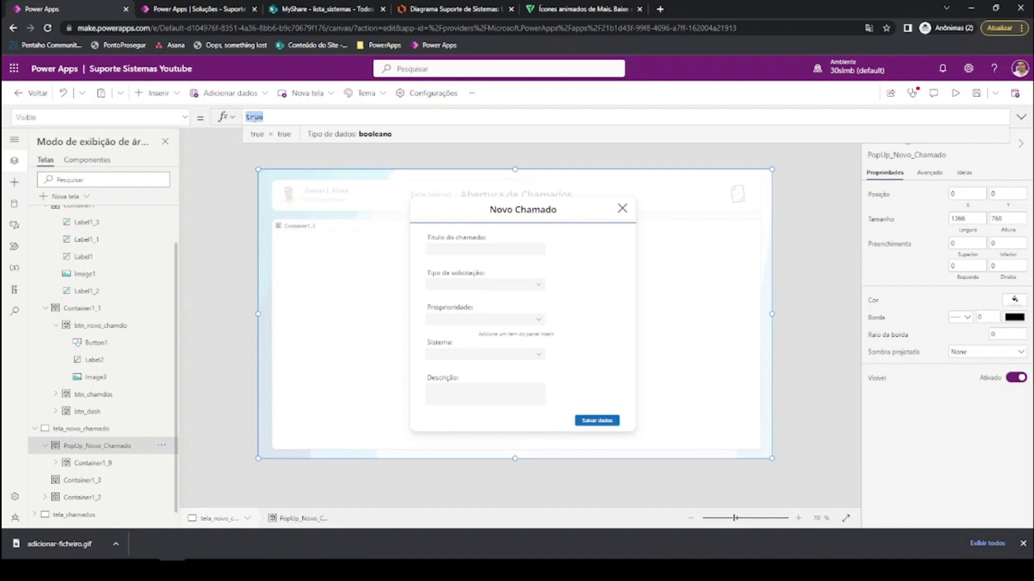
pyautogui.hotkey('ctrl', 'v')
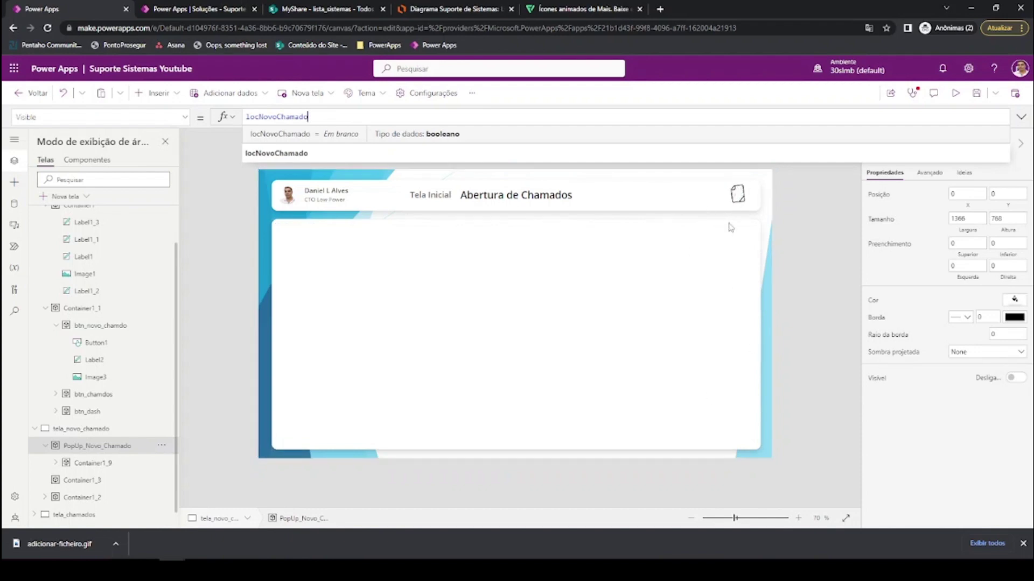
# - Test the pop-up by opening it from the header button, closing it with the Cancelar icon and reopening it
pyautogui.click(733, 198)
pyautogui.keyDown('alt'); pyautogui.click(734, 198); pyautogui.keyUp('alt')
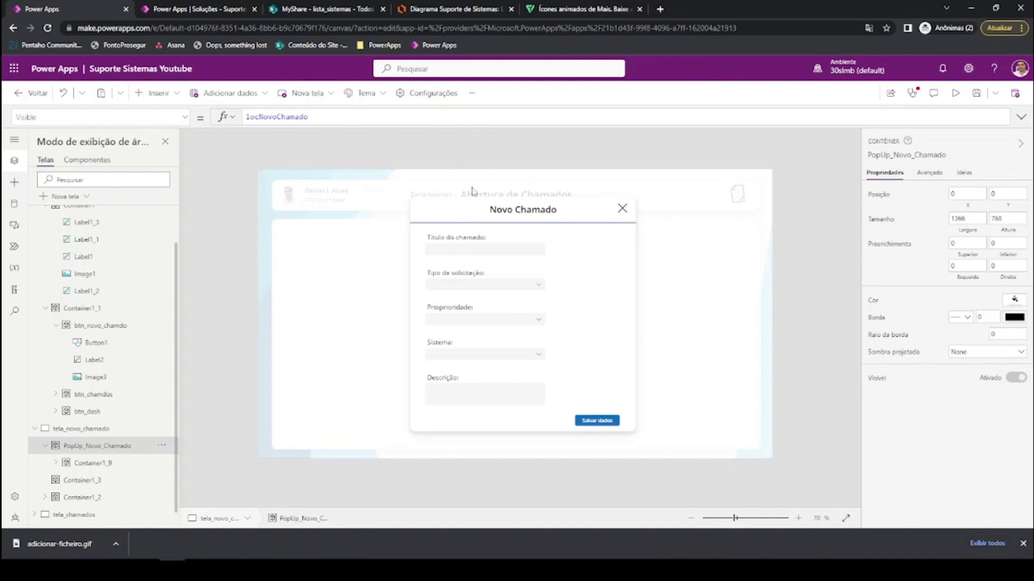
pyautogui.doubleClick(285, 116)
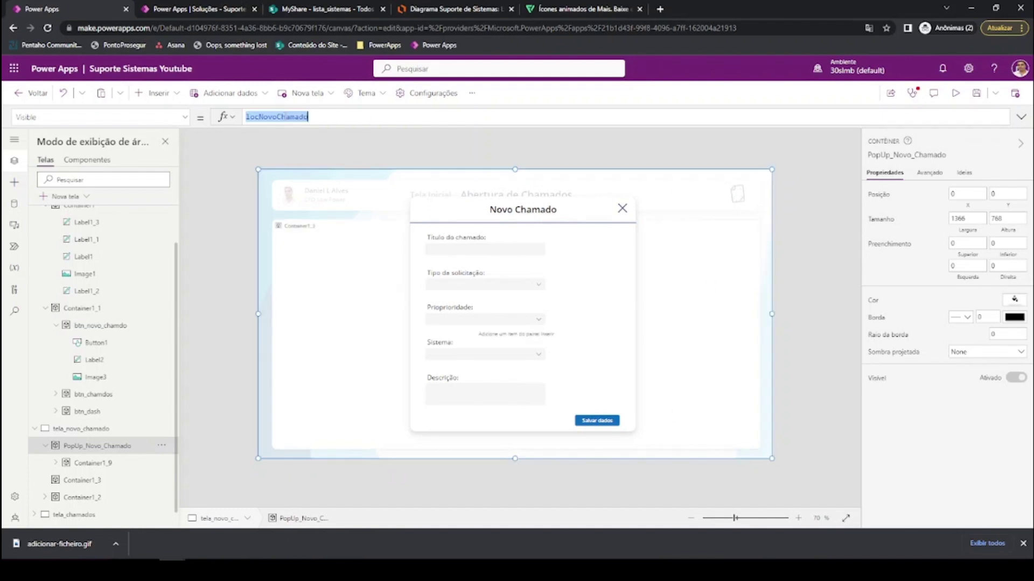
pyautogui.press('alt')
pyautogui.keyDown('alt'); pyautogui.click(622, 212); pyautogui.keyUp('alt')
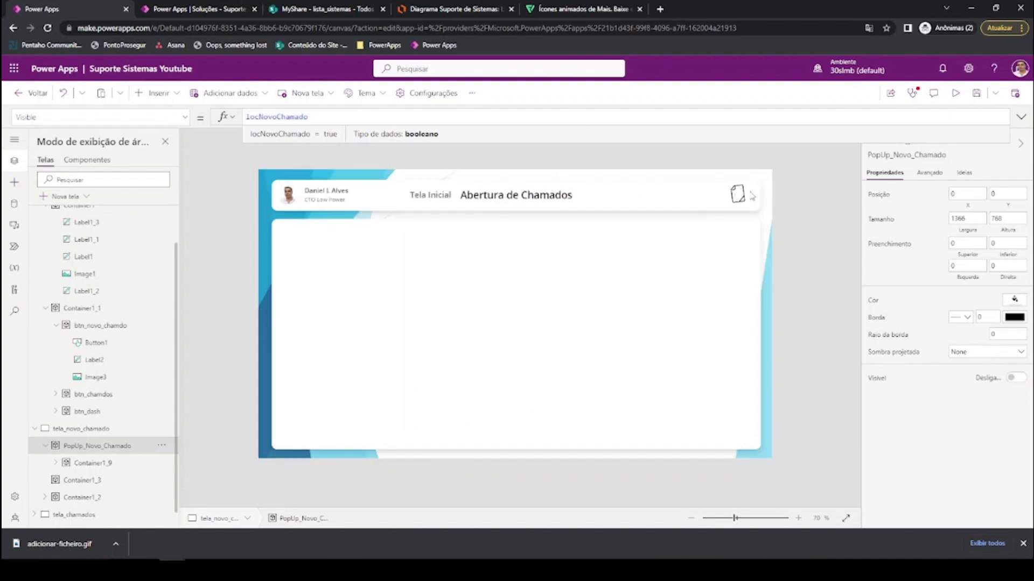
pyautogui.keyDown('alt'); pyautogui.click(735, 199); pyautogui.keyUp('alt')
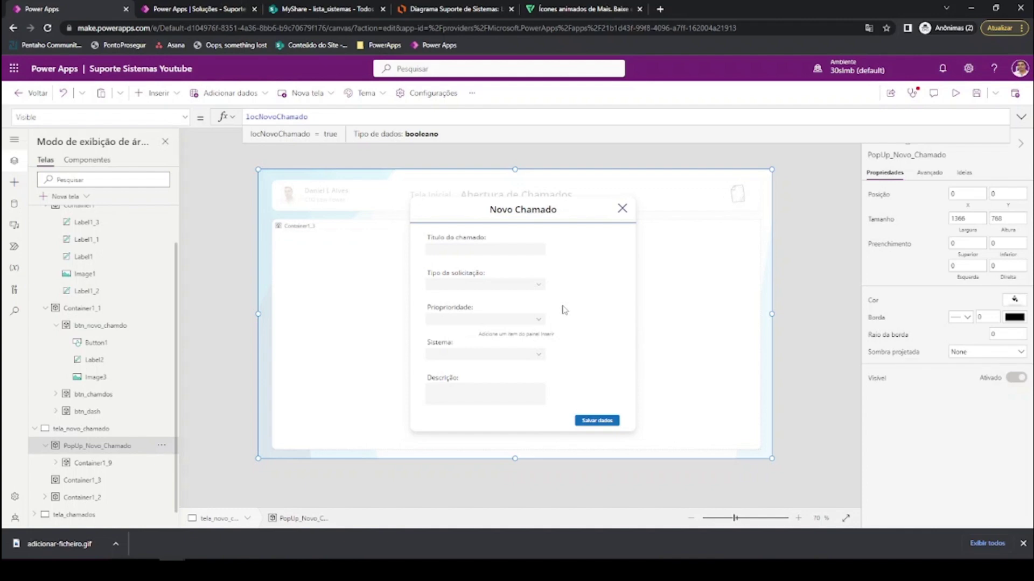
# - Extend the Novo Chamado form container upward to Y 36, giving it a height of 662
pyautogui.click(486, 251)
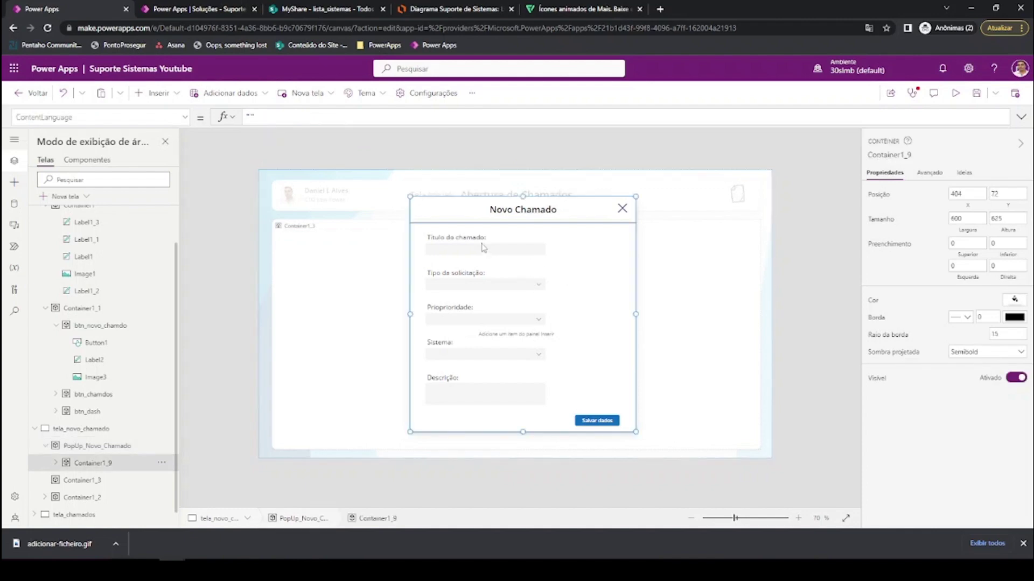
pyautogui.click(482, 242)
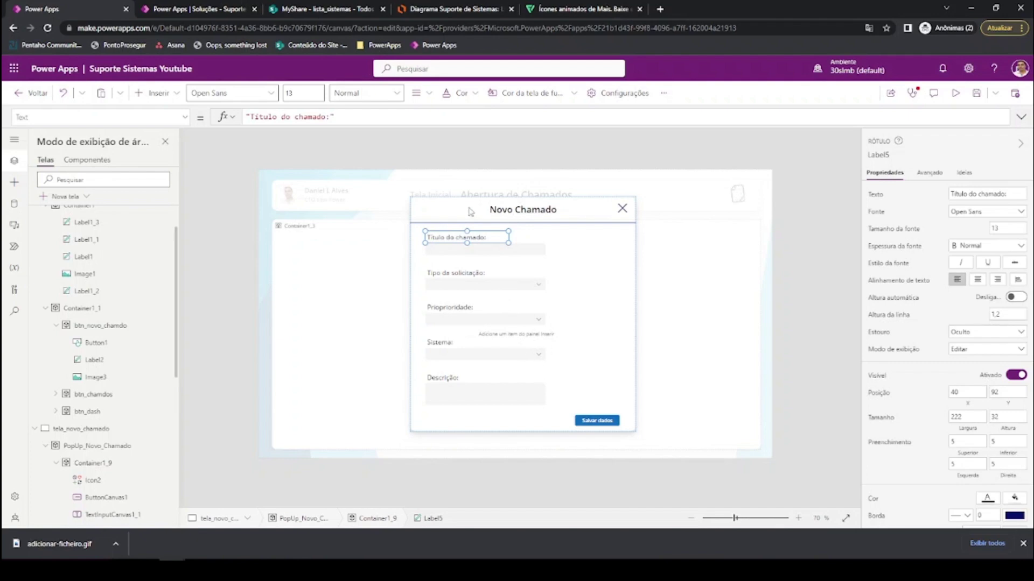
pyautogui.click(471, 211)
pyautogui.click(592, 277)
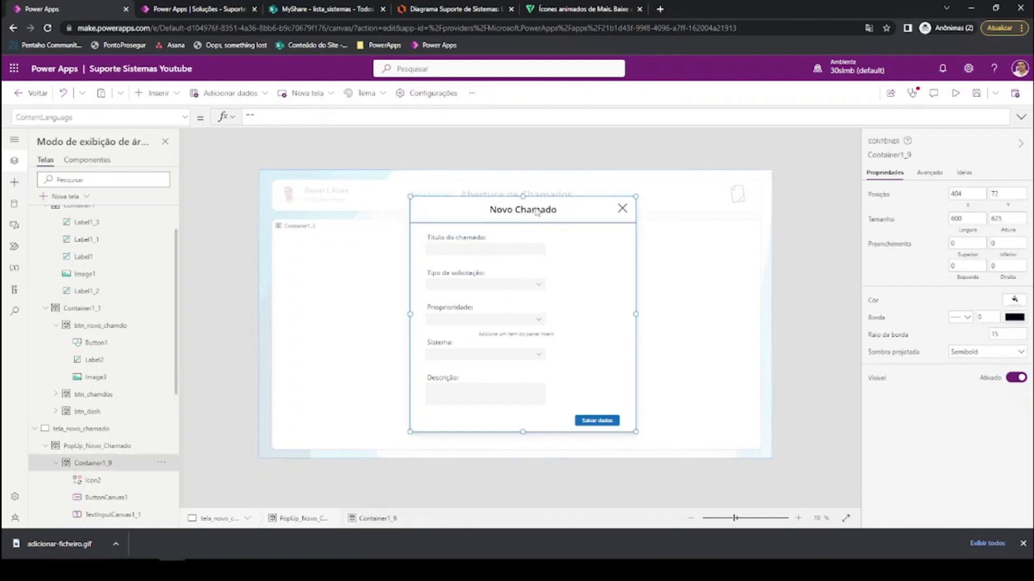
pyautogui.moveTo(522, 197); pyautogui.dragTo(522, 183)
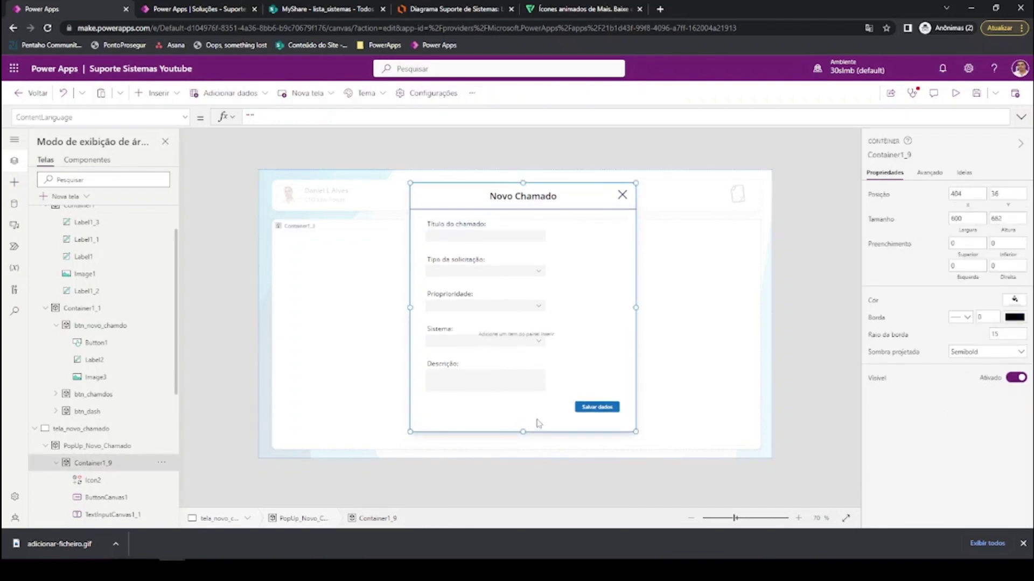
# - Widen the five input controls to 388 and centre them with their labels at X 106, moving Salvar dados to X 444, Y 600
pyautogui.moveTo(432, 226); pyautogui.dragTo(527, 386)
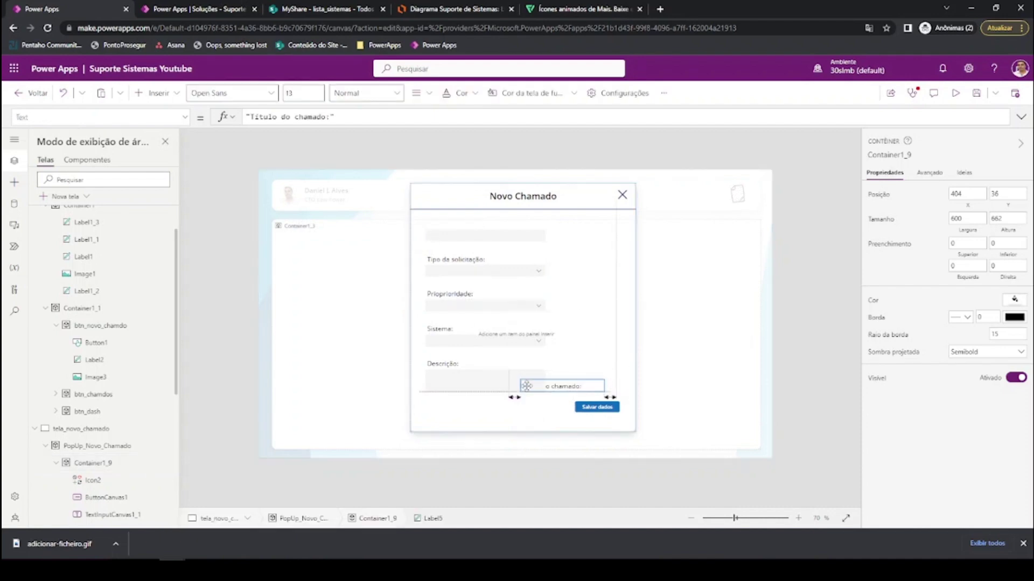
pyautogui.hotkey('ctrl', 'z')
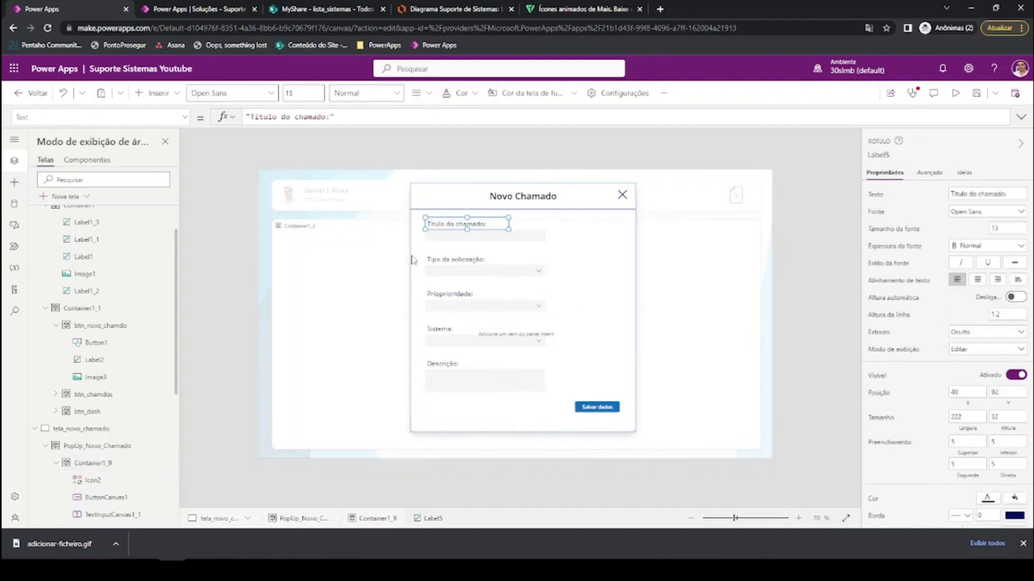
pyautogui.click(418, 218)
pyautogui.moveTo(419, 218); pyautogui.dragTo(598, 351)
pyautogui.moveTo(608, 407); pyautogui.dragTo(608, 416)
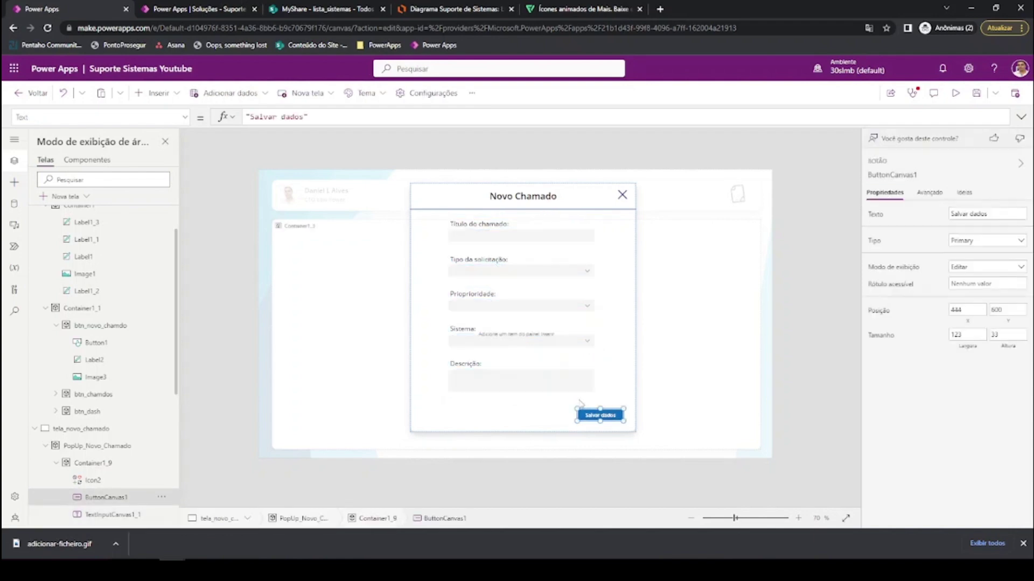
pyautogui.moveTo(436, 219); pyautogui.dragTo(578, 381)
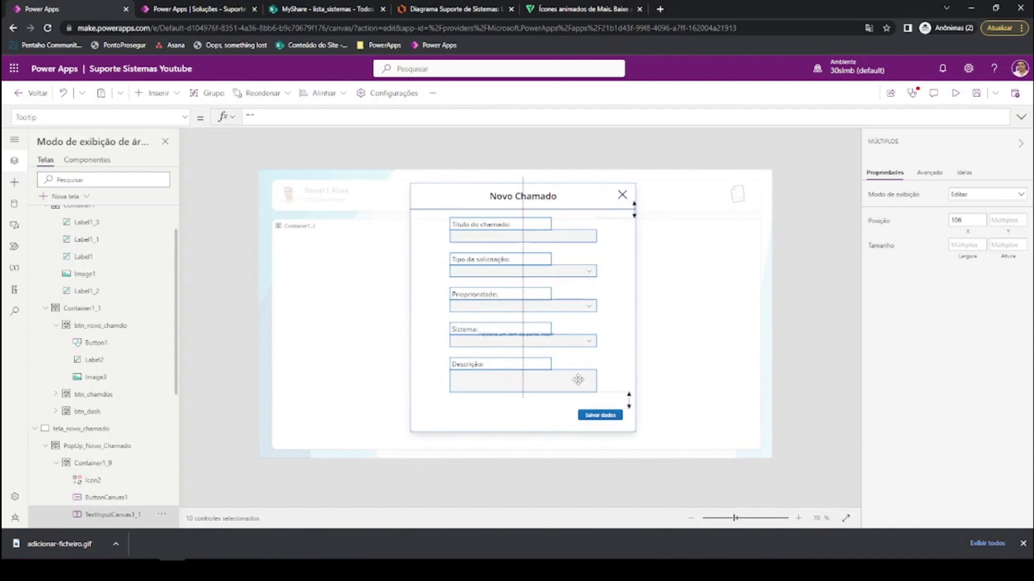
pyautogui.click(542, 430)
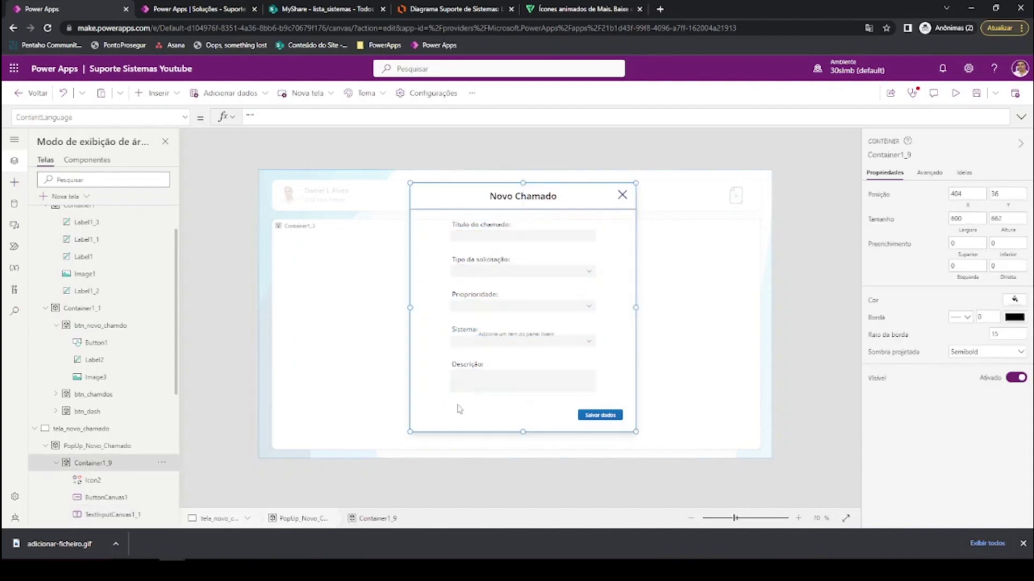
# - Check the adjusted pop-up by closing it with the Cancelar icon and reopening it from the header button
pyautogui.click(704, 381)
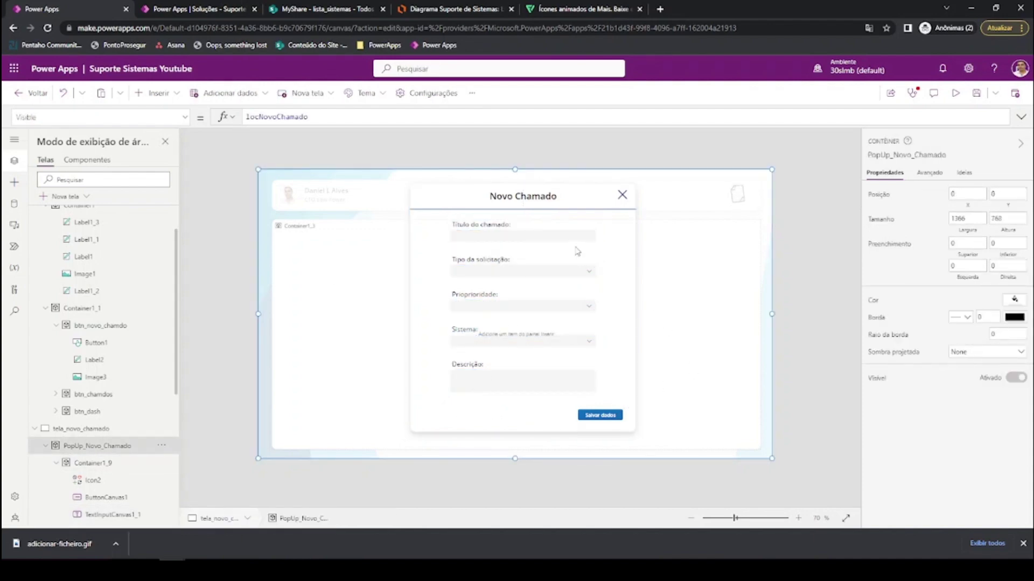
pyautogui.keyDown('alt'); pyautogui.click(622, 195); pyautogui.keyUp('alt')
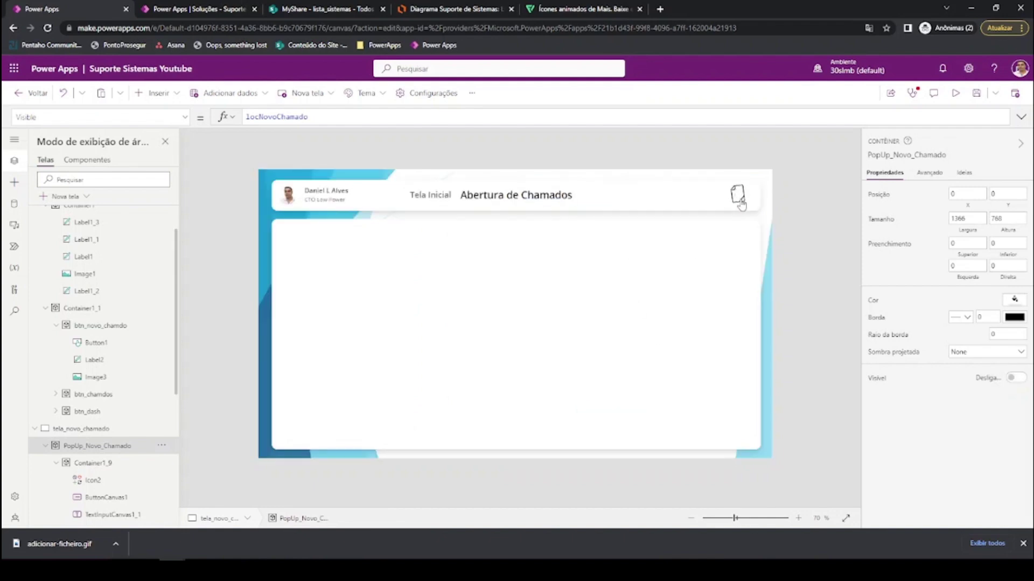
pyautogui.keyDown('alt'); pyautogui.click(735, 196); pyautogui.keyUp('alt')
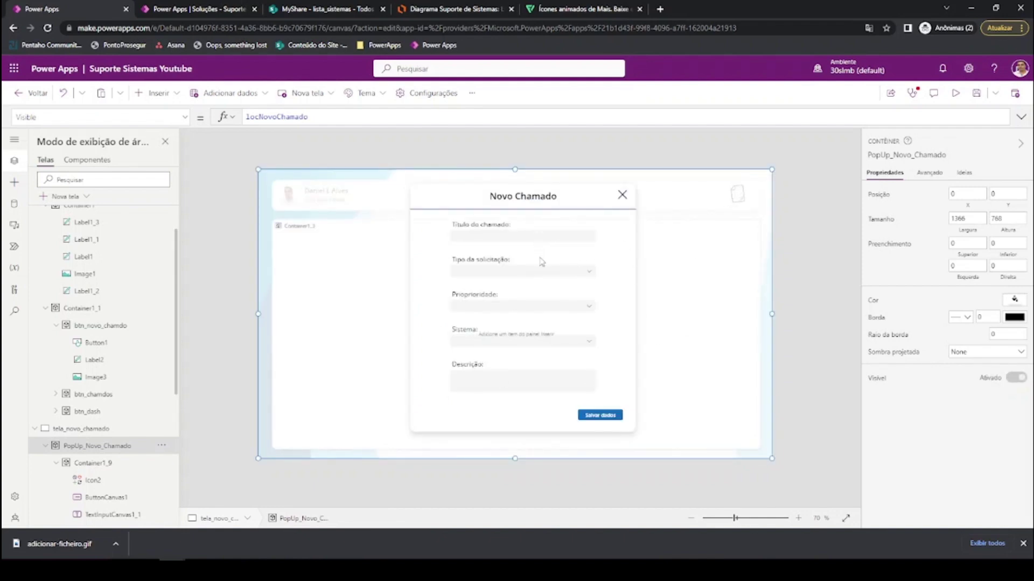
# - Rename the text input under Título do chamado as ipt_titulo
pyautogui.click(544, 238)
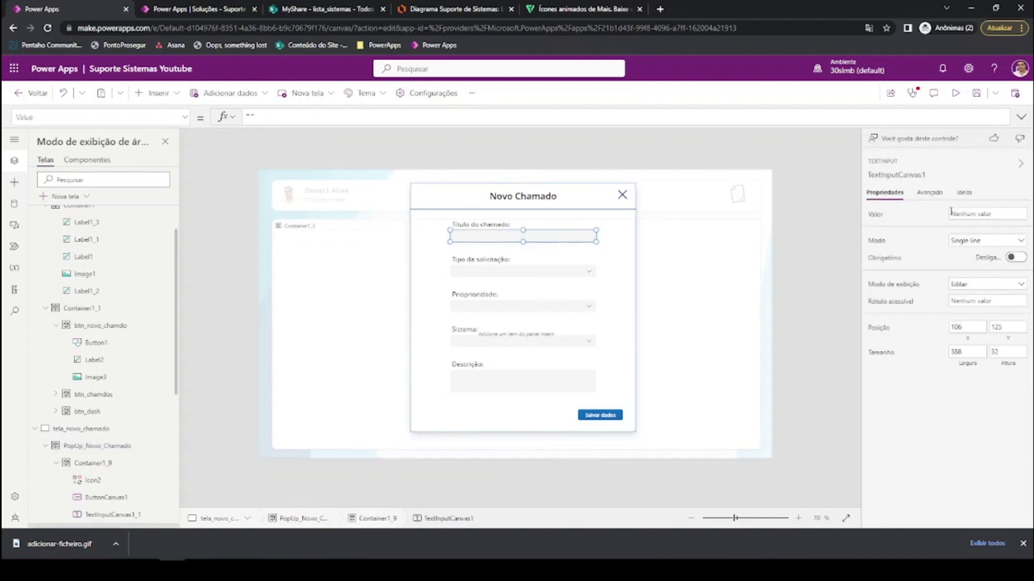
pyautogui.click(897, 173)
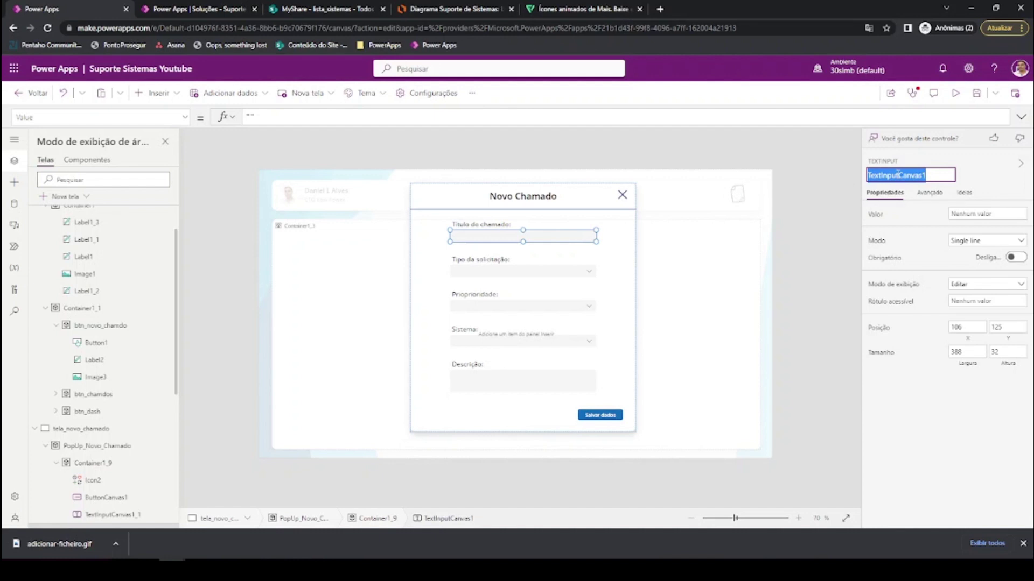
pyautogui.press('BackSpace')
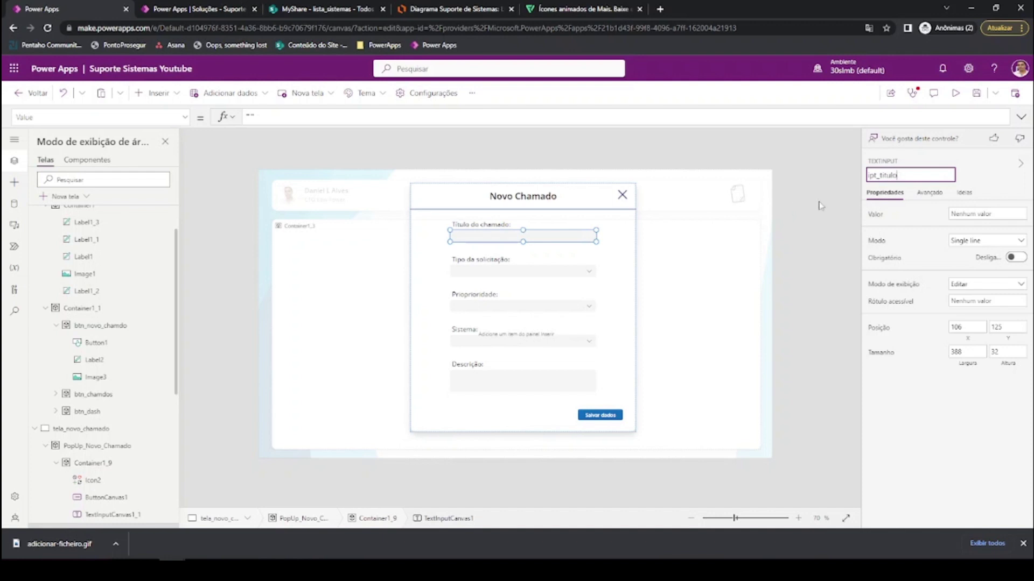
# - Rename the dropdown under Tipo da solicitação as dpr_tipo_solicitacao and the priority dropdown below it as dpr_prioridade
pyautogui.click(473, 274)
pyautogui.click(901, 176)
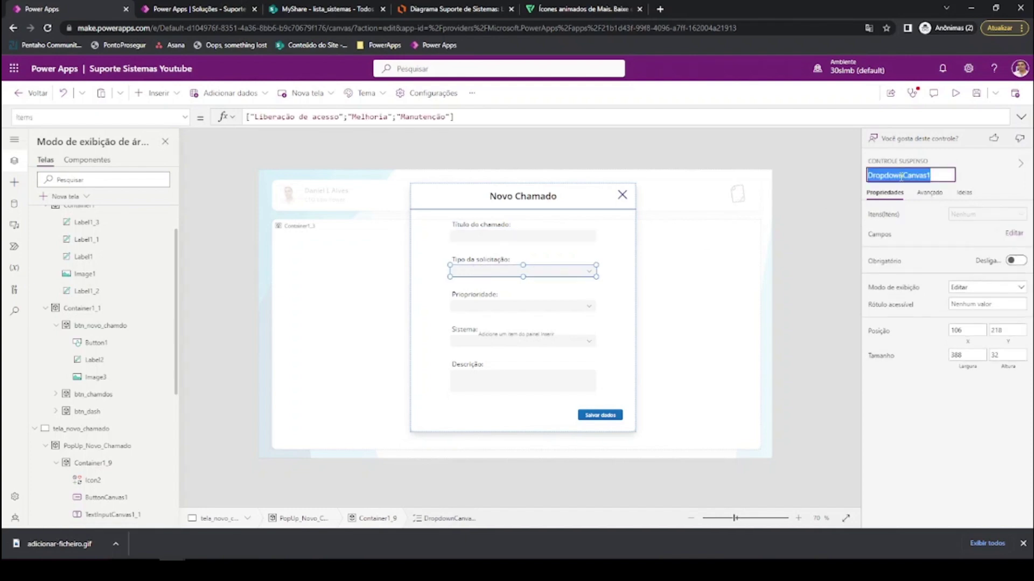
pyautogui.write('dpr')
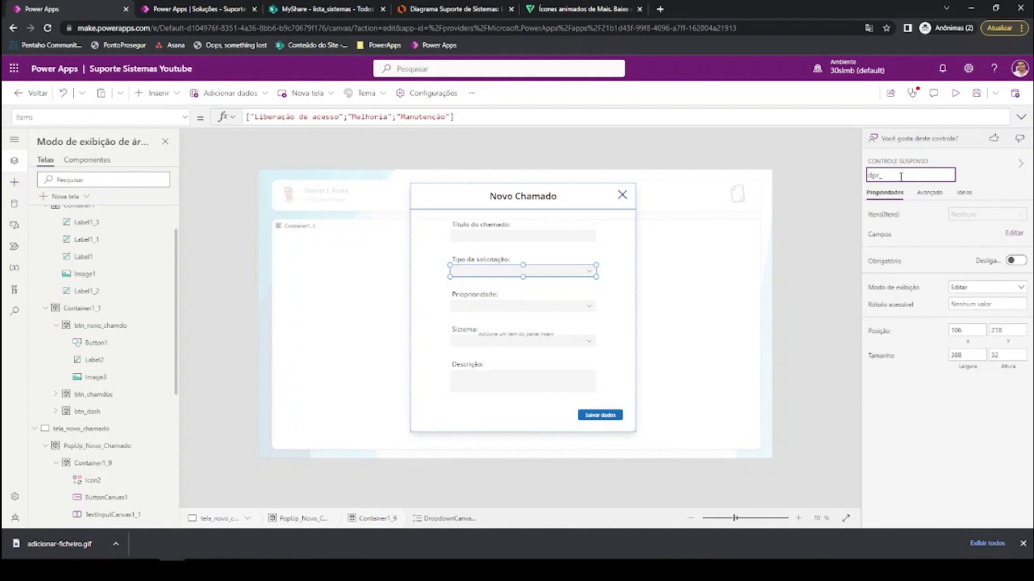
pyautogui.write('_tipo_solicitaca')
pyautogui.click(487, 306)
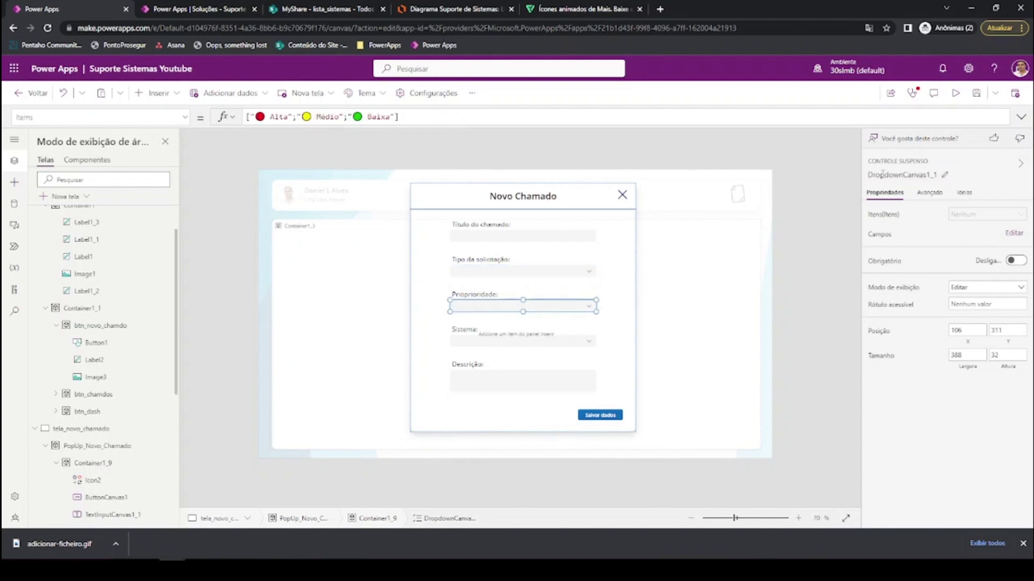
pyautogui.moveTo(944, 175); pyautogui.dragTo(884, 174)
pyautogui.write('dpr')
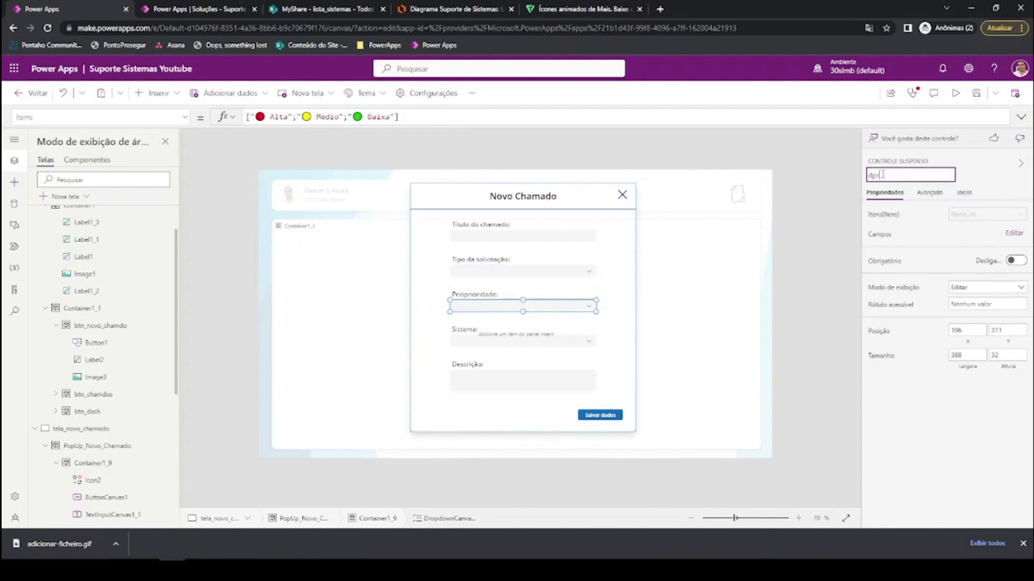
pyautogui.write('_prioridade')
# - Rename the dropdown under Sistema as dpr_sistemas and the text input under Descrição as ipt_descricao
pyautogui.click(481, 343)
pyautogui.click(875, 173)
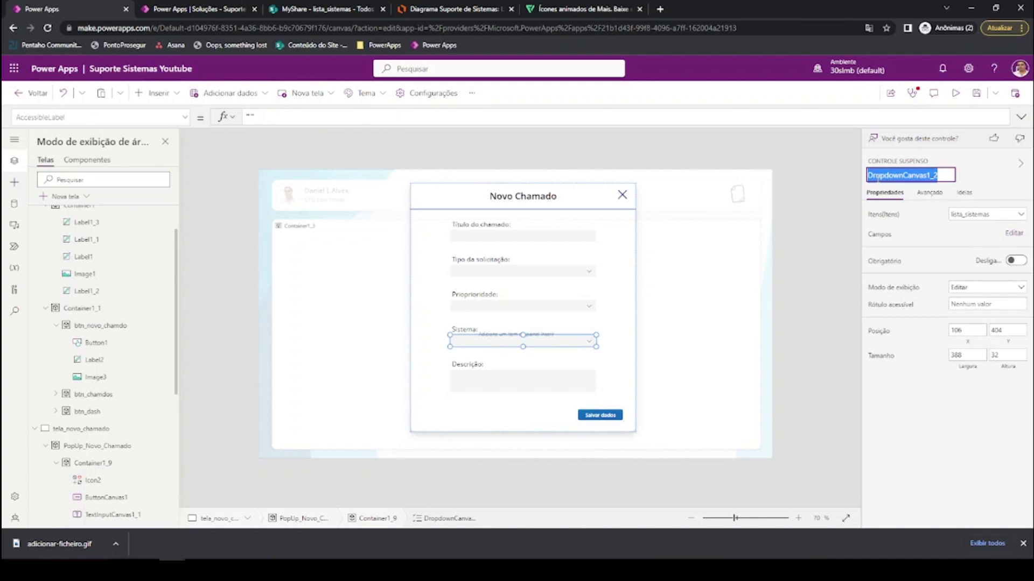
pyautogui.write('dpr_sistemas')
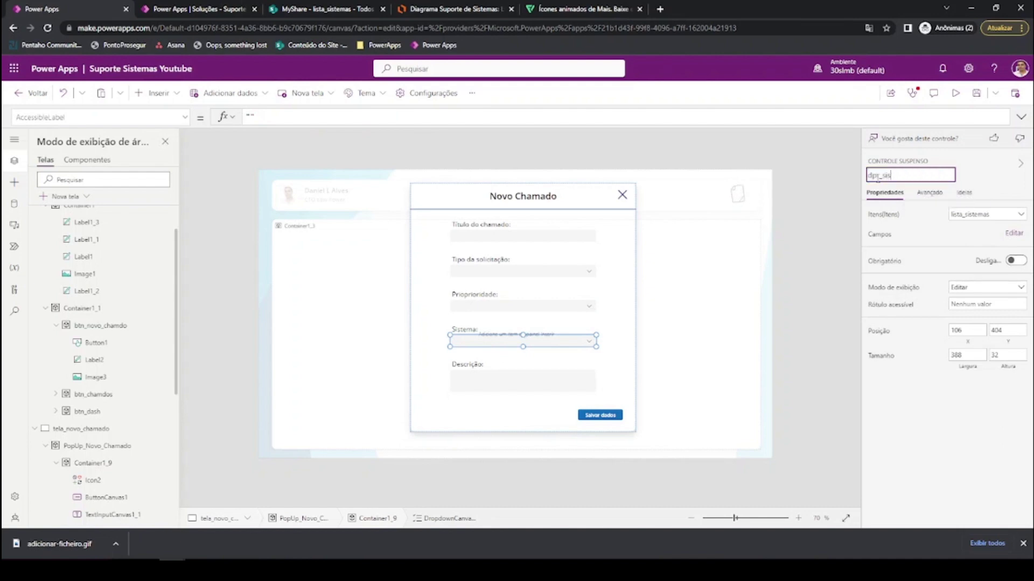
pyautogui.click(545, 385)
pyautogui.click(898, 175)
pyautogui.press('BackSpace')
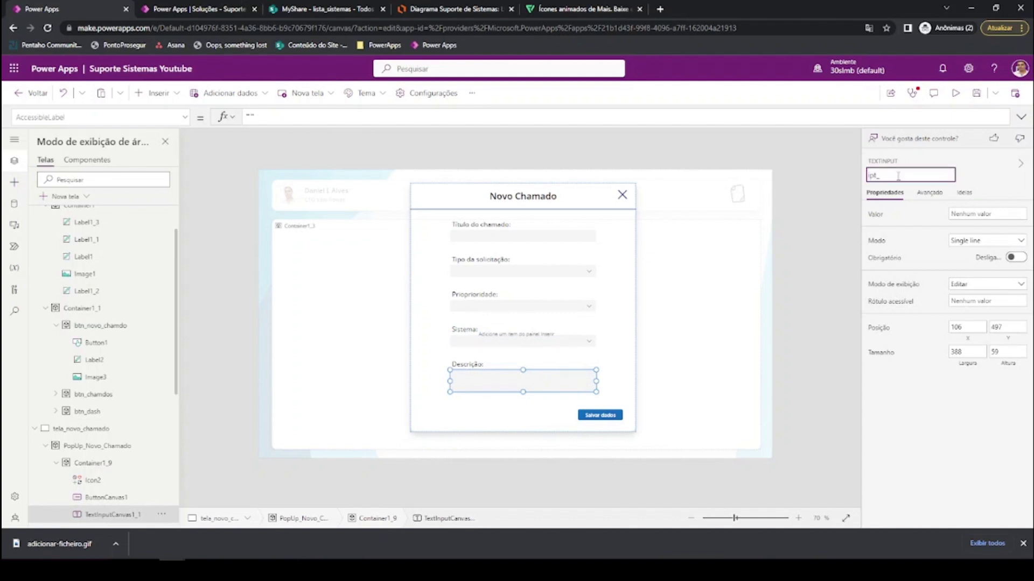
pyautogui.write('ipt_descricao')
pyautogui.click(599, 416)
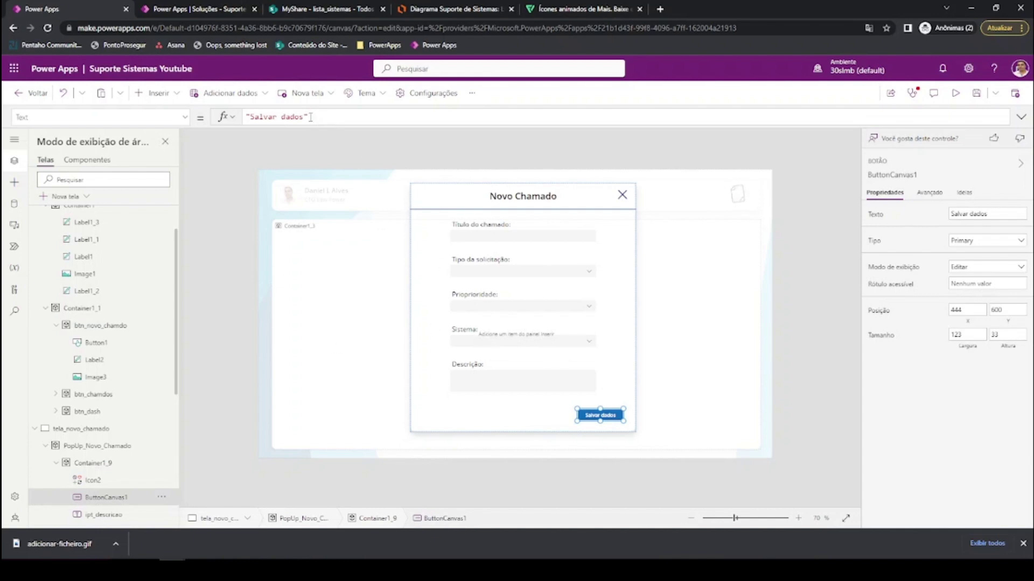
pyautogui.moveTo(309, 116); pyautogui.dragTo(218, 119)
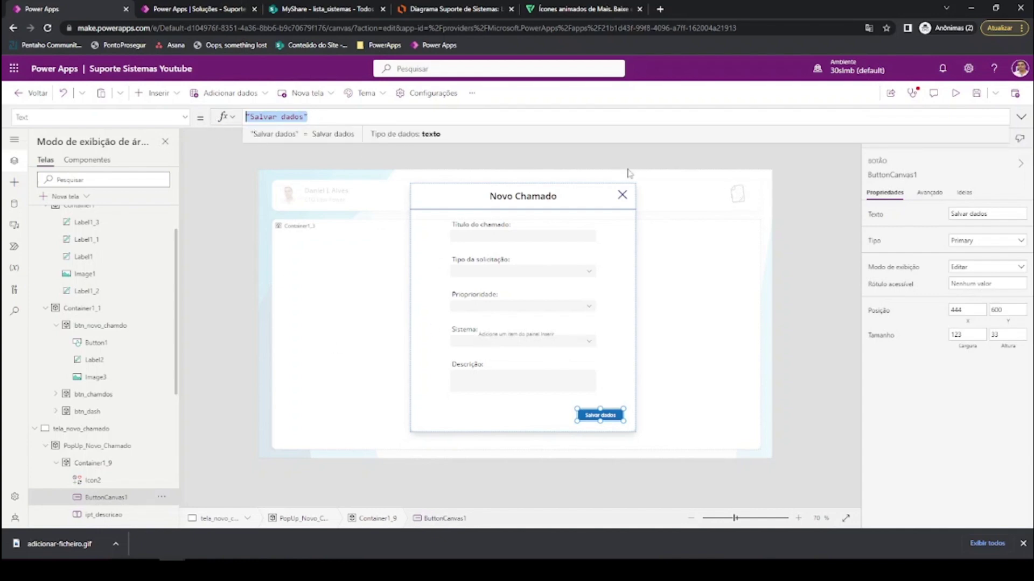
# - Switch to the Lucidchart diagram, add an eleventh field to the chamados entity and name it ID_Sistema
pyautogui.click(441, 9)
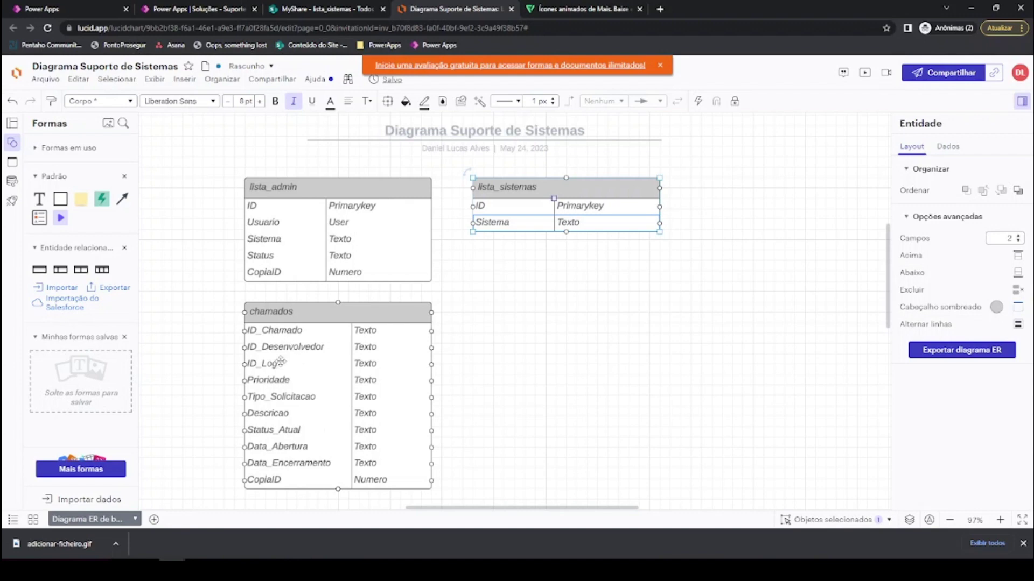
pyautogui.click(286, 327)
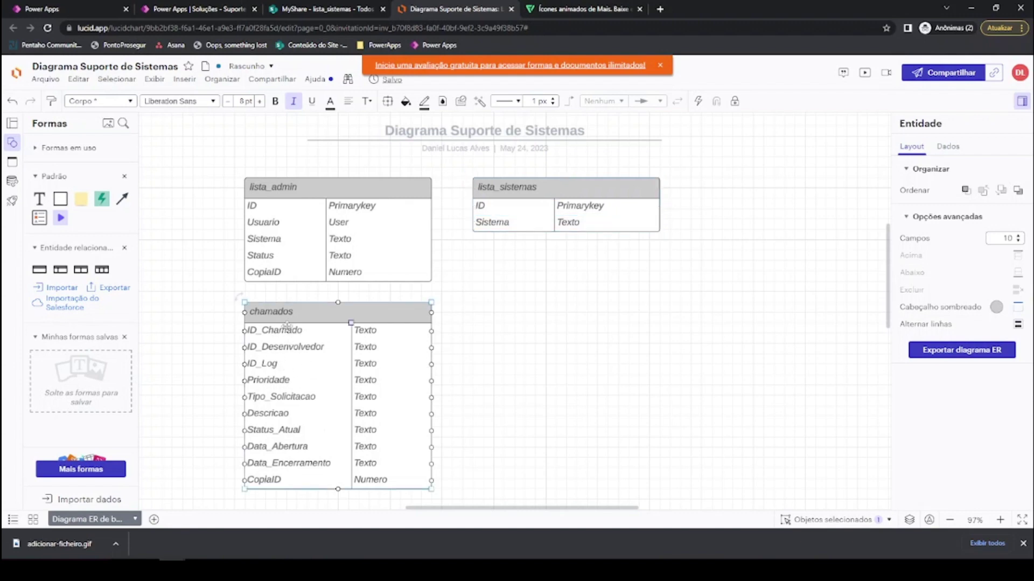
pyautogui.scroll(-1, 327, 371)
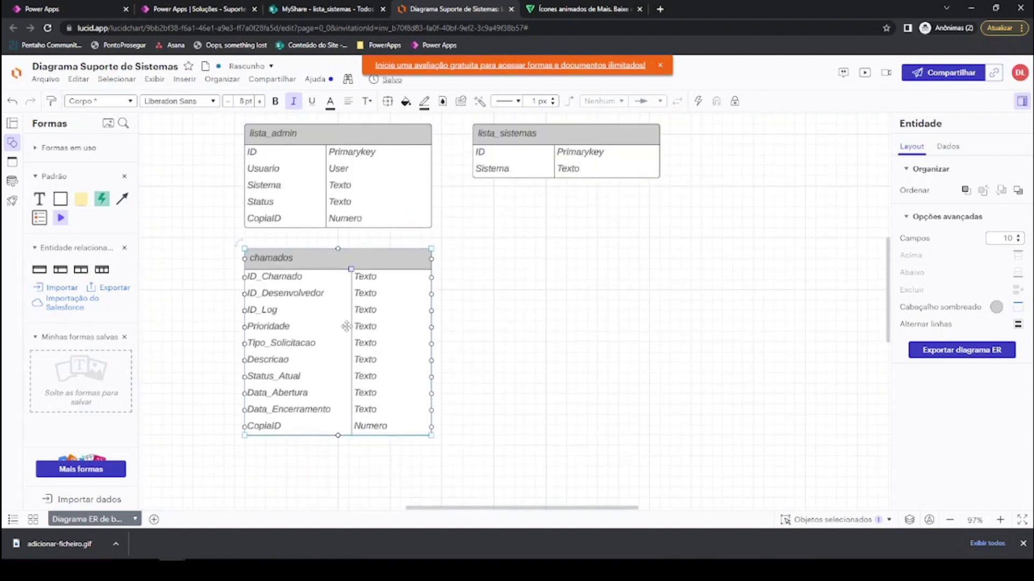
pyautogui.click(1019, 237)
pyautogui.moveTo(274, 442); pyautogui.dragTo(276, 444)
pyautogui.doubleClick(277, 443)
pyautogui.write('ID_Sistema')
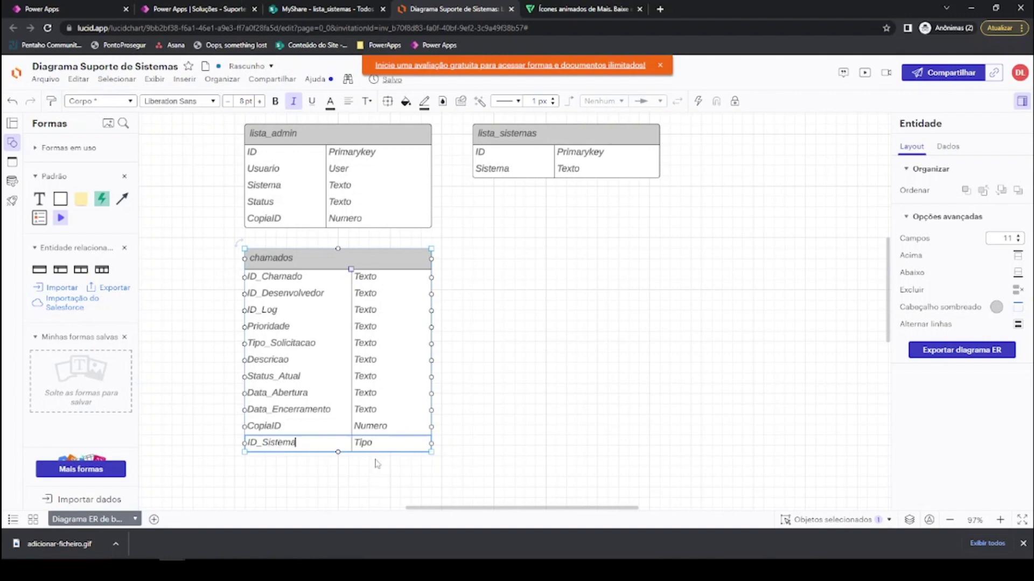
# - Set the type of the new last field in the chamados entity to Numero
pyautogui.doubleClick(371, 450)
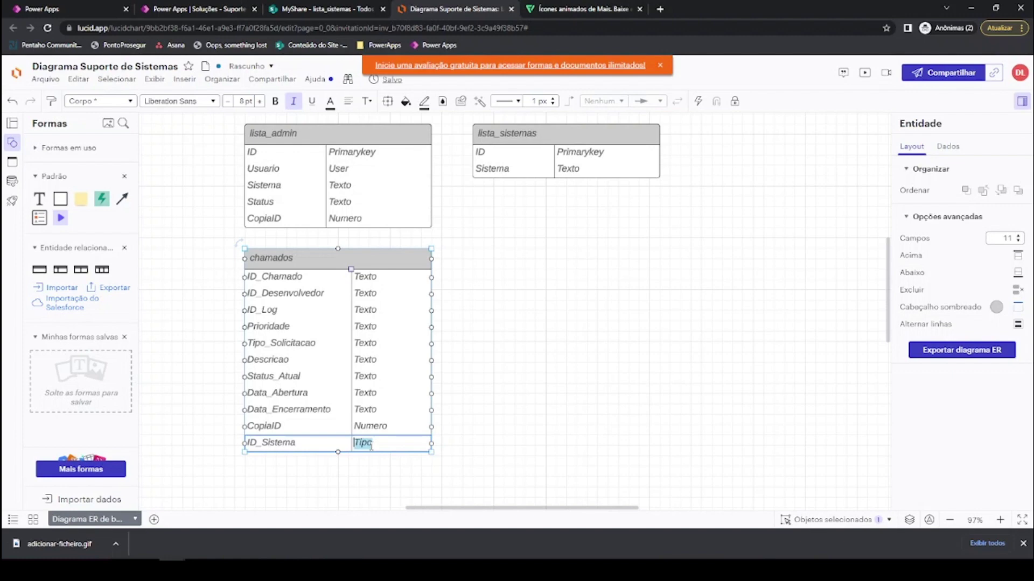
pyautogui.write('nuemromro')
pyautogui.press('BackSpace')
pyautogui.press('BackSpace')
pyautogui.press('BackSpace')
pyautogui.press('BackSpace')
pyautogui.write('N')
pyautogui.click(281, 445)
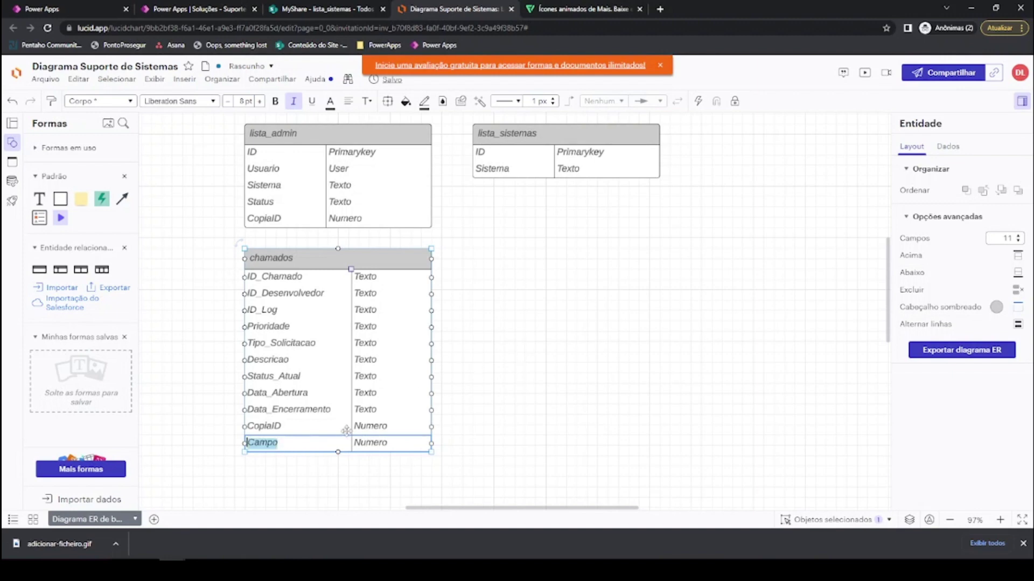
# - Switch to the SharePoint site and open Lista_Chamados from the site contents
pyautogui.click(322, 8)
pyautogui.scroll(-2, 111, 383)
pyautogui.scroll(-2, 112, 383)
pyautogui.click(76, 347)
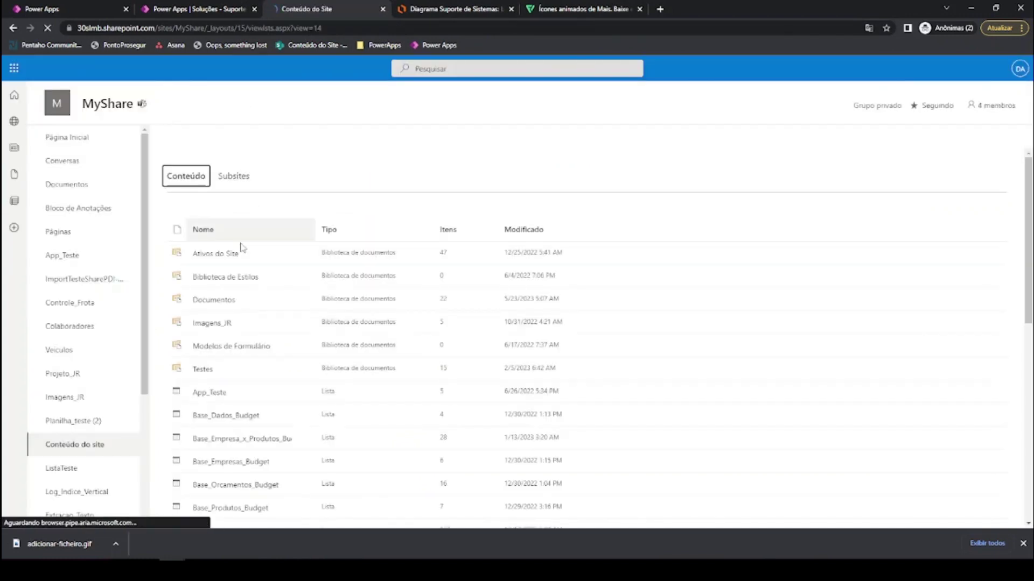
pyautogui.scroll(-7, 244, 334)
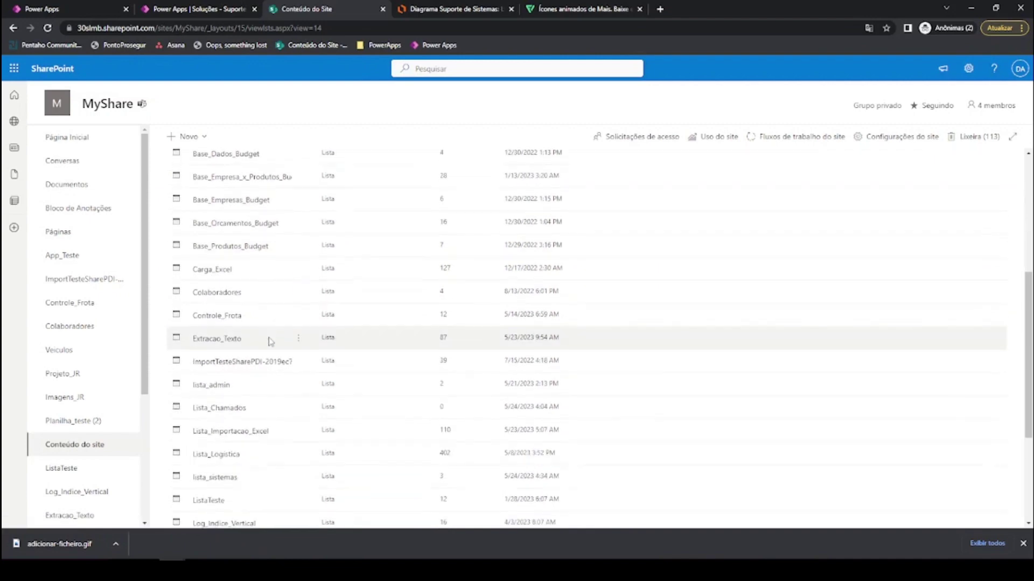
pyautogui.click(245, 280)
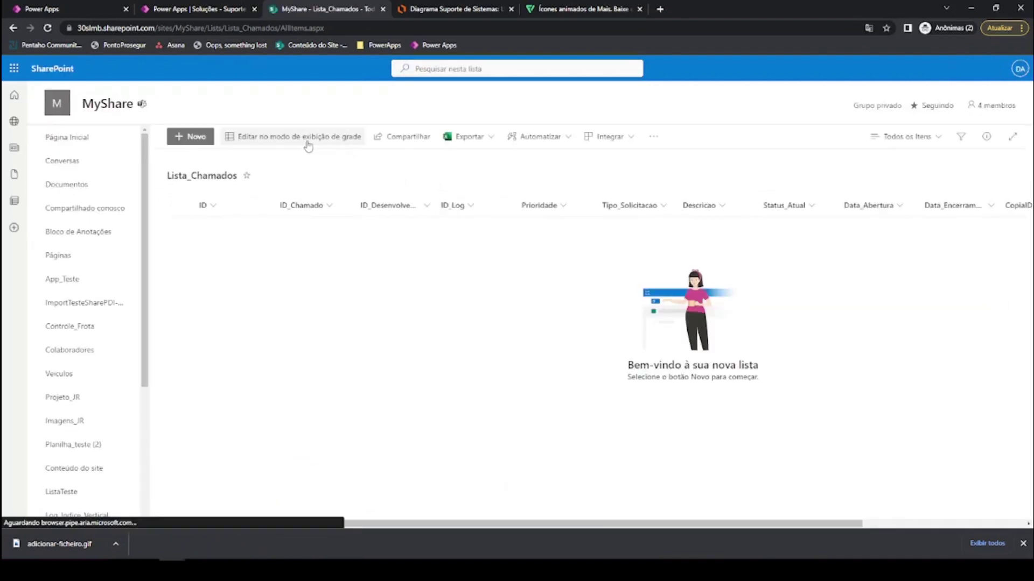
# - Start a new Número column in Lista_Chamados with the thousands separator turned off
pyautogui.hscroll(4, 350, 474)
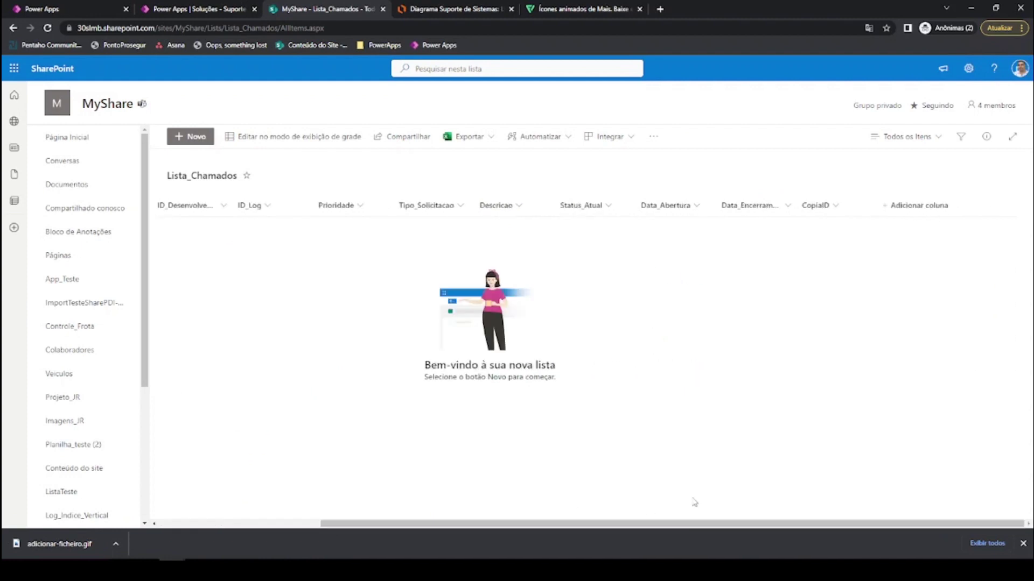
pyautogui.click(893, 210)
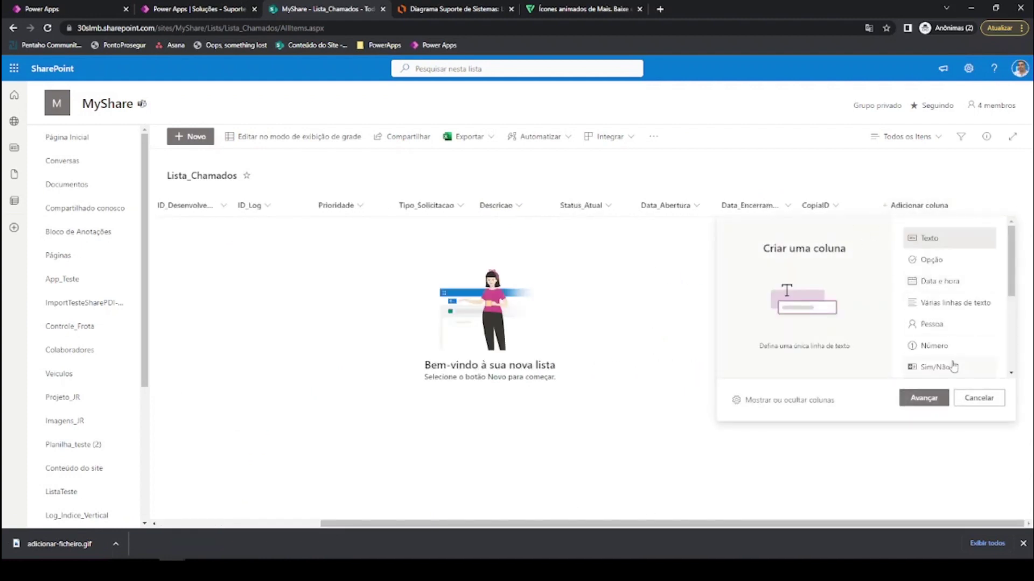
pyautogui.click(948, 350)
pyautogui.click(924, 397)
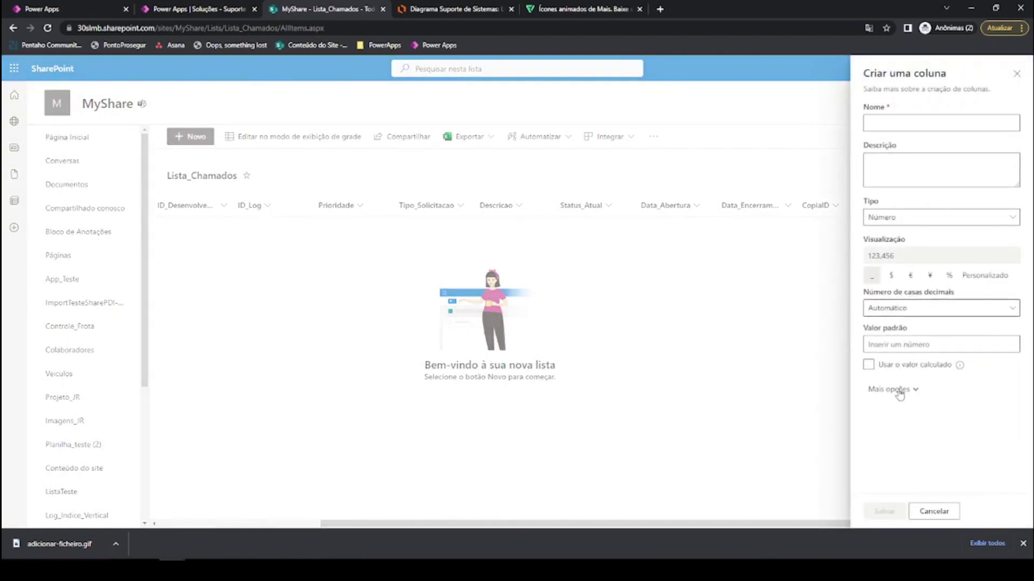
pyautogui.click(895, 388)
pyautogui.scroll(-3, 905, 415)
pyautogui.click(874, 270)
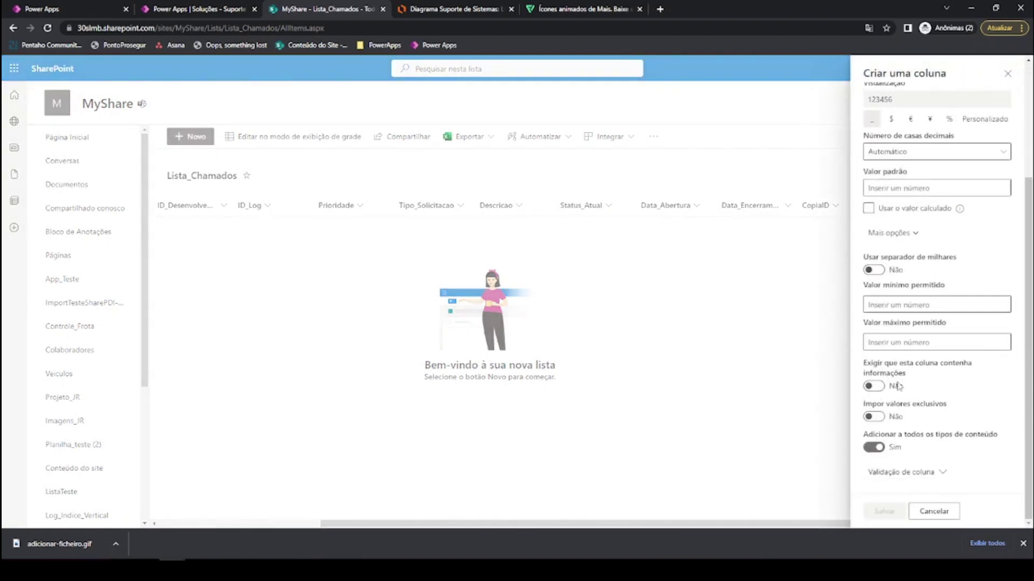
pyautogui.scroll(3, 875, 216)
pyautogui.click(937, 123)
pyautogui.write('Campo')
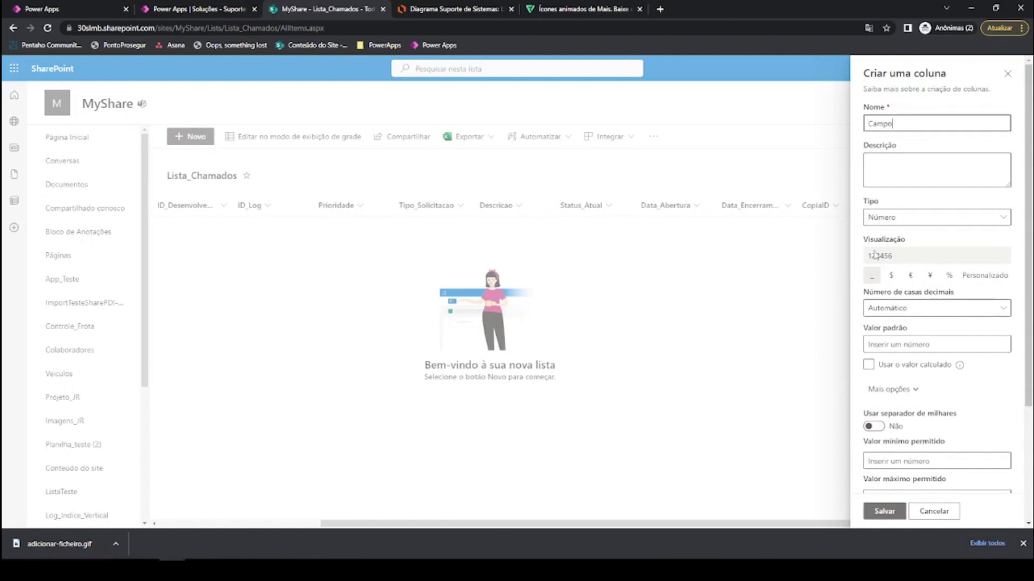
pyautogui.hotkey('ctrl', 'a')
pyautogui.press('BackSpace')
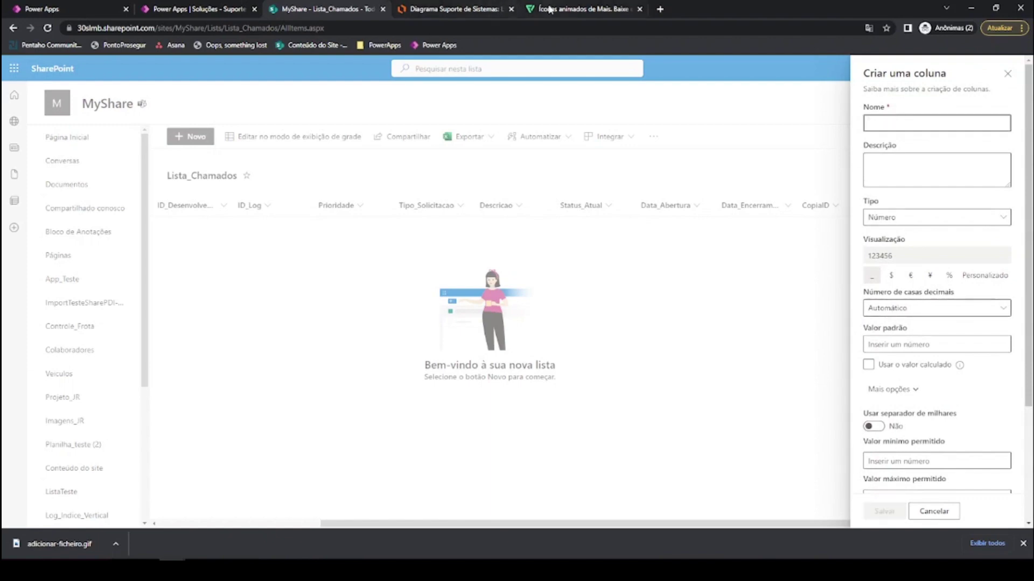
# - Switch to the Lucidchart diagram, rename the last chamados field from Campo to ID_Sistema and copy that name
pyautogui.click(509, 9)
pyautogui.click(266, 446)
pyautogui.doubleClick(266, 447)
pyautogui.press('BackSpace')
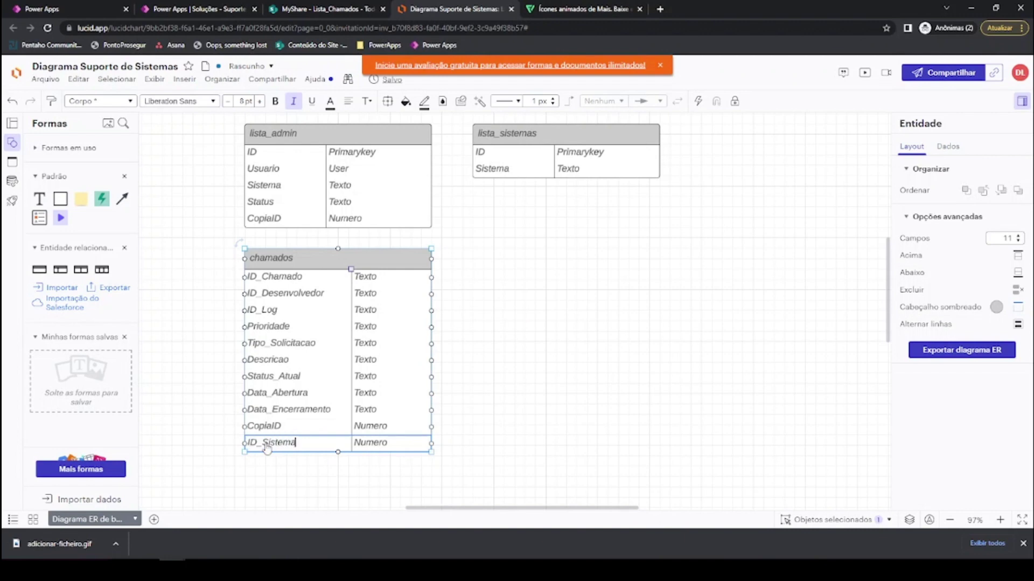
pyautogui.doubleClick(288, 445)
pyautogui.tripleClick(289, 444)
pyautogui.hotkey('ctrl', 'c')
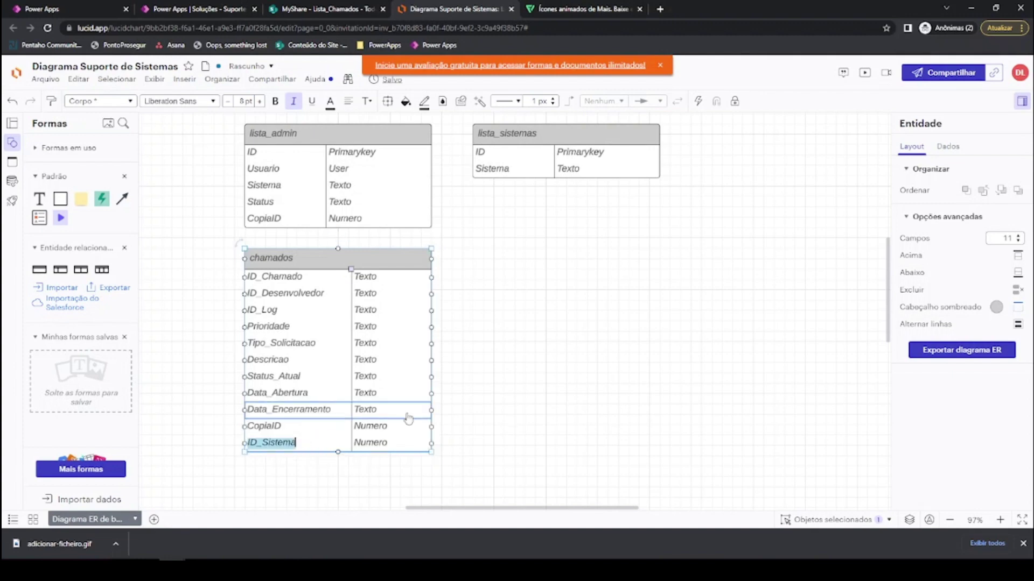
# - Return to SharePoint, name the new number column ID_Sistema and save it
pyautogui.click(301, 9)
pyautogui.click(885, 129)
pyautogui.hotkey('ctrl', 'v')
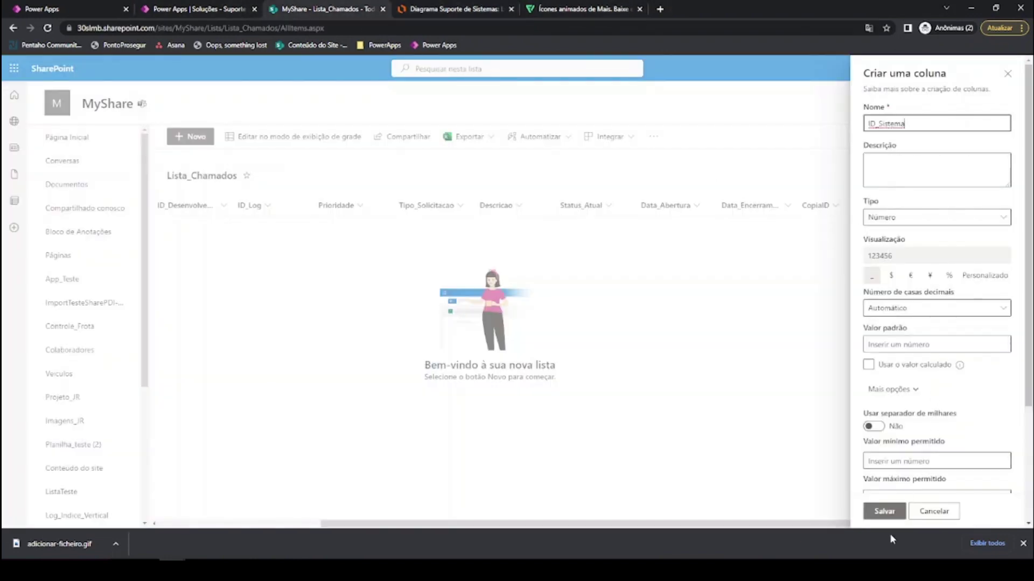
pyautogui.click(890, 512)
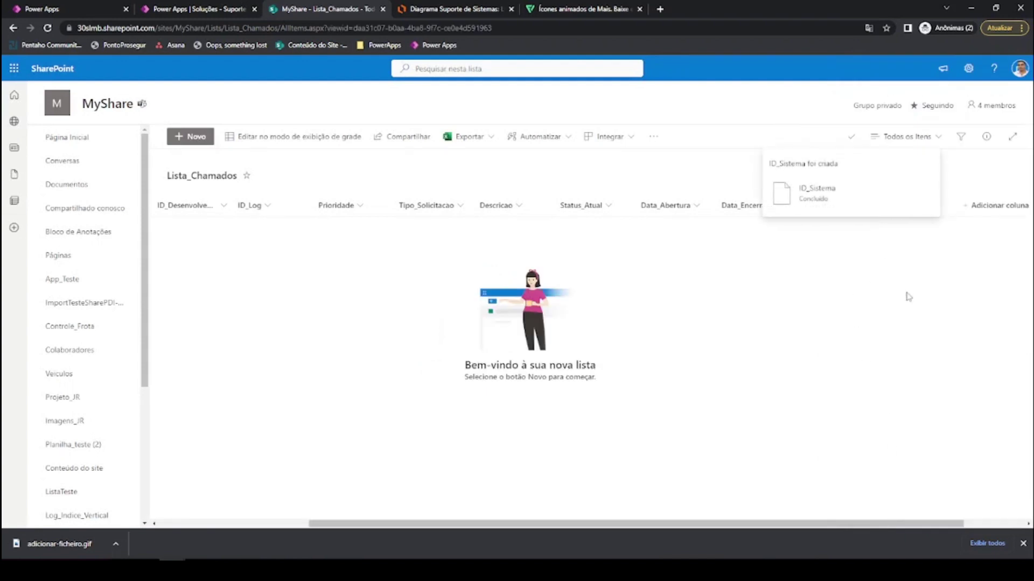
# - Move the ID_Sistema column between ID_Log and Prioridade in Lista_Chamados
pyautogui.moveTo(631, 523); pyautogui.dragTo(685, 520)
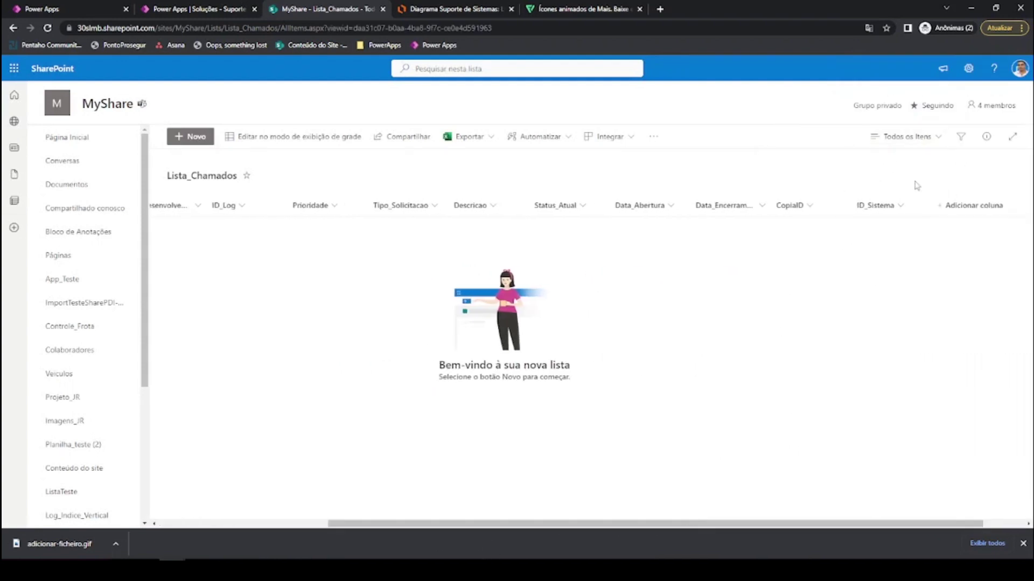
pyautogui.moveTo(880, 214); pyautogui.dragTo(291, 213)
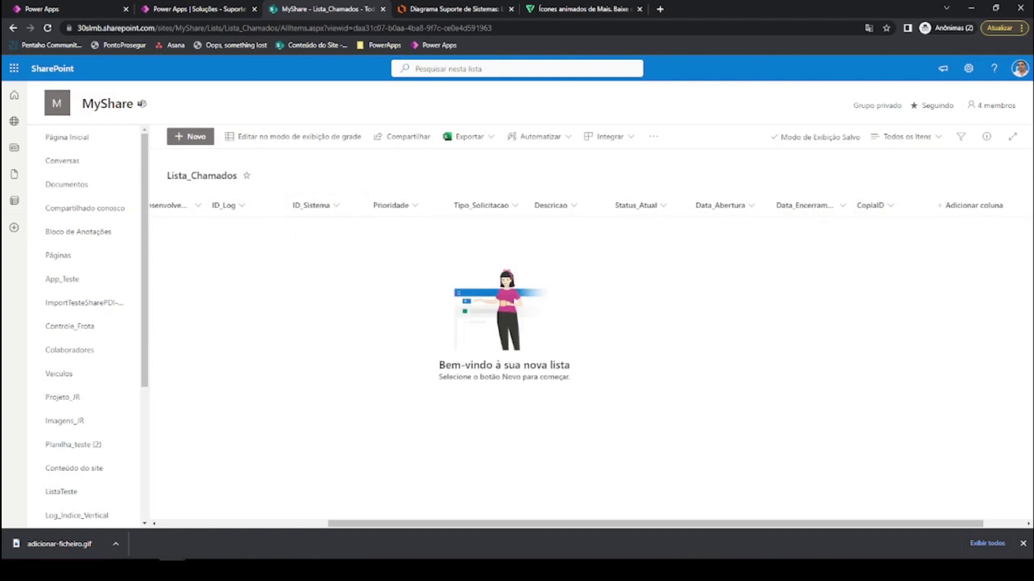
pyautogui.moveTo(434, 525); pyautogui.dragTo(258, 525)
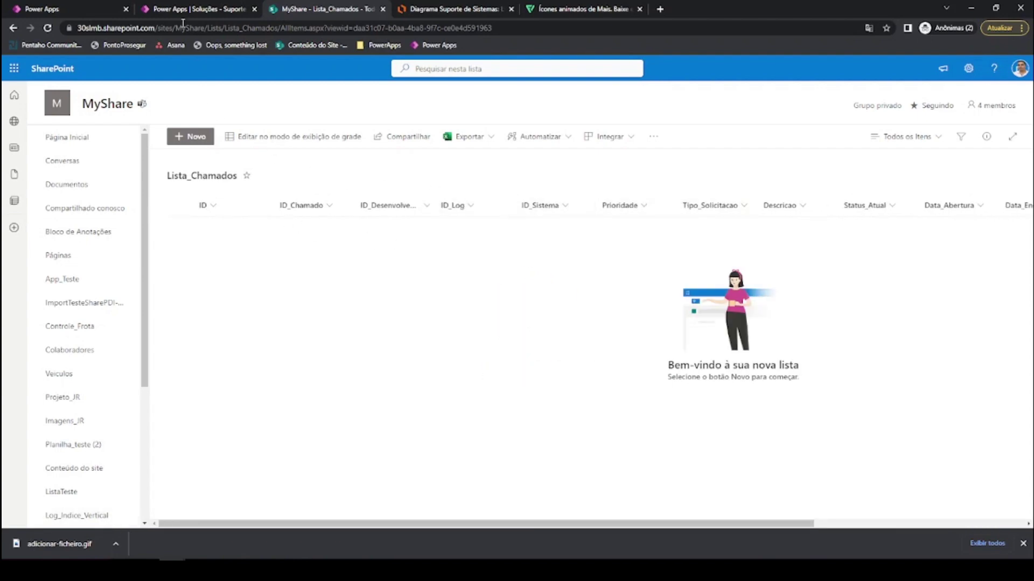
# - Switch back to the Power Apps editor and refresh the Lista_Chamados data source
pyautogui.click(75, 9)
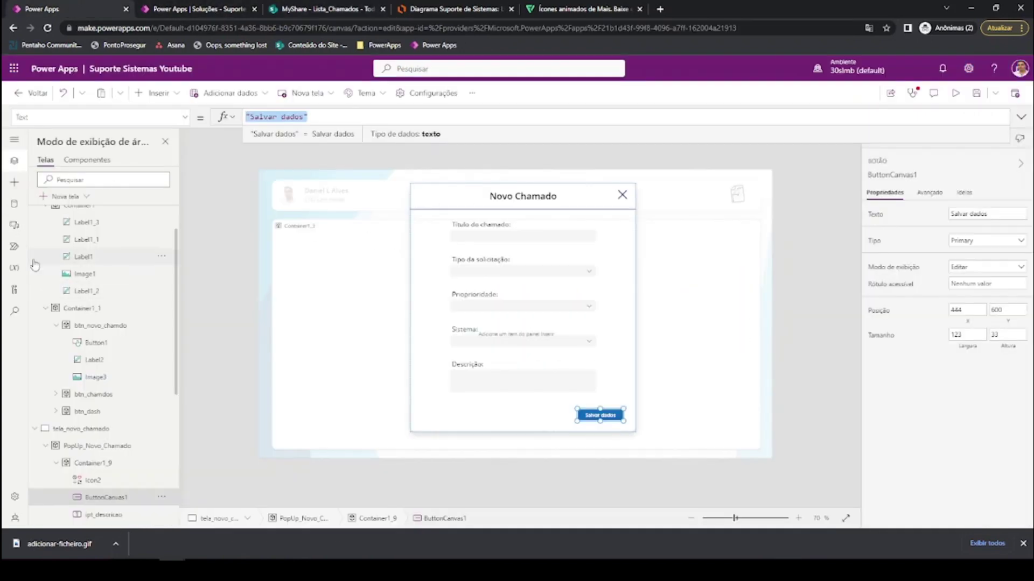
pyautogui.click(14, 203)
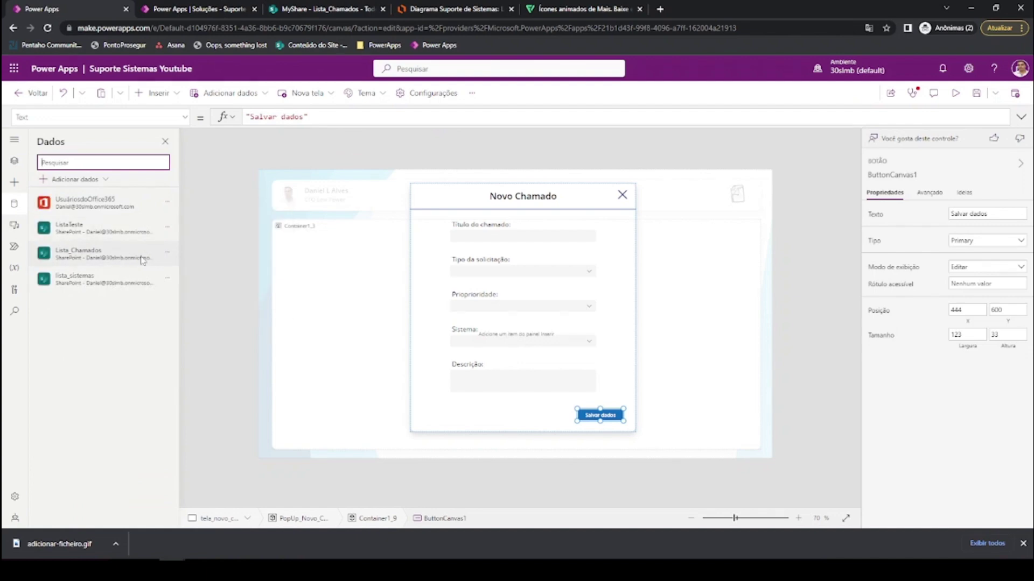
pyautogui.click(167, 257)
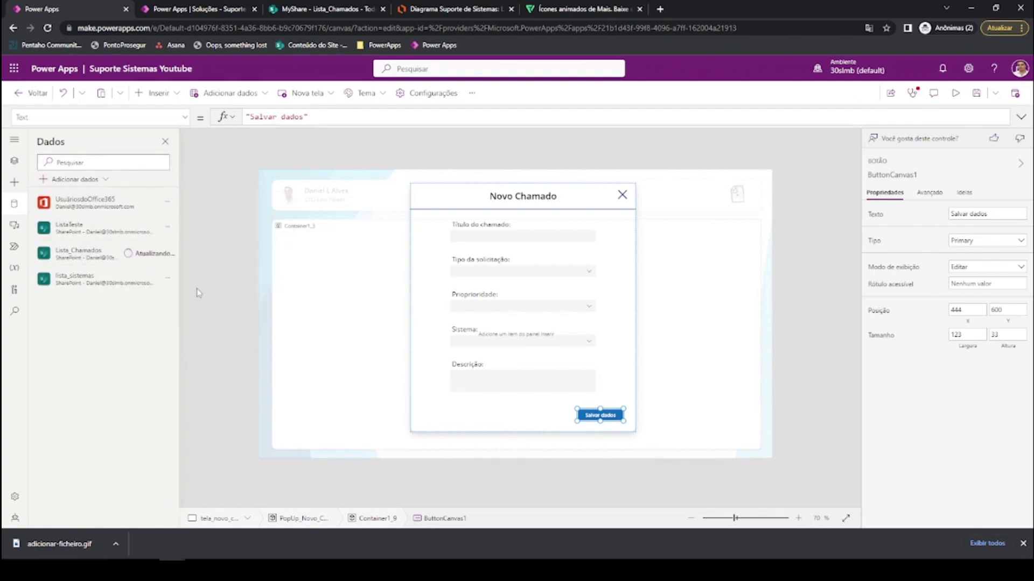
pyautogui.click(198, 294)
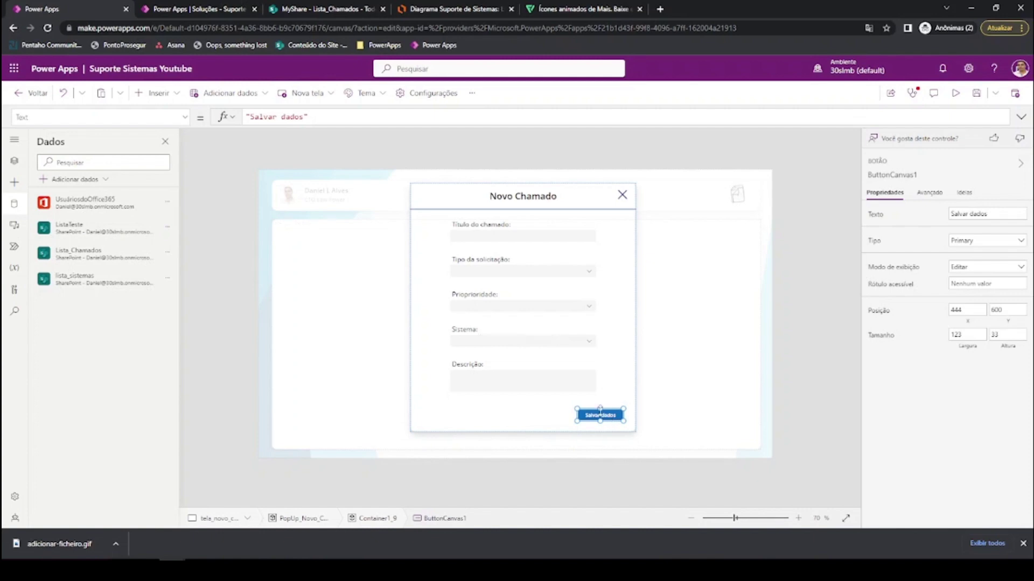
# - Replace the OnSelect formula of the Salvar dados button with the start of a Patch call on Lista_Chamados
pyautogui.moveTo(327, 123); pyautogui.dragTo(327, 258)
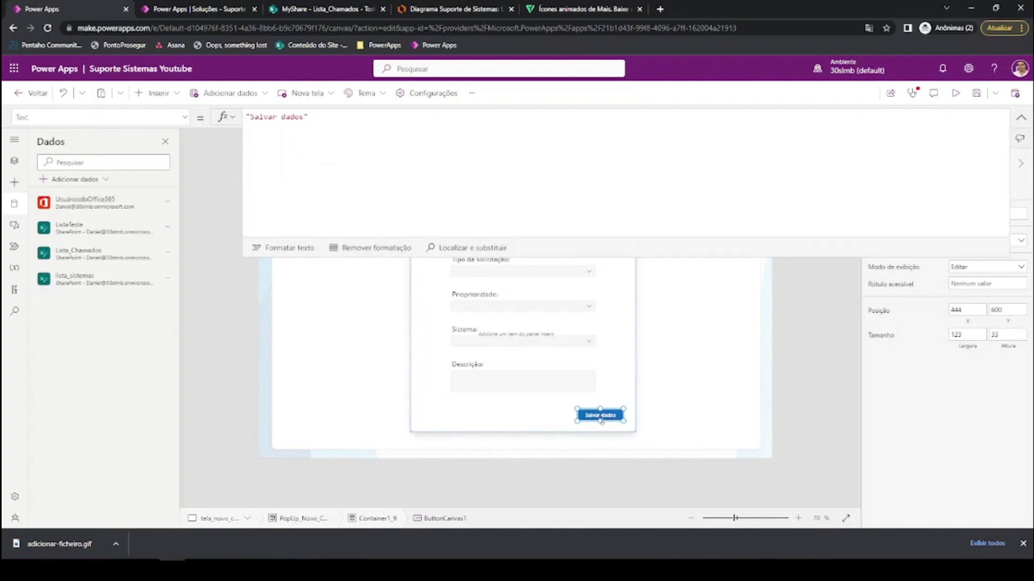
pyautogui.click(39, 115)
pyautogui.write('OnSelect')
pyautogui.press('Return')
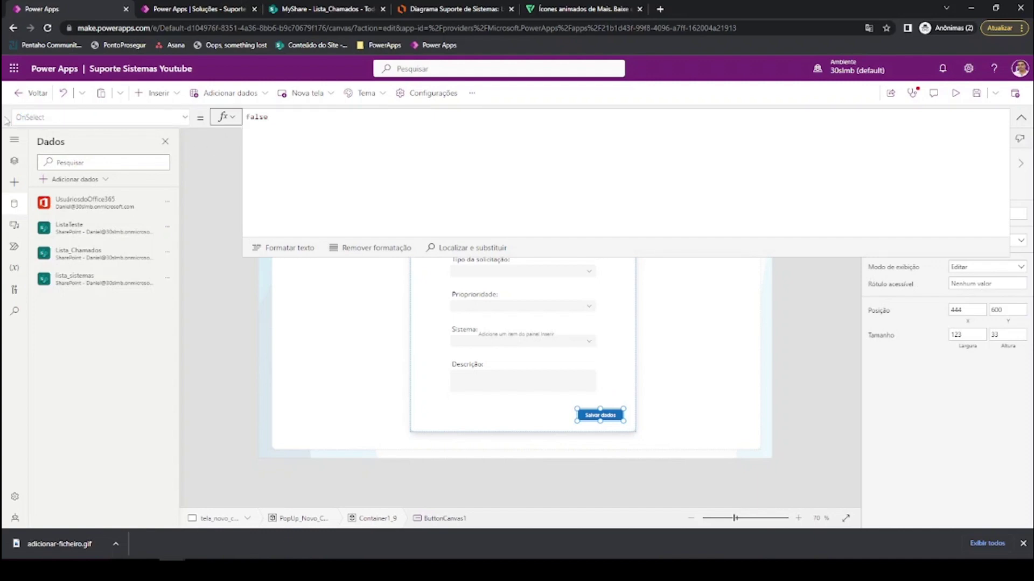
pyautogui.moveTo(275, 117); pyautogui.dragTo(242, 117)
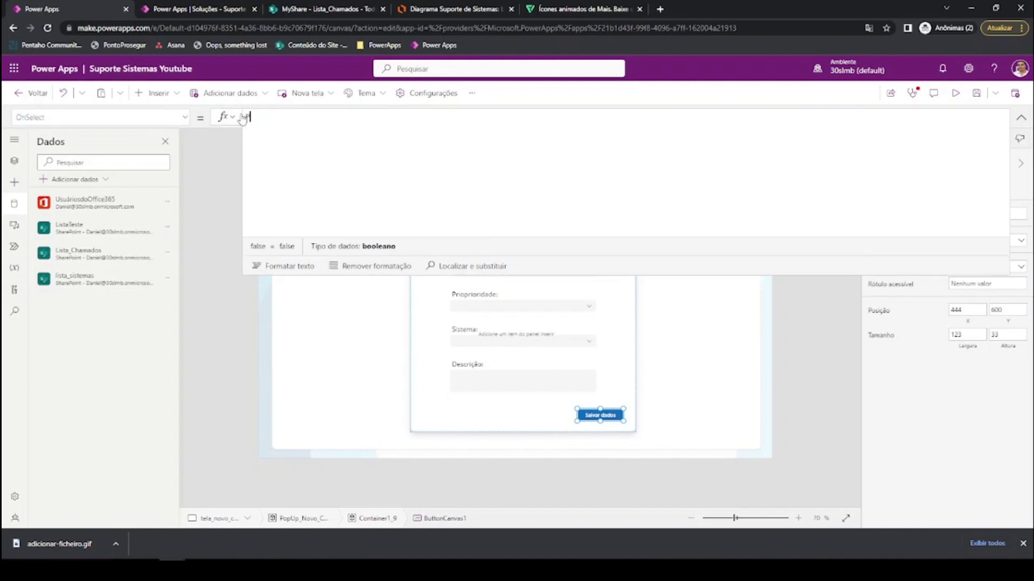
pyautogui.write('Patch')
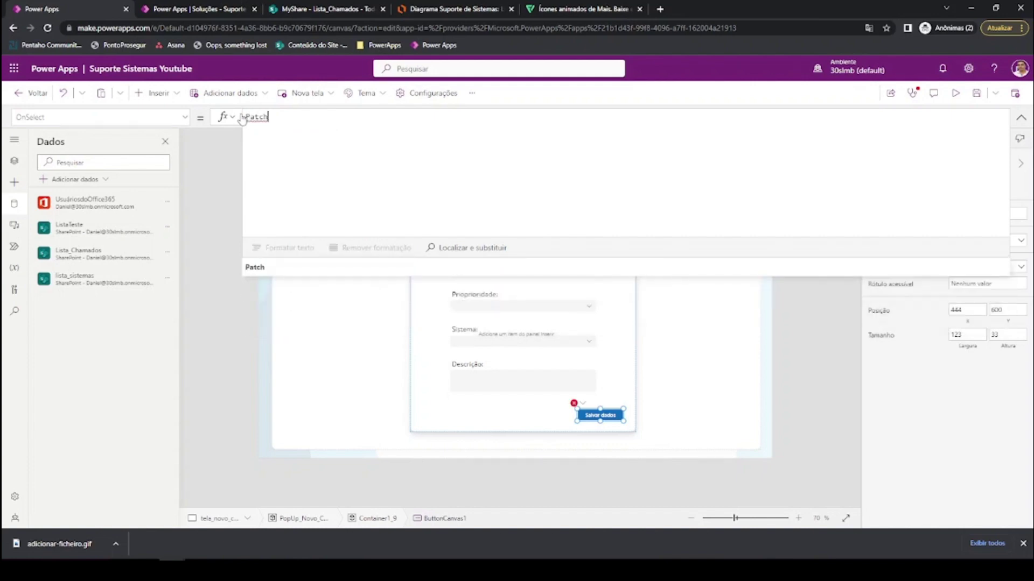
pyautogui.write('(')
pyautogui.hotkey('shift', 'Return')
pyautogui.write('lista_C')
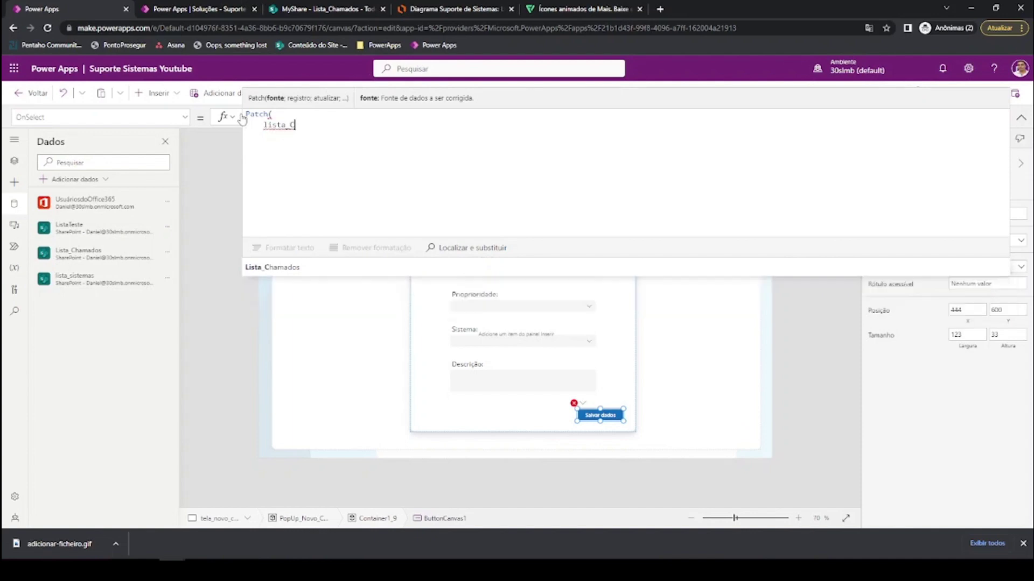
pyautogui.press('Tab')
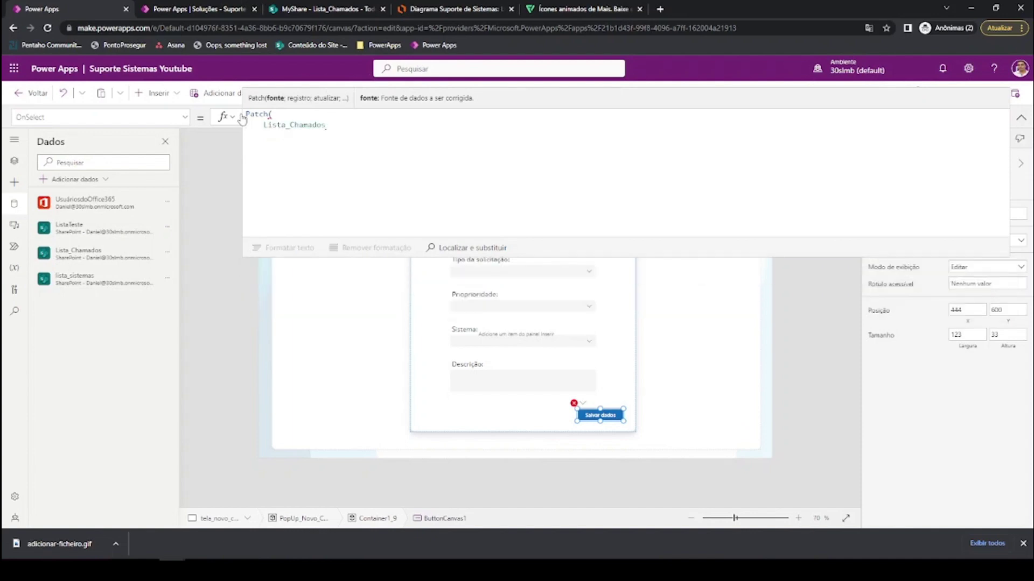
# - Add Defaults(Lista_Chamados) as the Patch record and open the update record with the partial field name titu
pyautogui.write(';')
pyautogui.hotkey('shift', 'Return')
pyautogui.write('defaults(')
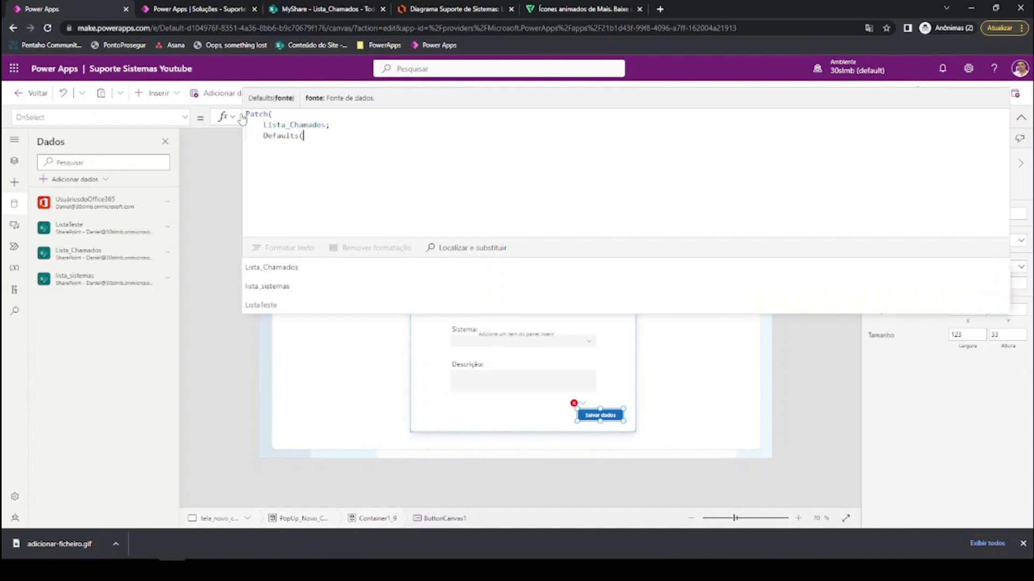
pyautogui.write('Lista_cha')
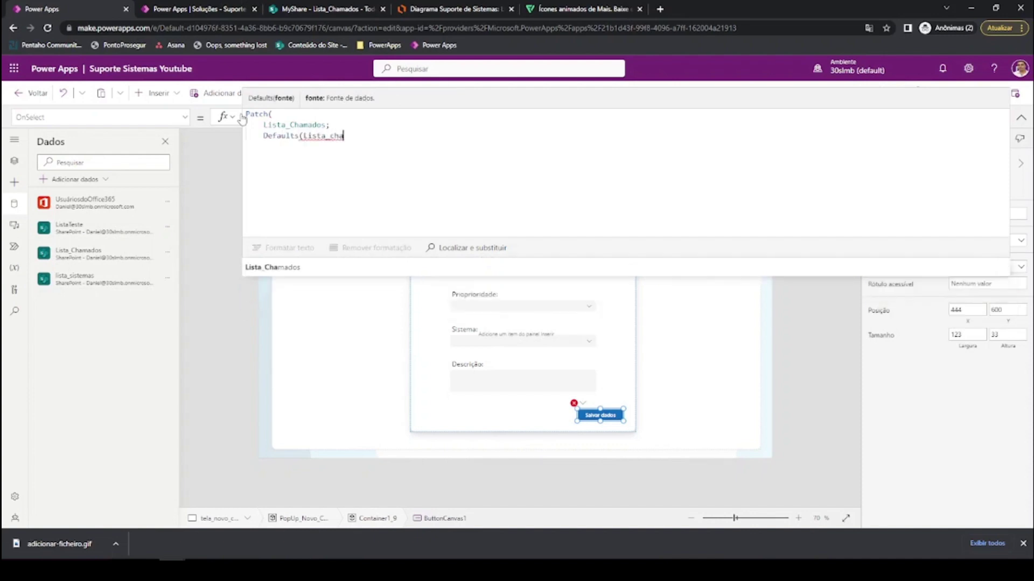
pyautogui.press('Tab')
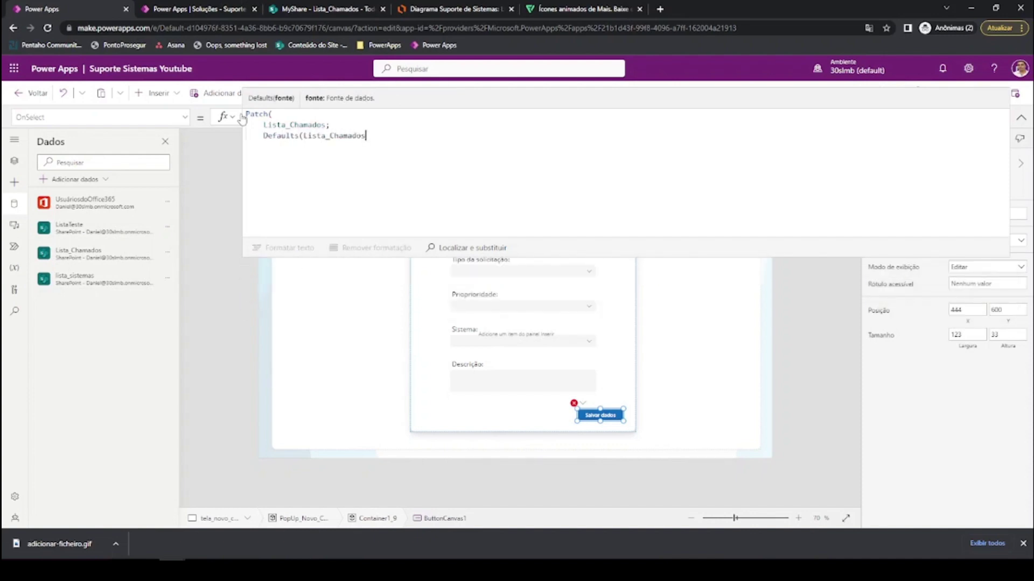
pyautogui.write(';')
pyautogui.press('Return')
pyautogui.write('{')
pyautogui.press('Return')
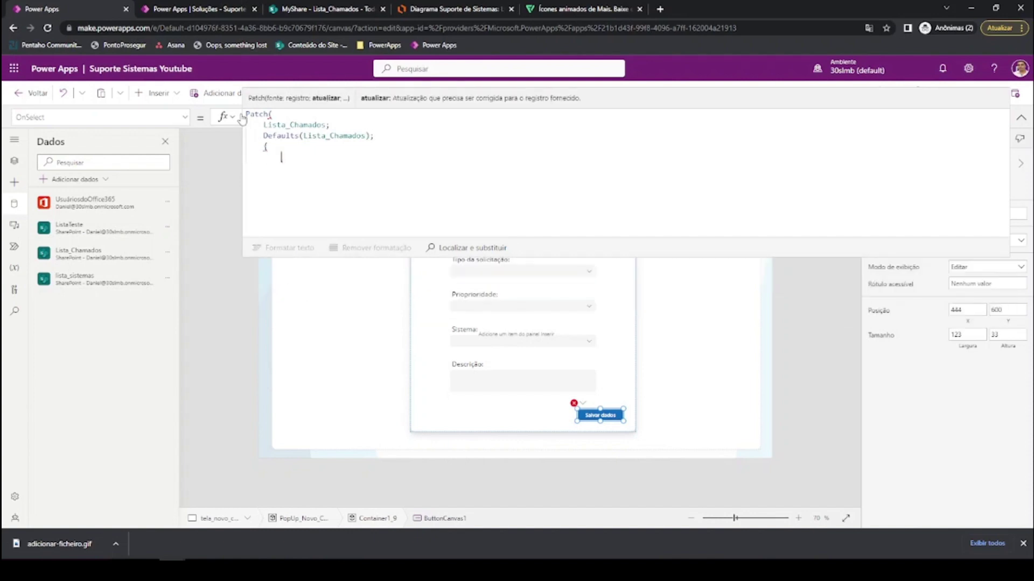
pyautogui.moveTo(352, 258); pyautogui.dragTo(356, 191)
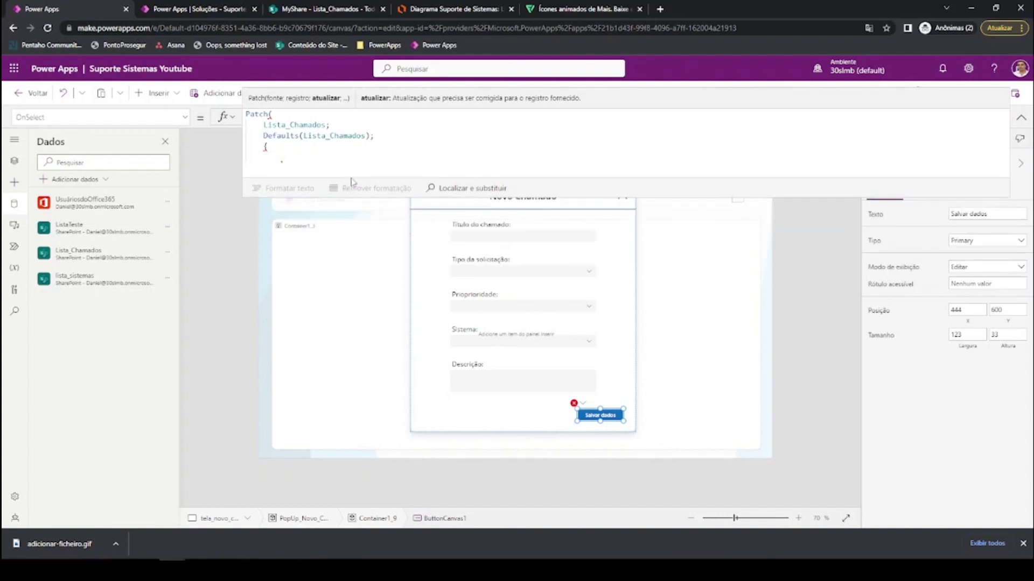
pyautogui.write('titu')
# - Switch to the Lucidchart diagram and increase the chamados entity to 12 fields
pyautogui.click(415, 8)
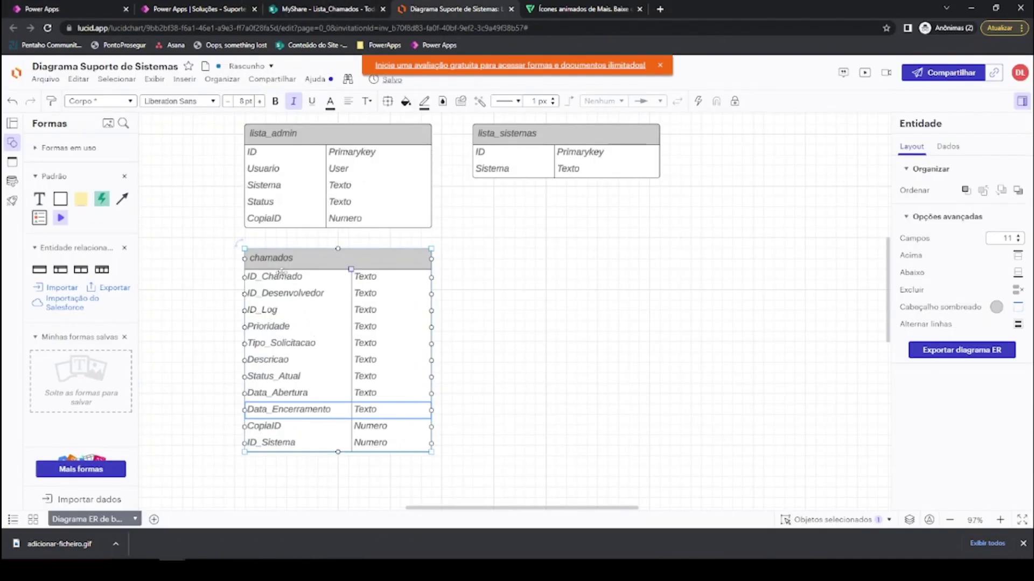
pyautogui.scroll(-1, 280, 291)
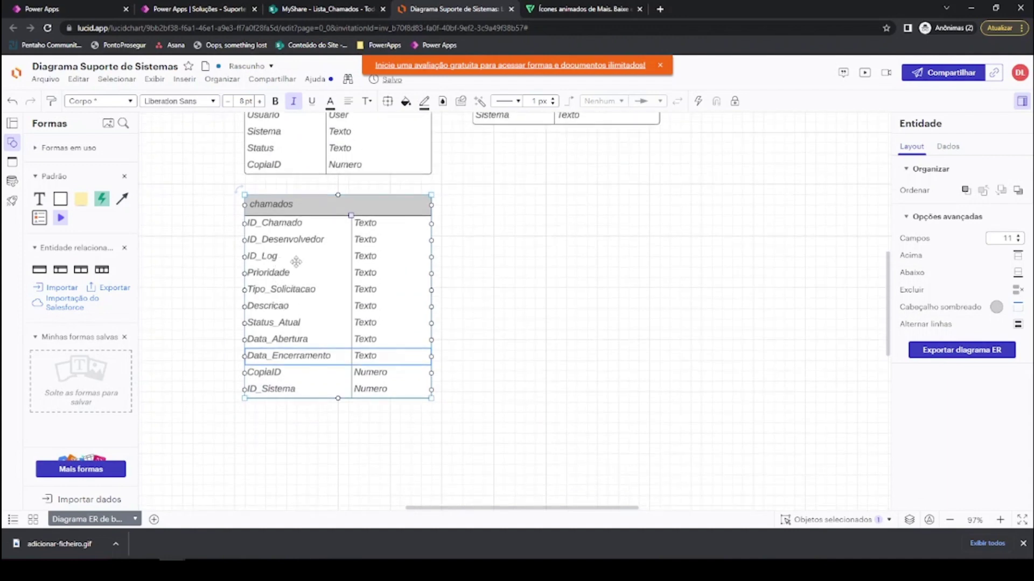
pyautogui.scroll(-1, 300, 289)
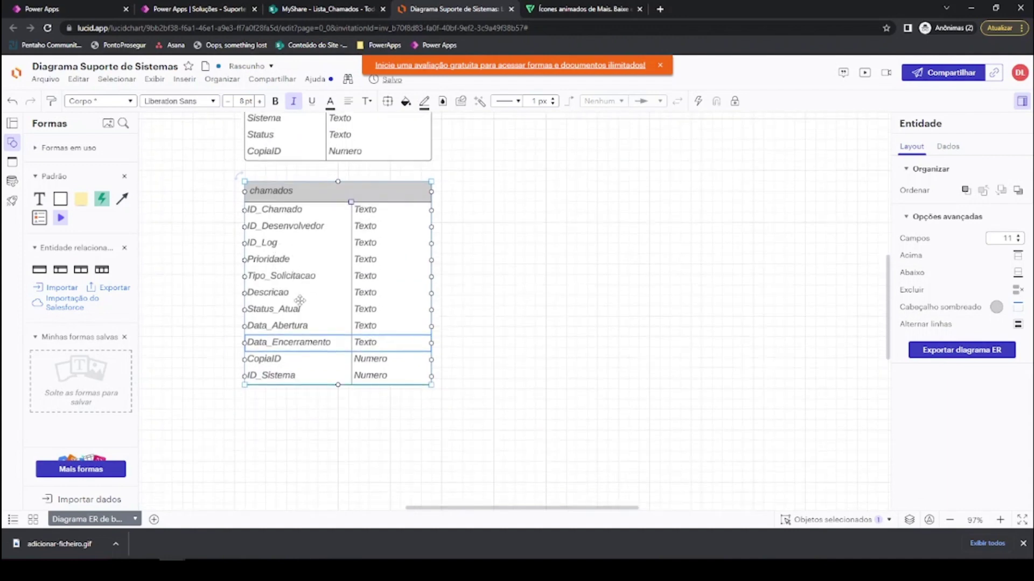
pyautogui.scroll(1, 299, 252)
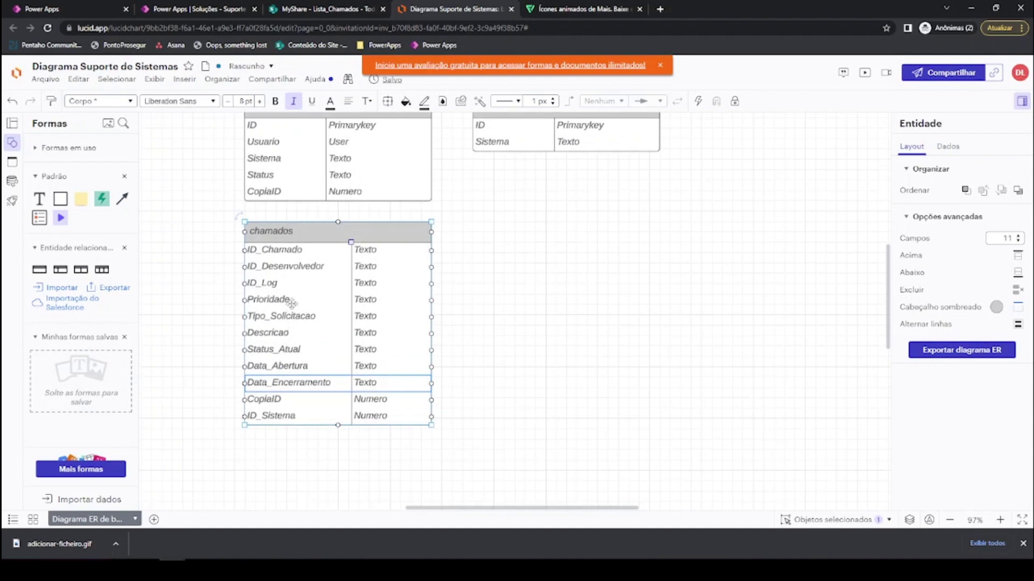
pyautogui.scroll(1, 296, 300)
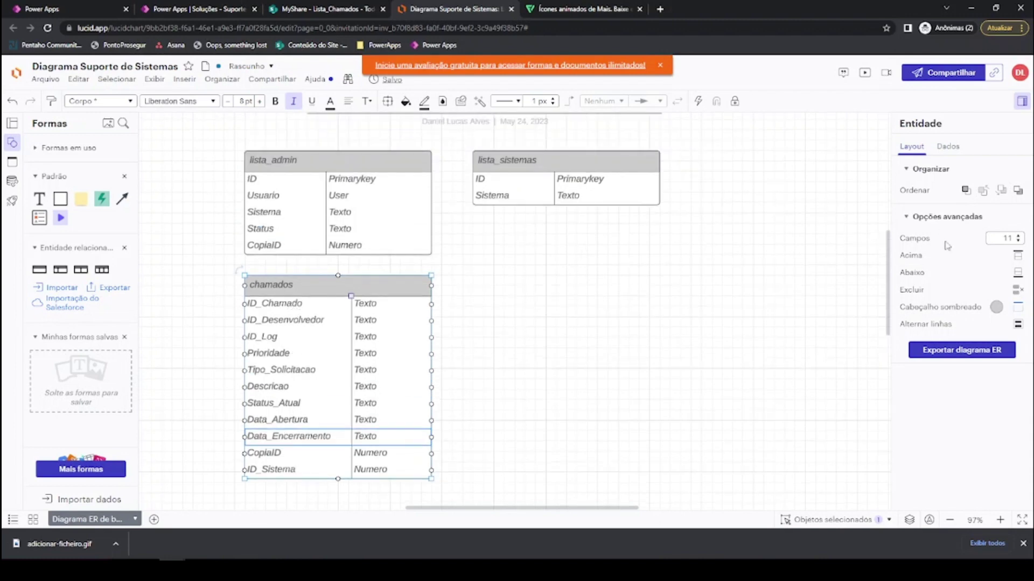
pyautogui.click(1018, 236)
# - Name the new last field of the chamados entity Titulo_Chamado and copy that name
pyautogui.scroll(-1, 302, 377)
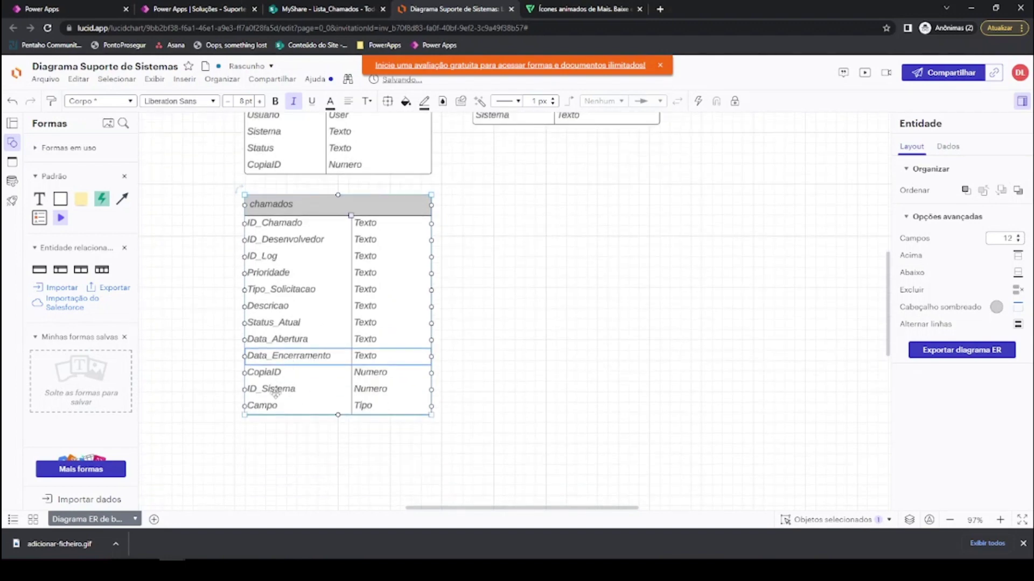
pyautogui.doubleClick(278, 407)
pyautogui.write('Titulo_chamad')
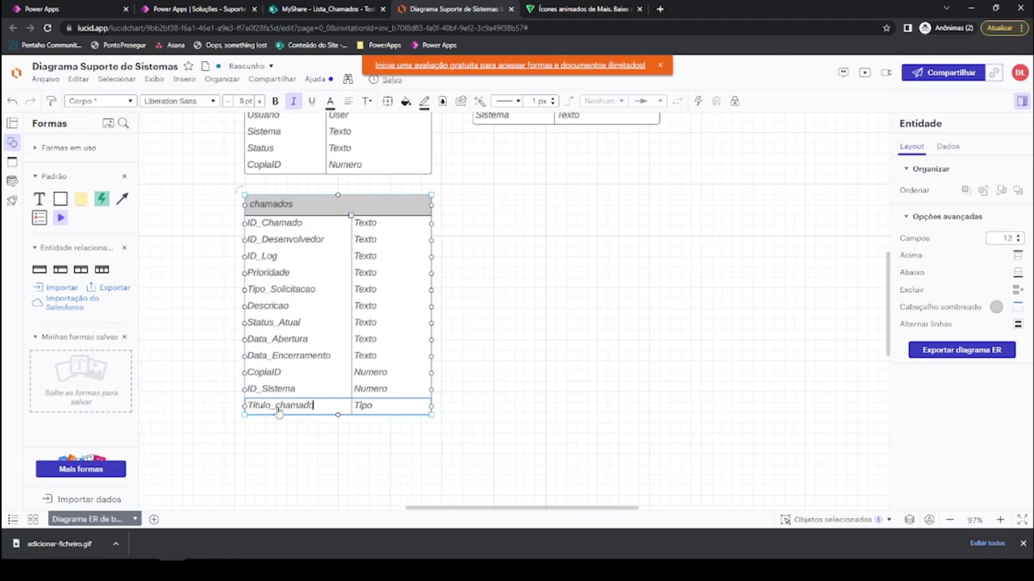
pyautogui.doubleClick(278, 407)
pyautogui.click(278, 407)
pyautogui.press('Delete')
pyautogui.write('C')
pyautogui.doubleClick(285, 404)
pyautogui.doubleClick(293, 405)
pyautogui.click(292, 405)
pyautogui.moveTo(319, 406); pyautogui.dragTo(251, 405)
pyautogui.hotkey('ctrl', 'c')
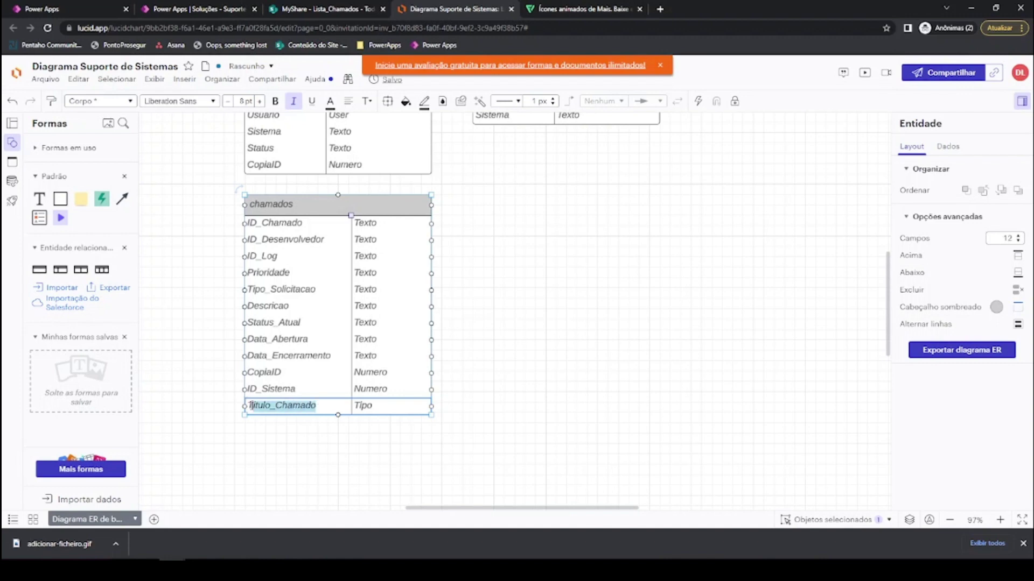
# - Switch to SharePoint and add a column named Titulo_Chamado to Lista_Chamados
pyautogui.click(301, 9)
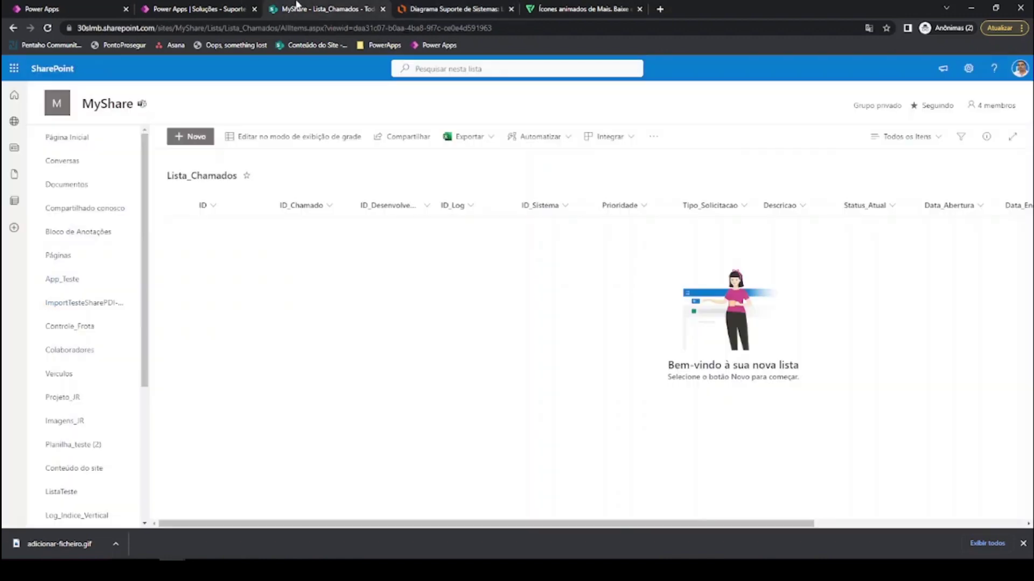
pyautogui.moveTo(505, 528); pyautogui.dragTo(715, 526)
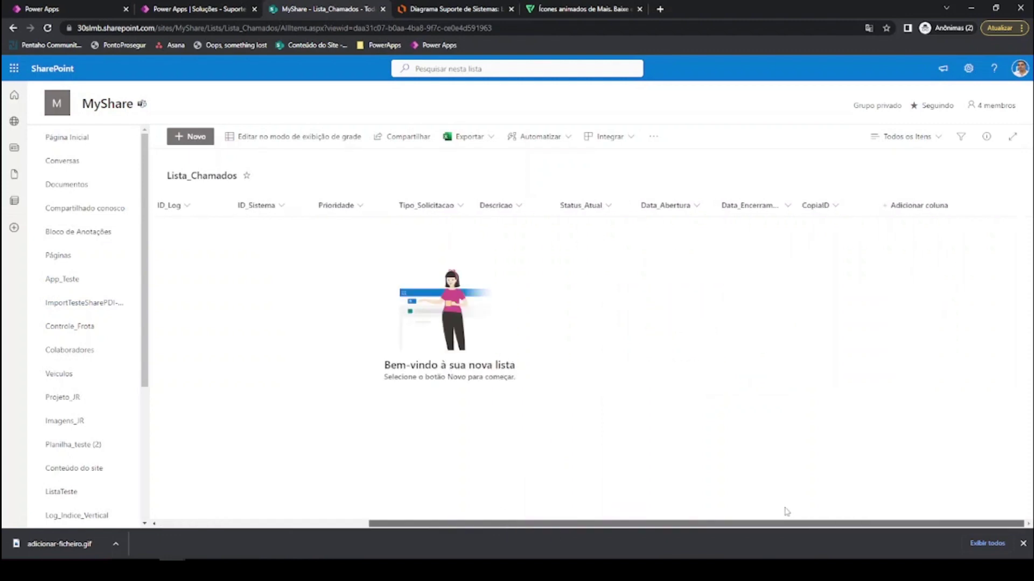
pyautogui.click(888, 206)
pyautogui.click(922, 399)
pyautogui.hotkey('ctrl', 'v')
pyautogui.click(888, 513)
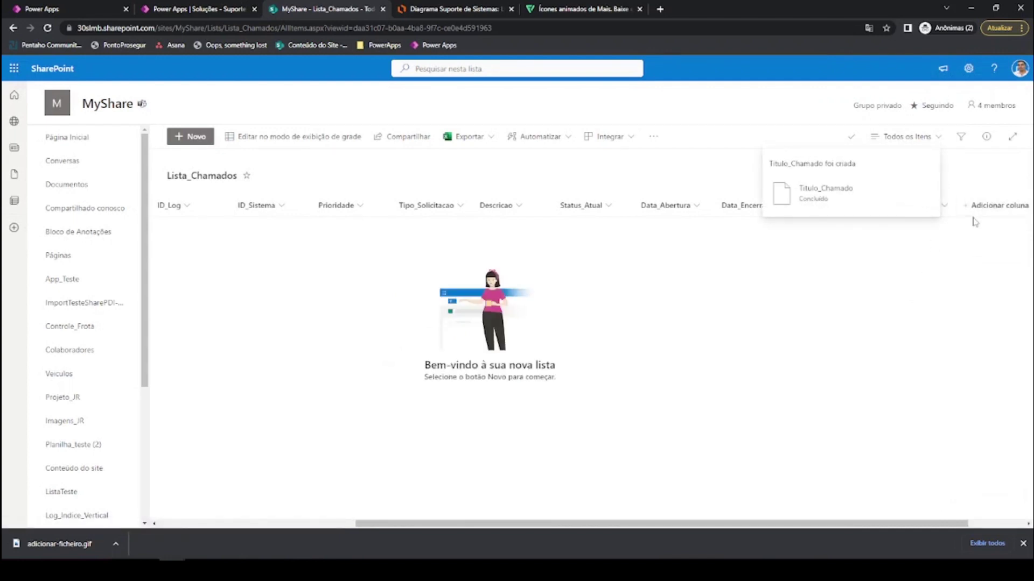
# - Move the Titulo_Chamado column between ID_Chamado and ID_Desenvolvedor in Lista_Chamados
pyautogui.moveTo(949, 206)
pyautogui.mouseDown()
pyautogui.moveTo(602, 239)
pyautogui.moveTo(162, 203)
pyautogui.mouseUp()
pyautogui.moveTo(594, 526); pyautogui.dragTo(397, 522)
pyautogui.moveTo(483, 209); pyautogui.dragTo(355, 207)
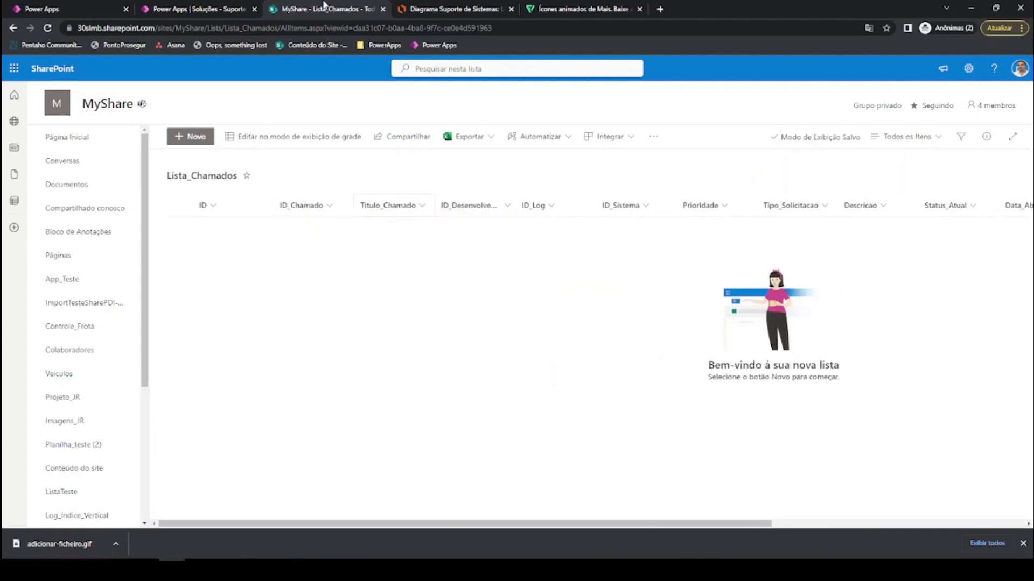
# - Switch back to the Power Apps editor, refresh the Lista_Chamados data source and complete the Titulo_Chamado field name in the Patch record
pyautogui.click(90, 9)
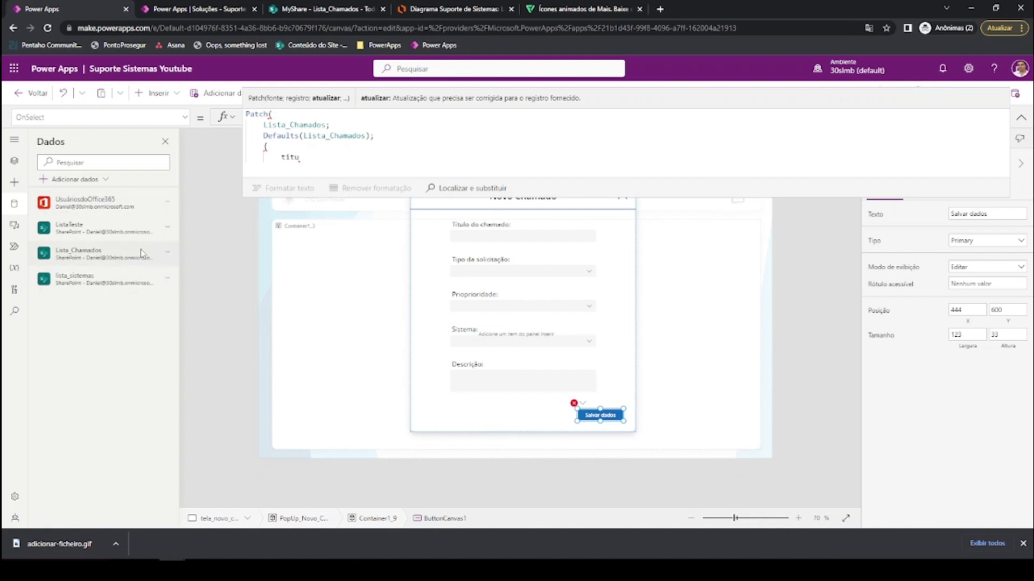
pyautogui.click(167, 252)
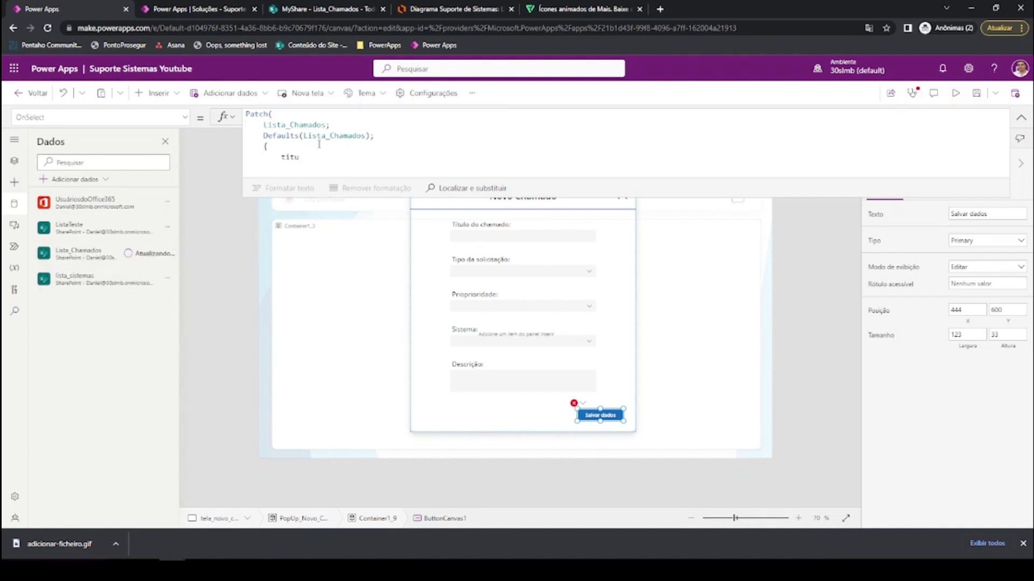
pyautogui.click(311, 157)
pyautogui.write('lo')
pyautogui.press('Tab')
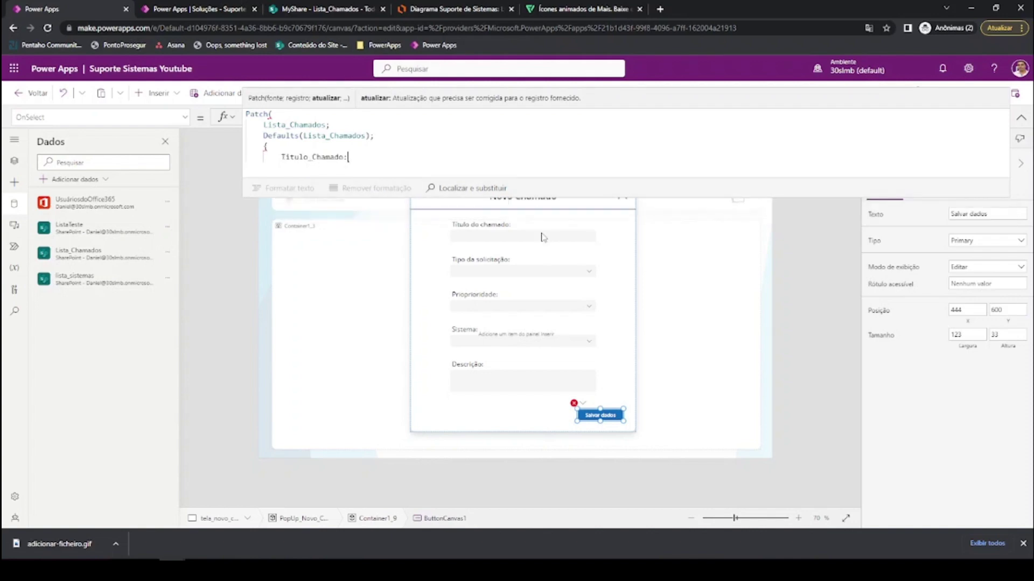
# - Assign the ipt_titulo input to the Titulo_Chamado field in the Patch record
pyautogui.write('ipt')
pyautogui.press('Tab')
pyautogui.press('BackSpace')
pyautogui.press('BackSpace')
pyautogui.press('BackSpace')
pyautogui.press('BackSpace')
pyautogui.press('BackSpace')
pyautogui.press('BackSpace')
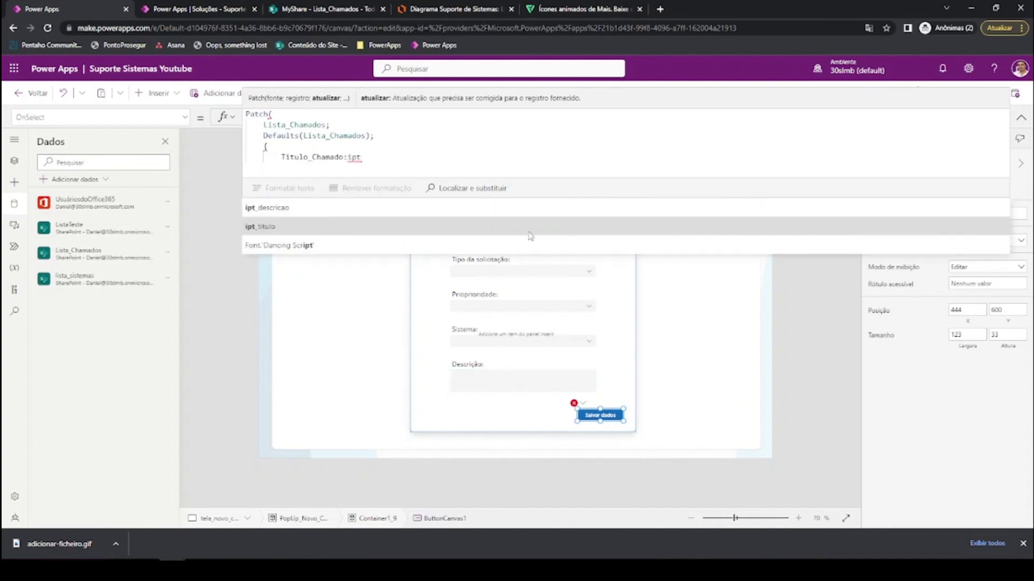
pyautogui.click(432, 225)
pyautogui.write(';')
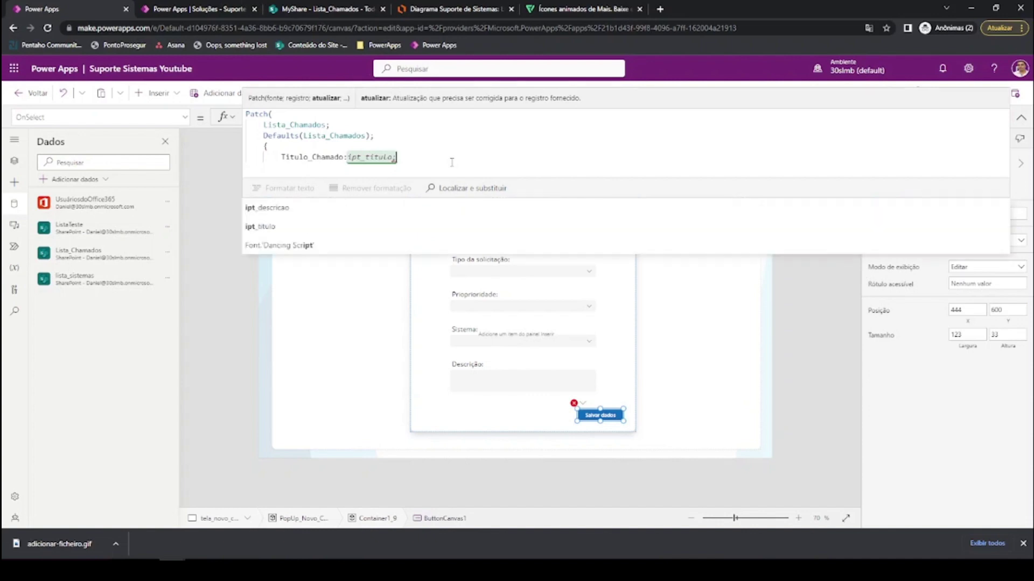
# - Add the Tipo_Solicitacao field to the Patch record with dpr_tipo_solicitacao as its value
pyautogui.press('Return')
pyautogui.write('Tipo_Solicitacao:')
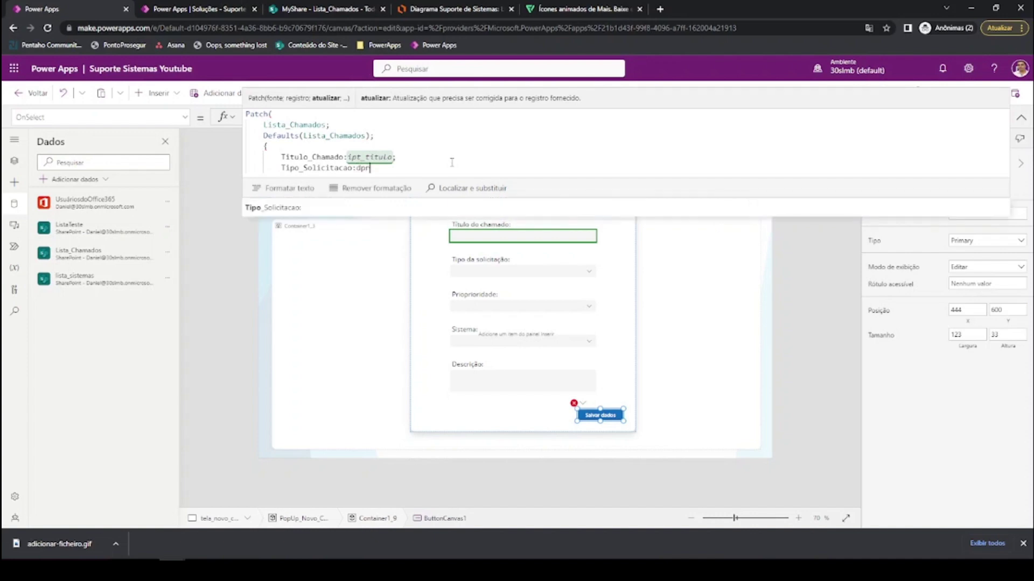
pyautogui.write('dpr')
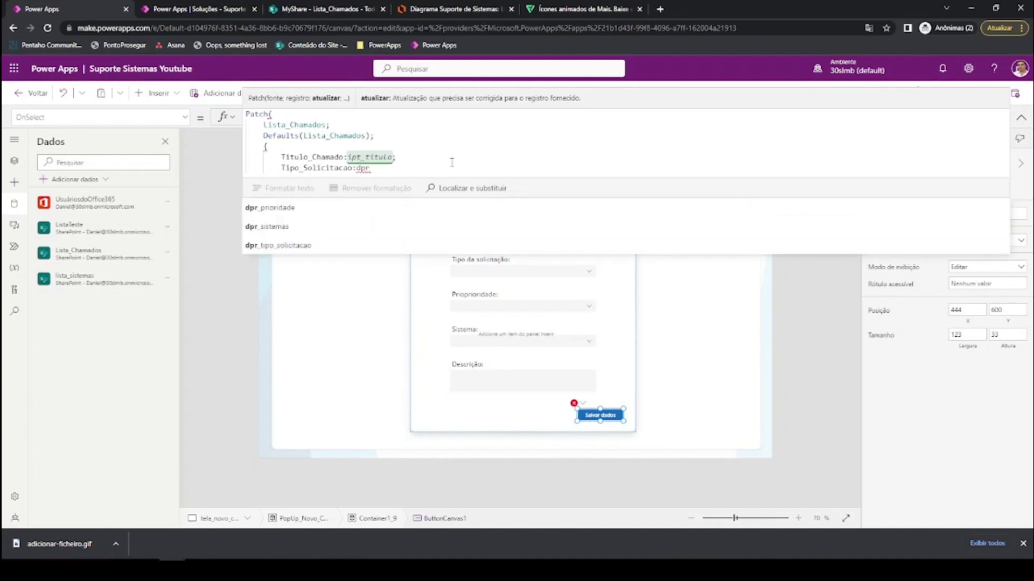
pyautogui.press('Down')
pyautogui.press('Down')
pyautogui.press('Down')
pyautogui.press('Tab')
pyautogui.write(';')
# - Add the Prioridade field to the Patch record with dpr_prioridade as its value and begin a new line
pyautogui.hotkey('shift', 'Return')
pyautogui.write('pri')
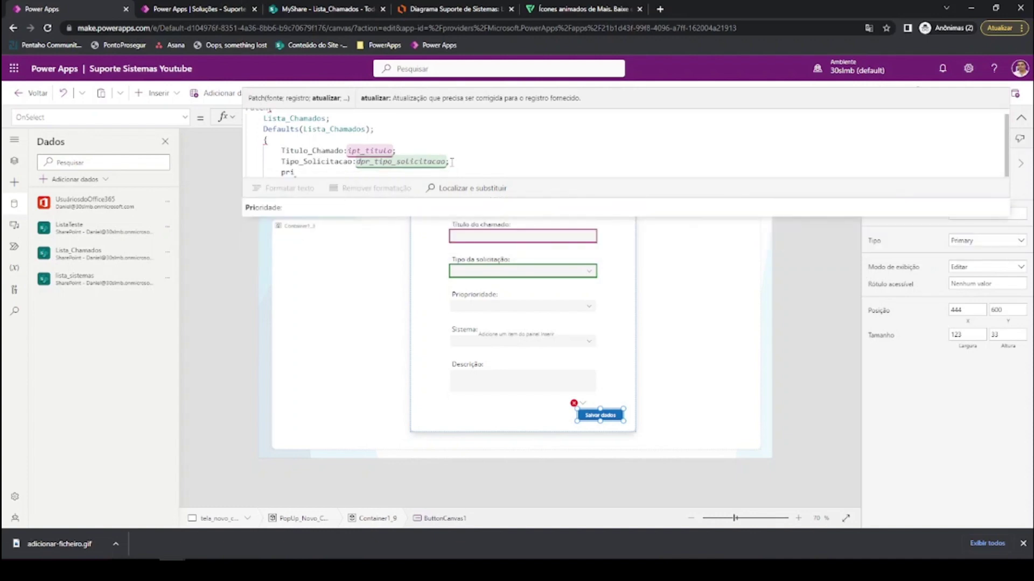
pyautogui.press('Tab')
pyautogui.write(':')
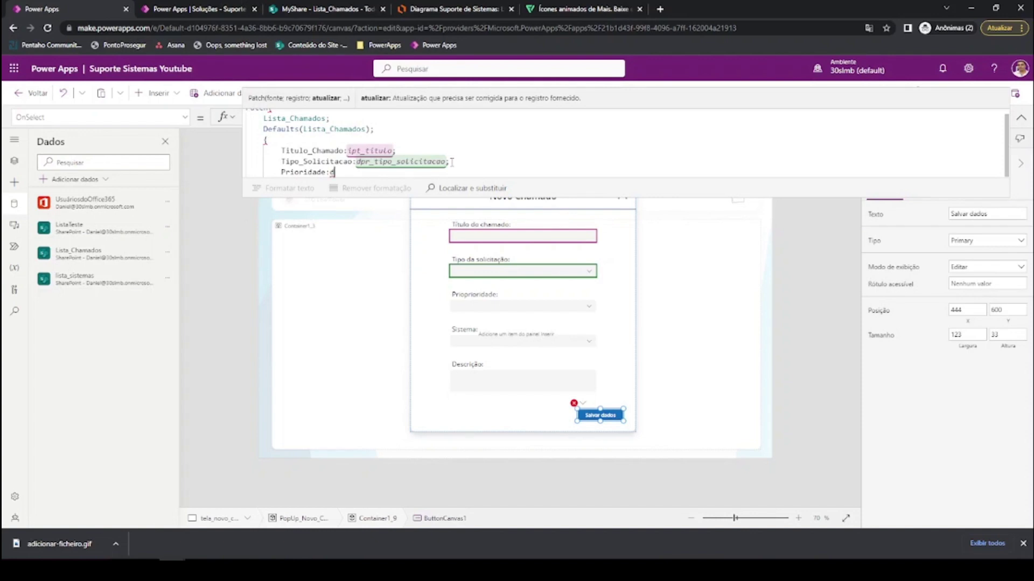
pyautogui.write('d')
pyautogui.press('BackSpace')
pyautogui.write('dpr')
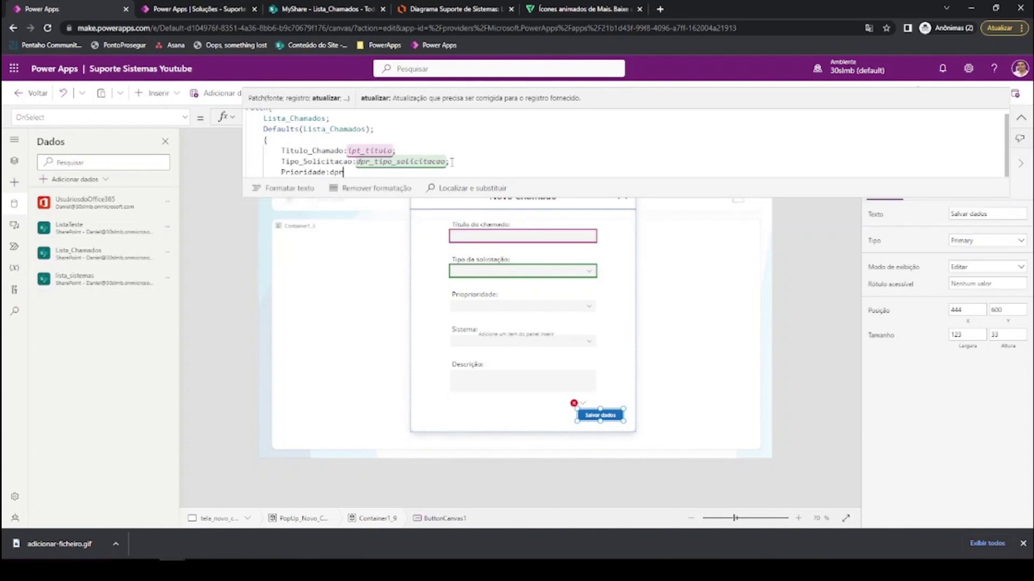
pyautogui.write('_pri')
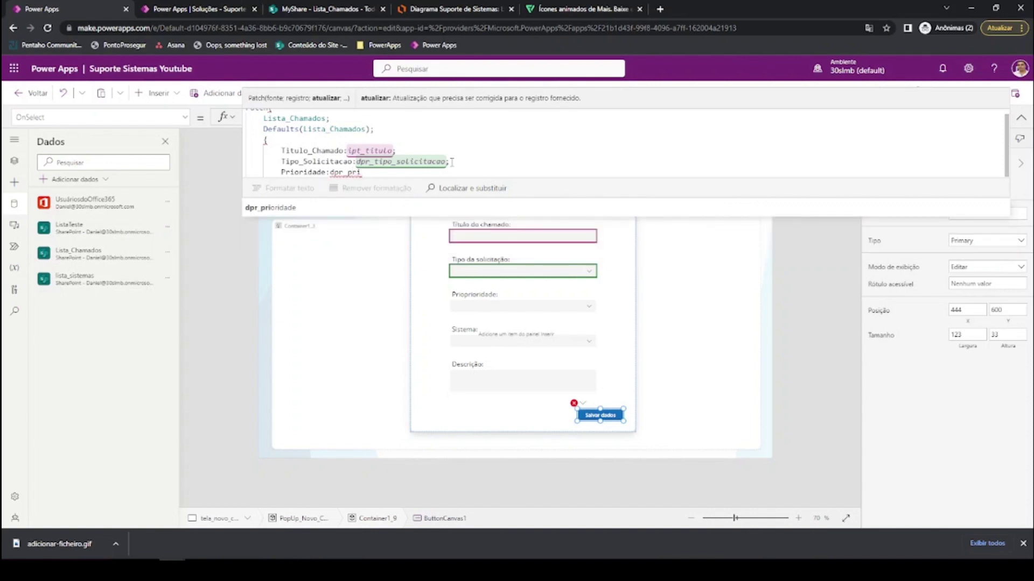
pyautogui.write('oridade;')
pyautogui.press('Return')
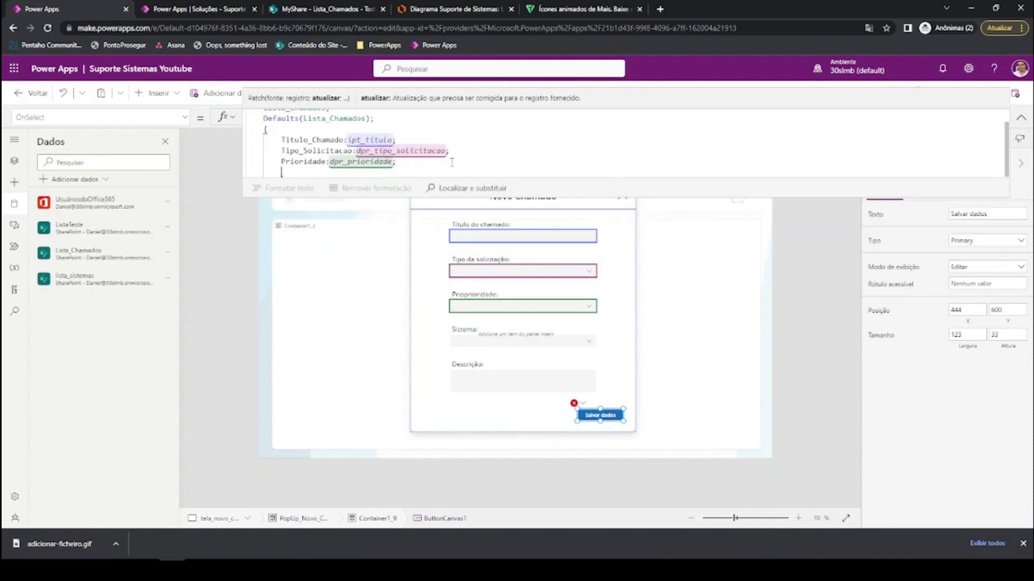
# - Add the ID_Sistema field to the Patch record with dpr_sistemas.Selected.ID as its value and begin a new line
pyautogui.write('Sis')
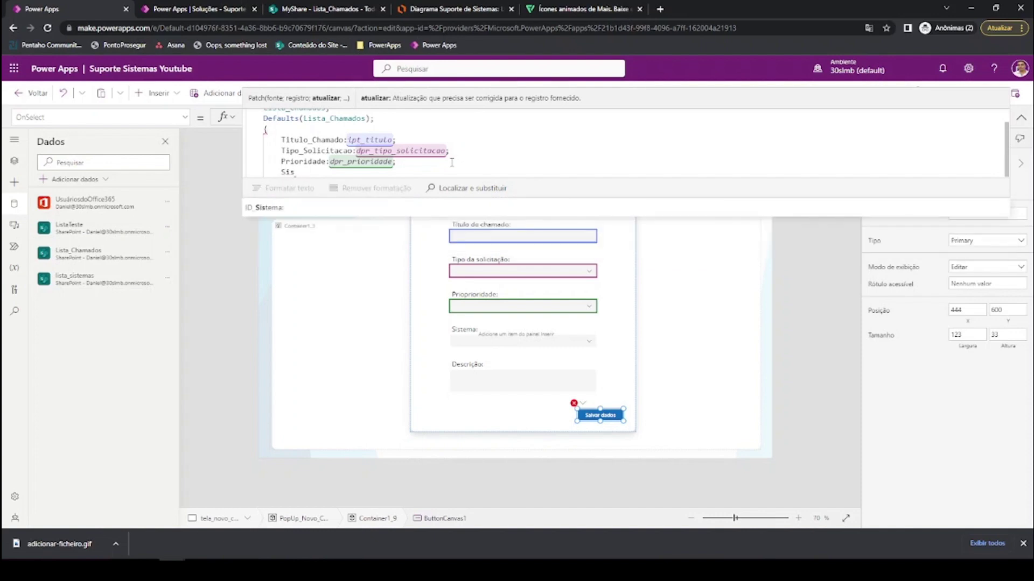
pyautogui.press('Tab')
pyautogui.write(':')
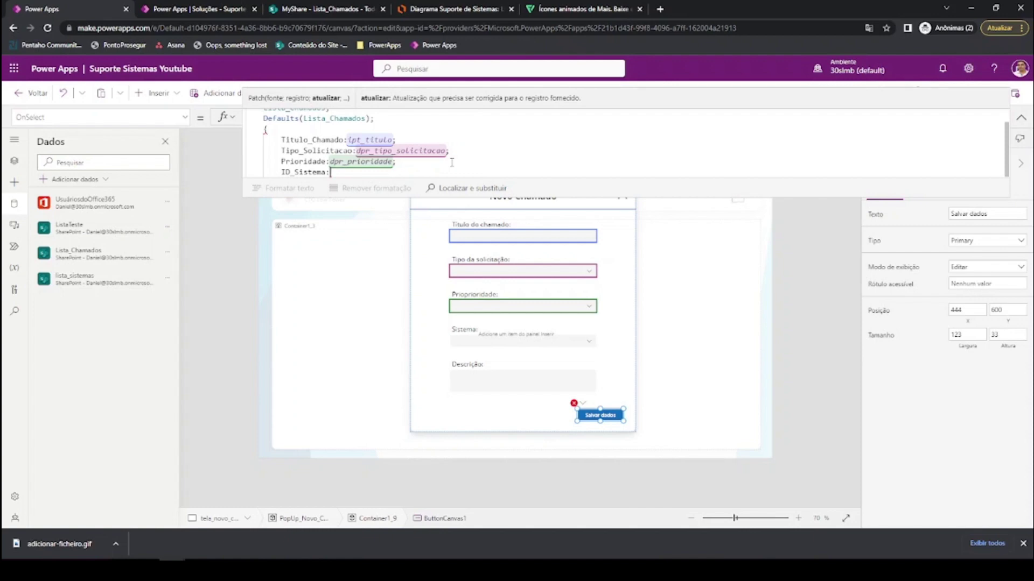
pyautogui.write('dpr')
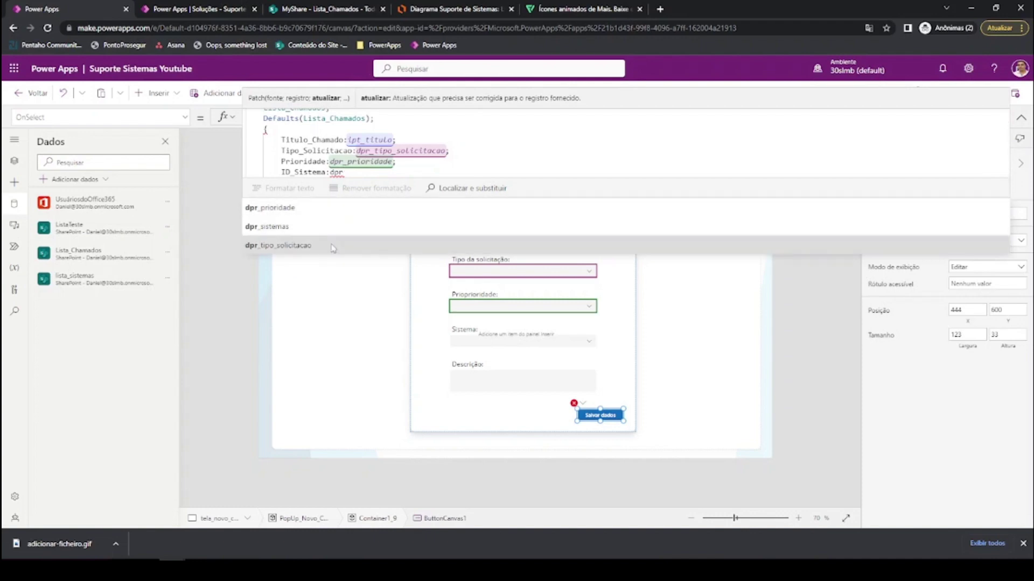
pyautogui.click(325, 228)
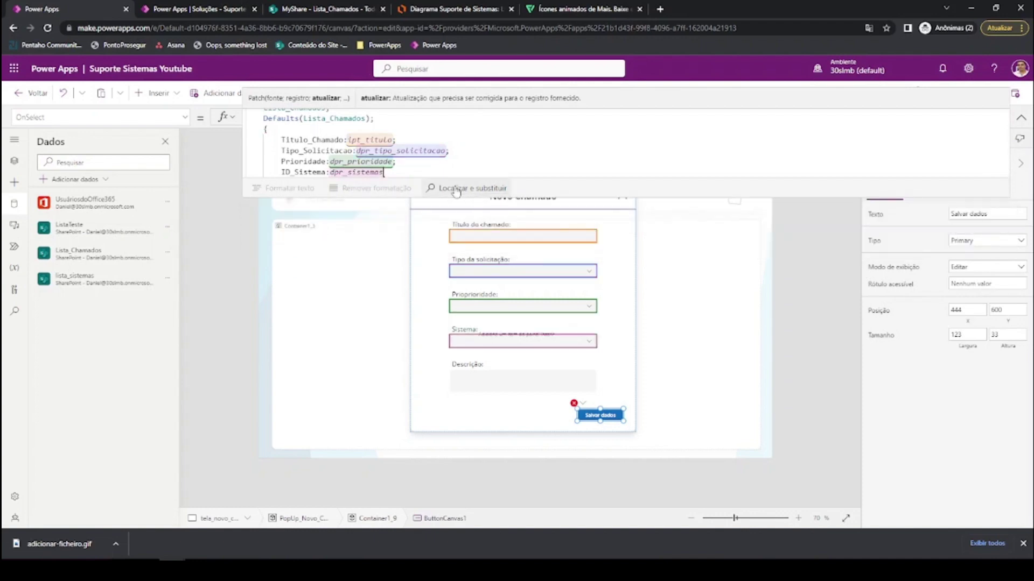
pyautogui.write('.s')
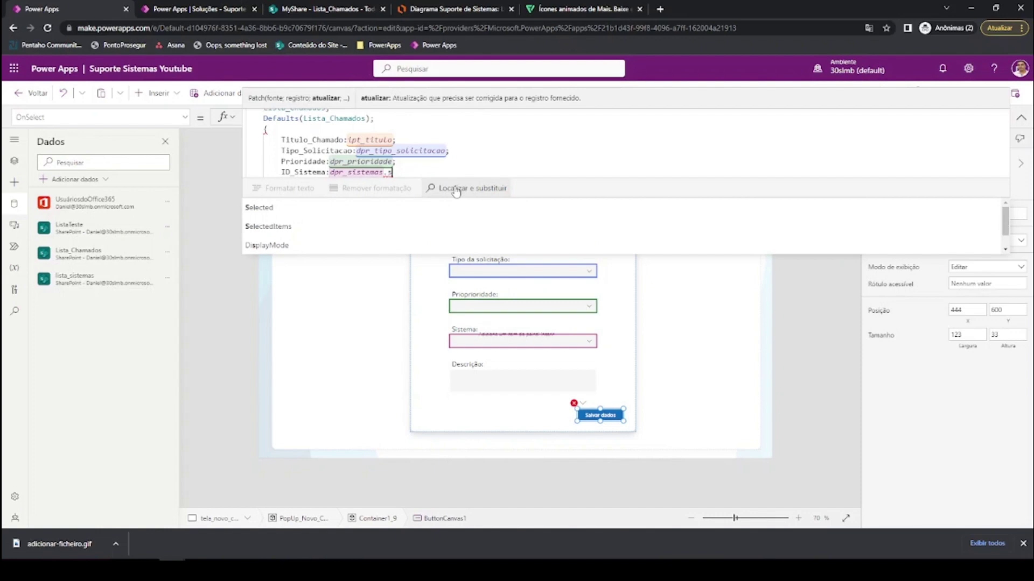
pyautogui.press('Tab')
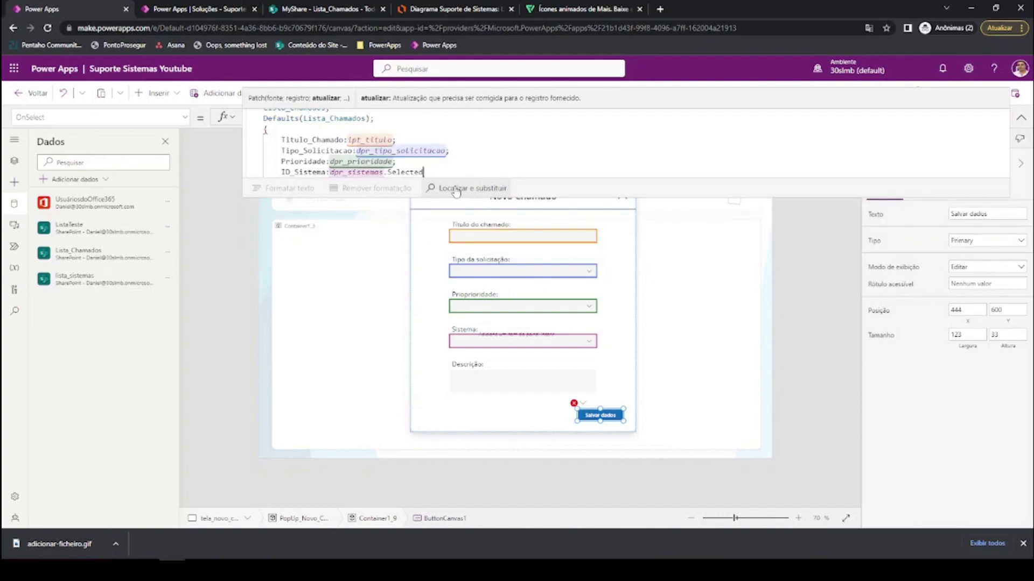
pyautogui.write('.ID')
pyautogui.write(';')
pyautogui.press('Return')
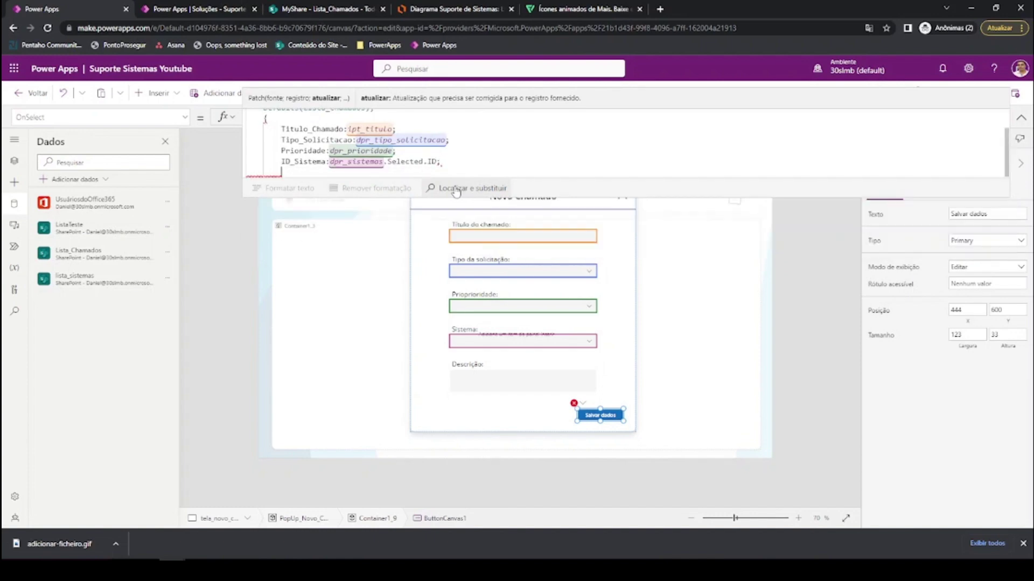
# - Add the Descricao field to the Patch record with ipt_descricao as its value and begin a new line
pyautogui.write('desc')
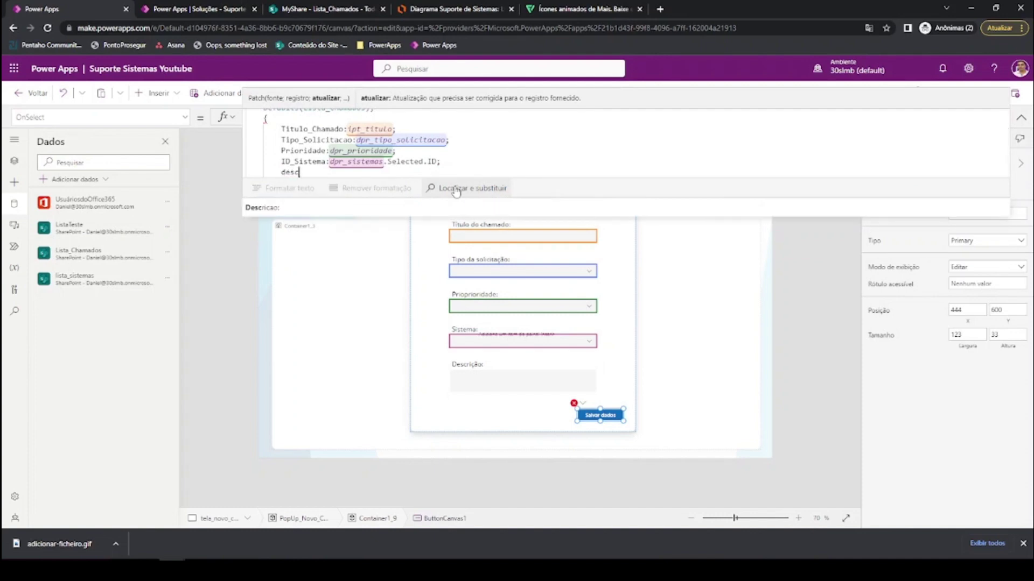
pyautogui.press('Tab')
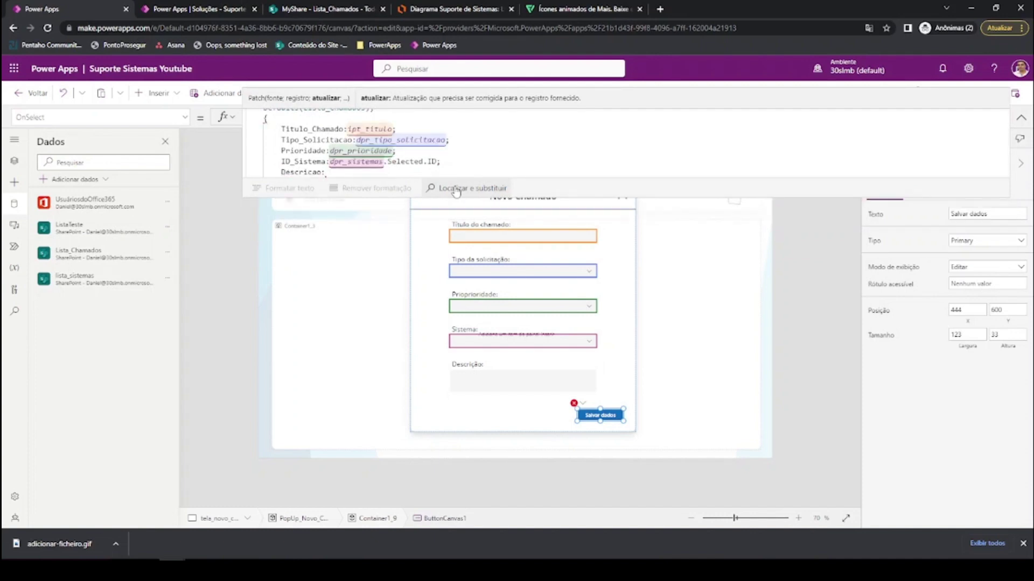
pyautogui.write('ipt')
pyautogui.press('Tab')
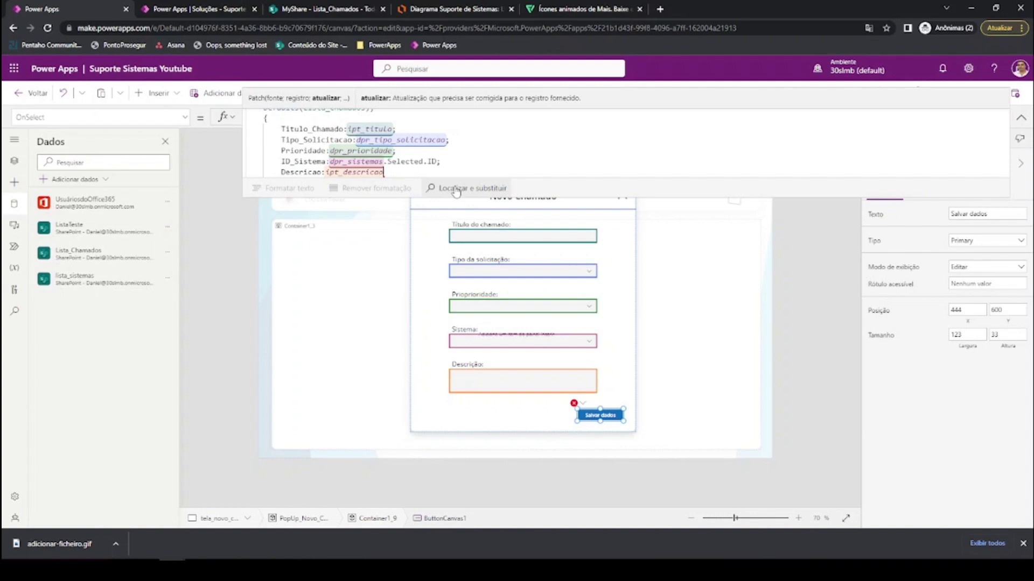
pyautogui.write(';')
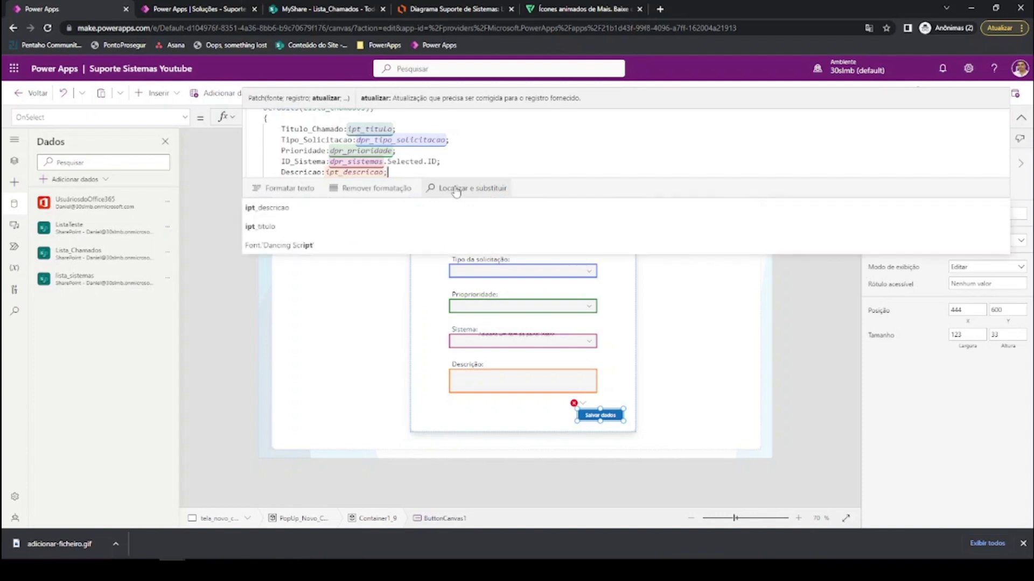
pyautogui.hotkey('shift', 'Return')
# - Add the ID_Chamado field to the Patch record with GUID() as its value
pyautogui.write('id')
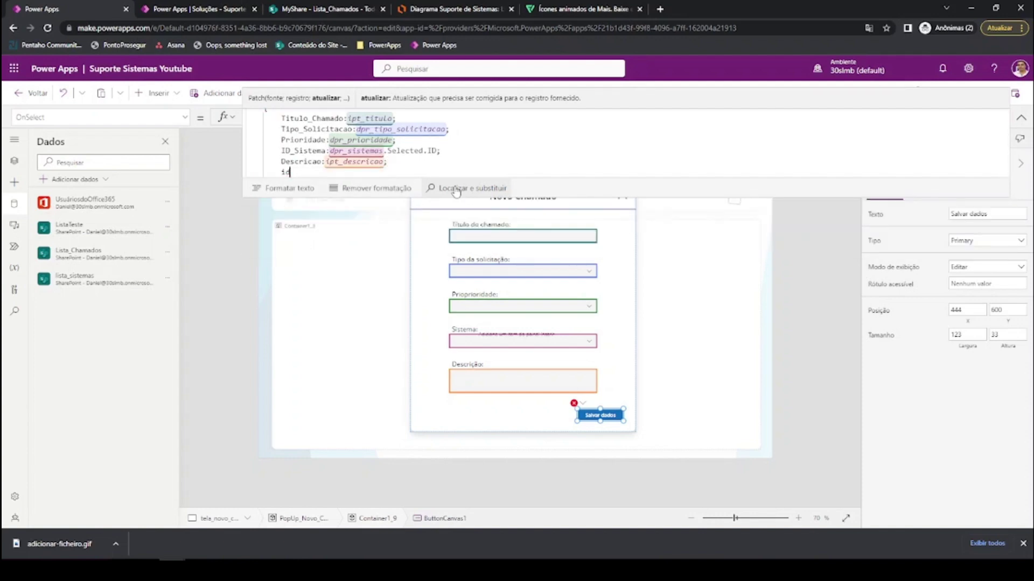
pyautogui.write('_c')
pyautogui.press('Tab')
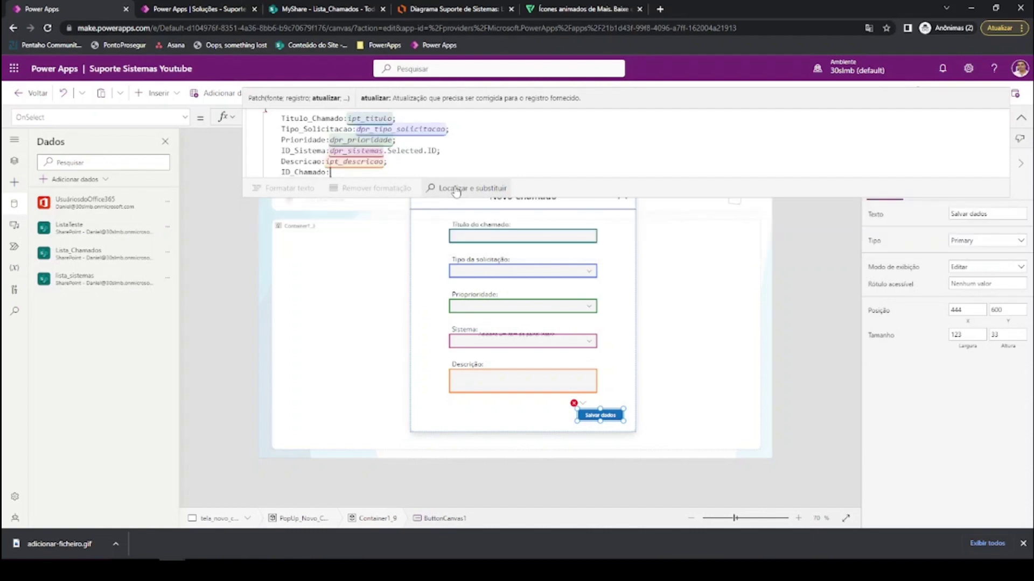
pyautogui.write('GUID(')
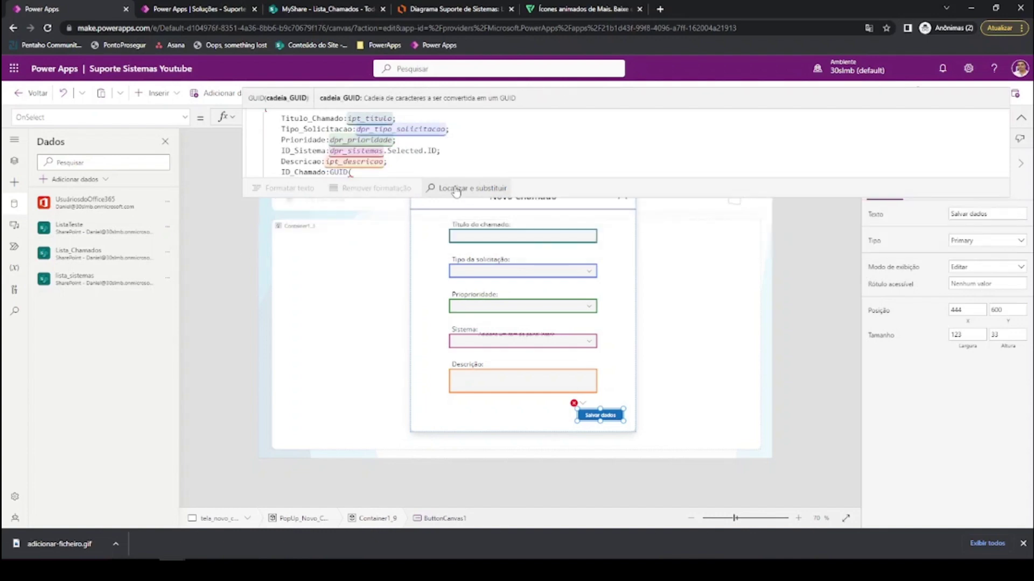
pyautogui.write(')')
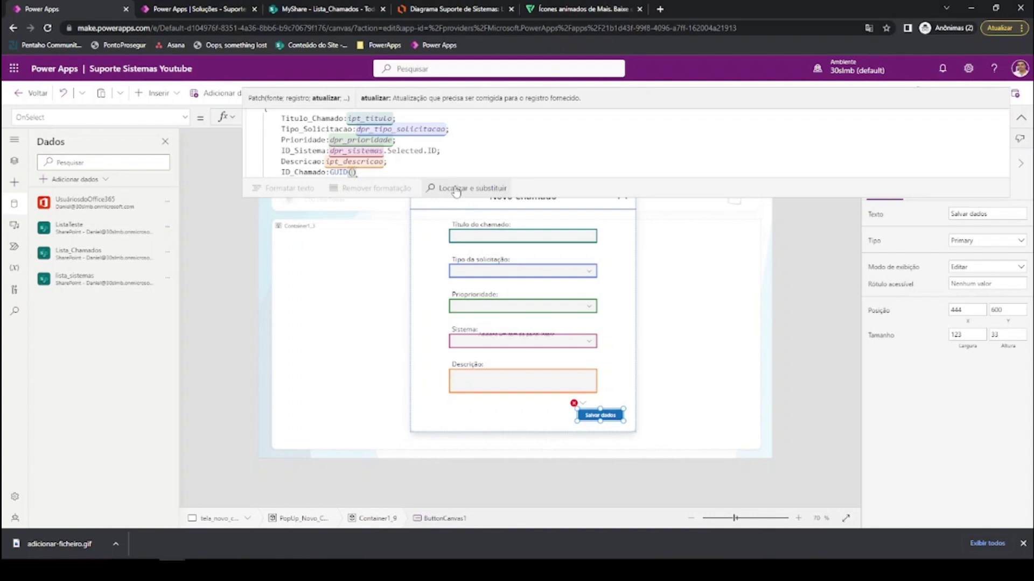
# - Append the current date and time to the ID_Chamado value with & and Text(Now()) in the format ddmmyyhhmmss
pyautogui.write('&')
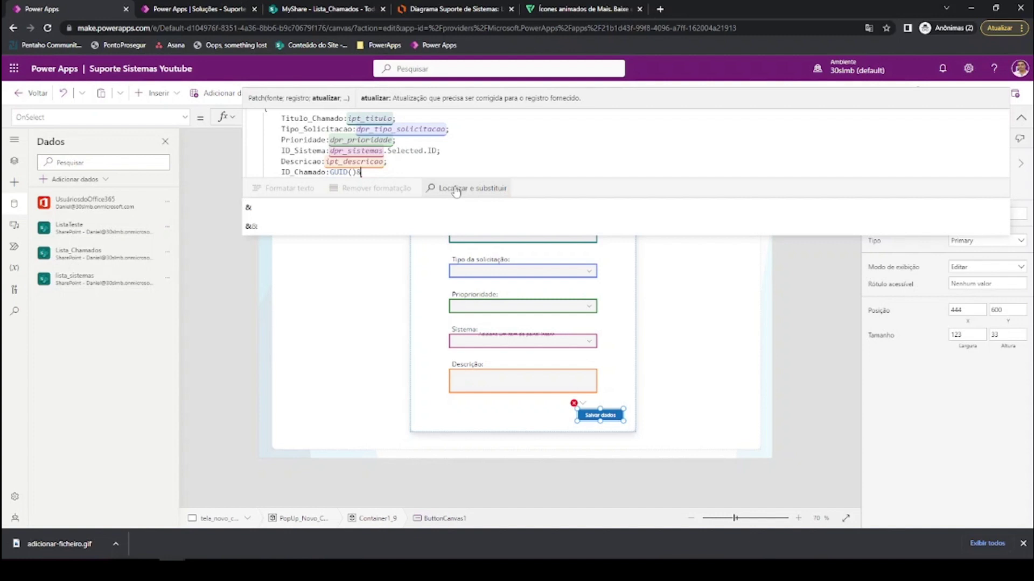
pyautogui.write('T')
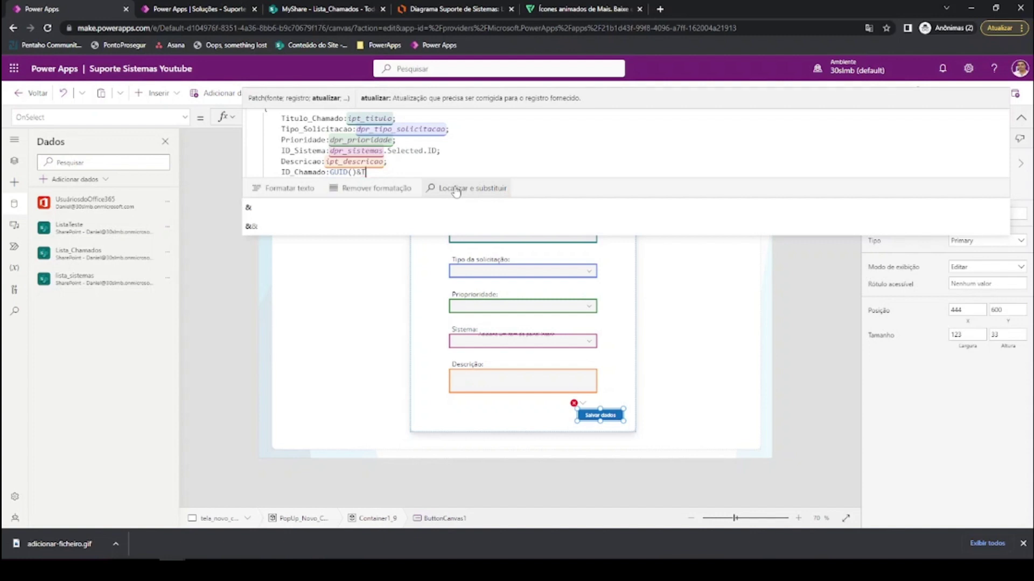
pyautogui.write('ext')
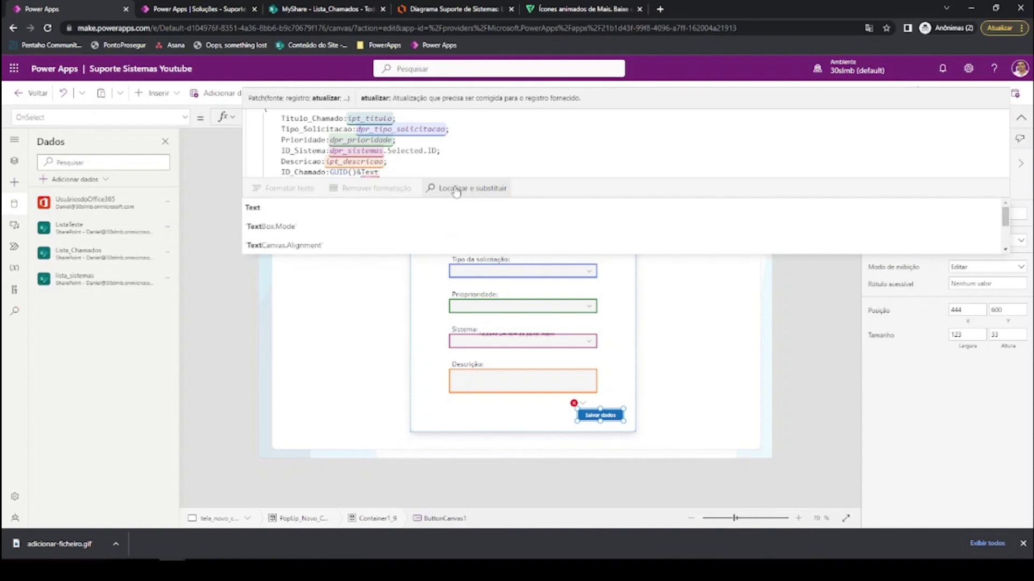
pyautogui.write('()')
pyautogui.press('BackSpace')
pyautogui.press('BackSpace')
pyautogui.press('BackSpace')
pyautogui.write('t(Now')
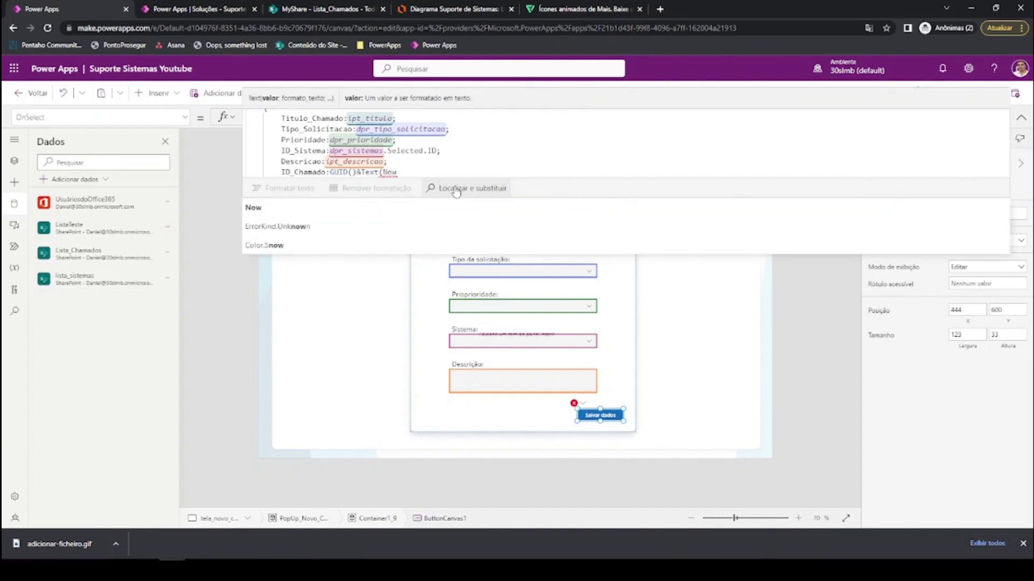
pyautogui.write('()')
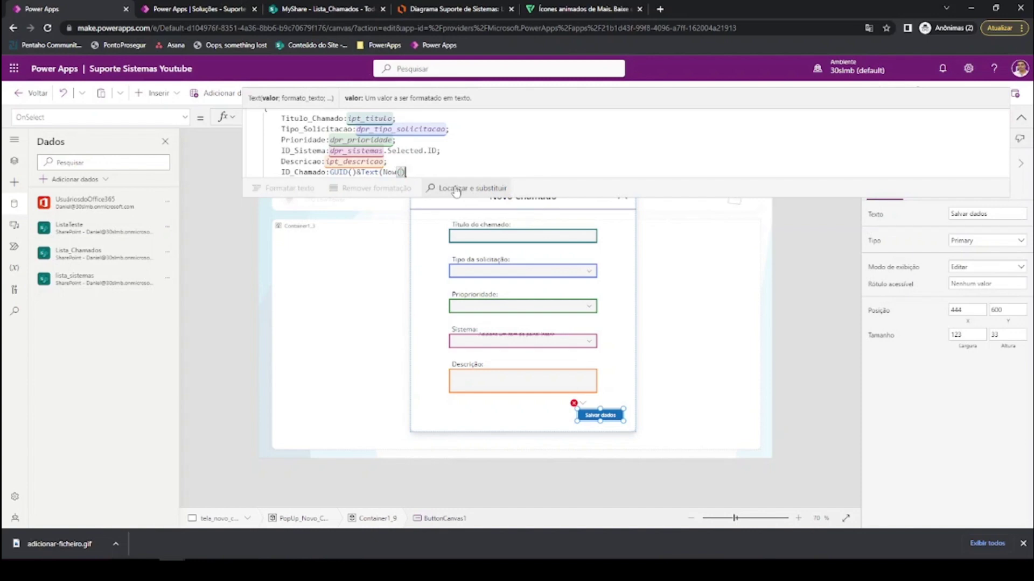
pyautogui.write(';')
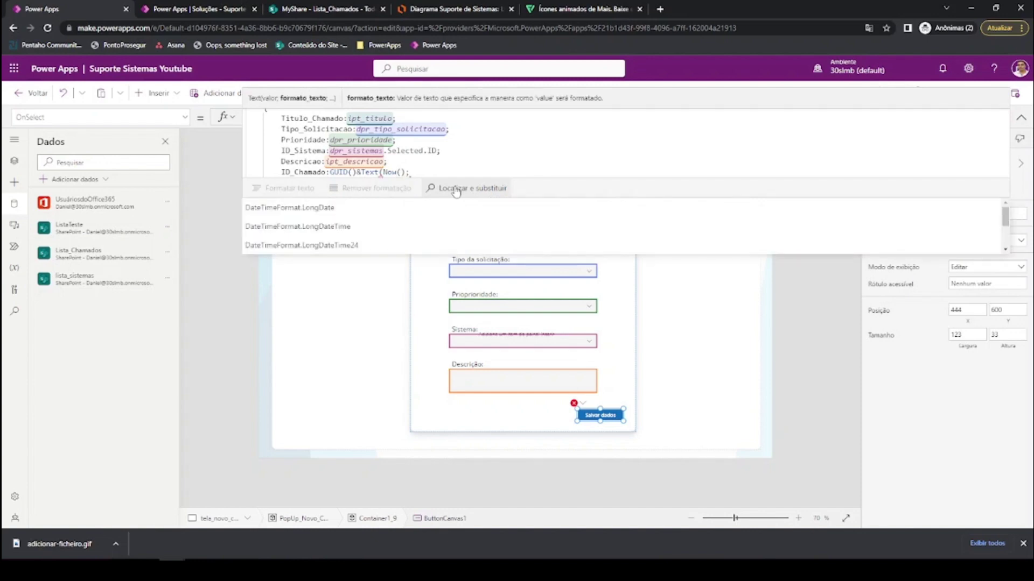
pyautogui.press('Escape')
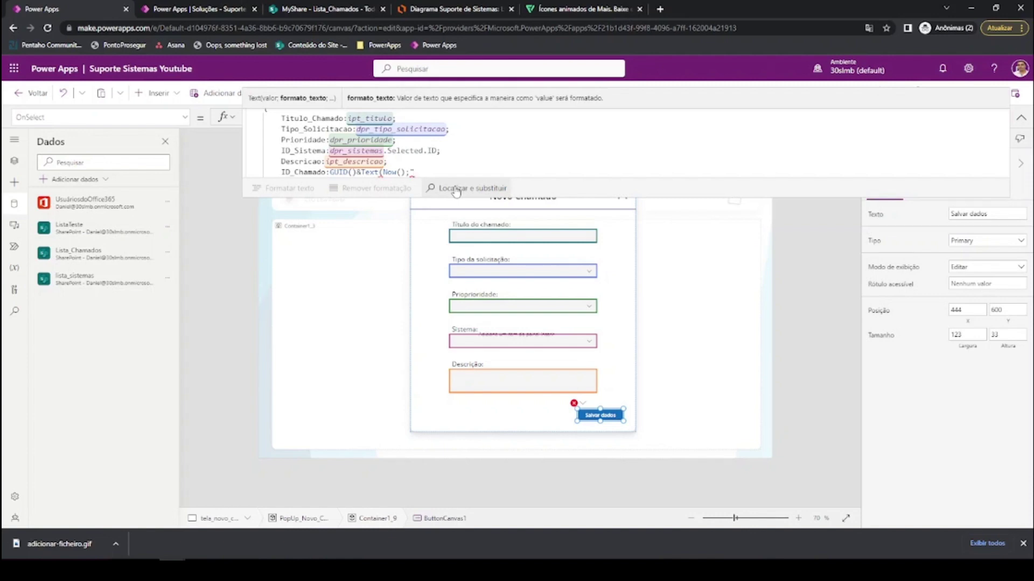
pyautogui.write('"ddmmyy')
pyautogui.write('hhmmss")')
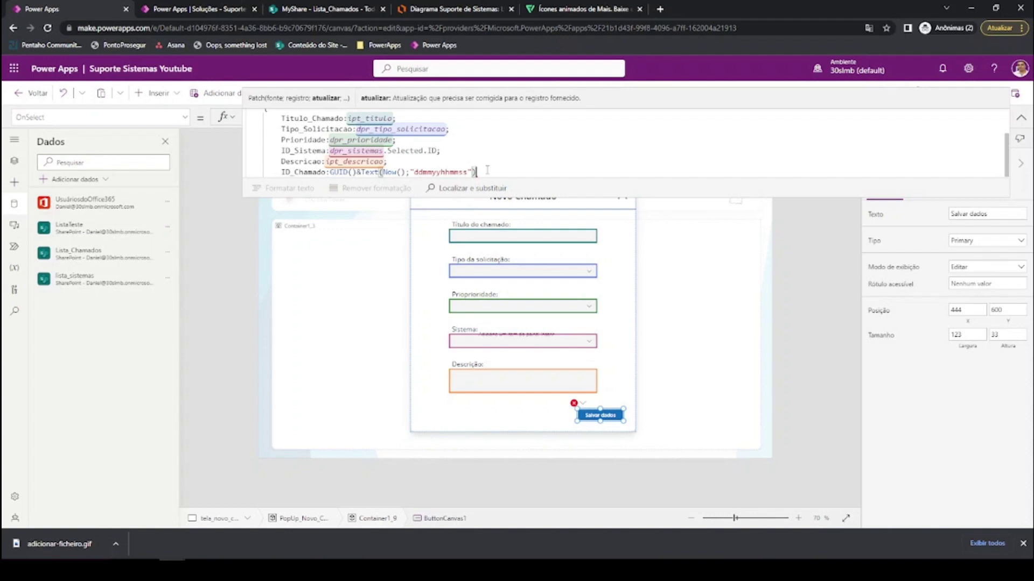
# - Close the record and the Patch call with their closing brackets, expand the formula area to review it and collapse it
pyautogui.press('Return')
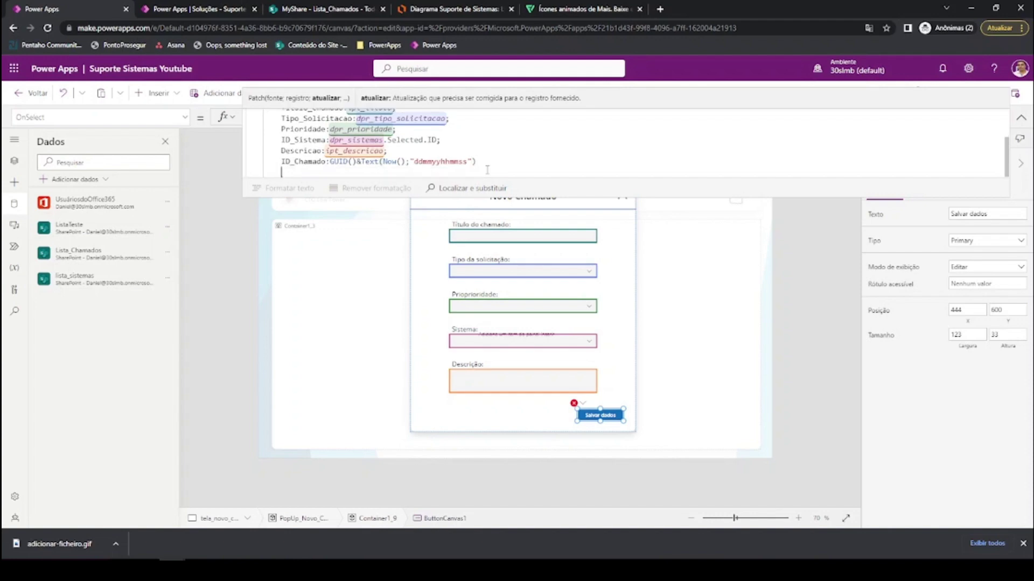
pyautogui.write('}')
pyautogui.press('Return')
pyautogui.write(')')
pyautogui.moveTo(502, 197); pyautogui.dragTo(498, 383)
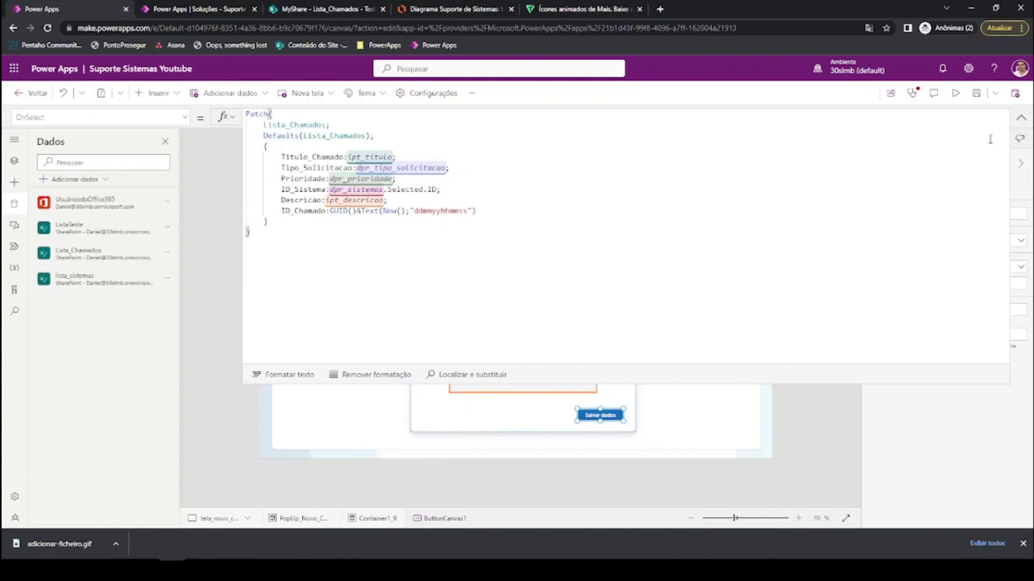
pyautogui.click(1019, 119)
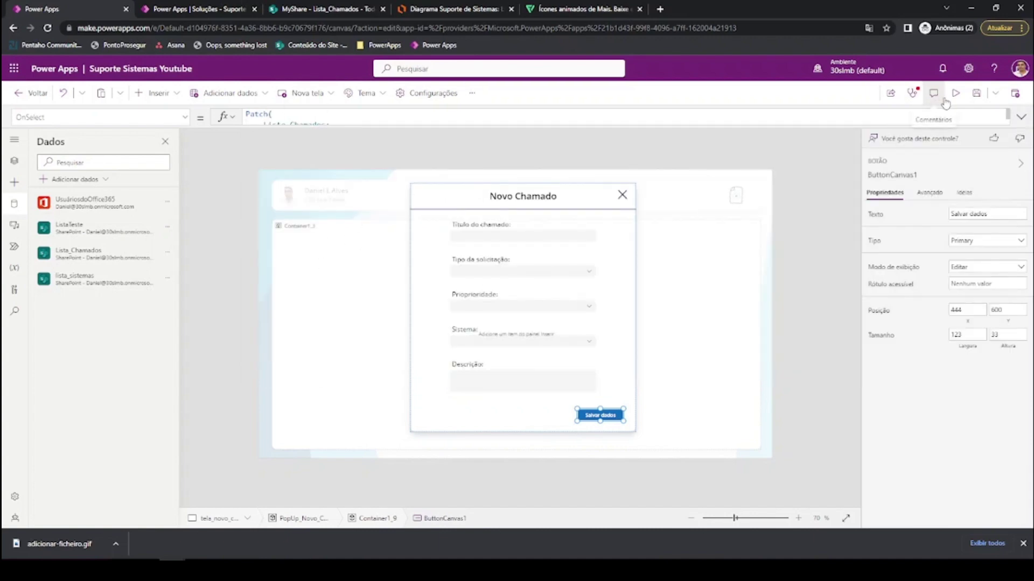
# - Preview the app and enter 'Teste primeiro chamado' as the Título do chamado in the Novo Chamado form
pyautogui.click(933, 94)
pyautogui.click(933, 94)
pyautogui.click(956, 92)
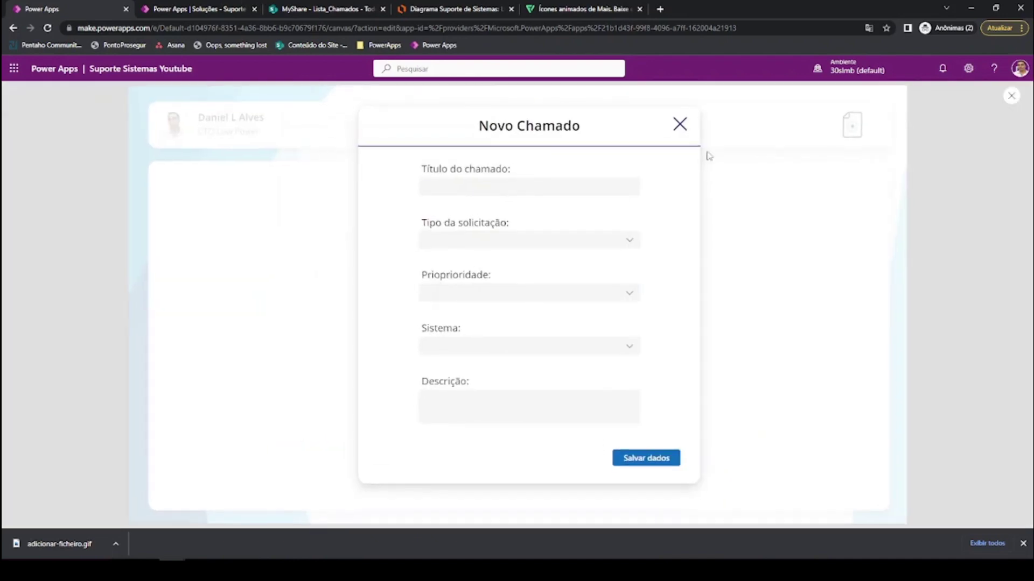
pyautogui.click(486, 184)
pyautogui.write('Teste')
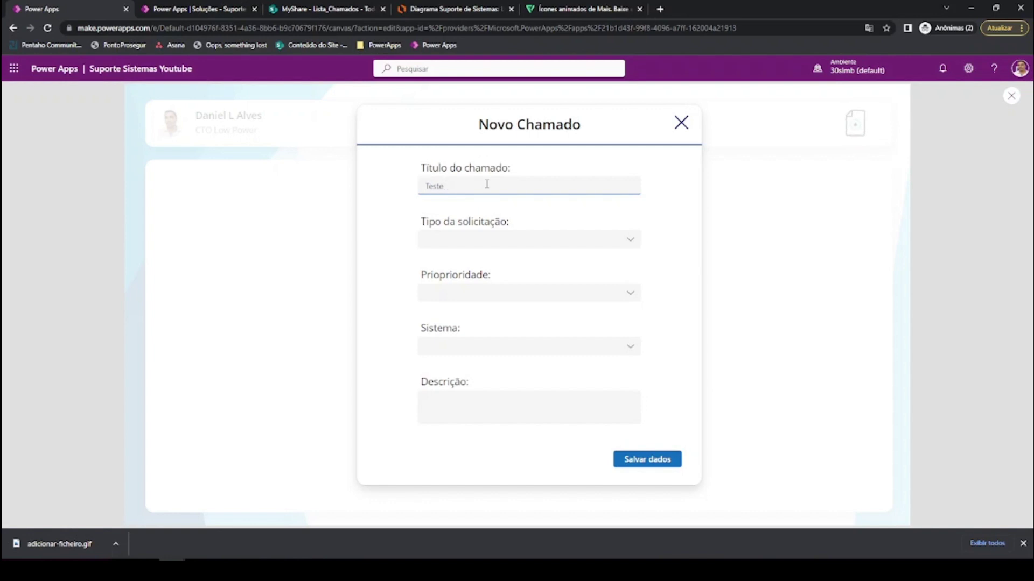
pyautogui.write(' primeiro chamado')
# - Choose Liberação de acesso as the request type, Alta as the priority and Suporte de Sistemas as the system
pyautogui.click(532, 239)
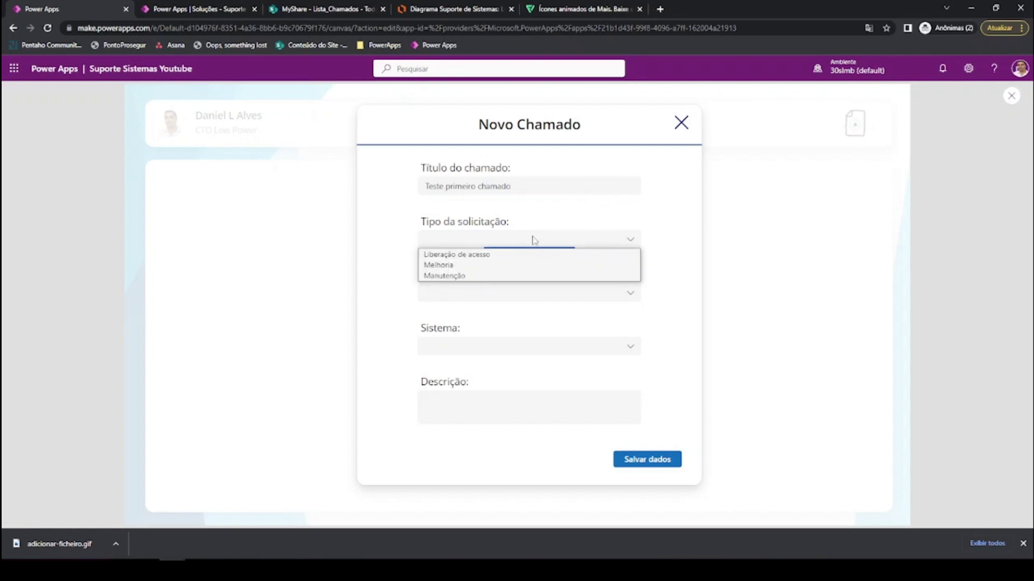
pyautogui.click(500, 255)
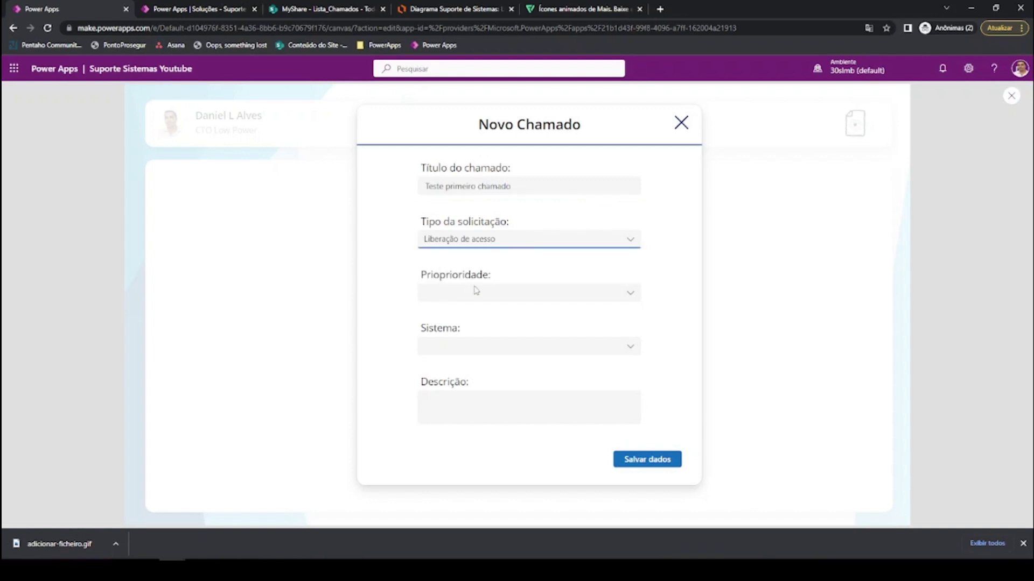
pyautogui.click(472, 292)
pyautogui.click(473, 310)
pyautogui.click(505, 346)
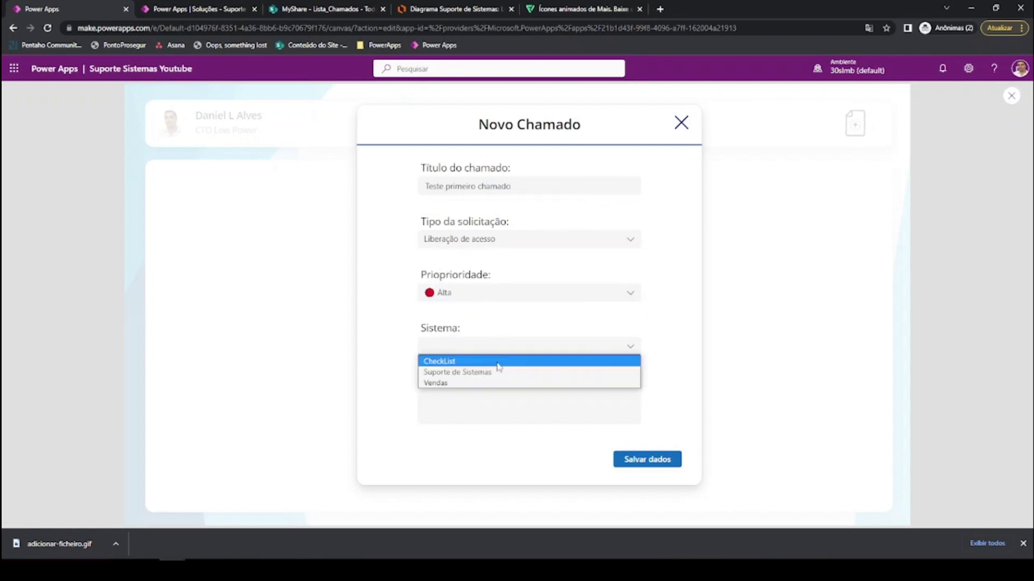
pyautogui.click(497, 371)
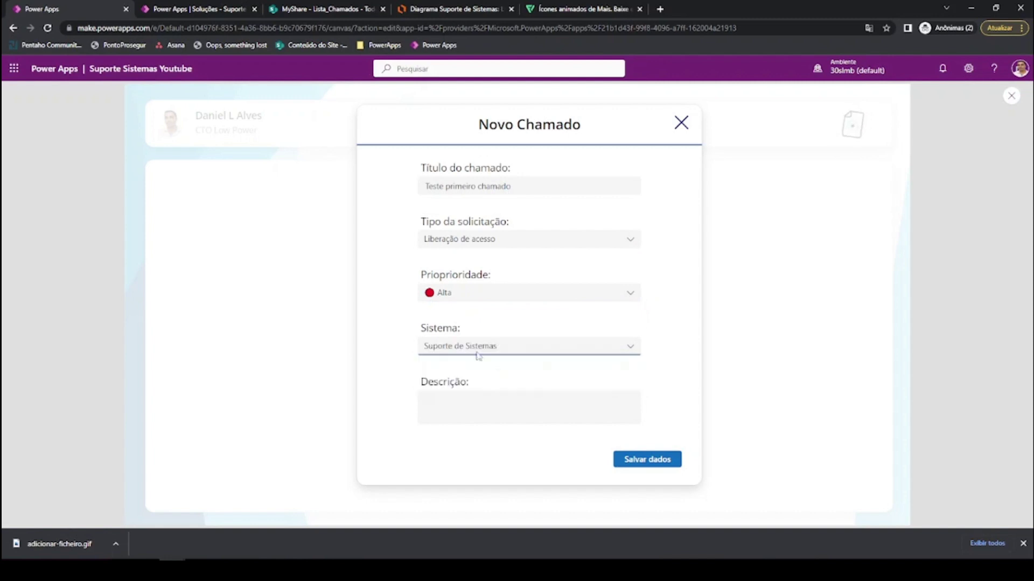
# - Enter 'teste de descrição' as the Descrição and try to save the ticket with Salvar dados
pyautogui.click(460, 406)
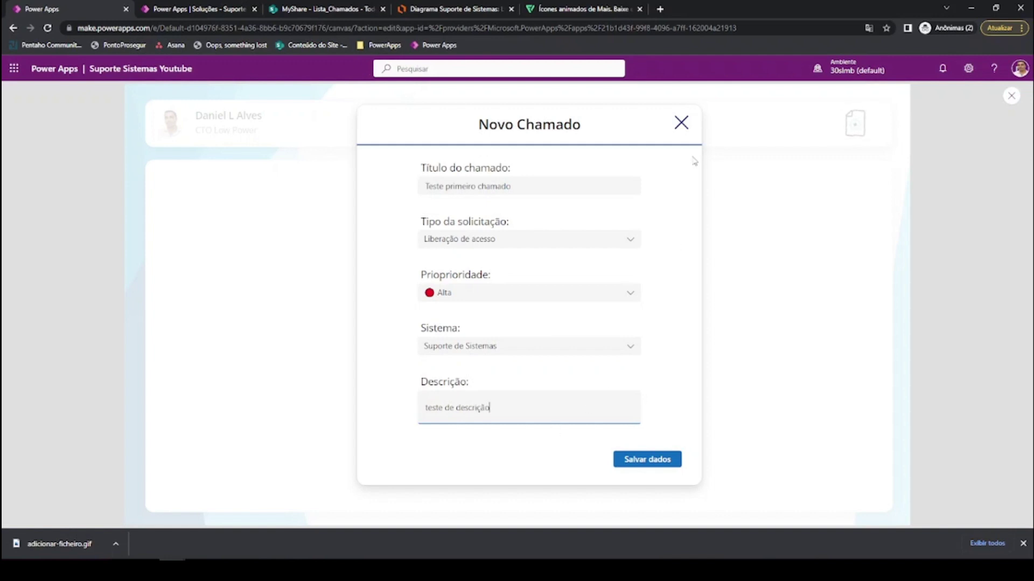
pyautogui.click(678, 465)
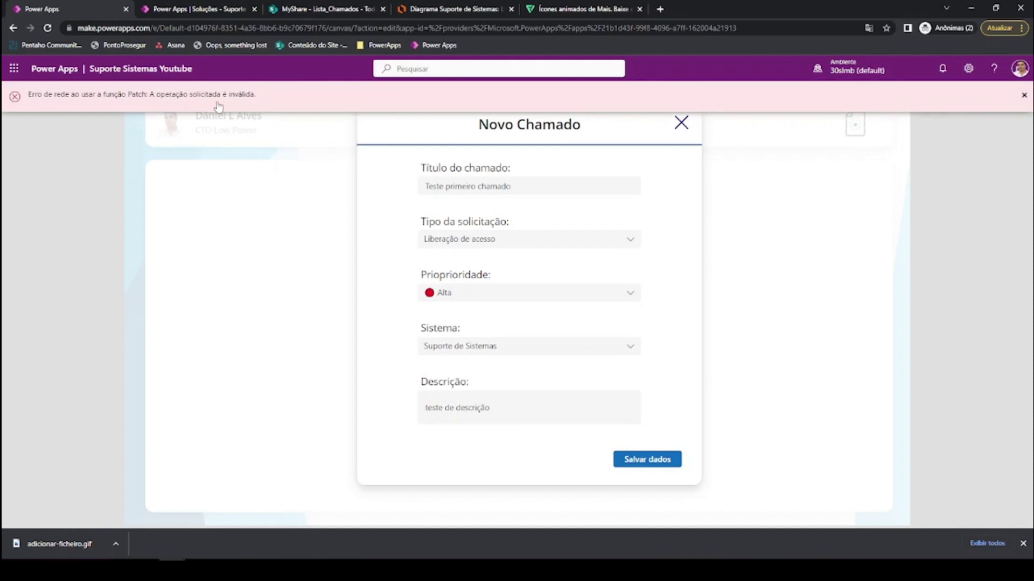
pyautogui.click(1025, 97)
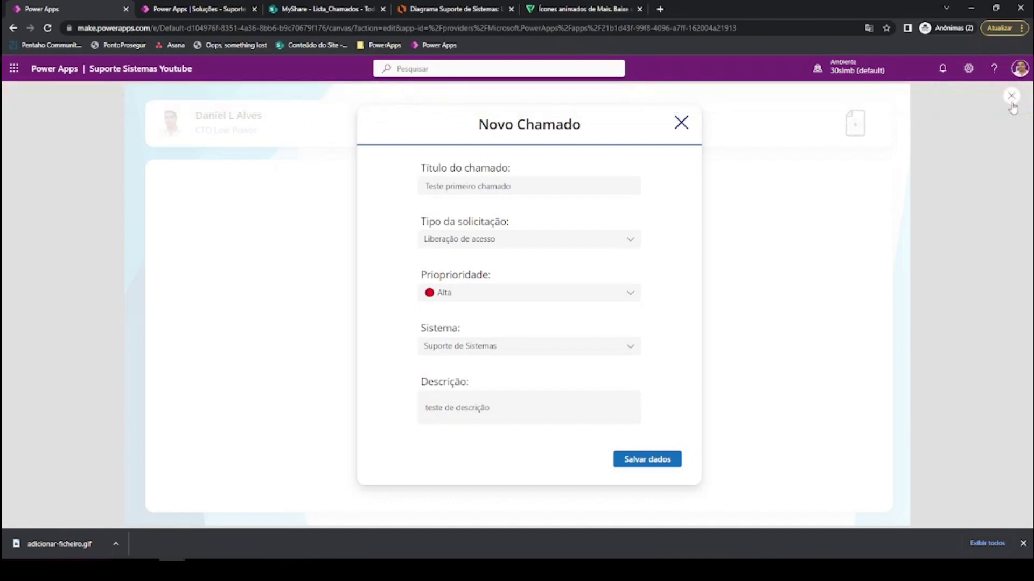
# - Exit the preview and append .Selected.Value to dpr_tipo_solicitacao in the Patch formula of Salvar dados
pyautogui.click(1013, 97)
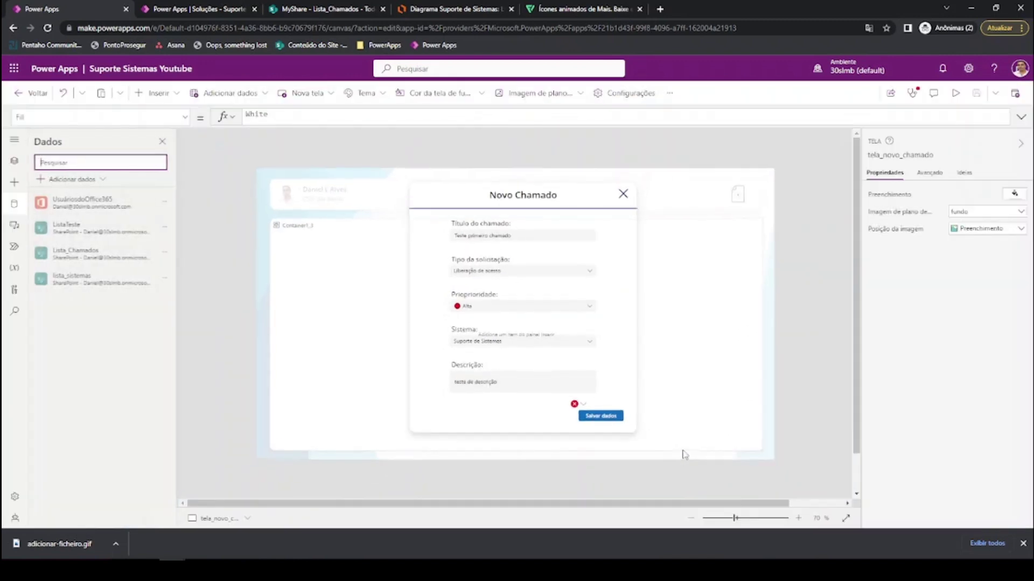
pyautogui.click(608, 417)
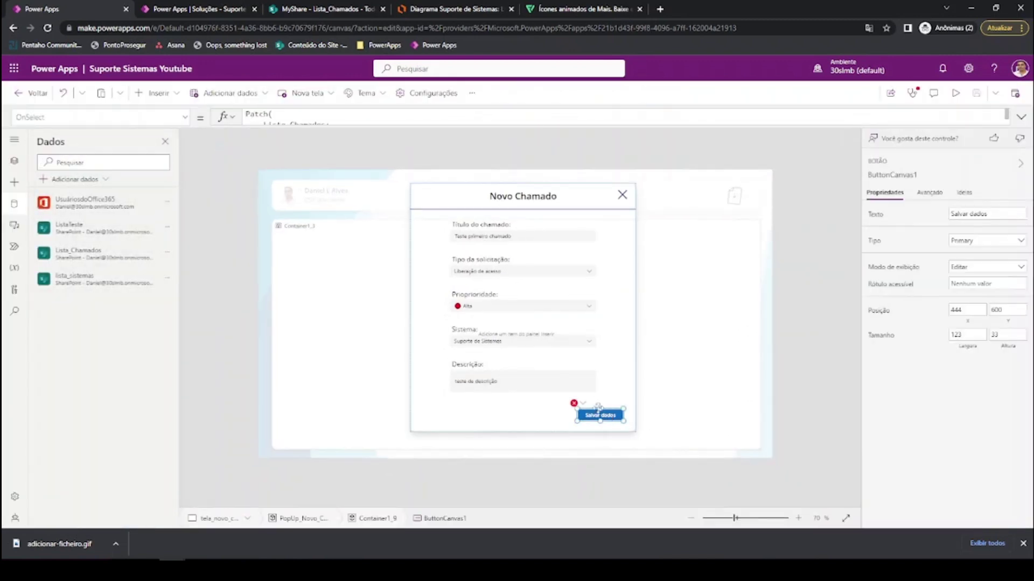
pyautogui.click(352, 118)
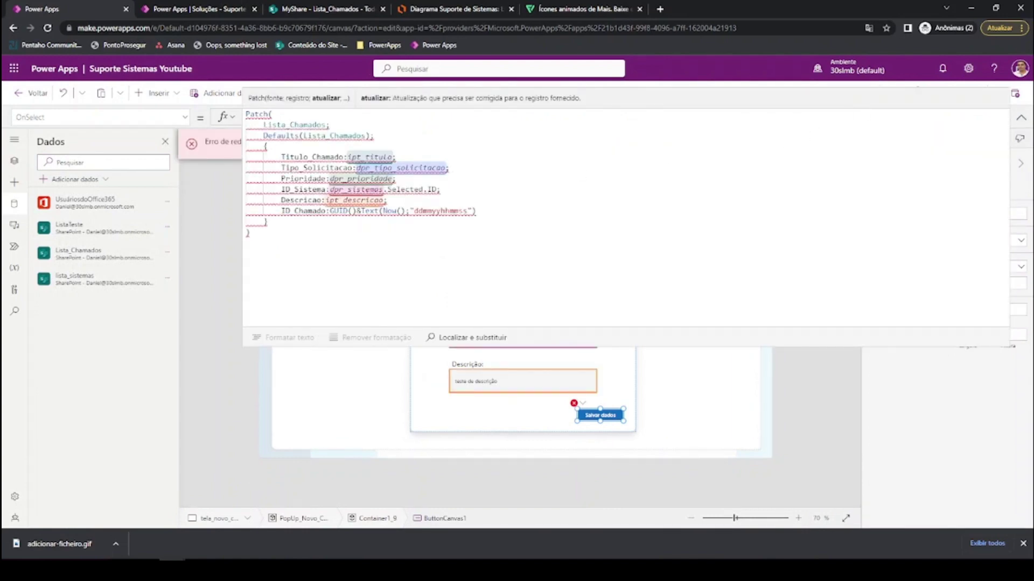
pyautogui.moveTo(446, 168)
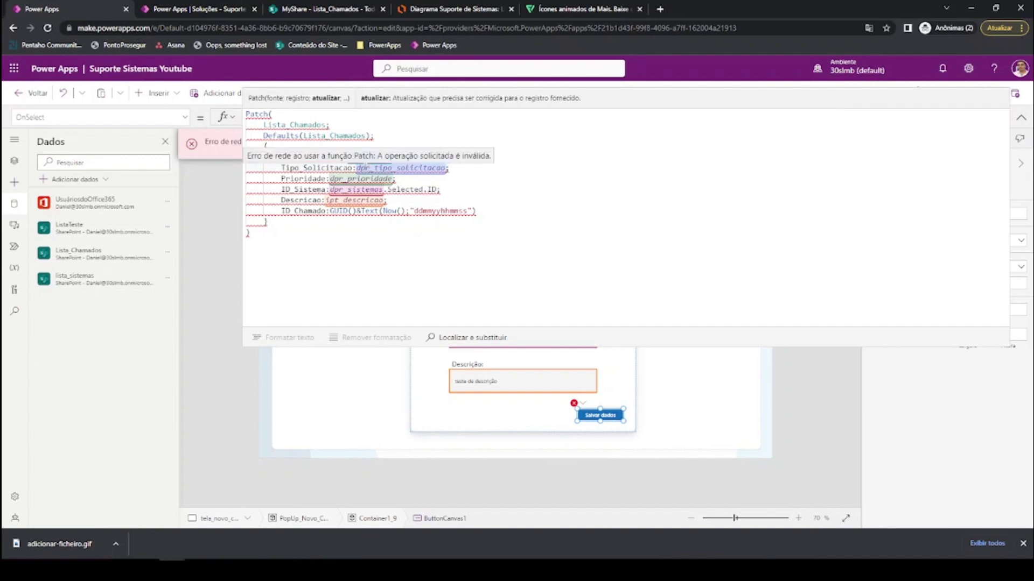
pyautogui.write('.Selected.Value;')
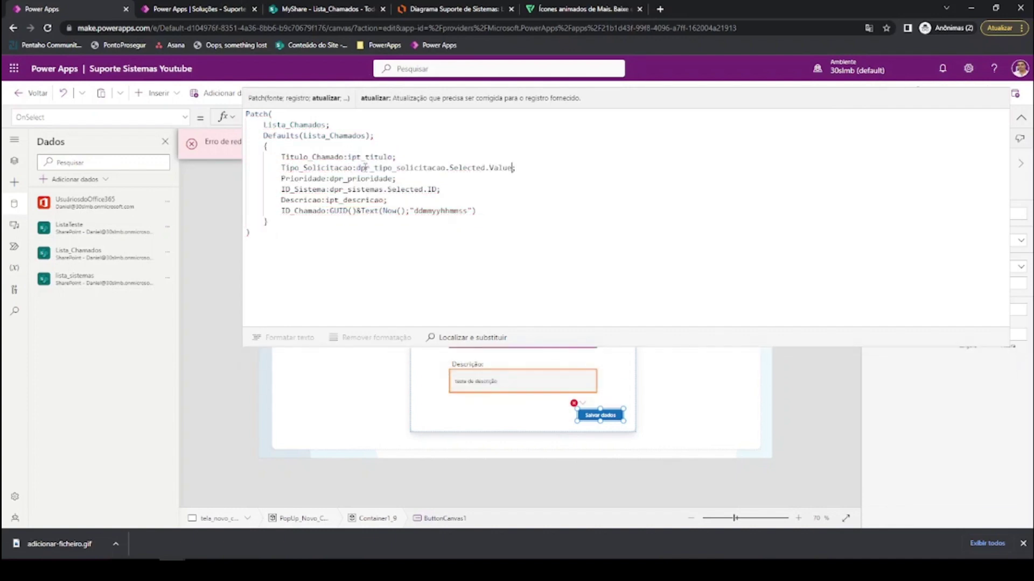
# - Copy .Selected.Value onto dpr_prioridade in the Prioridade line and keep its closing semicolon
pyautogui.moveTo(446, 168); pyautogui.dragTo(512, 168)
pyautogui.hotkey('ctrl', 'c')
pyautogui.click(393, 179)
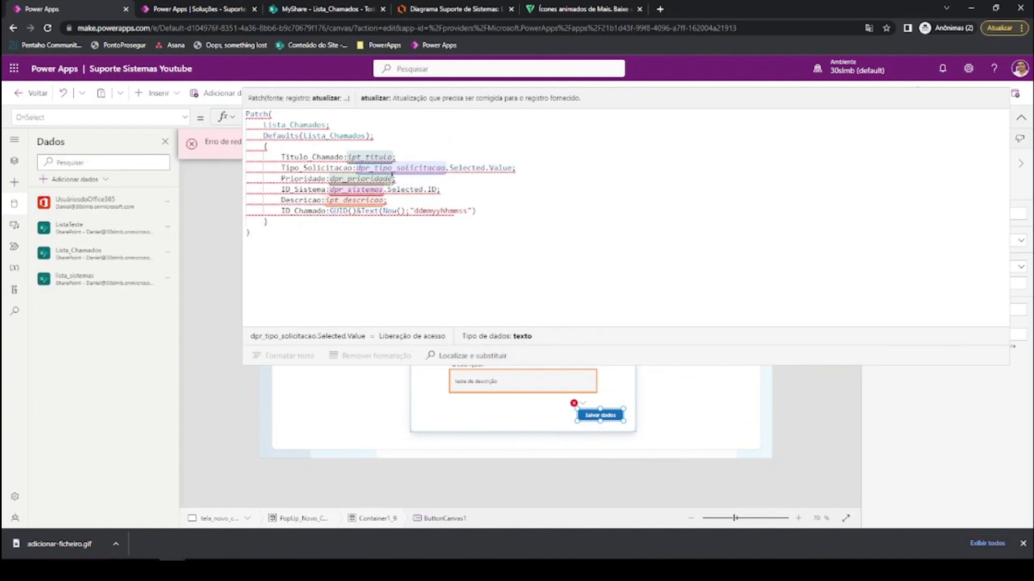
pyautogui.hotkey('ctrl', 'v')
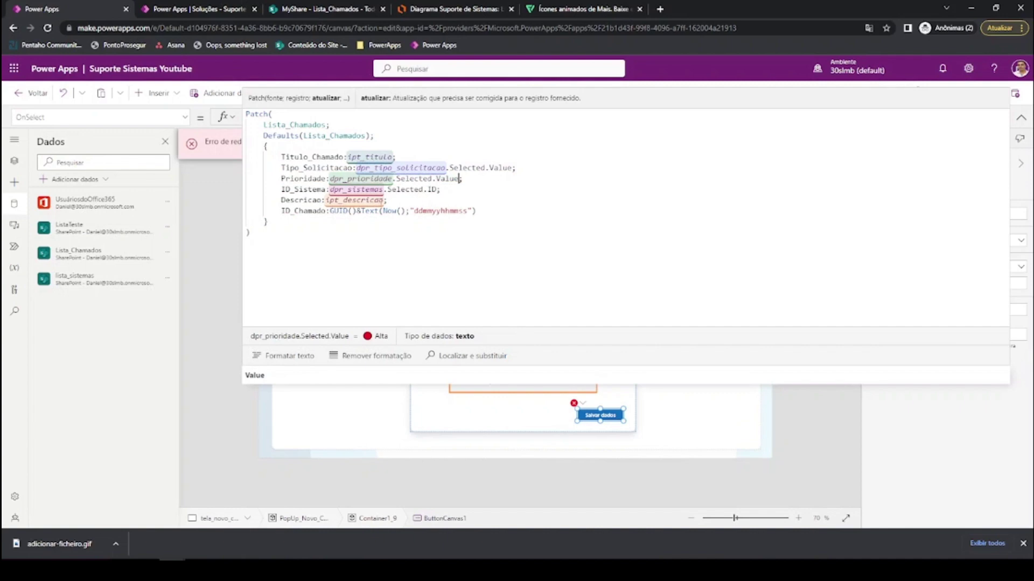
pyautogui.write(';')
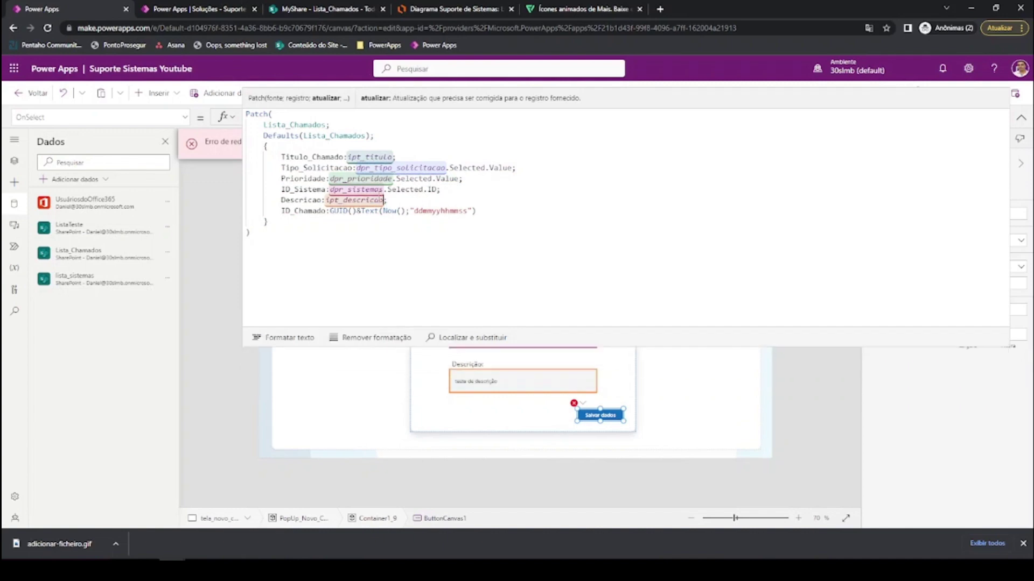
# - Append .Value to ipt_descricao in the Descricao line and to ipt_titulo in the Titulo_Chamado line
pyautogui.click(385, 200)
pyautogui.write('.Value')
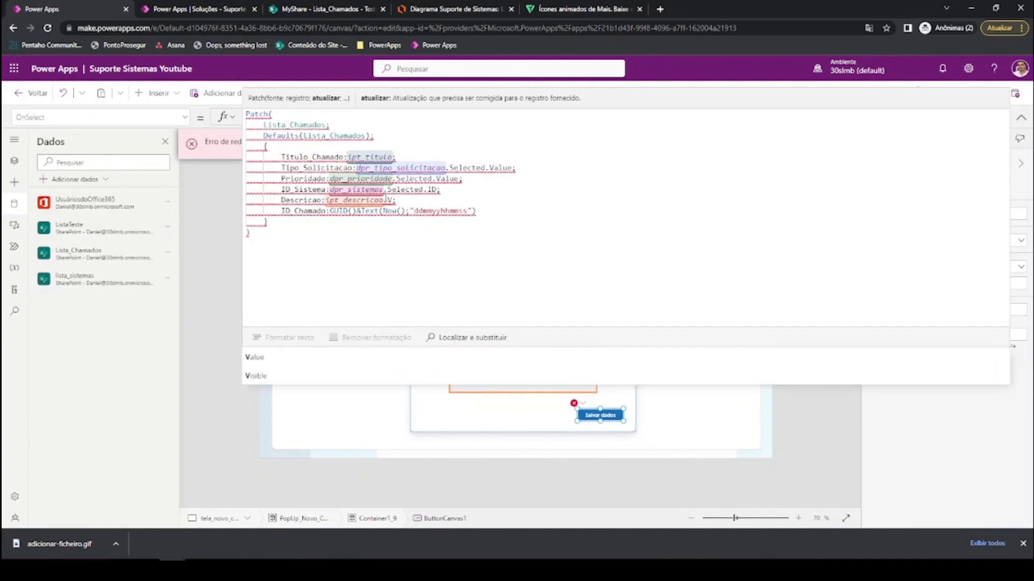
pyautogui.click(395, 157)
pyautogui.write('.Value')
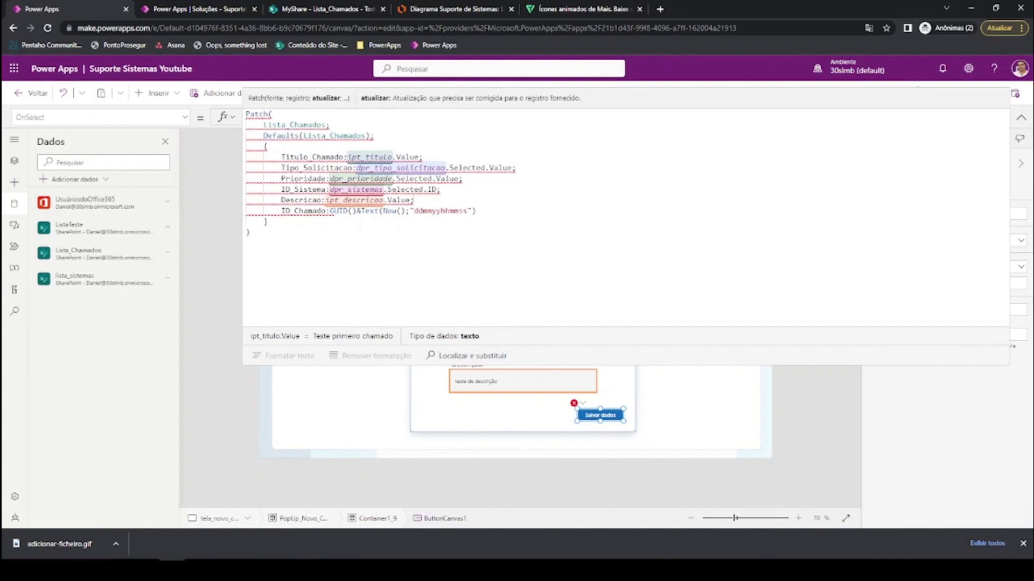
# - Inspect the ID_Sistema line, try && between GUID() and Text in ID_Chamado, and restore the single &
pyautogui.click(431, 189)
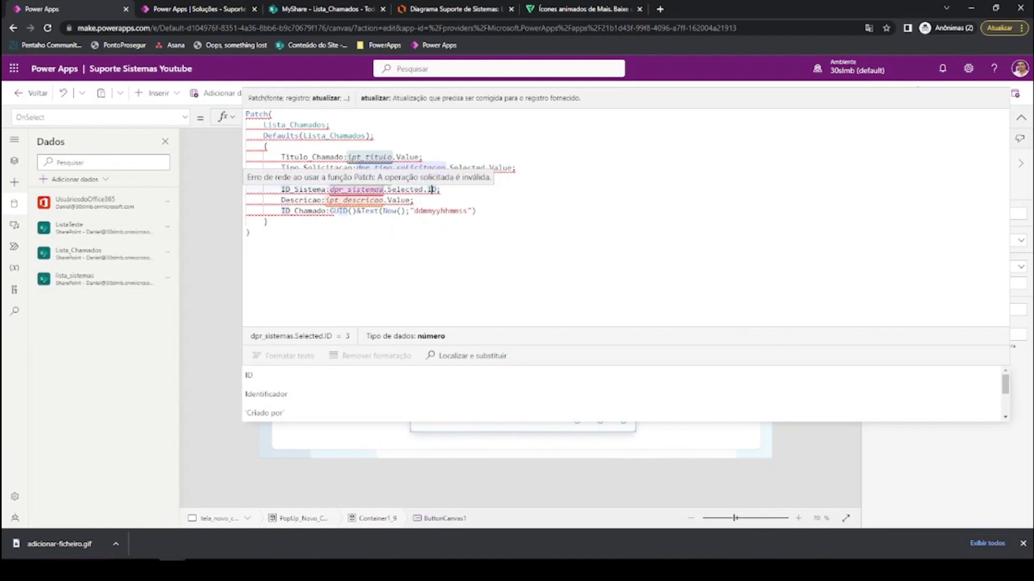
pyautogui.click(432, 189)
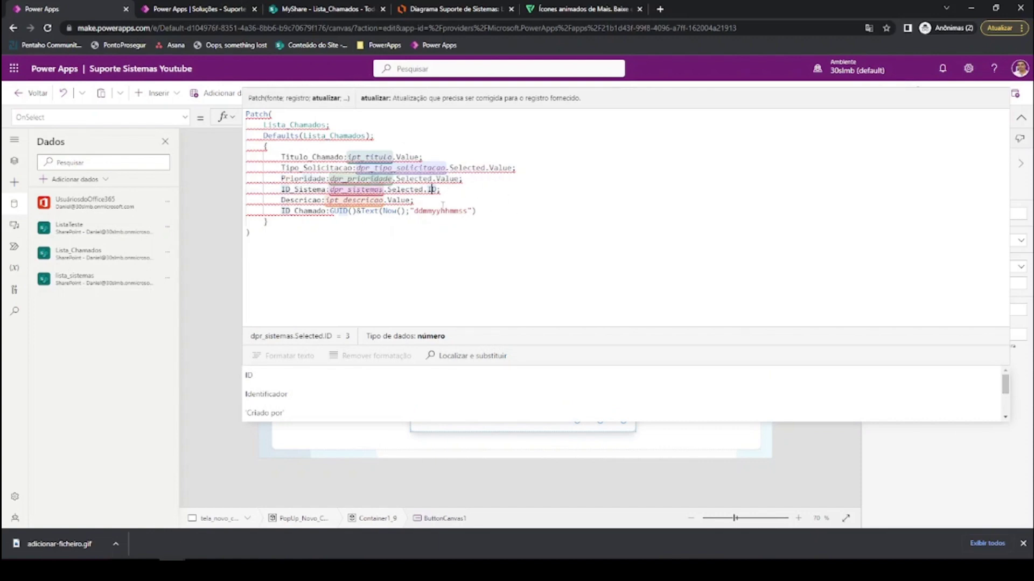
pyautogui.click(262, 234)
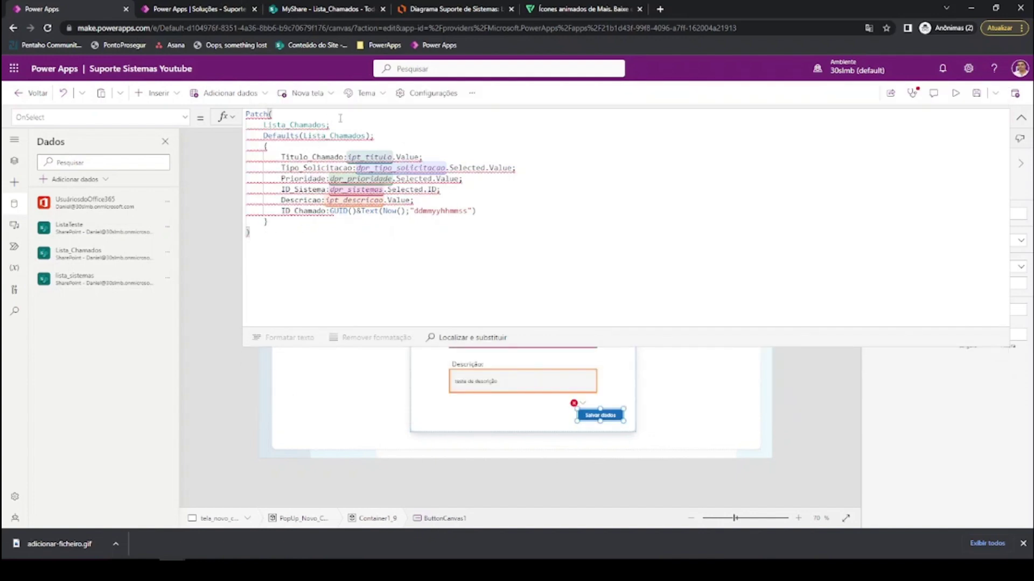
pyautogui.click(358, 211)
pyautogui.write('&')
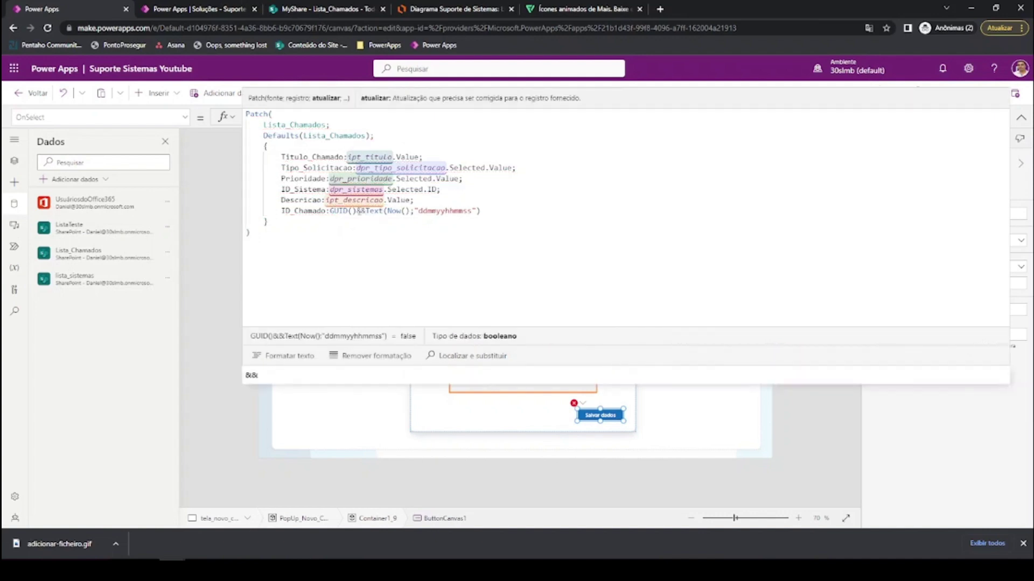
pyautogui.press('BackSpace')
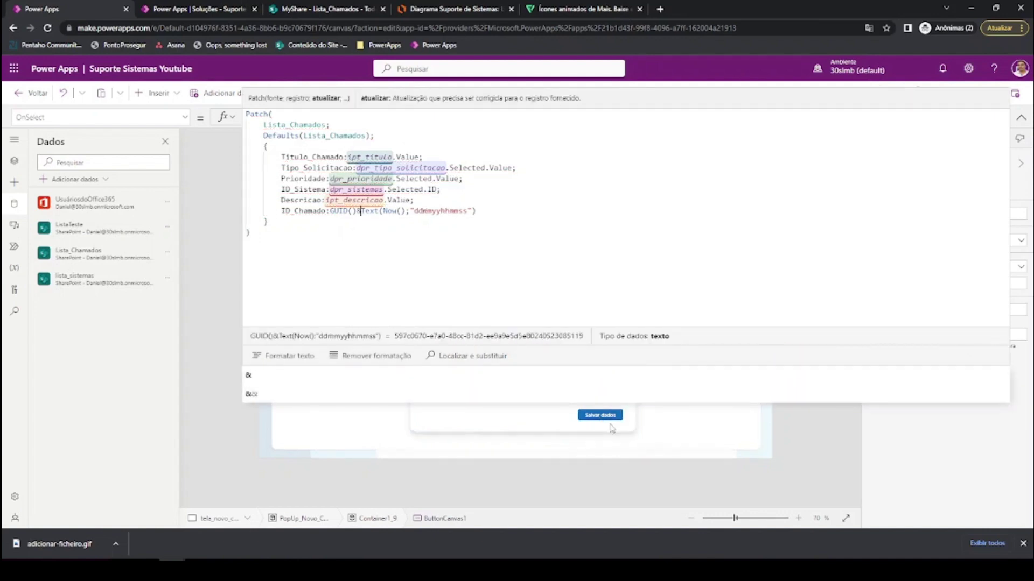
# - Save the test ticket by running Salvar dados in the editor, and reselect the button
pyautogui.click(610, 419)
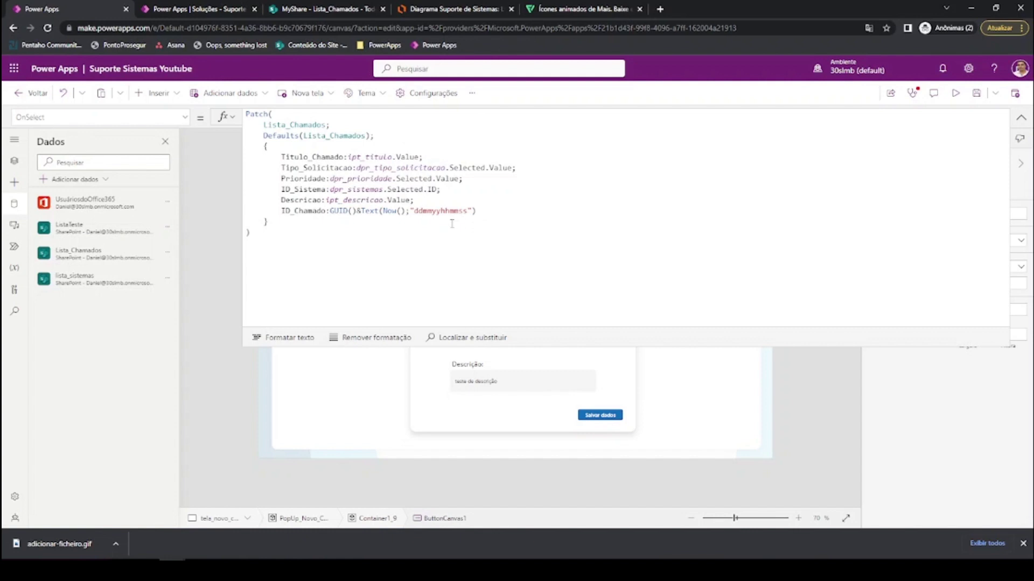
pyautogui.click(604, 420)
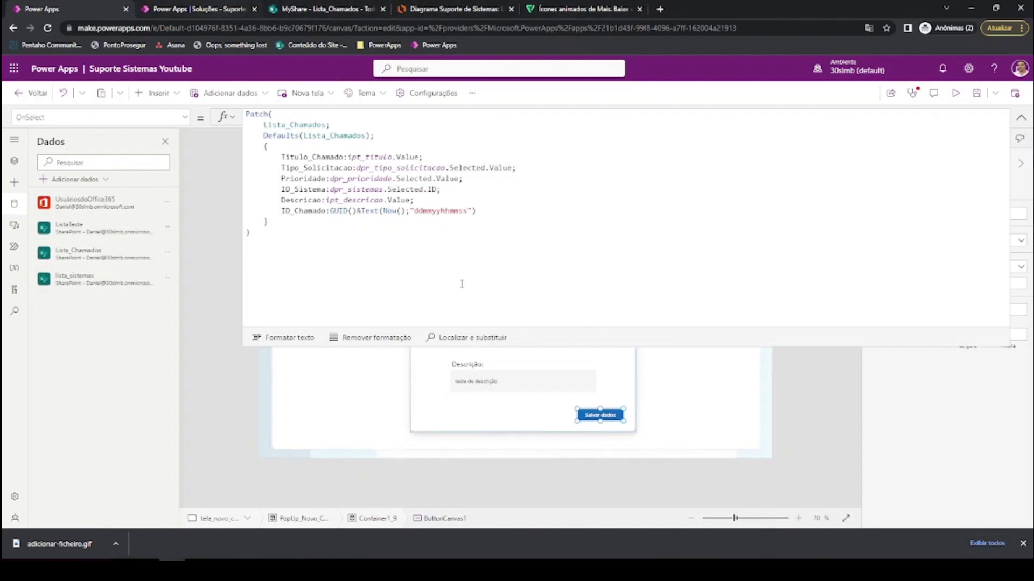
# - Switch to Lista_Chamados in SharePoint and check the saved tickets across all of the list's columns
pyautogui.click(329, 8)
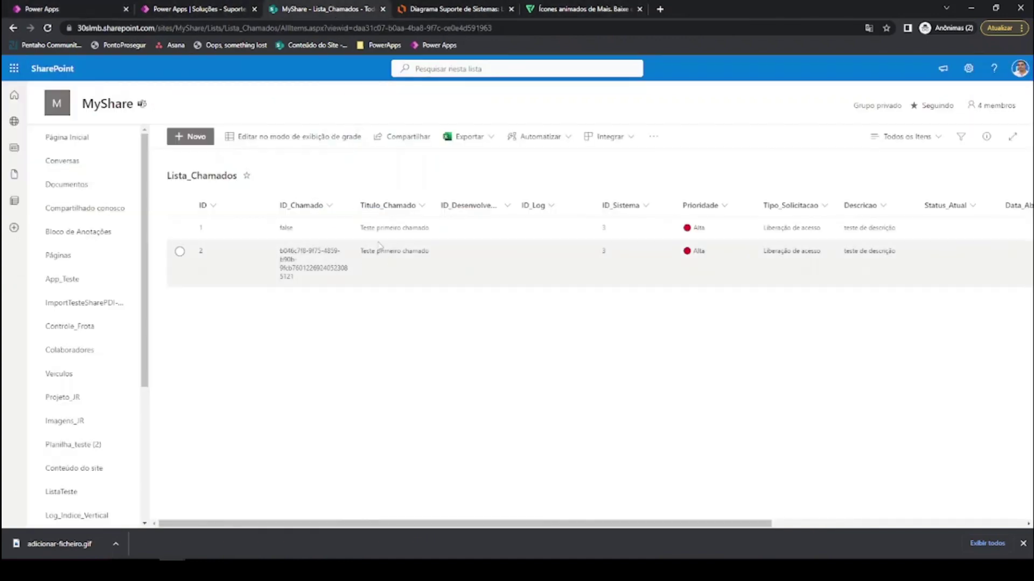
pyautogui.moveTo(485, 523); pyautogui.dragTo(921, 510)
pyautogui.moveTo(658, 522); pyautogui.dragTo(405, 499)
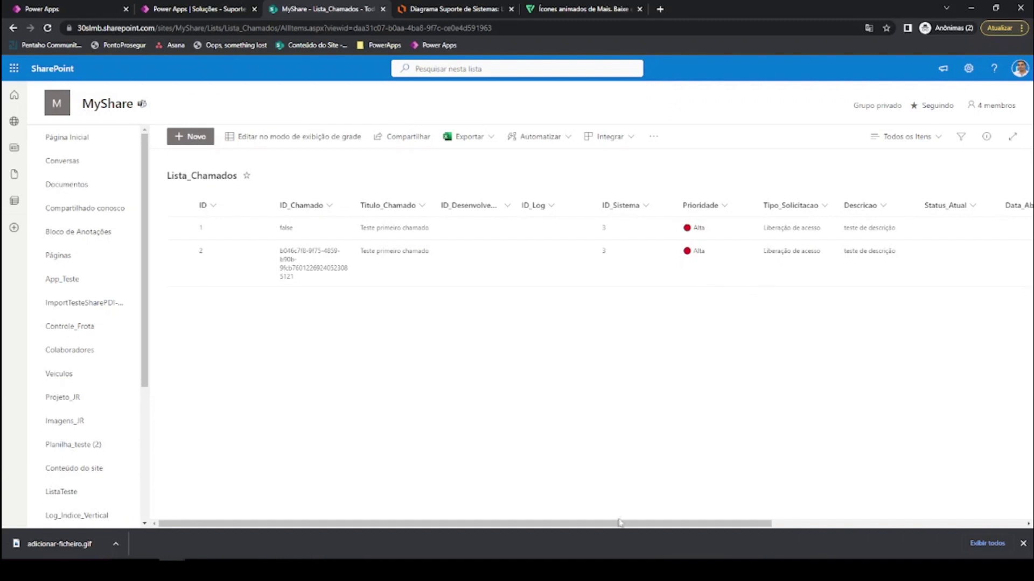
pyautogui.moveTo(621, 523); pyautogui.dragTo(1032, 511)
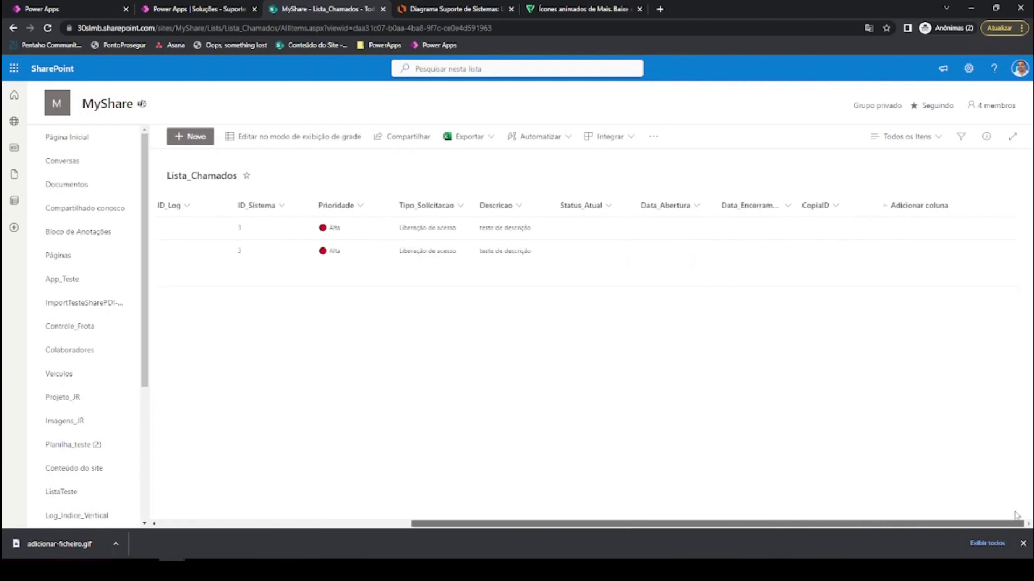
# - Return to Power Apps, collapse the Patch formula and test closing and reopening the Novo Chamado pop-up
pyautogui.click(213, 7)
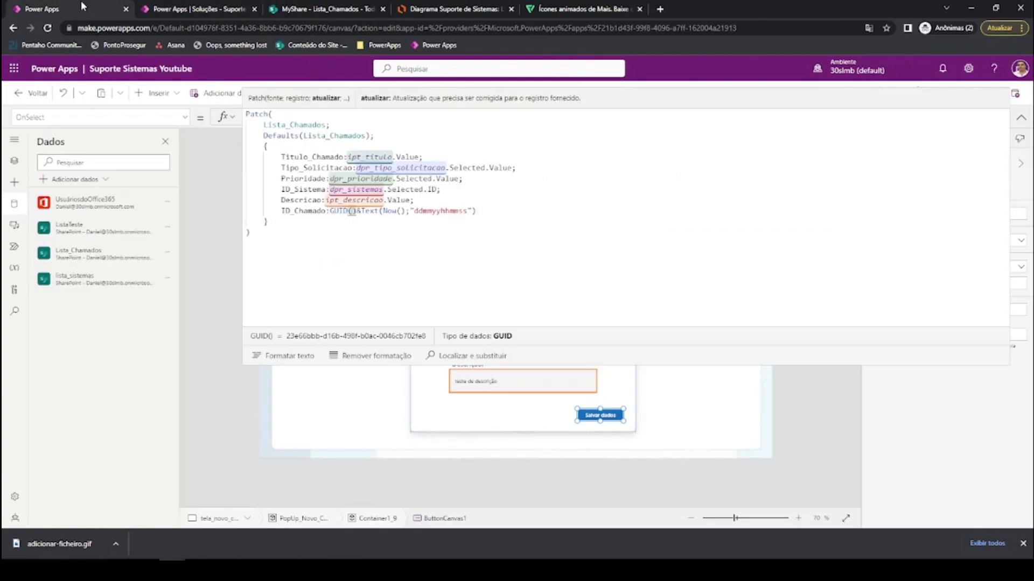
pyautogui.click(86, 8)
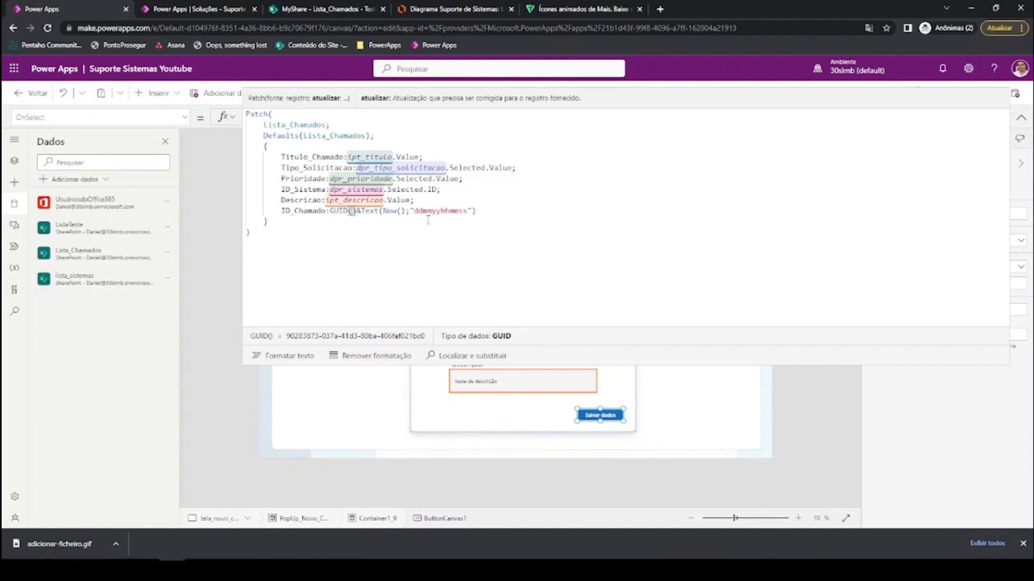
pyautogui.click(1021, 117)
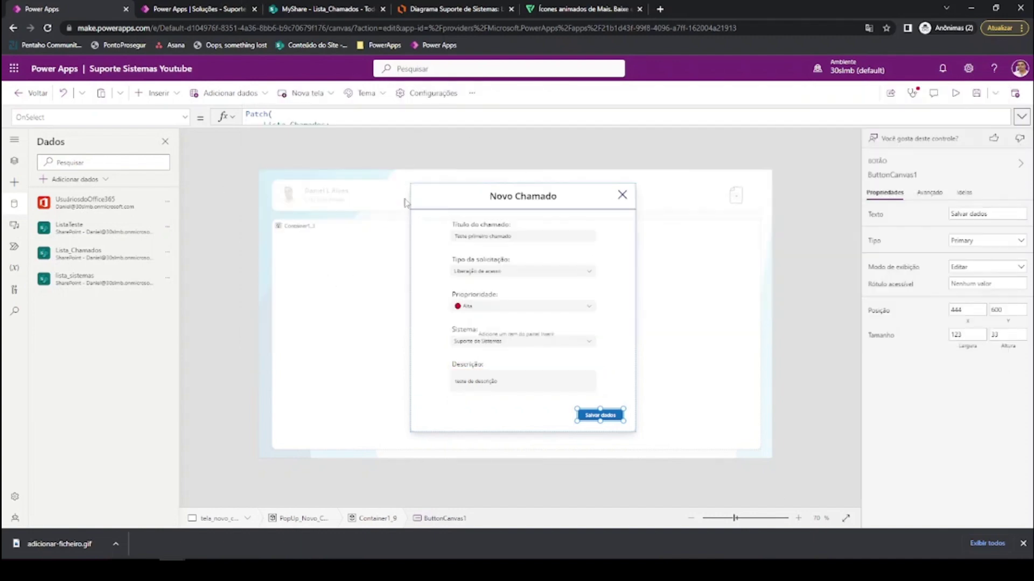
pyautogui.keyDown('alt'); pyautogui.click(623, 195); pyautogui.keyUp('alt')
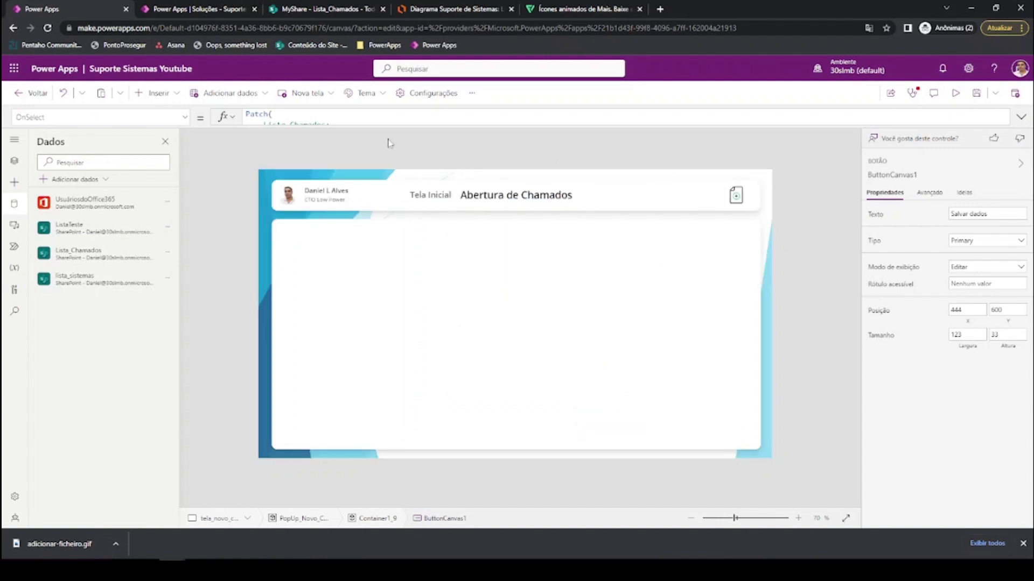
pyautogui.keyDown('alt'); pyautogui.click(735, 195); pyautogui.keyUp('alt')
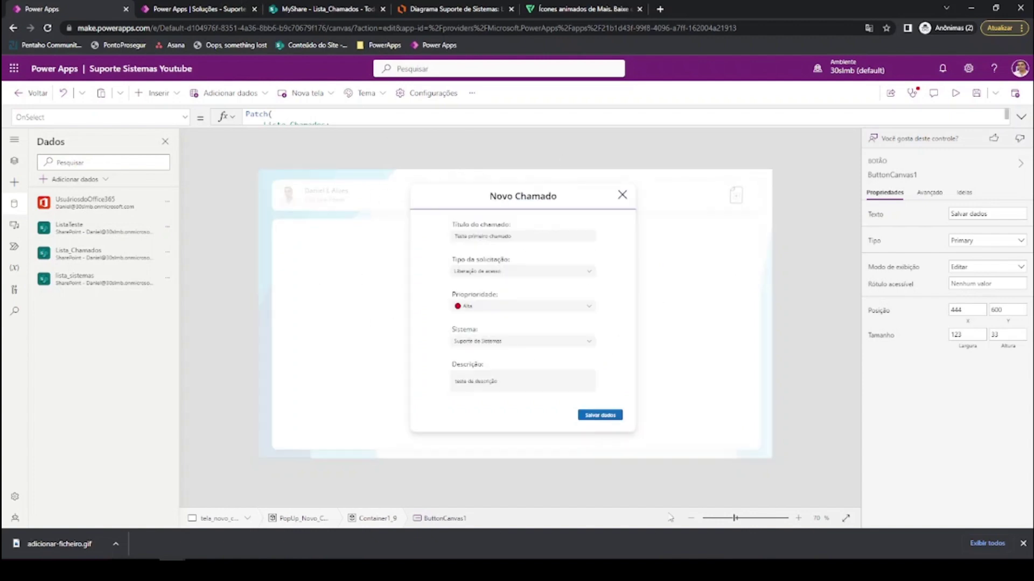